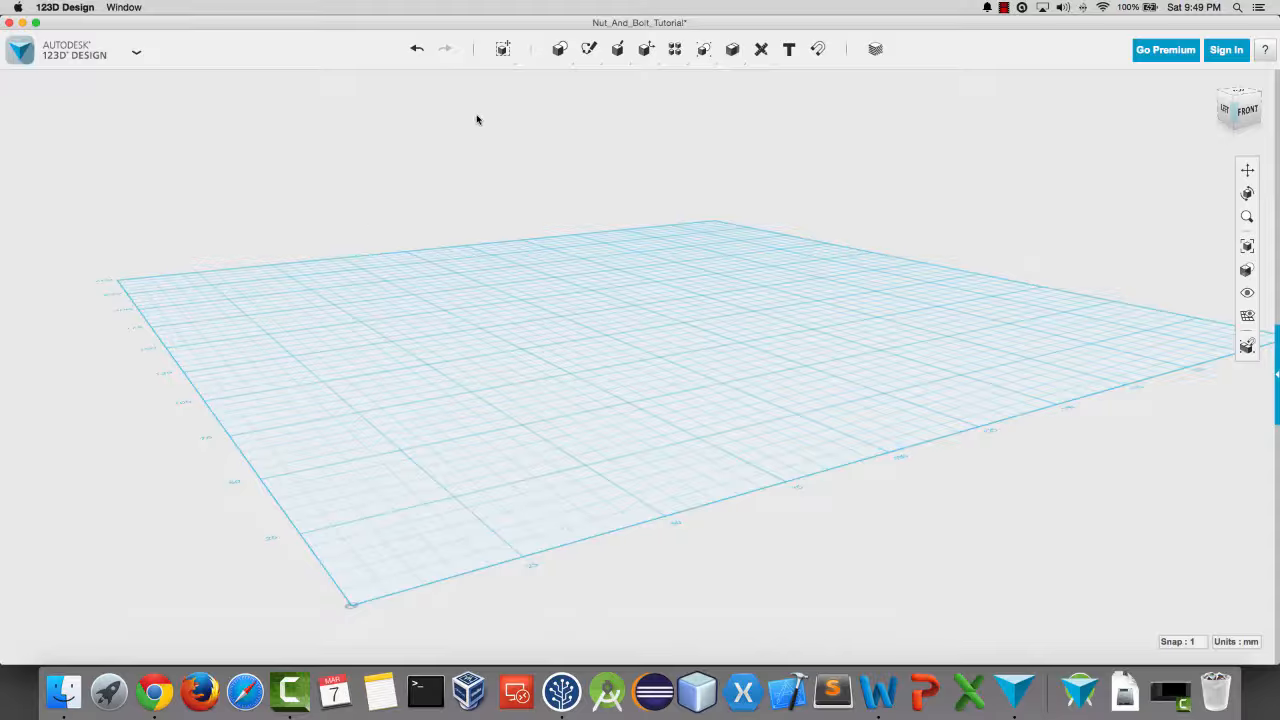
Step: Place a cylinder primitive with a 4 mm radius and 20 mm height on the grid near the origin
{"action": "mouse_move", "coordinate": [559, 48]}
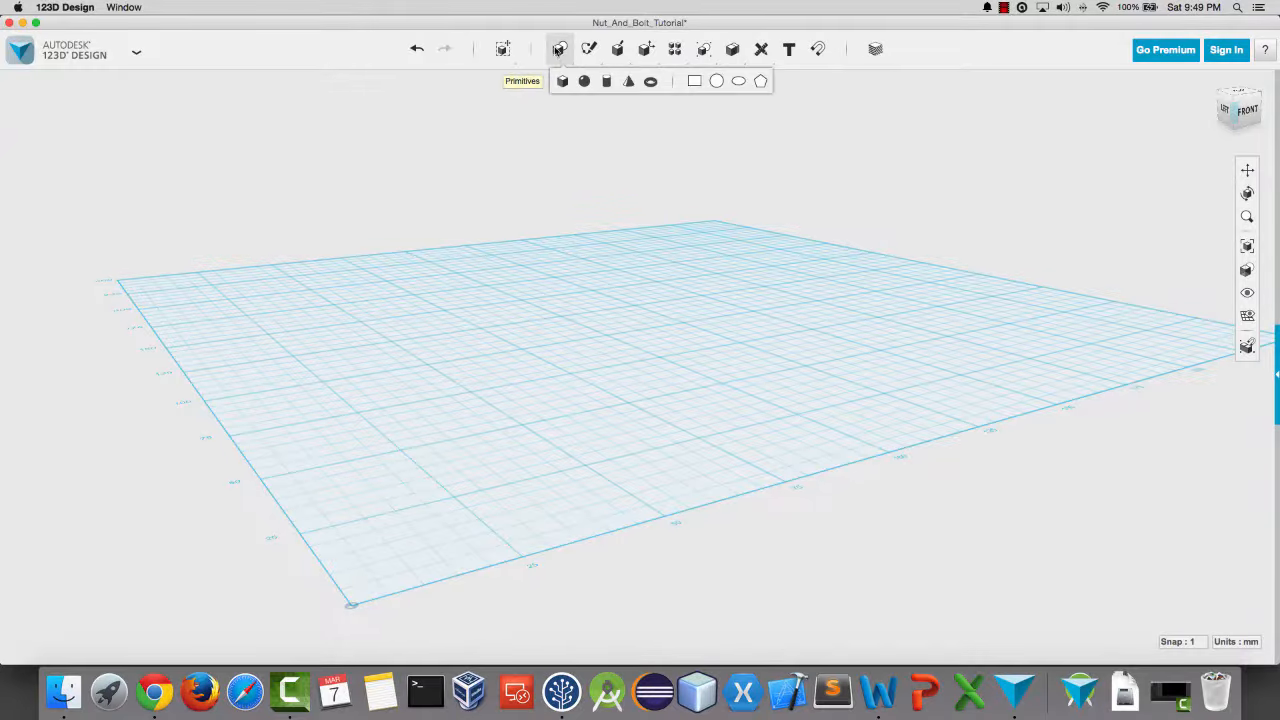
{"action": "left_click", "coordinate": [610, 81]}
{"action": "right_click_drag", "start_coordinate": [537, 409], "coordinate": [494, 450]}
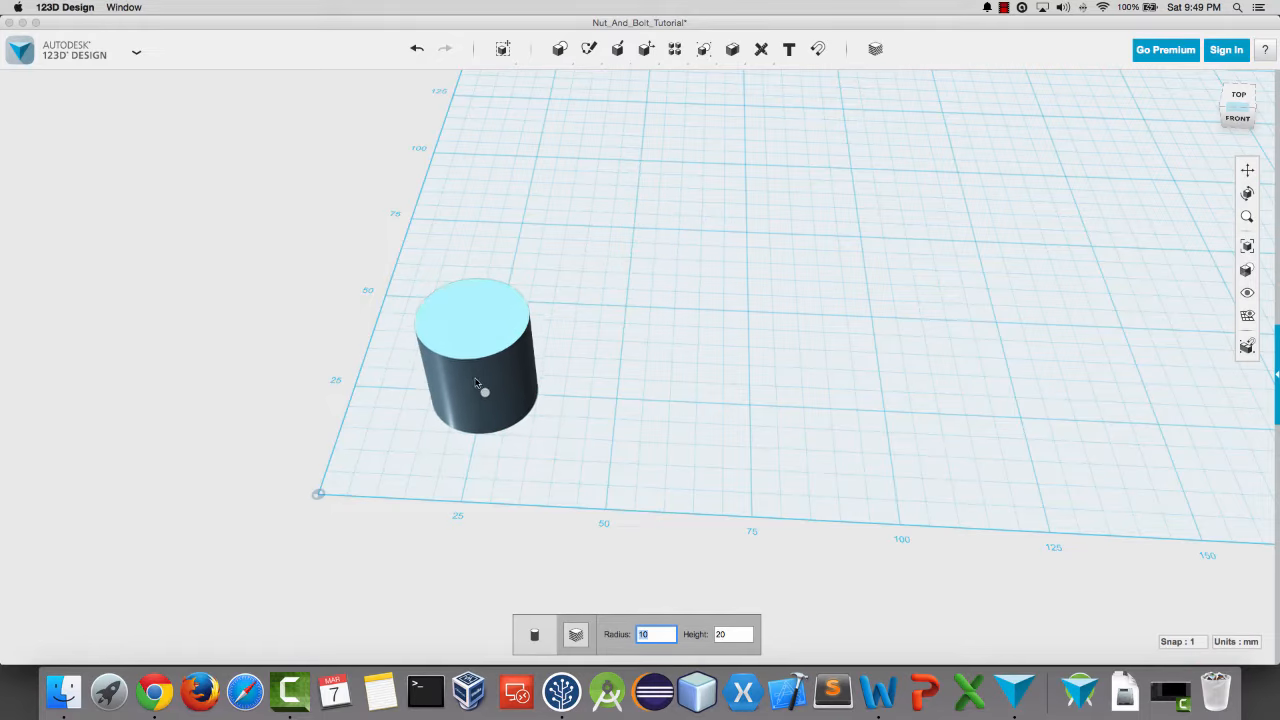
{"action": "type", "text": "4"}
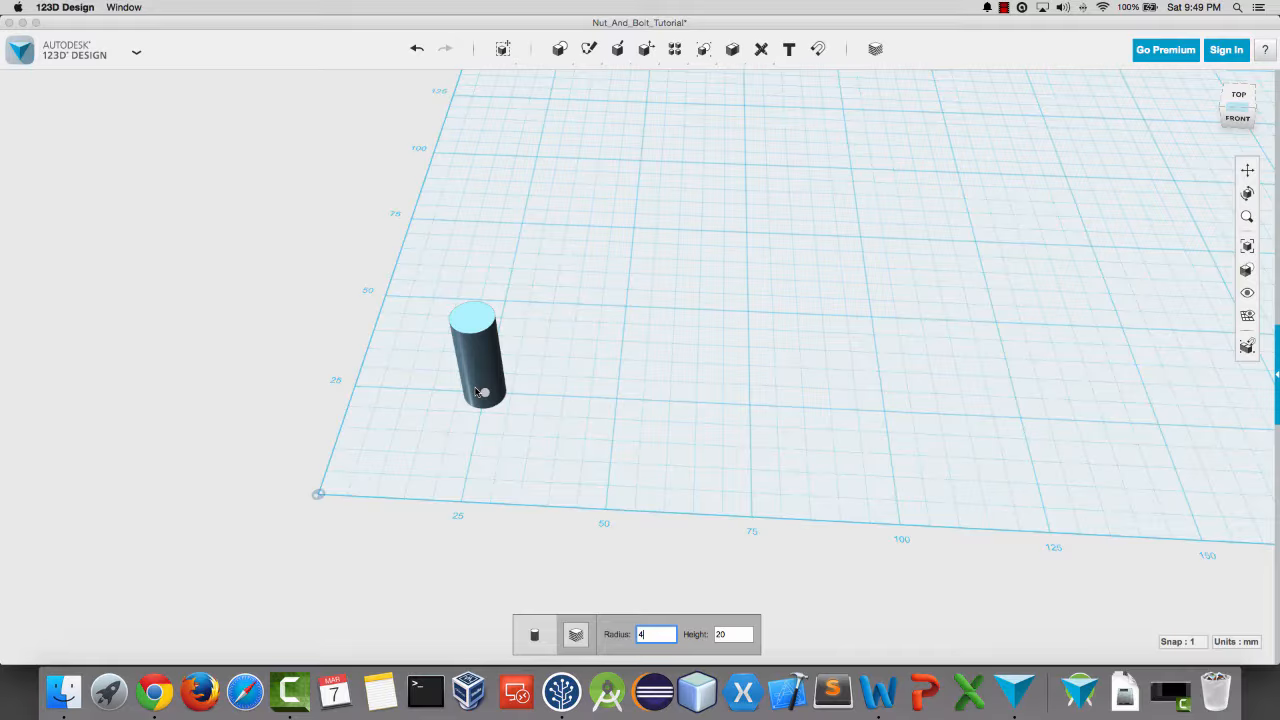
{"action": "left_click", "coordinate": [481, 391]}
Step: Add a torus with major radius 4 mm and minor radius 0.5 mm, centred on the cylinder's top face
{"action": "mouse_move", "coordinate": [555, 48]}
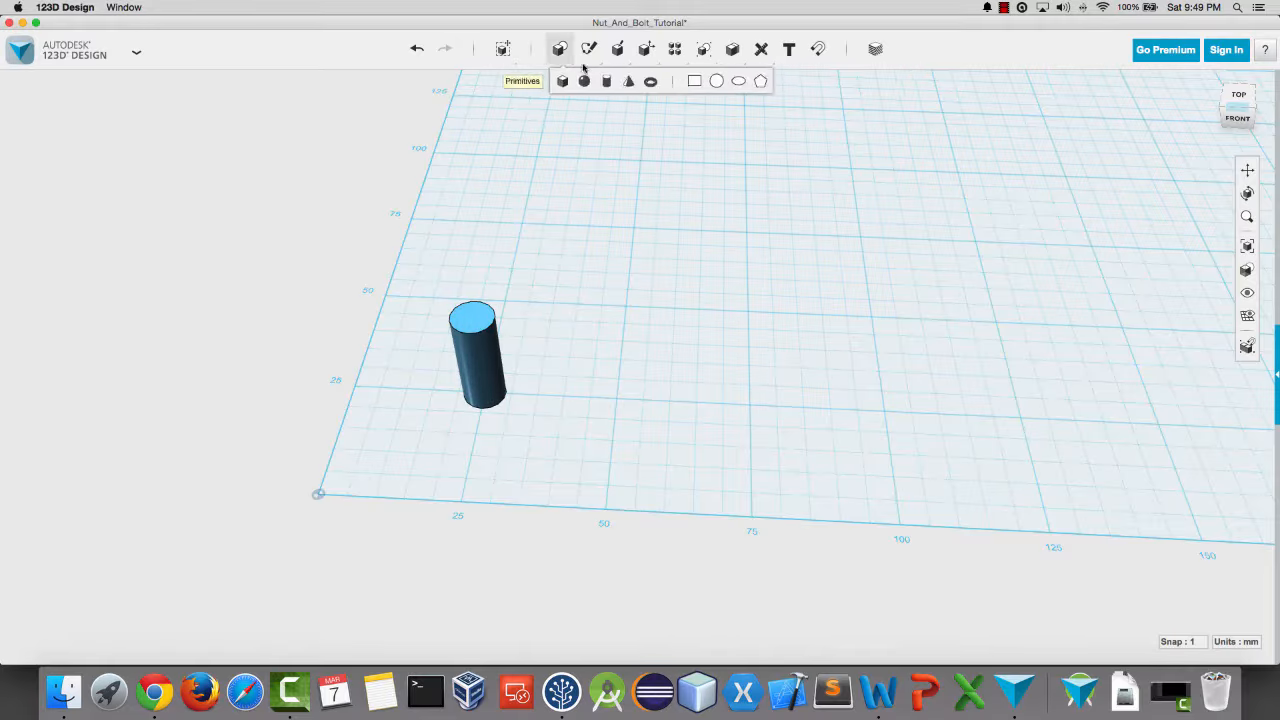
{"action": "left_click", "coordinate": [650, 81]}
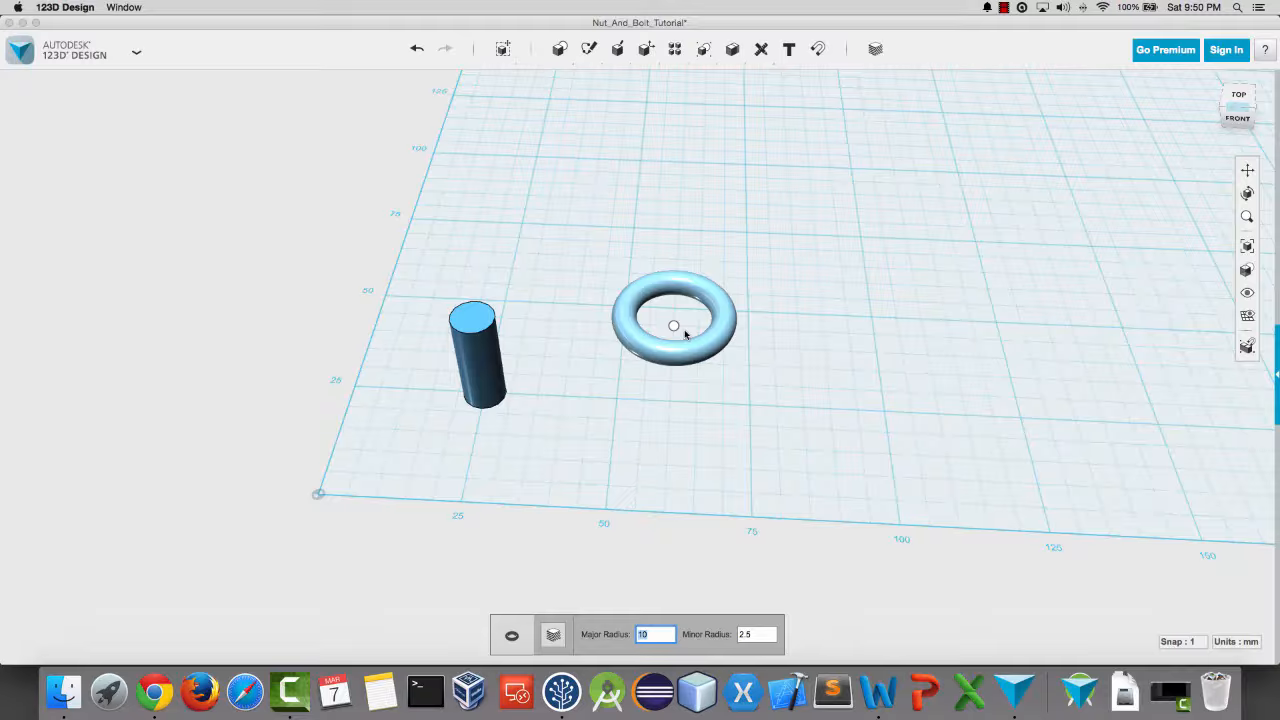
{"action": "type", "text": "4"}
{"action": "key", "text": "Tab"}
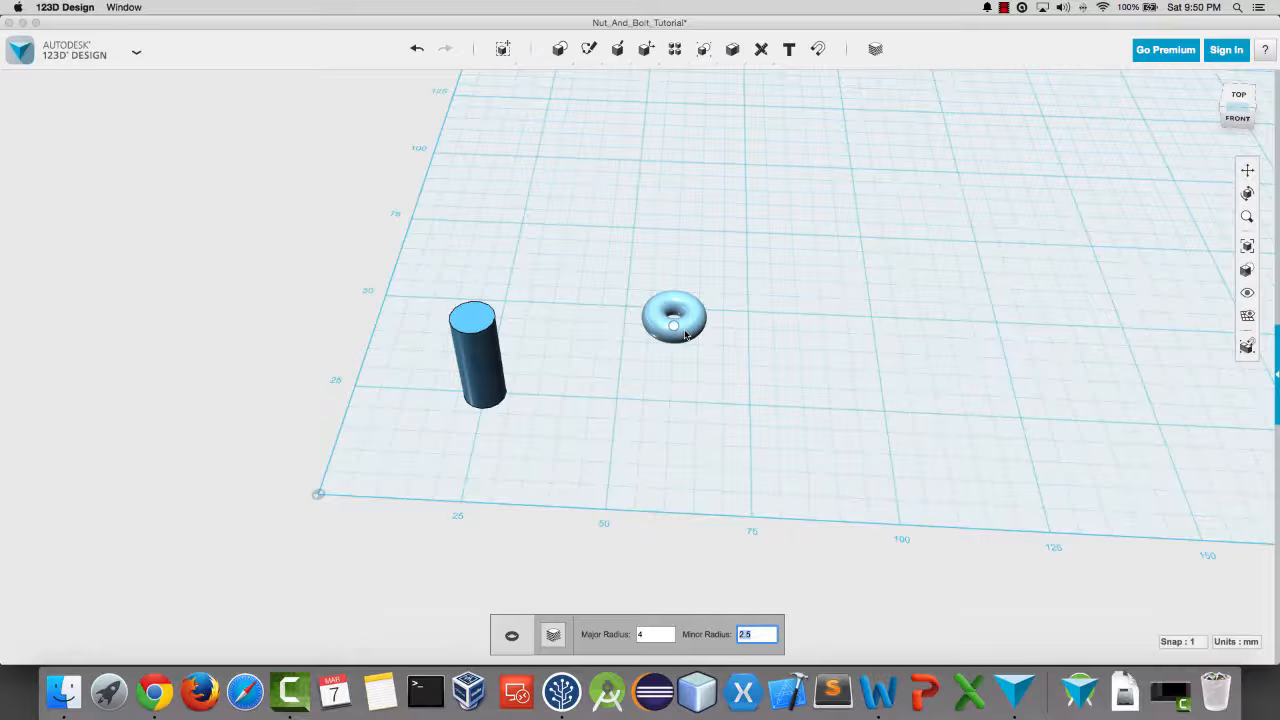
{"action": "type", "text": "0.5"}
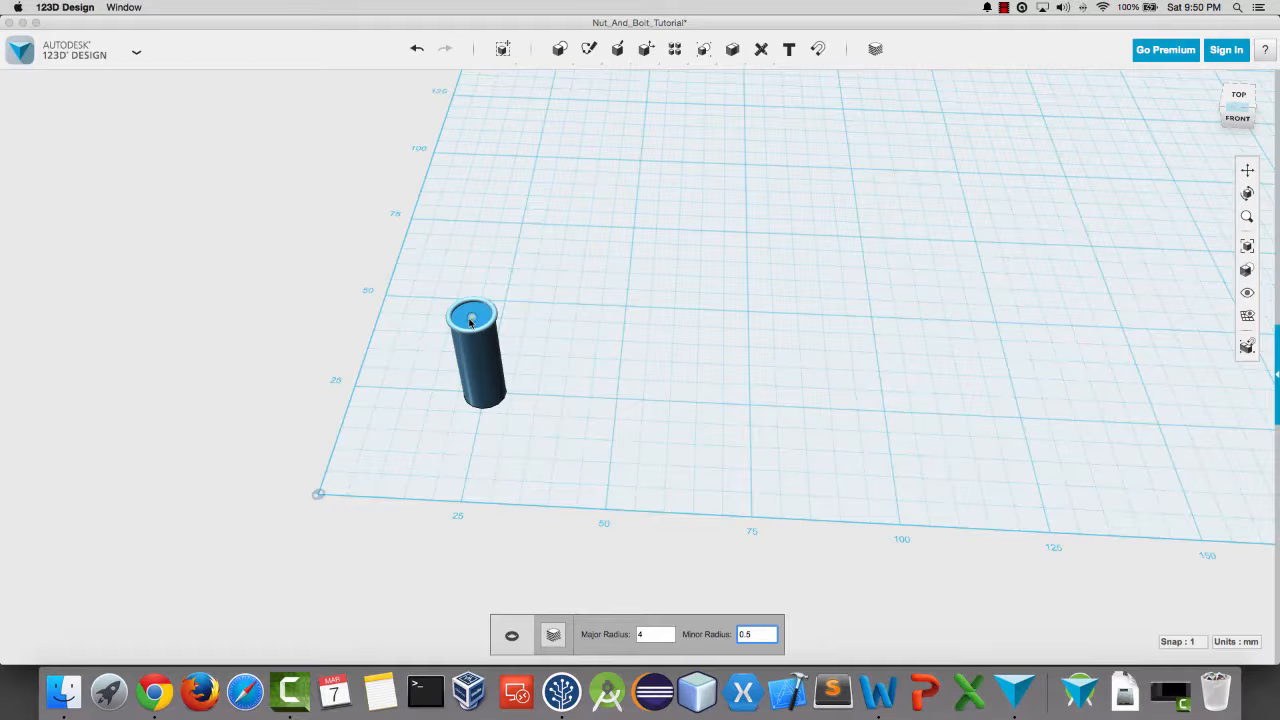
{"action": "left_click", "coordinate": [470, 321]}
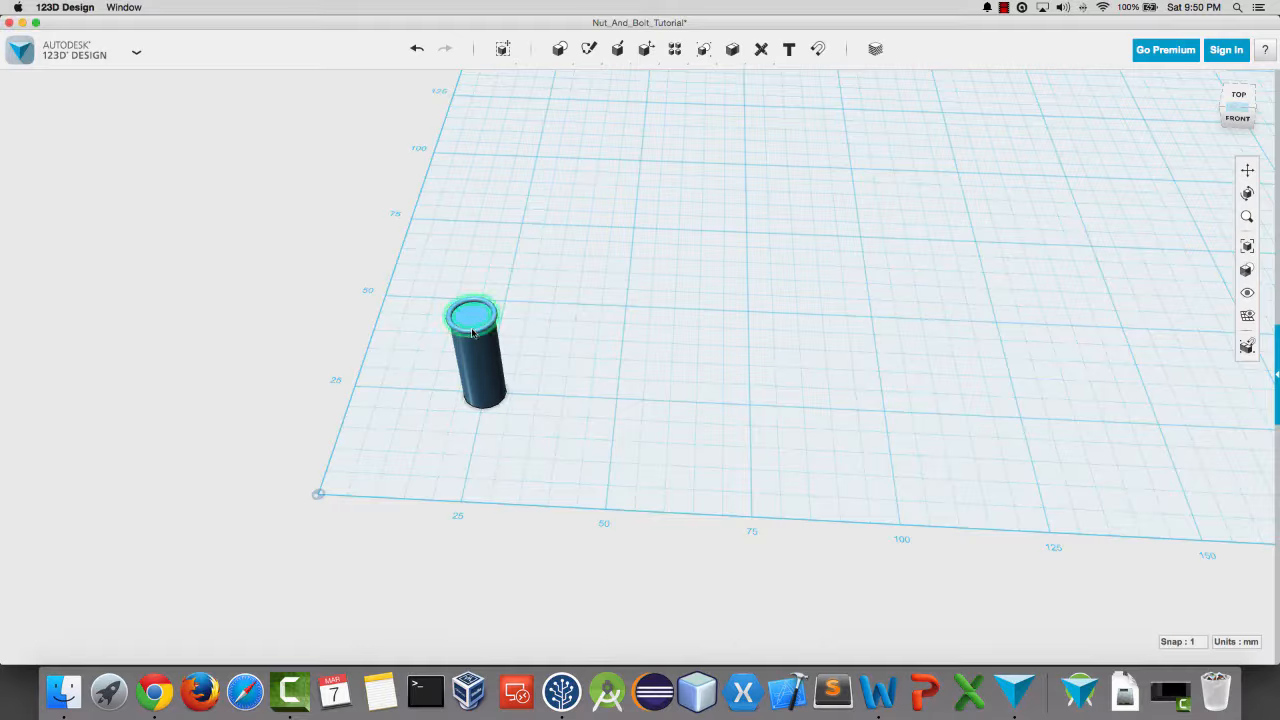
Step: Drop the torus down onto the grid so it surrounds the cylinder's base
{"action": "left_click", "coordinate": [472, 332]}
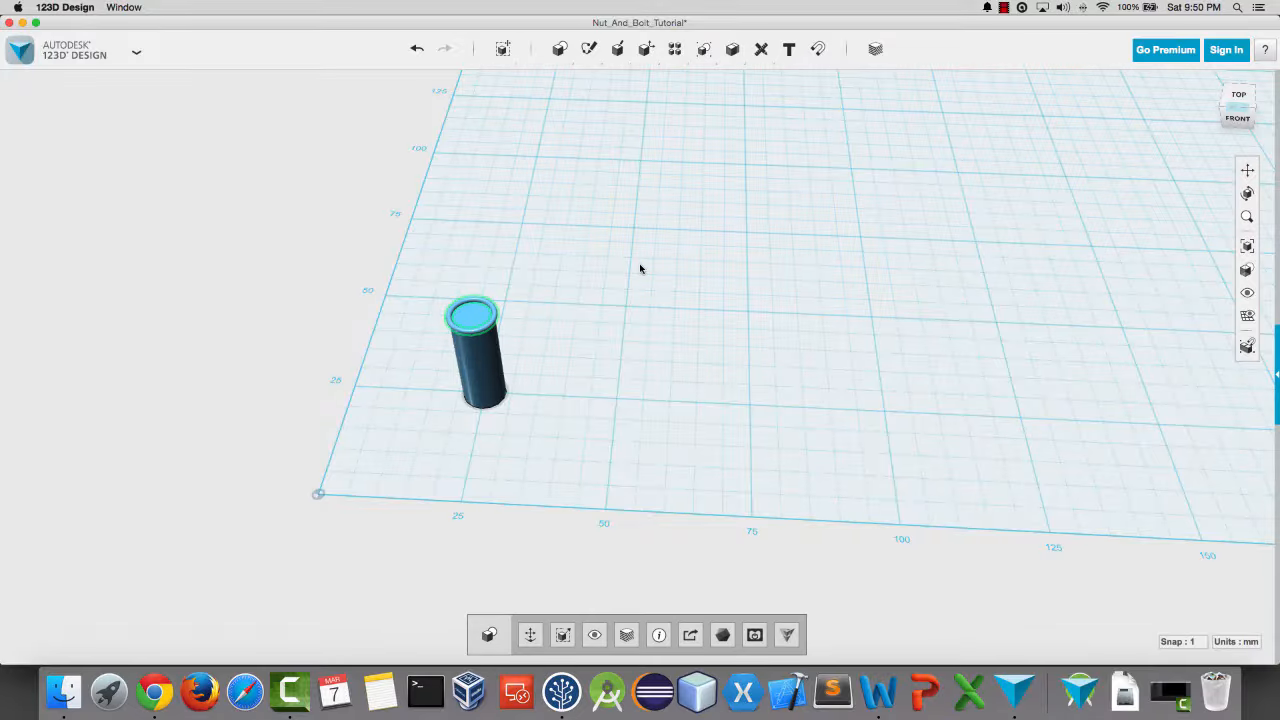
{"action": "key", "text": "d"}
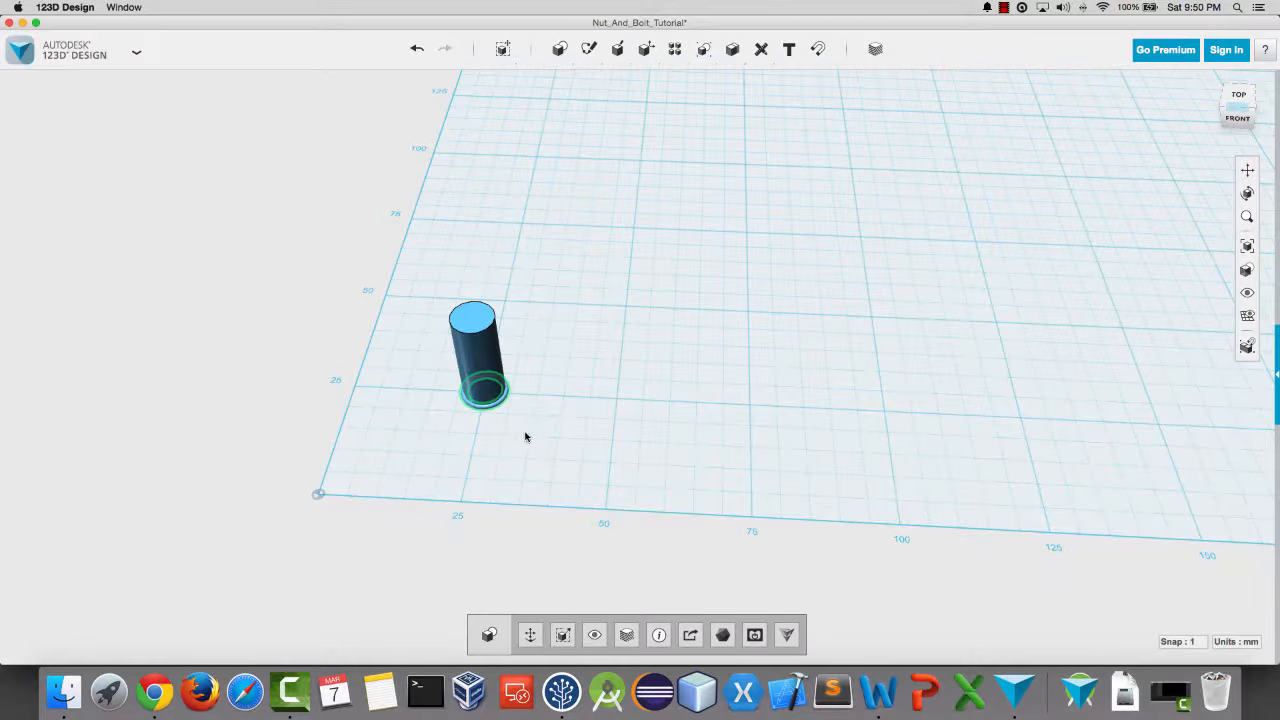
{"action": "right_click_drag", "start_coordinate": [514, 461], "coordinate": [524, 447]}
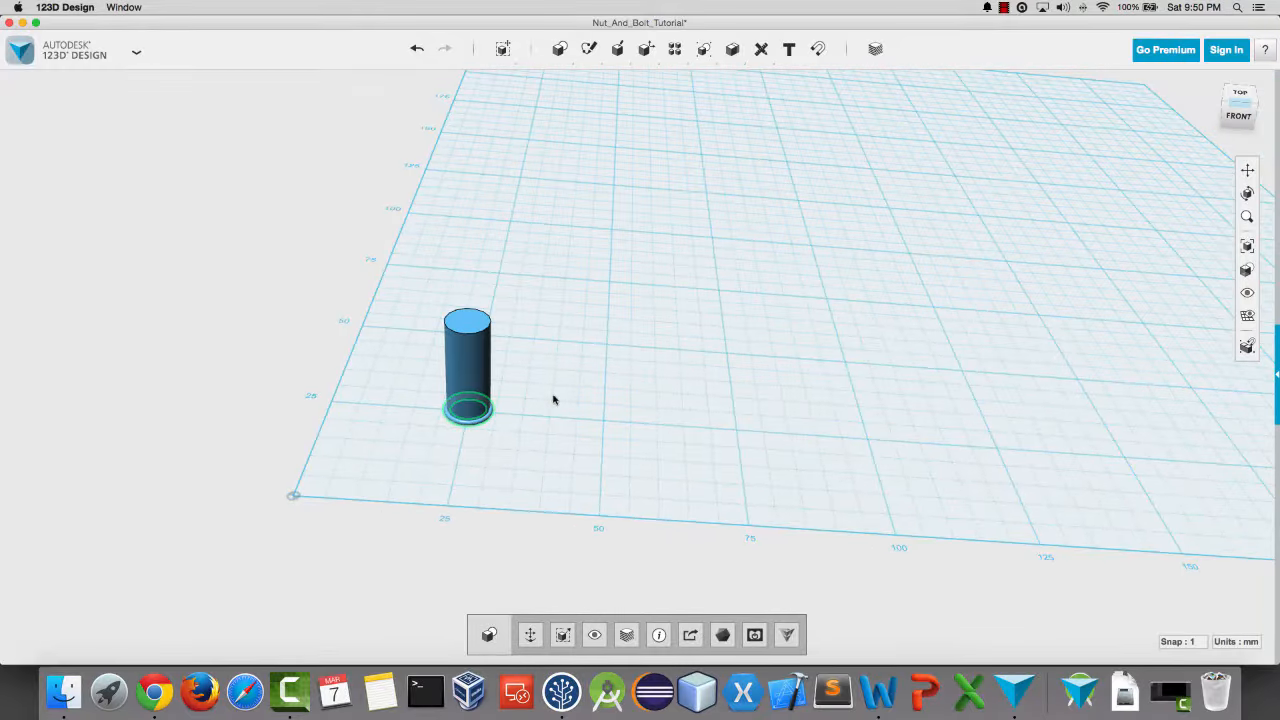
{"action": "left_click", "coordinate": [605, 335]}
Step: Sketch a straight 35 mm line on the grid, passing through the middle of the torus and cylinder base
{"action": "mouse_move", "coordinate": [590, 49]}
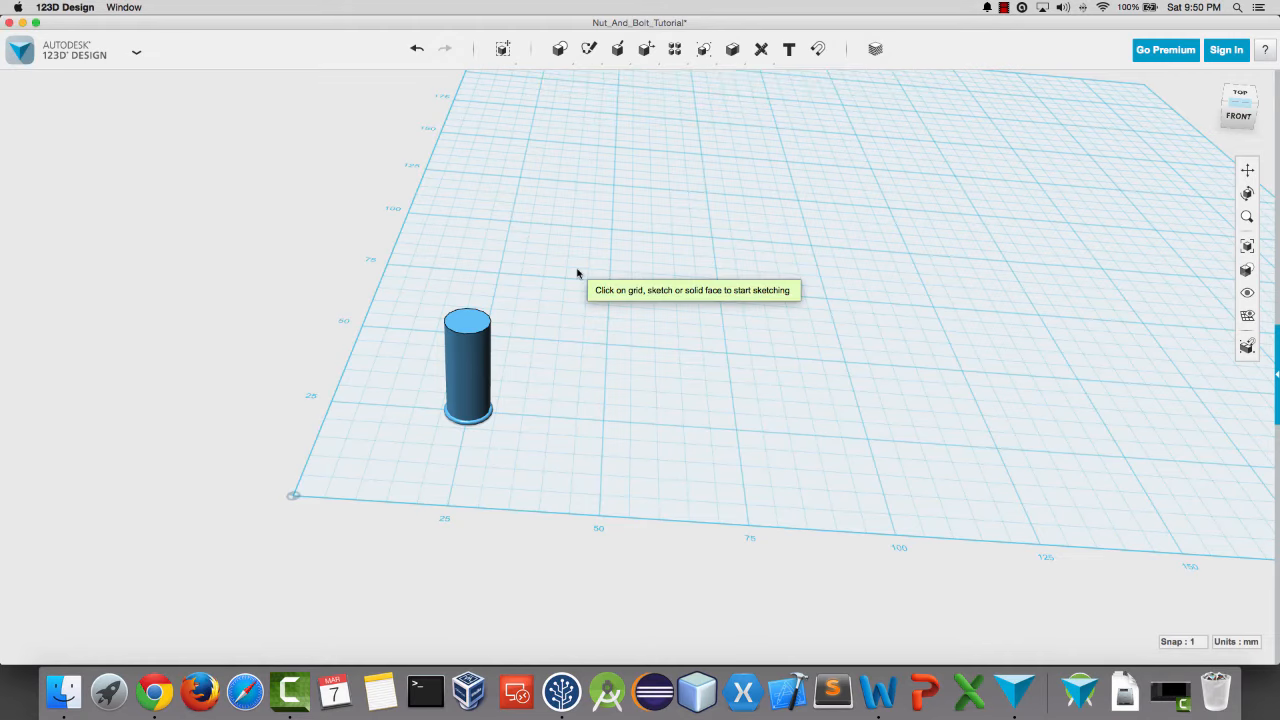
{"action": "right_click_drag", "start_coordinate": [577, 274], "coordinate": [583, 329]}
{"action": "left_click", "coordinate": [414, 358]}
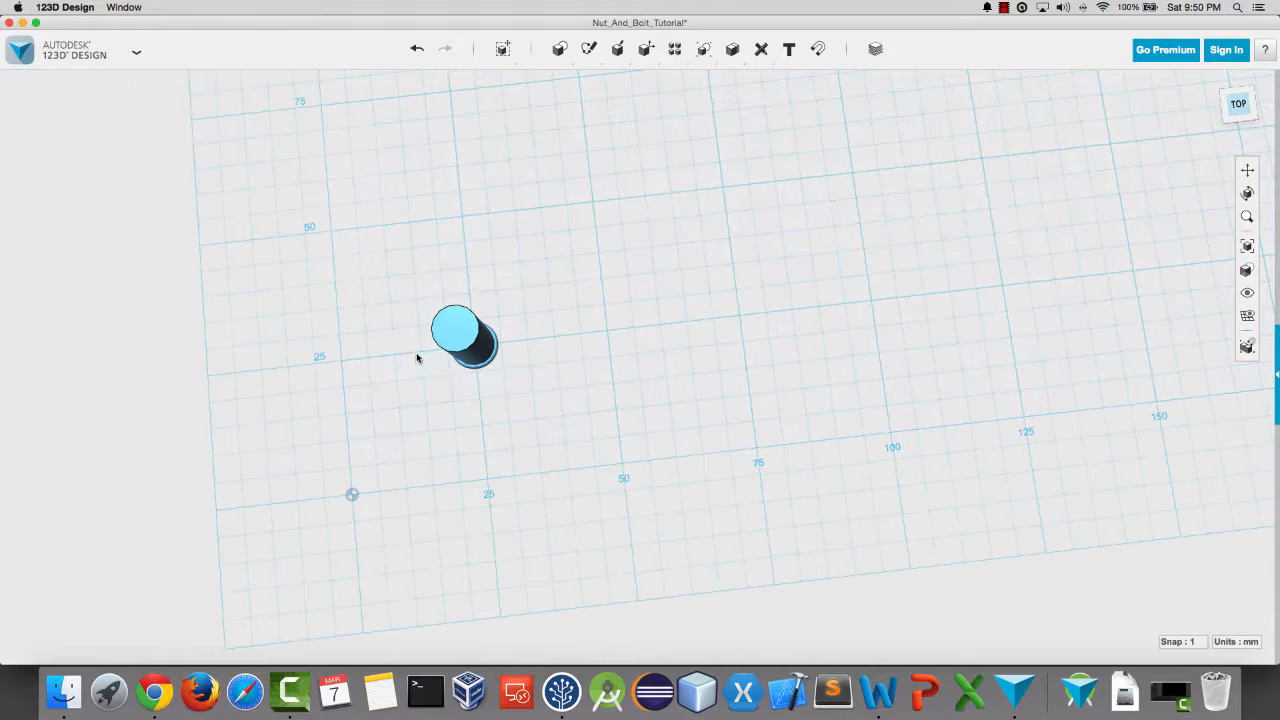
{"action": "left_click", "coordinate": [395, 355]}
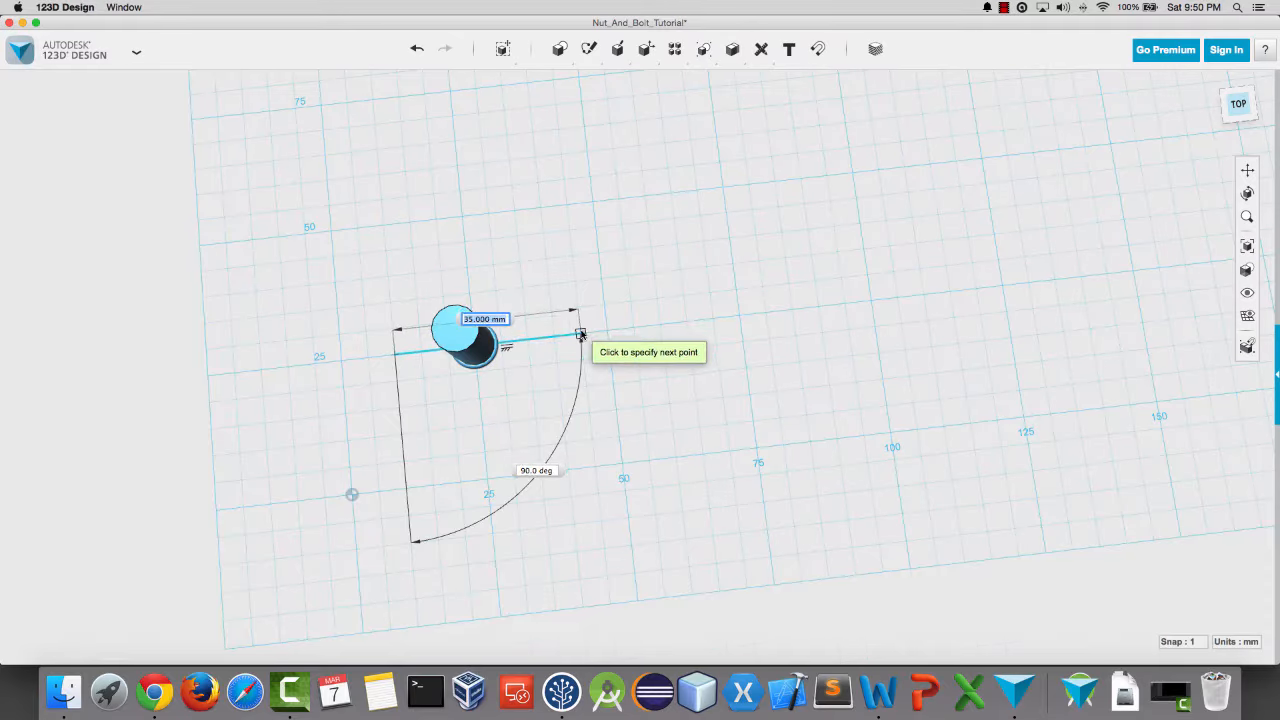
{"action": "left_click", "coordinate": [581, 335]}
{"action": "key", "text": "Escape"}
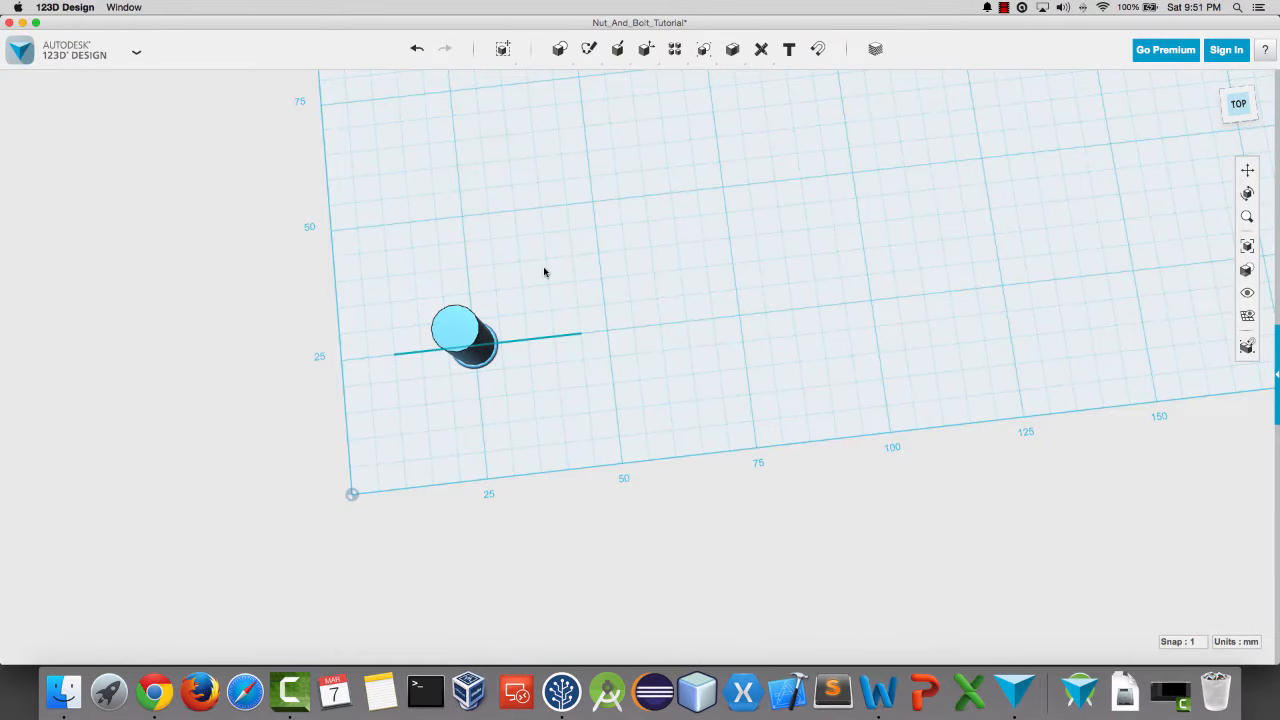
Step: Split the torus into two halves along the sketched line and delete the line
{"action": "mouse_move", "coordinate": [615, 65]}
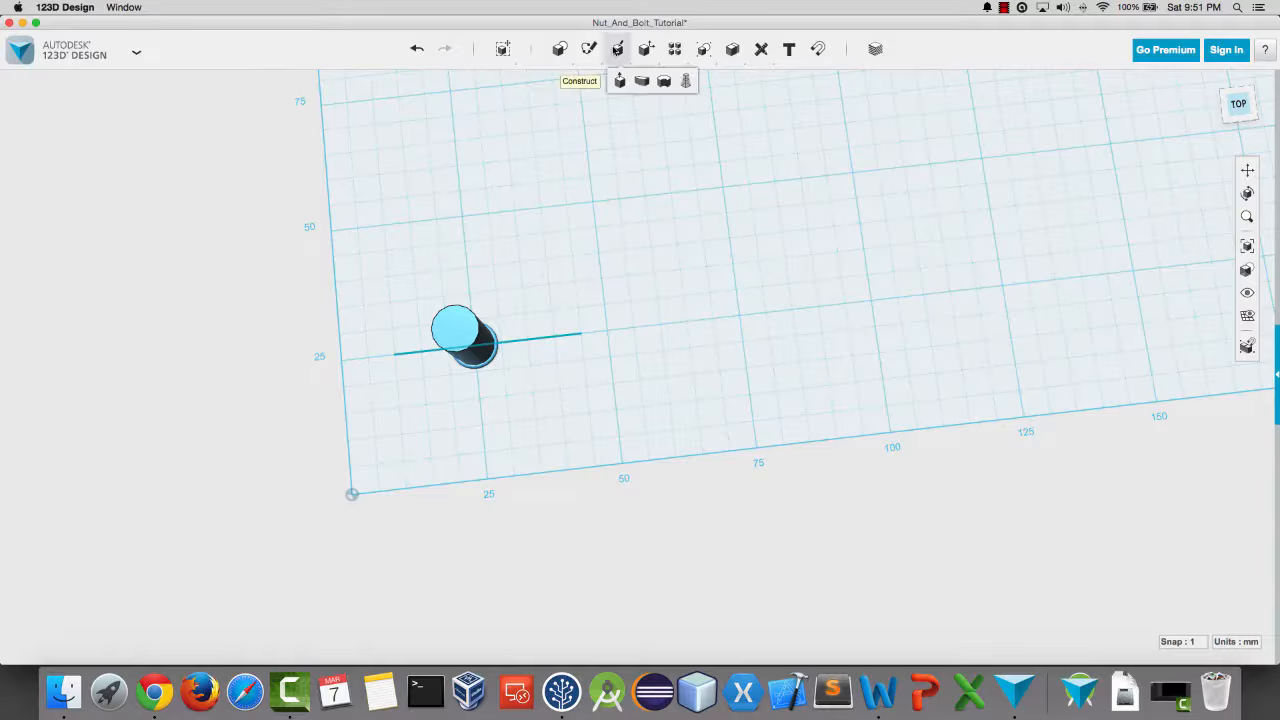
{"action": "mouse_move", "coordinate": [645, 50]}
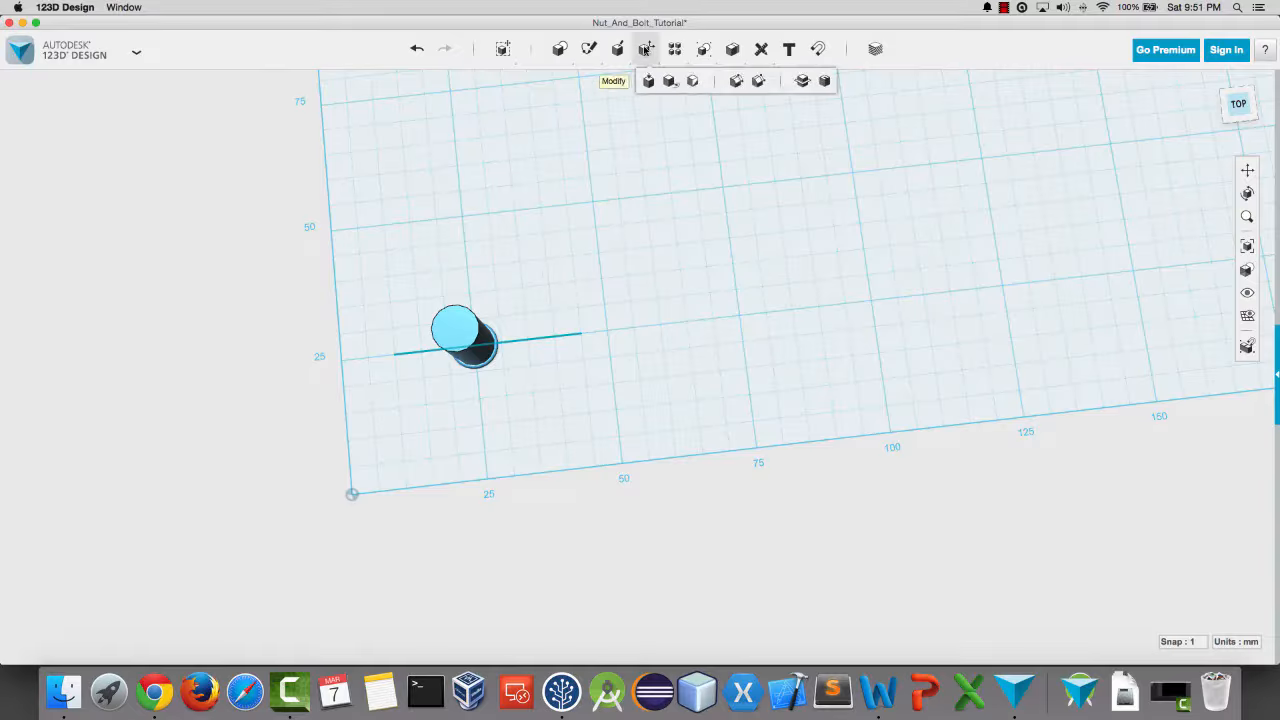
{"action": "left_click", "coordinate": [802, 82]}
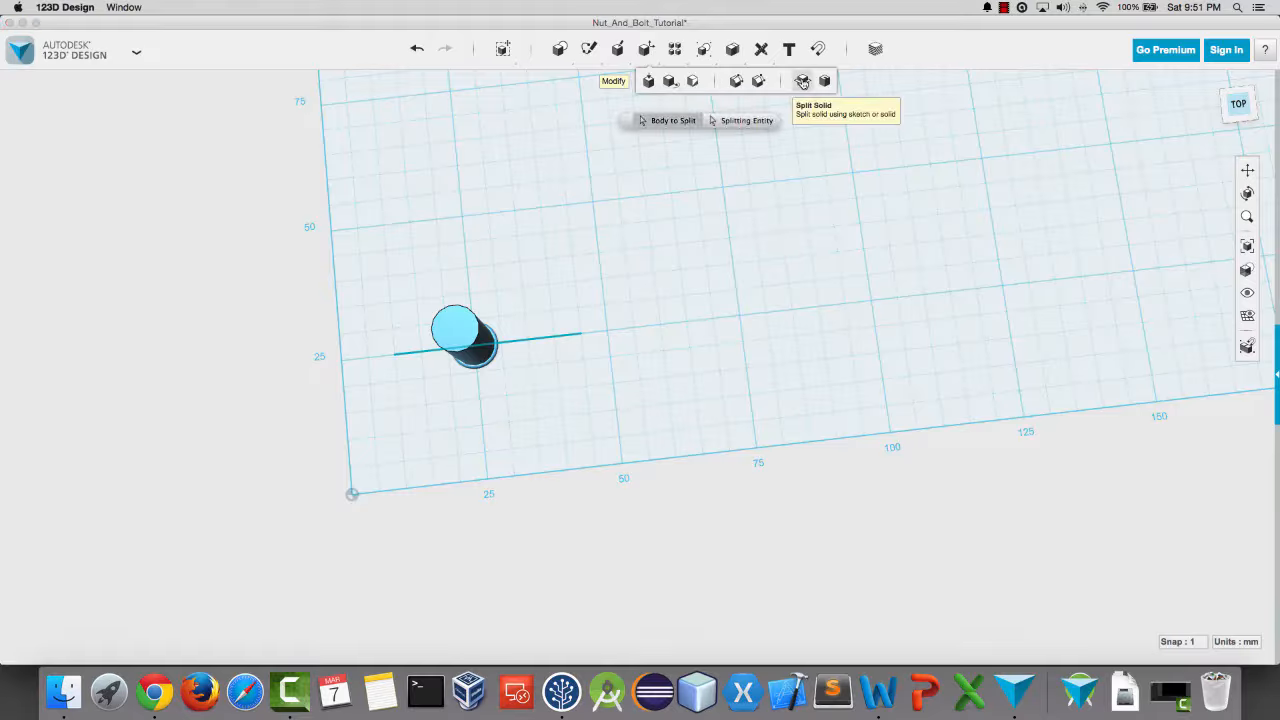
{"action": "left_click", "coordinate": [490, 356]}
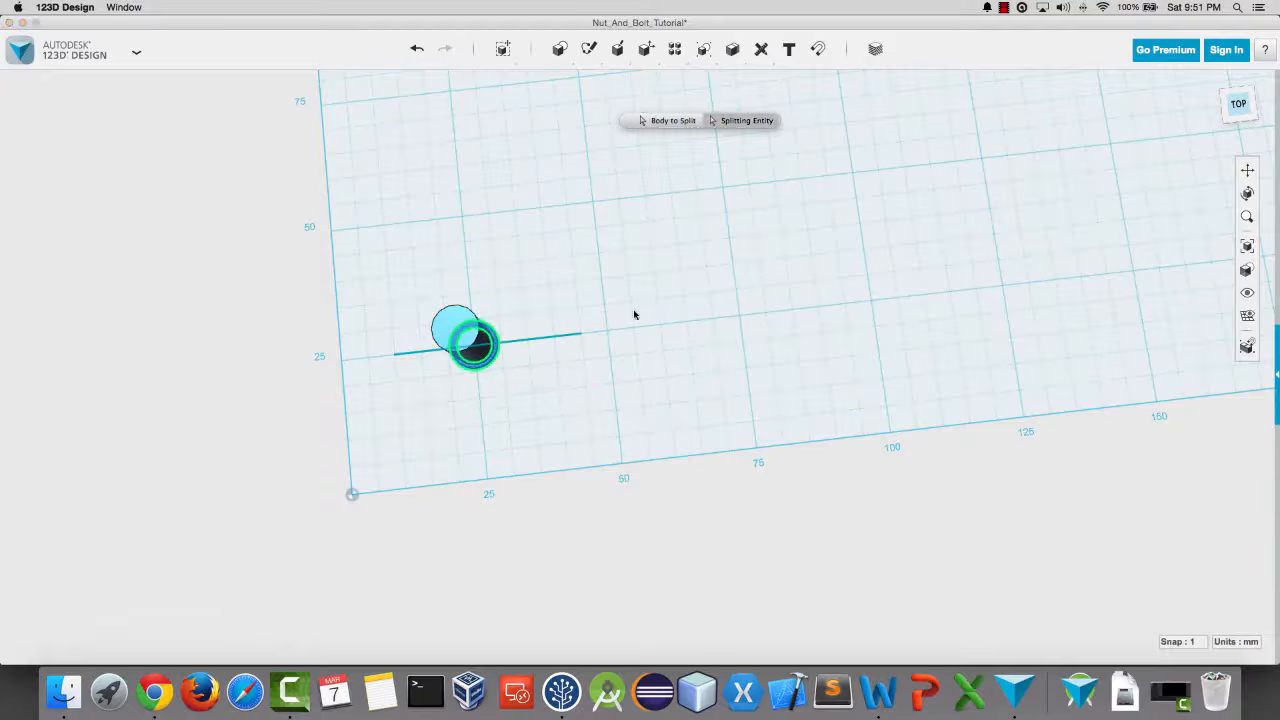
{"action": "left_click", "coordinate": [568, 338]}
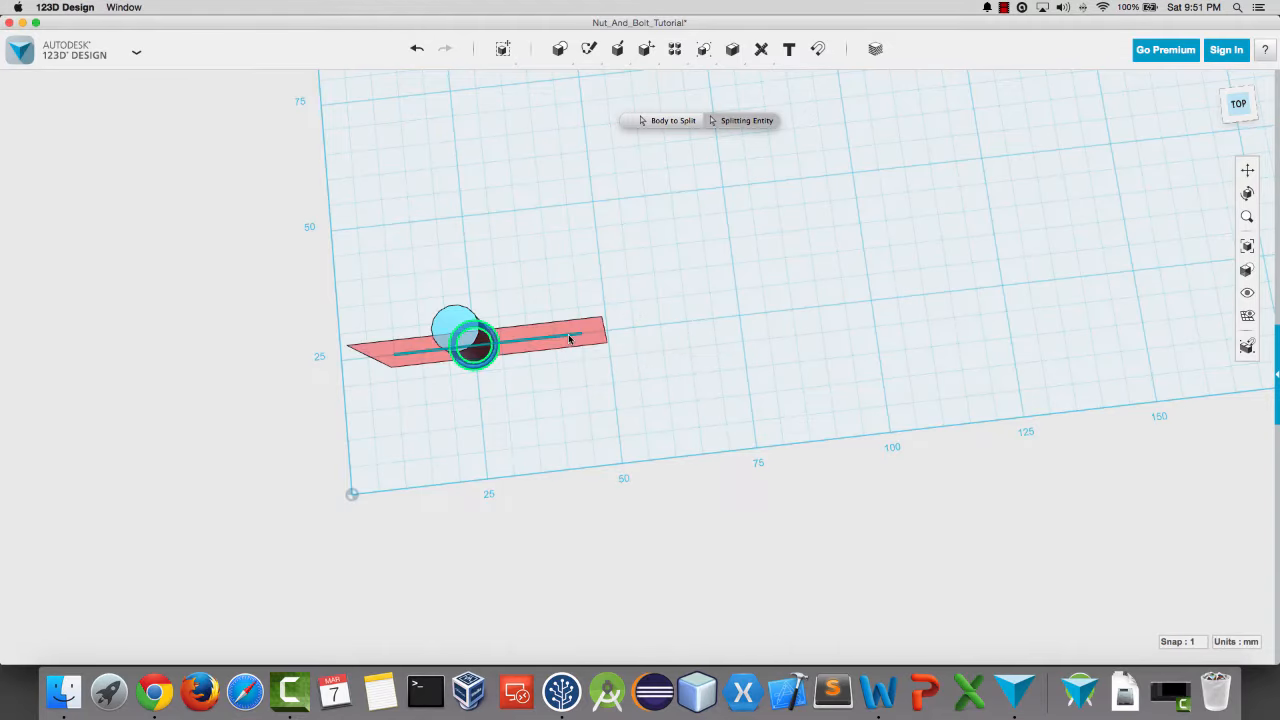
{"action": "mouse_move", "coordinate": [554, 440]}
{"action": "right_mouse_down"}
{"action": "mouse_move", "coordinate": [551, 257]}
{"action": "mouse_move", "coordinate": [574, 437]}
{"action": "right_mouse_up"}
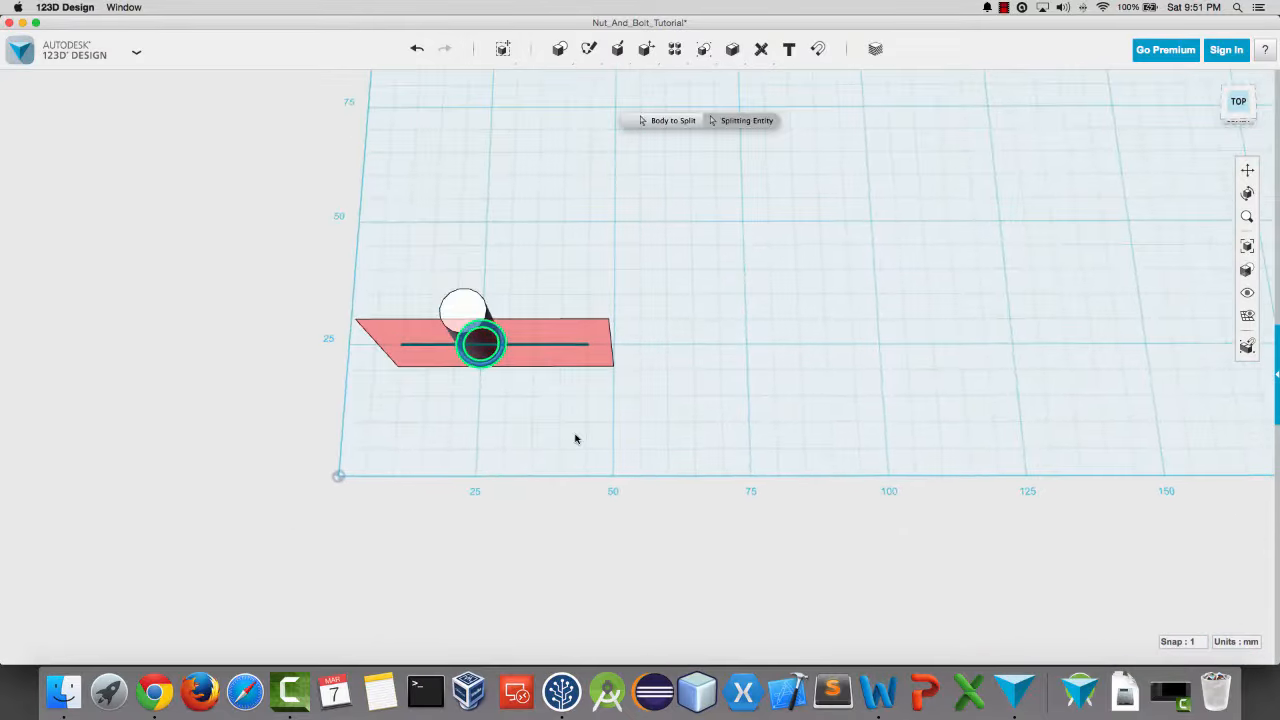
{"action": "key", "text": "Escape"}
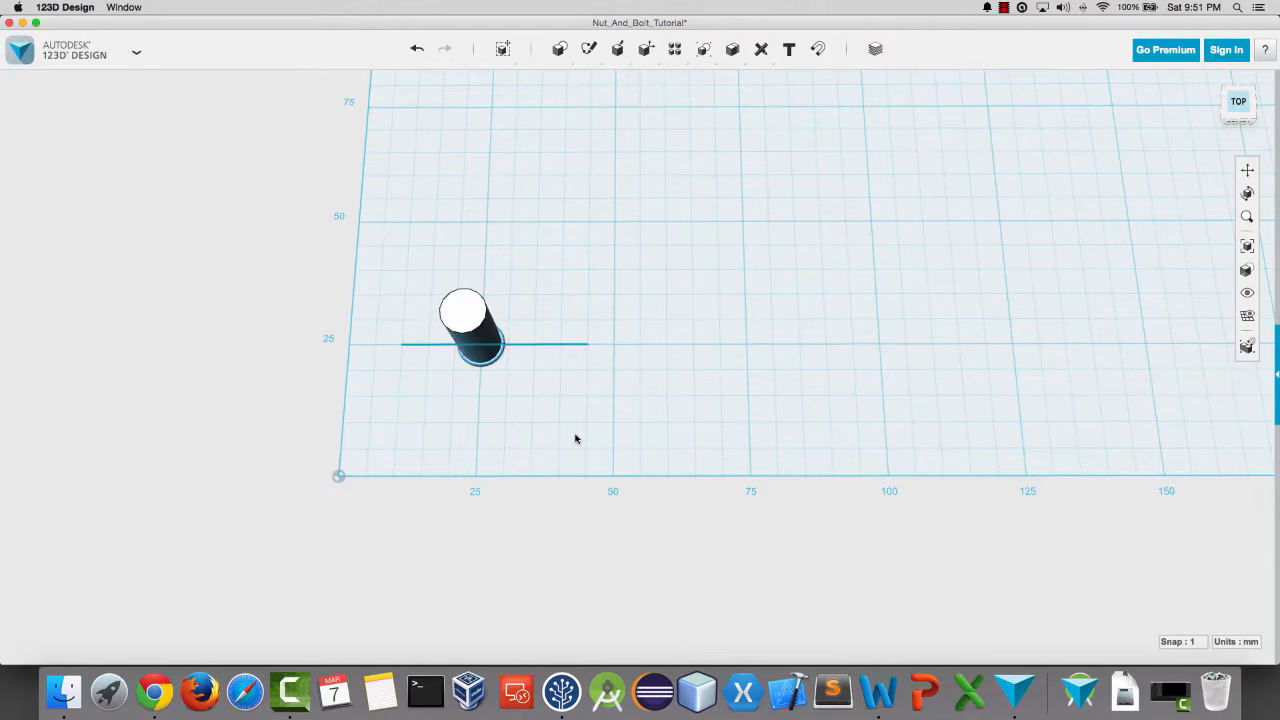
{"action": "left_click", "coordinate": [555, 346]}
{"action": "key", "text": "Delete"}
Step: Tilt the front half of the split torus by 6 degrees about its front-to-back axis
{"action": "scroll", "coordinate": [555, 347], "scroll_direction": "up", "scroll_amount": 5}
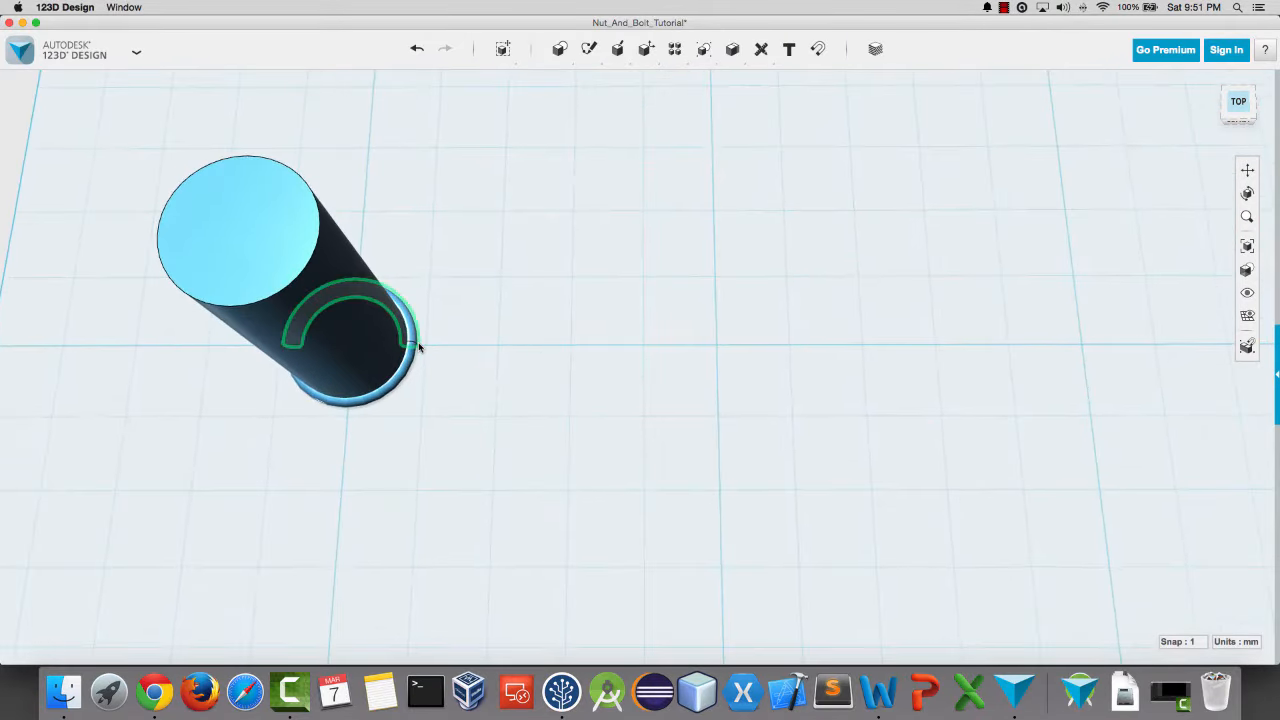
{"action": "right_click_drag", "start_coordinate": [477, 392], "coordinate": [445, 537]}
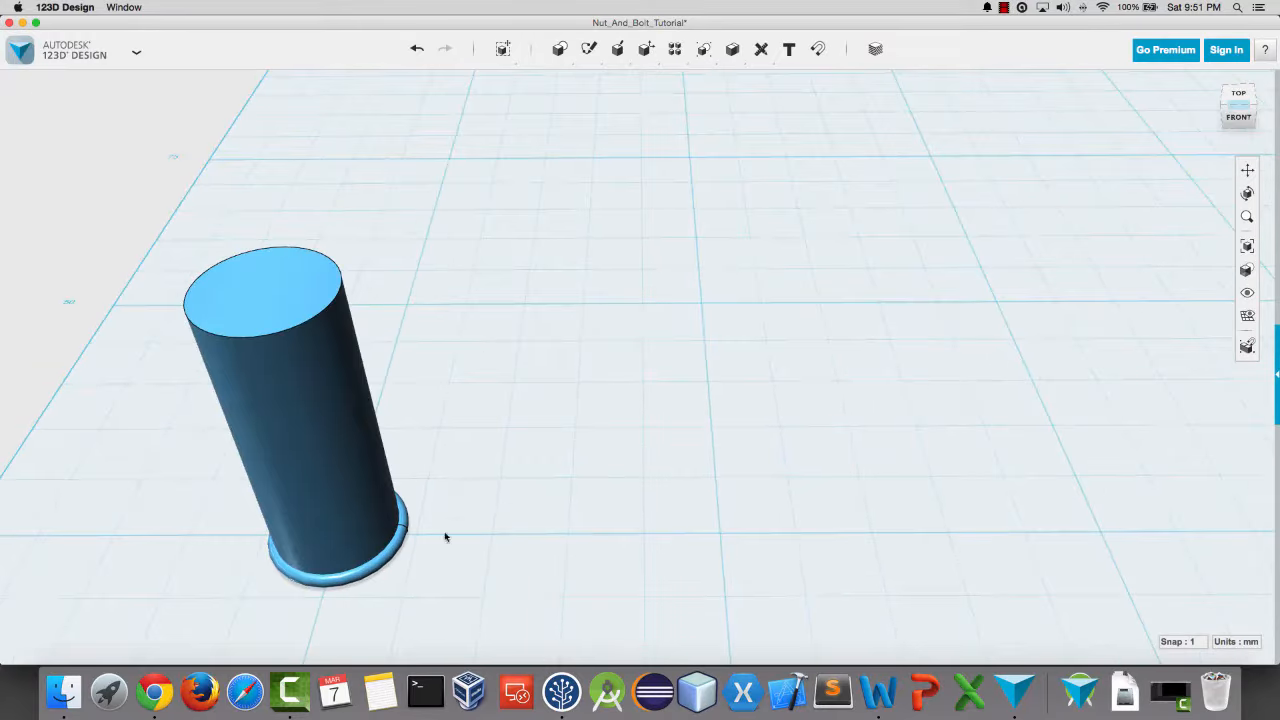
{"action": "left_click", "coordinate": [395, 555]}
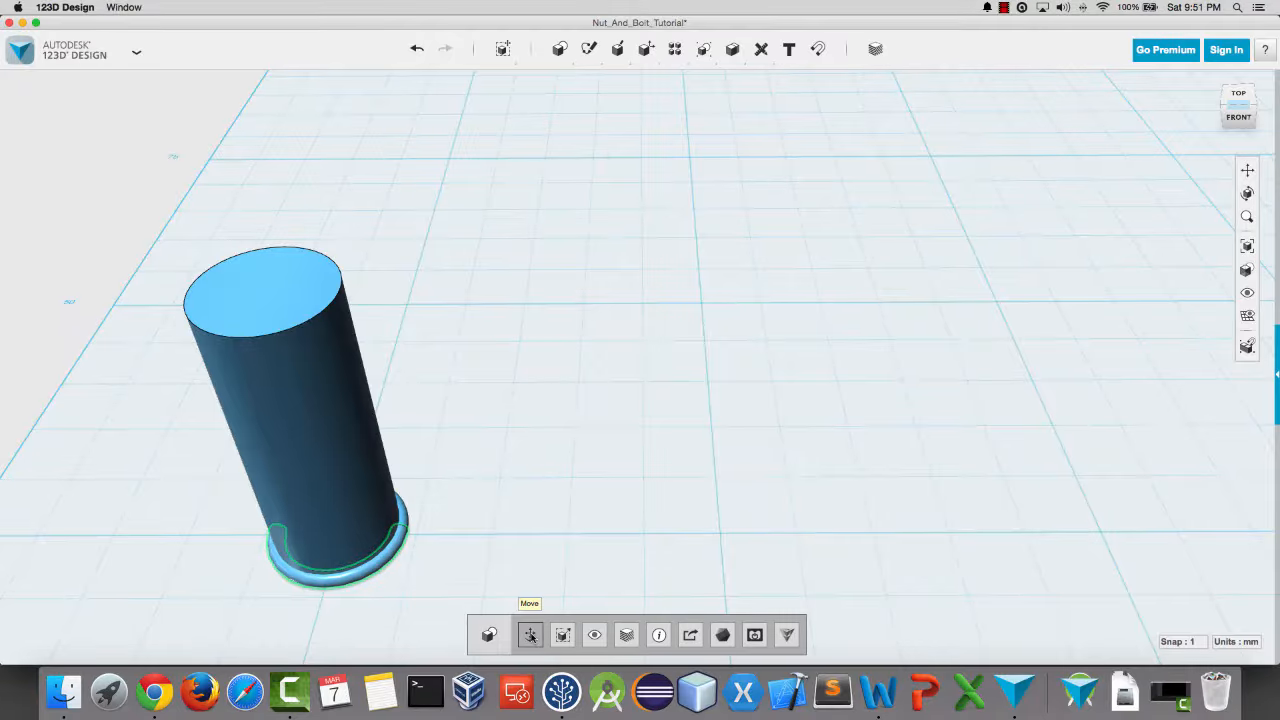
{"action": "left_click", "coordinate": [530, 635]}
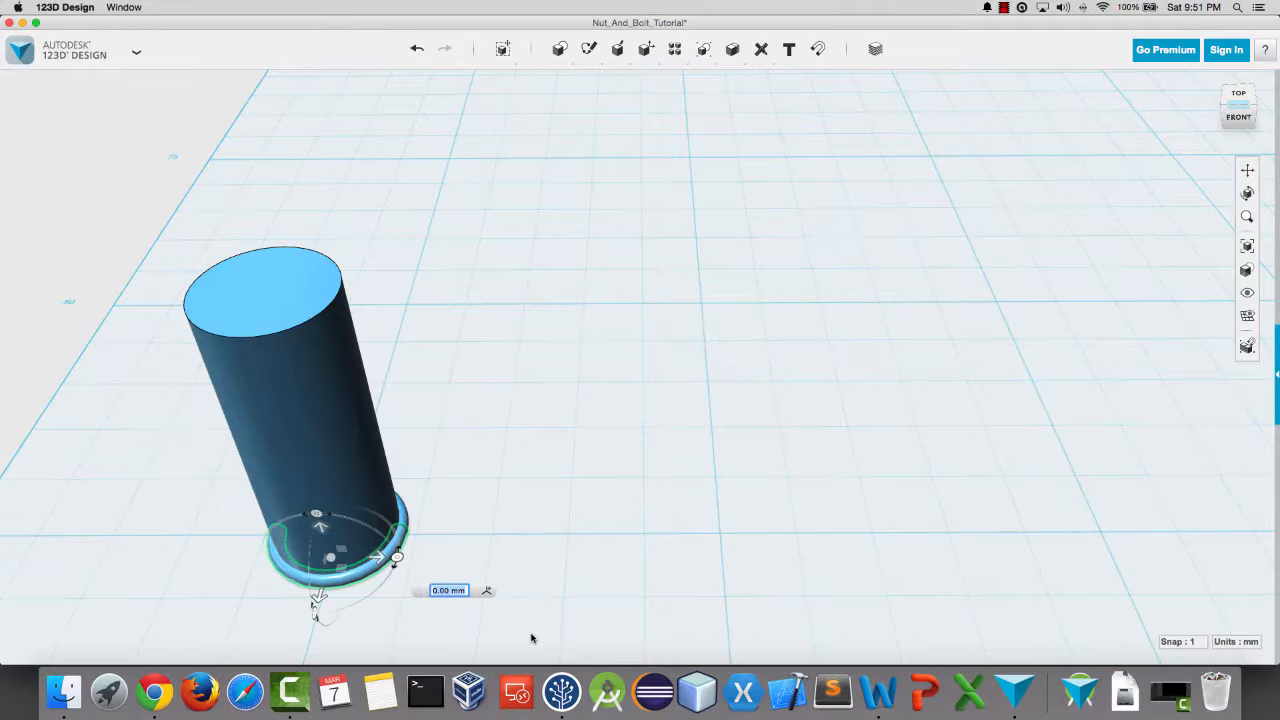
{"action": "right_click_drag", "start_coordinate": [526, 521], "coordinate": [526, 497]}
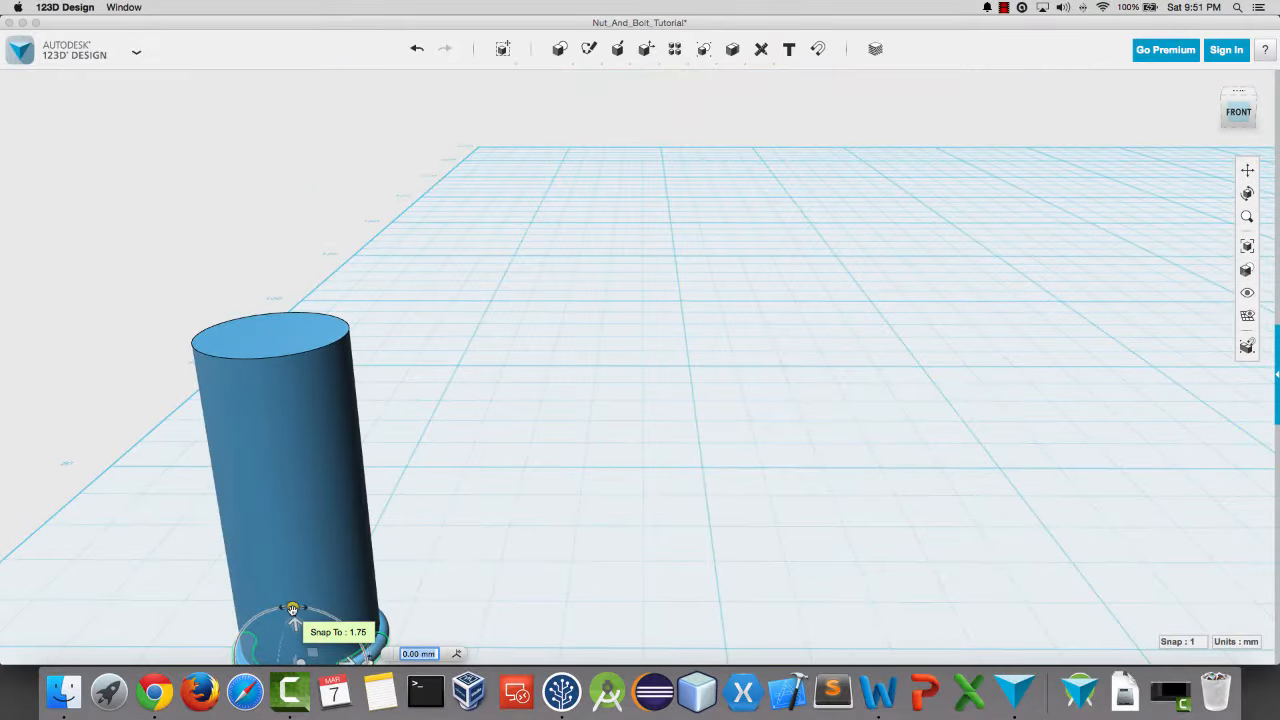
{"action": "left_click", "coordinate": [292, 609]}
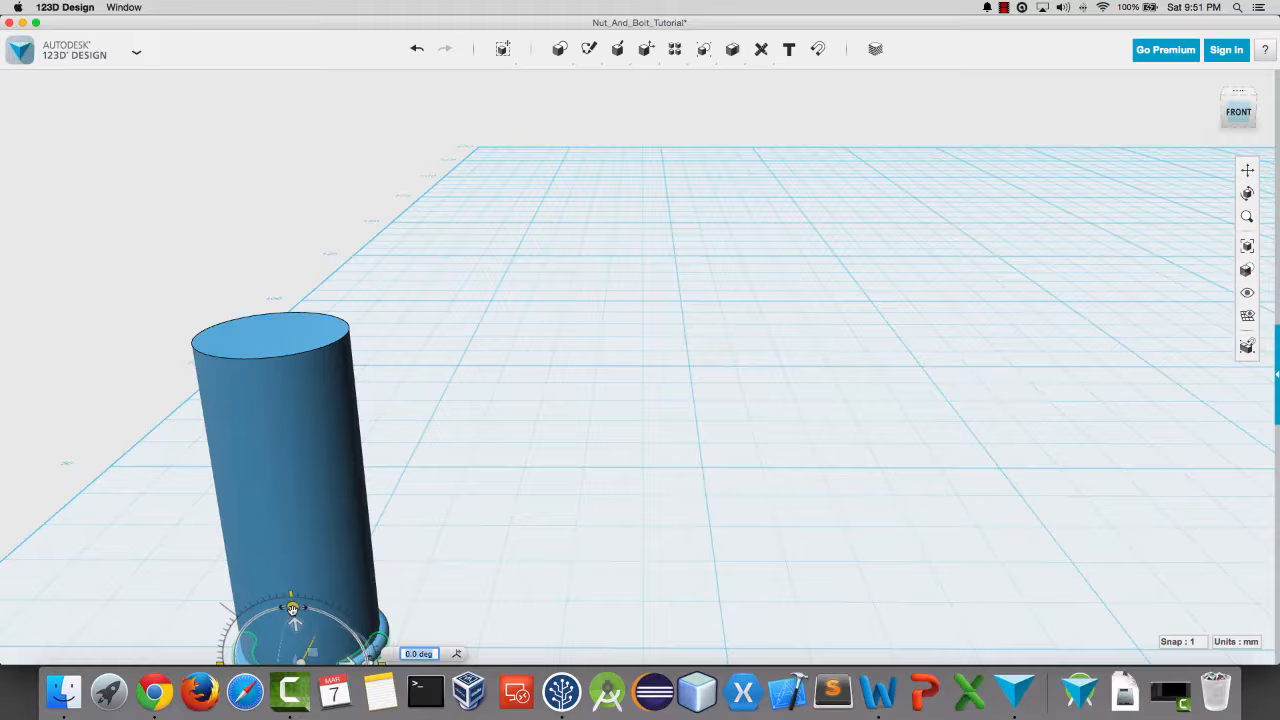
{"action": "type", "text": "6"}
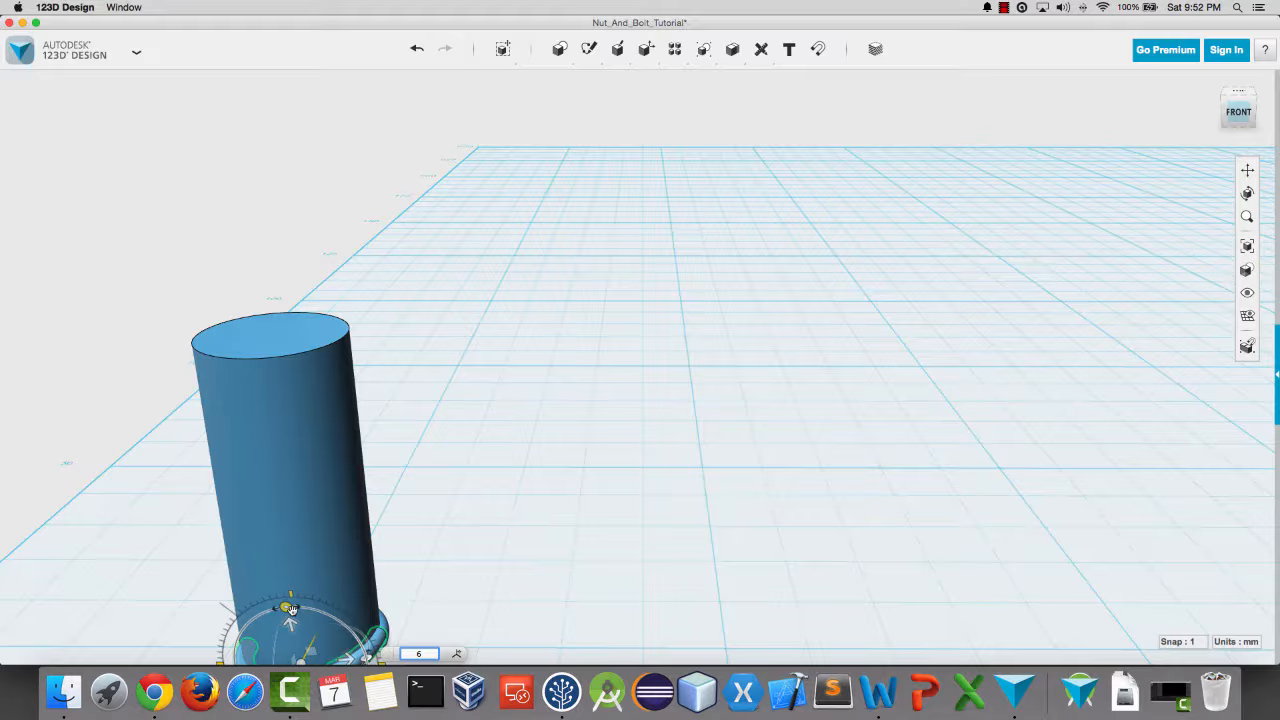
{"action": "key", "text": "Return"}
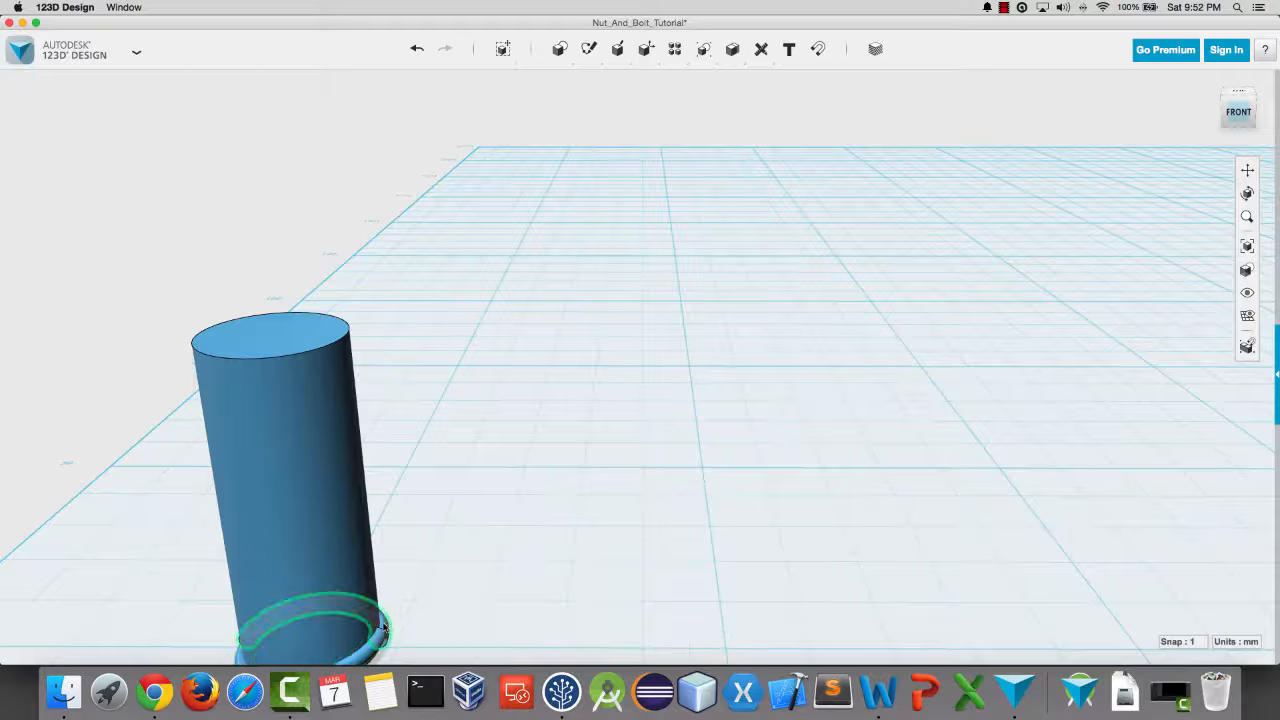
Step: Tilt the back half of the split torus by -6 degrees about its front-to-back axis
{"action": "left_click", "coordinate": [530, 635]}
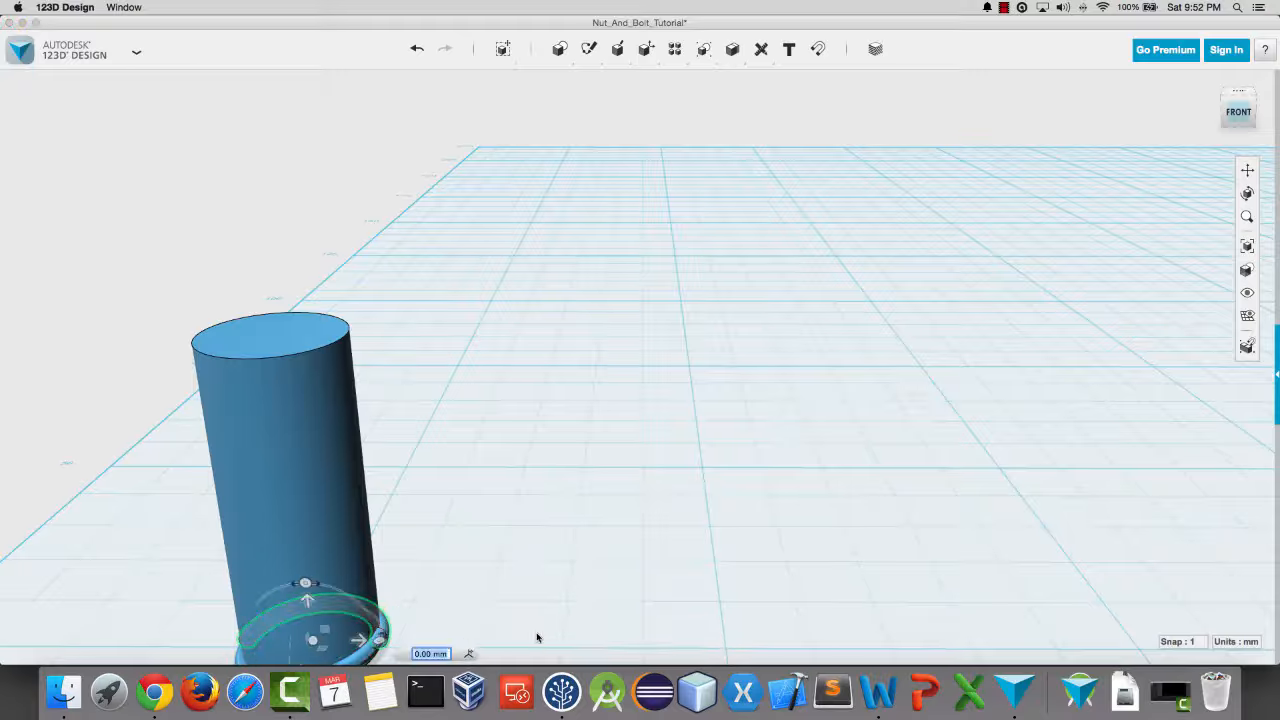
{"action": "left_click", "coordinate": [305, 583]}
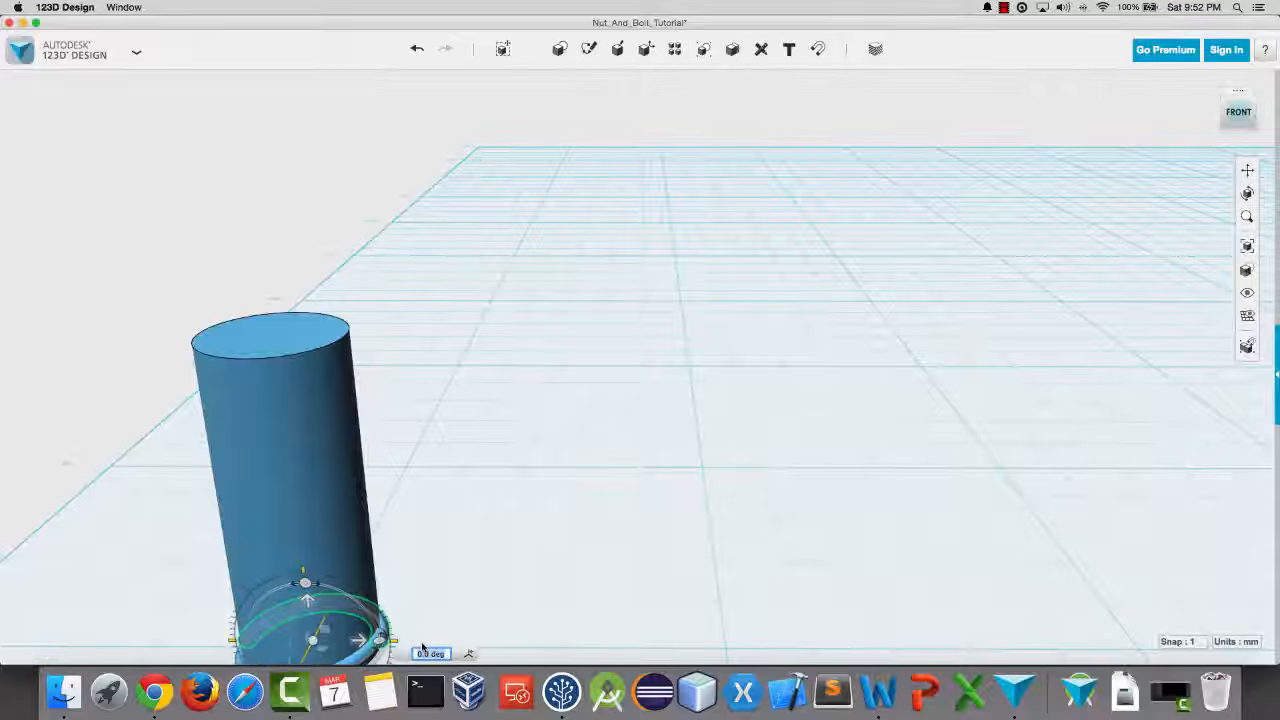
{"action": "type", "text": "-6"}
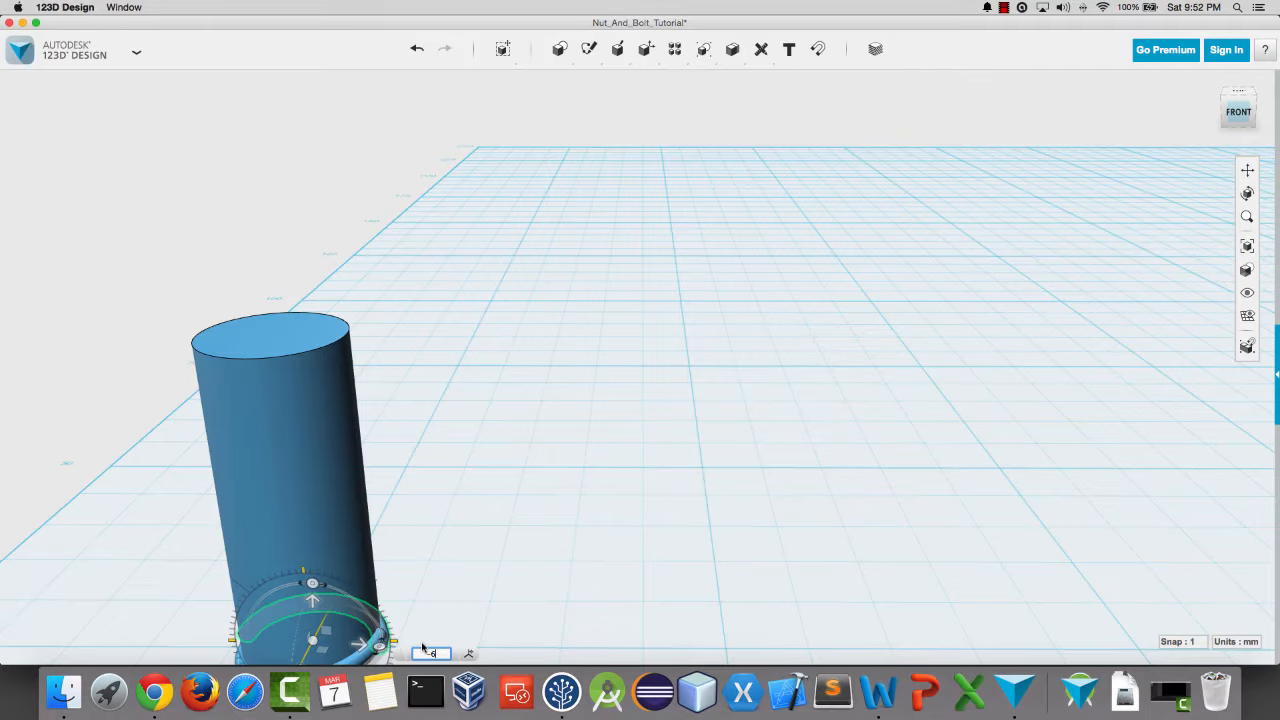
{"action": "key", "text": "Return"}
{"action": "left_click", "coordinate": [422, 648]}
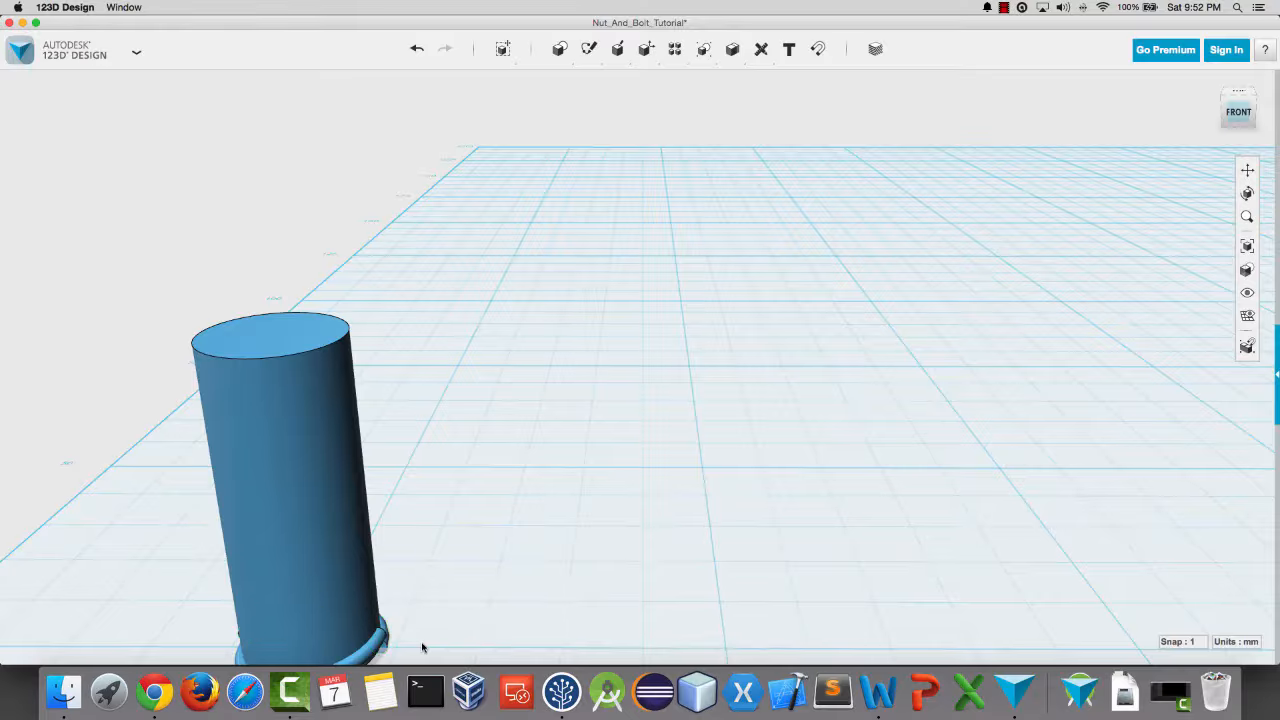
{"action": "mouse_move", "coordinate": [422, 644]}
{"action": "right_mouse_down"}
{"action": "mouse_move", "coordinate": [421, 656]}
{"action": "mouse_move", "coordinate": [408, 651]}
{"action": "right_mouse_up"}
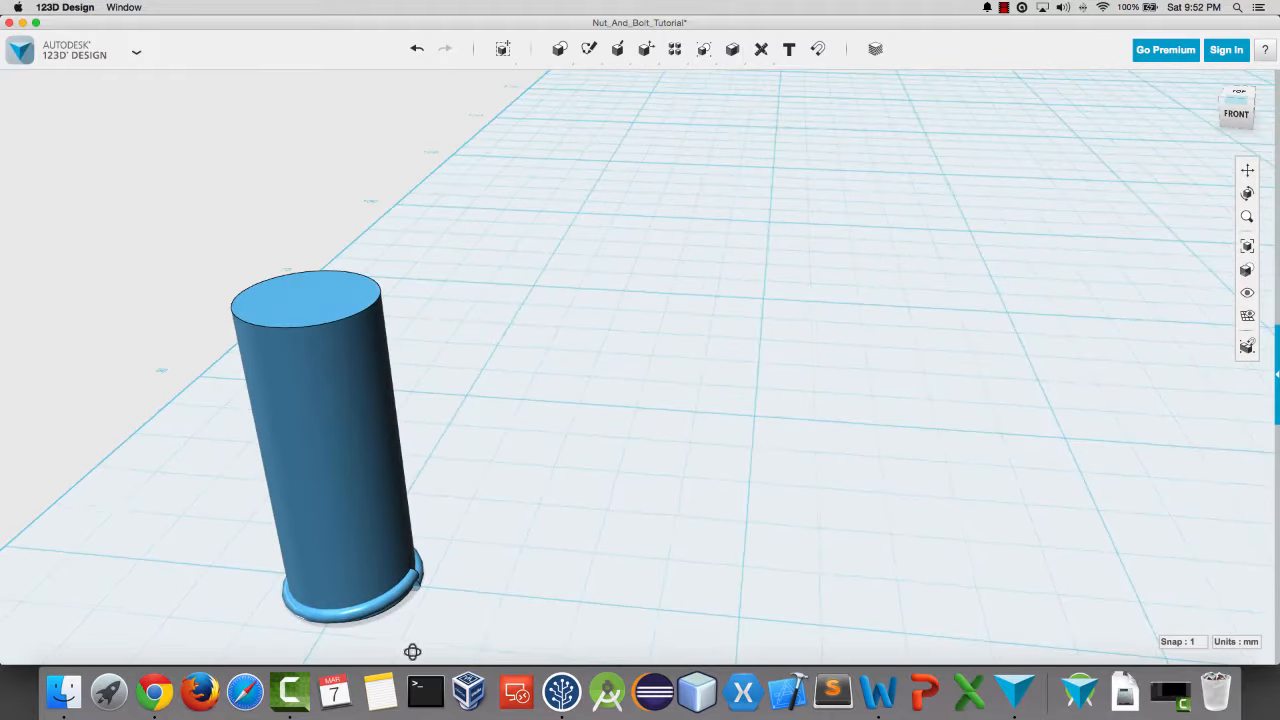
Step: Copy both tilted torus halves 22 mm sideways from the cylinder onto the open grid
{"action": "left_click", "coordinate": [409, 588]}
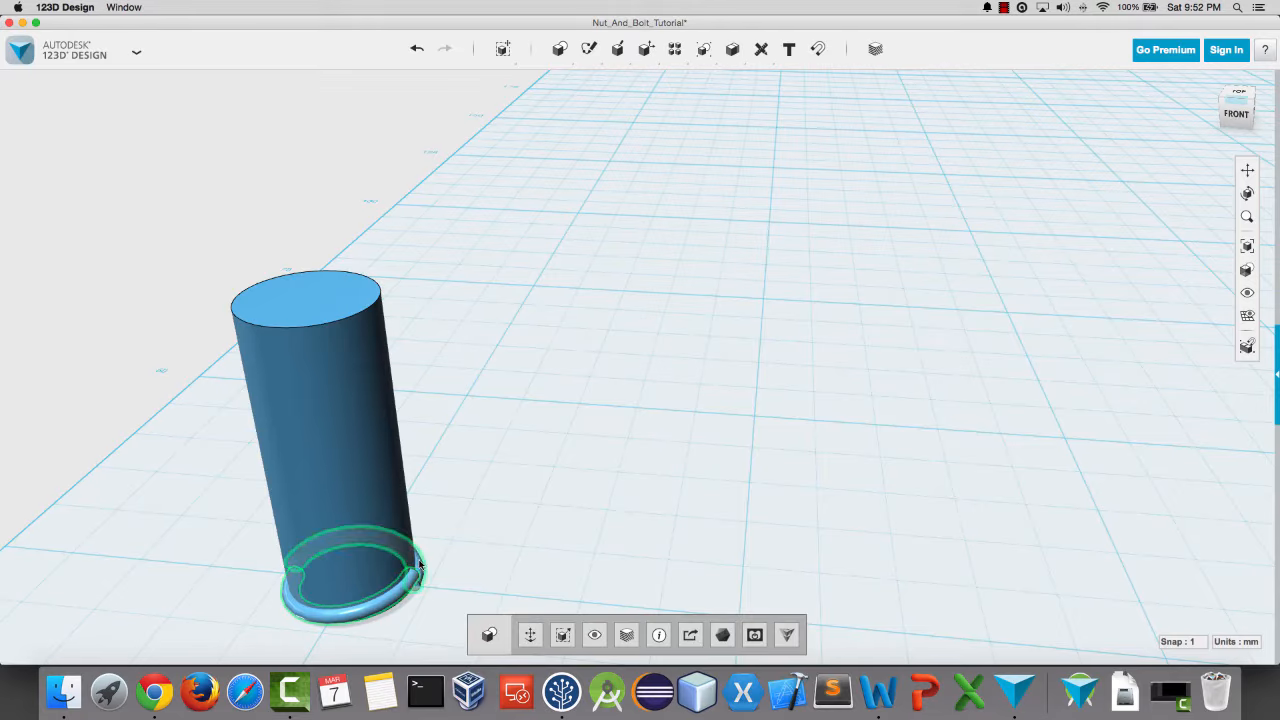
{"action": "left_click", "coordinate": [420, 566], "text": "shift"}
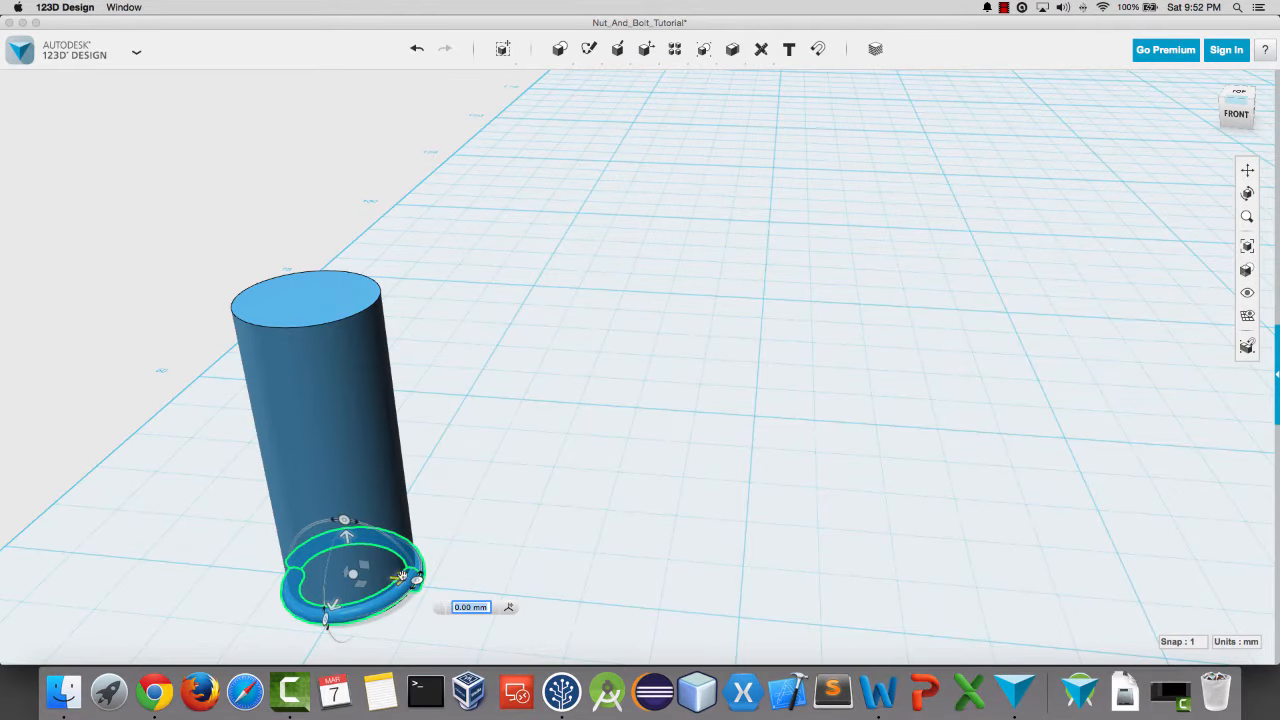
{"action": "left_click_drag", "start_coordinate": [395, 578], "coordinate": [738, 602]}
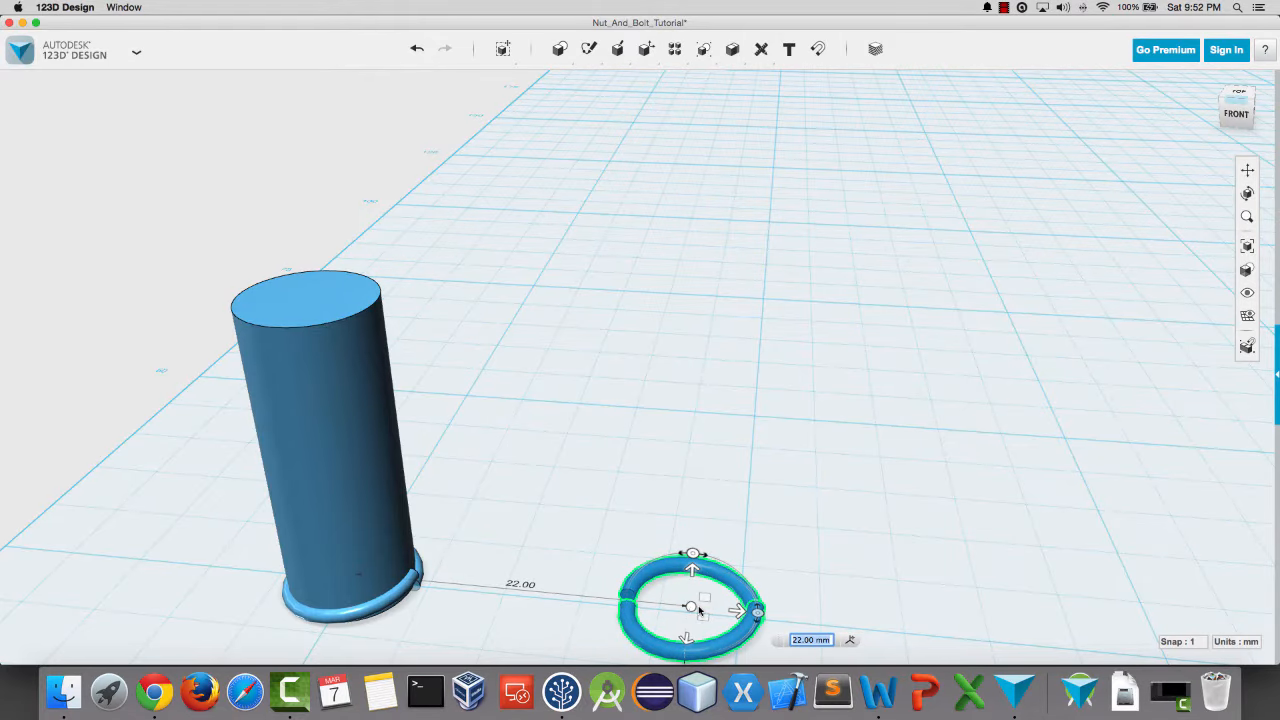
{"action": "key", "text": "Return"}
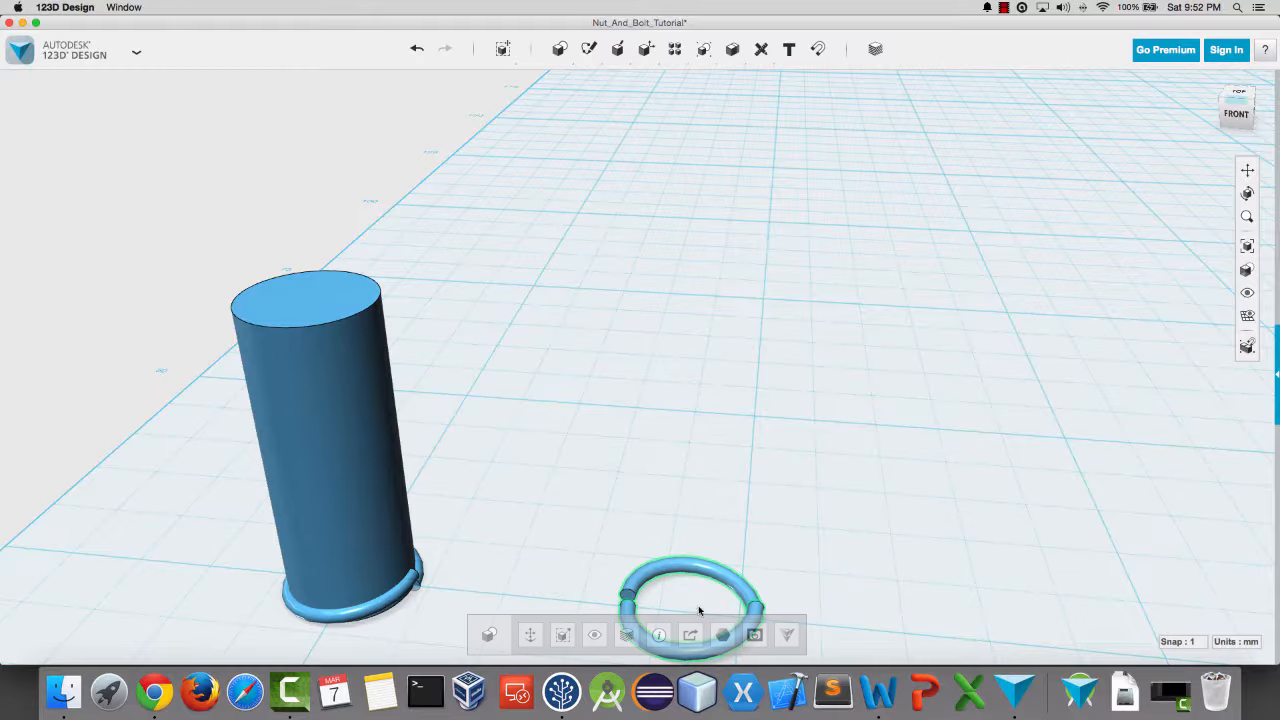
Step: Copy the spare pair of torus halves twice toward the back of the grid to make a column of three rings
{"action": "right_click_drag", "start_coordinate": [804, 545], "coordinate": [806, 575]}
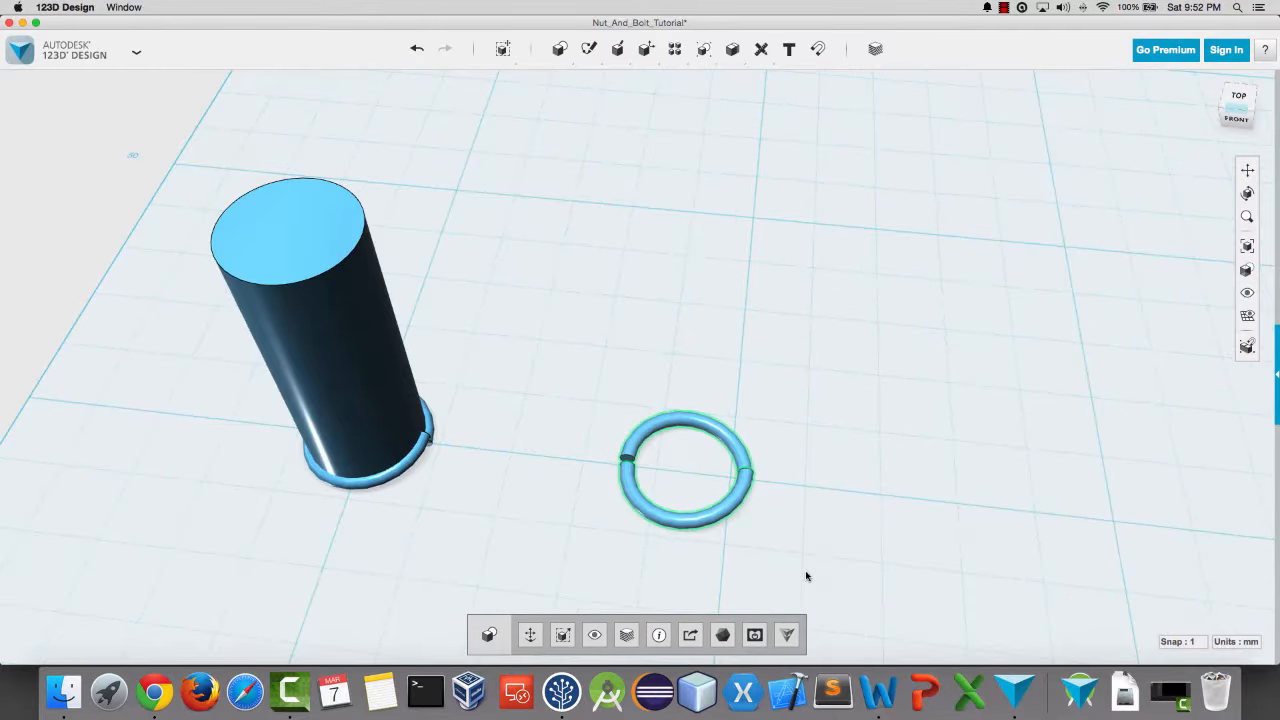
{"action": "key", "text": "super+t"}
{"action": "left_click_drag", "start_coordinate": [681, 509], "coordinate": [694, 232], "text": "alt"}
Step: Copy the column of three split rings 12 mm sideways, away from the cylinder
{"action": "left_click_drag", "start_coordinate": [603, 564], "coordinate": [860, 117]}
{"action": "mouse_move", "coordinate": [675, 49]}
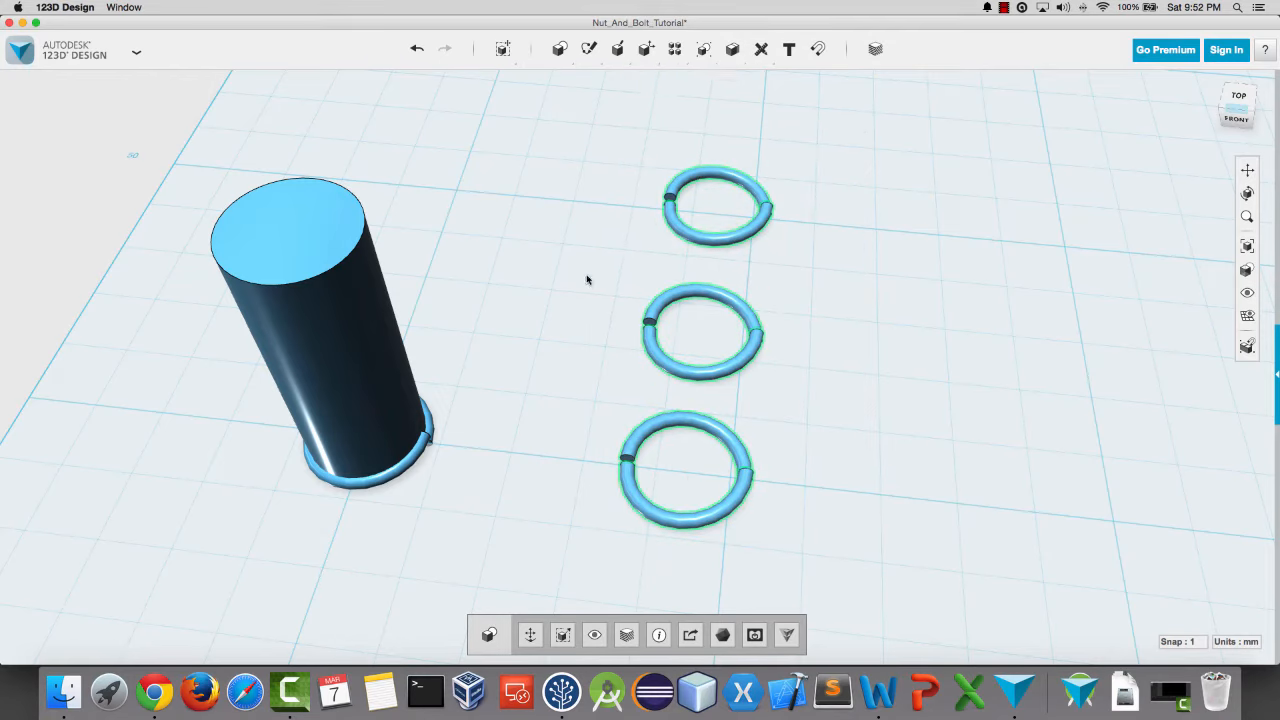
{"action": "key", "text": "super+t"}
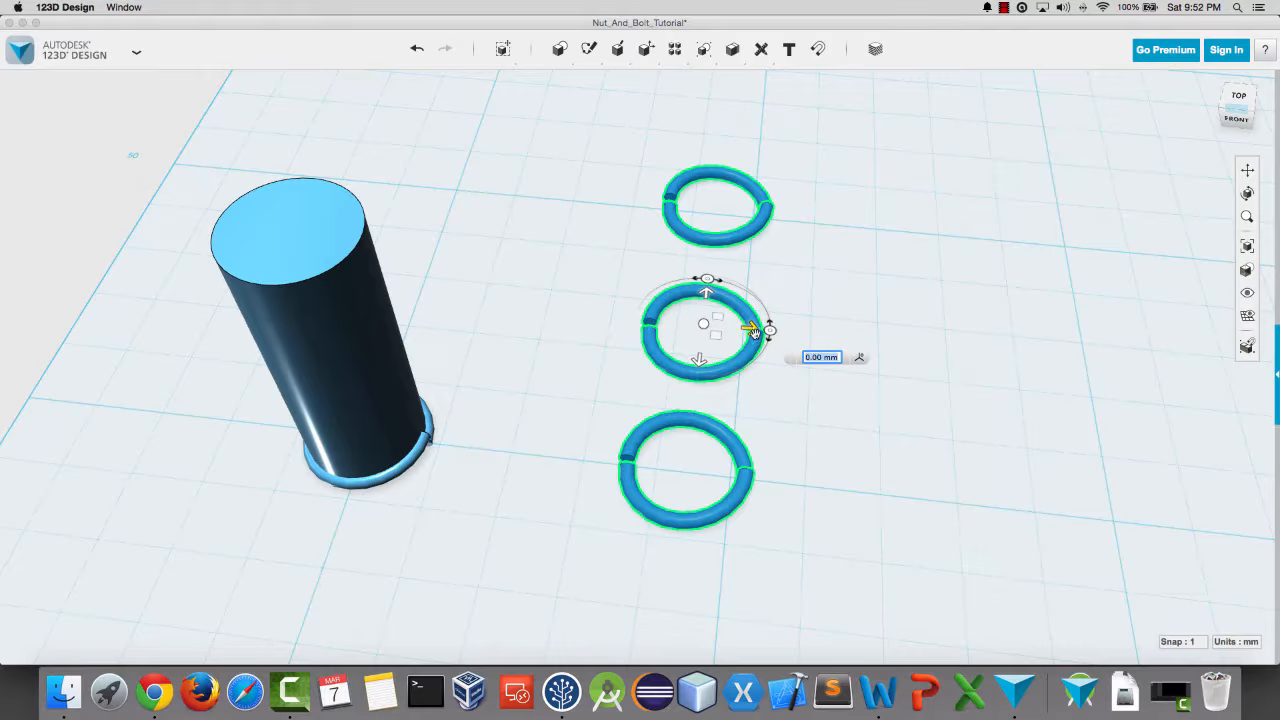
{"action": "left_click_drag", "start_coordinate": [747, 329], "coordinate": [911, 331], "text": "alt"}
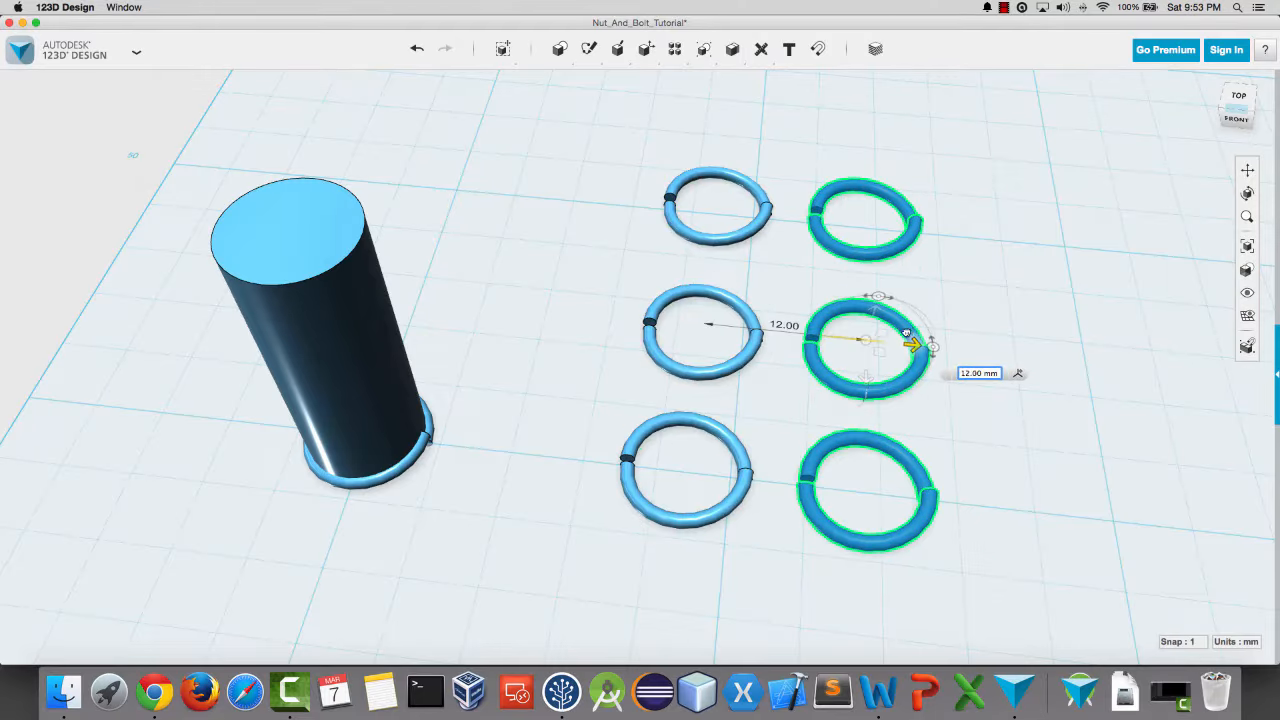
{"action": "key", "text": "Return"}
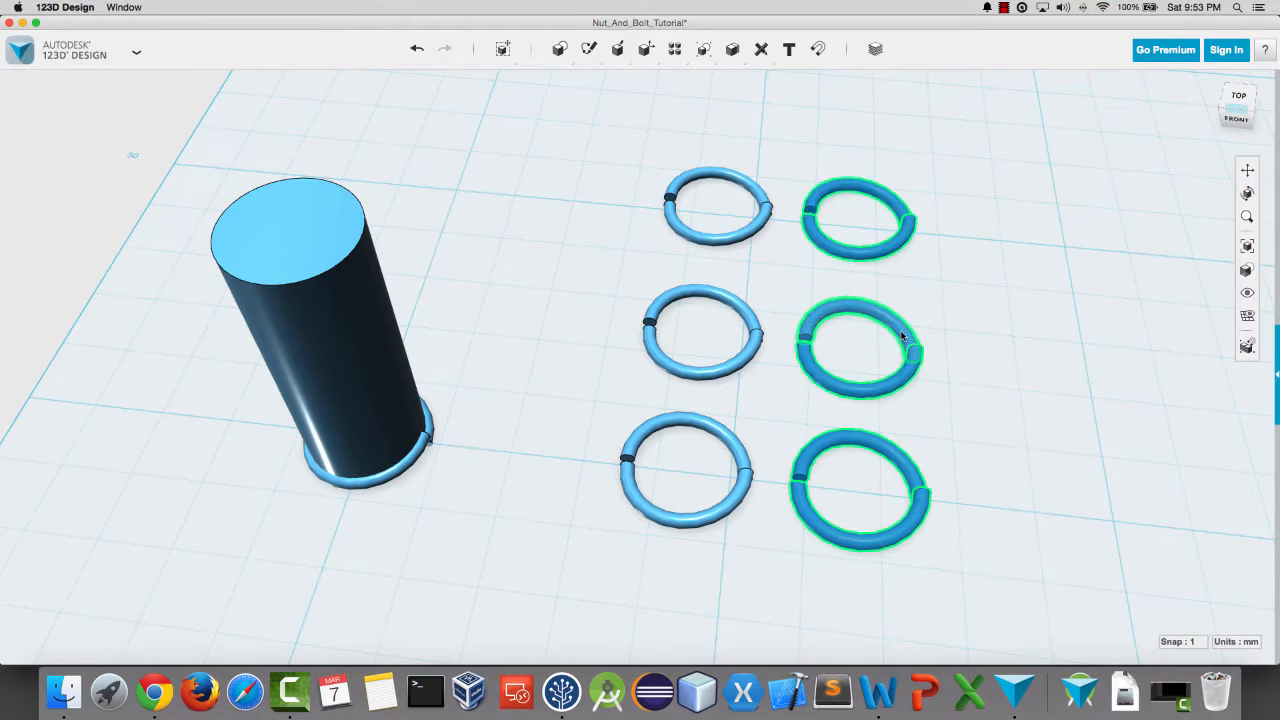
Step: Copy the newest column of three split rings twice more in the same direction, offsetting the last copy by 10 mm
{"action": "key", "text": "super+t"}
{"action": "left_click_drag", "start_coordinate": [903, 347], "coordinate": [1050, 358], "text": "alt"}
{"action": "key", "text": "Return"}
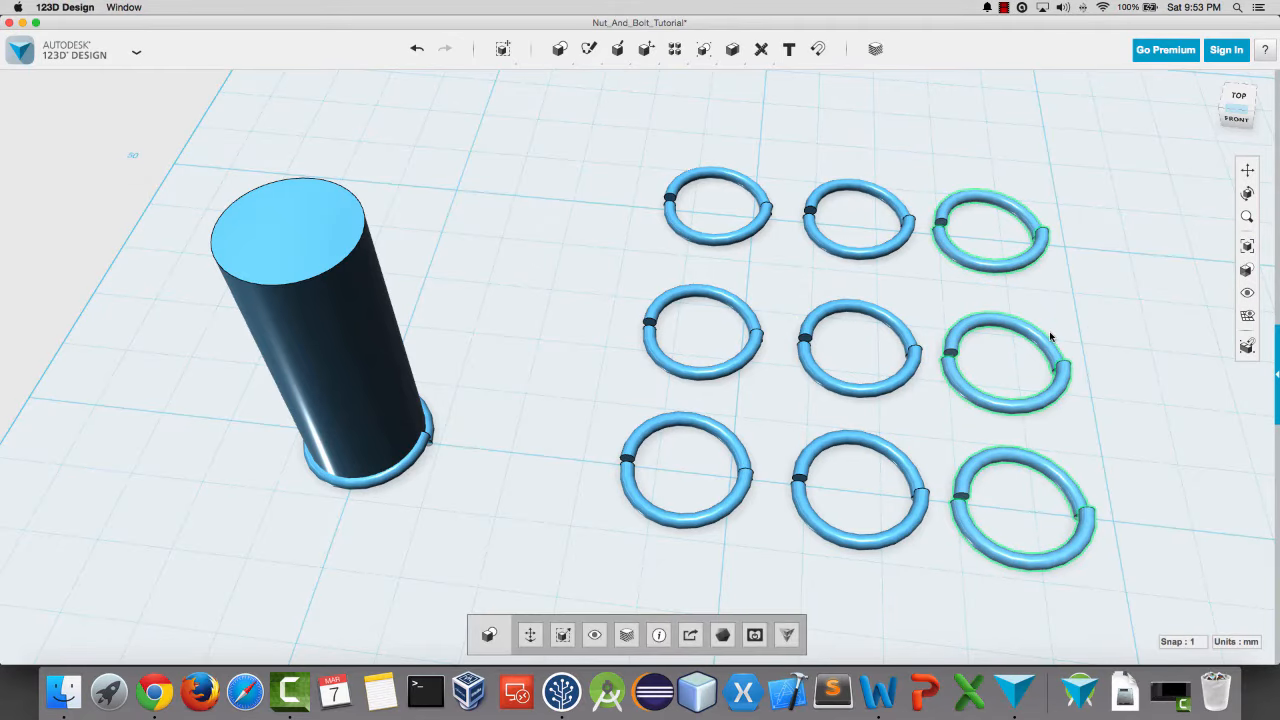
{"action": "key", "text": "super+t"}
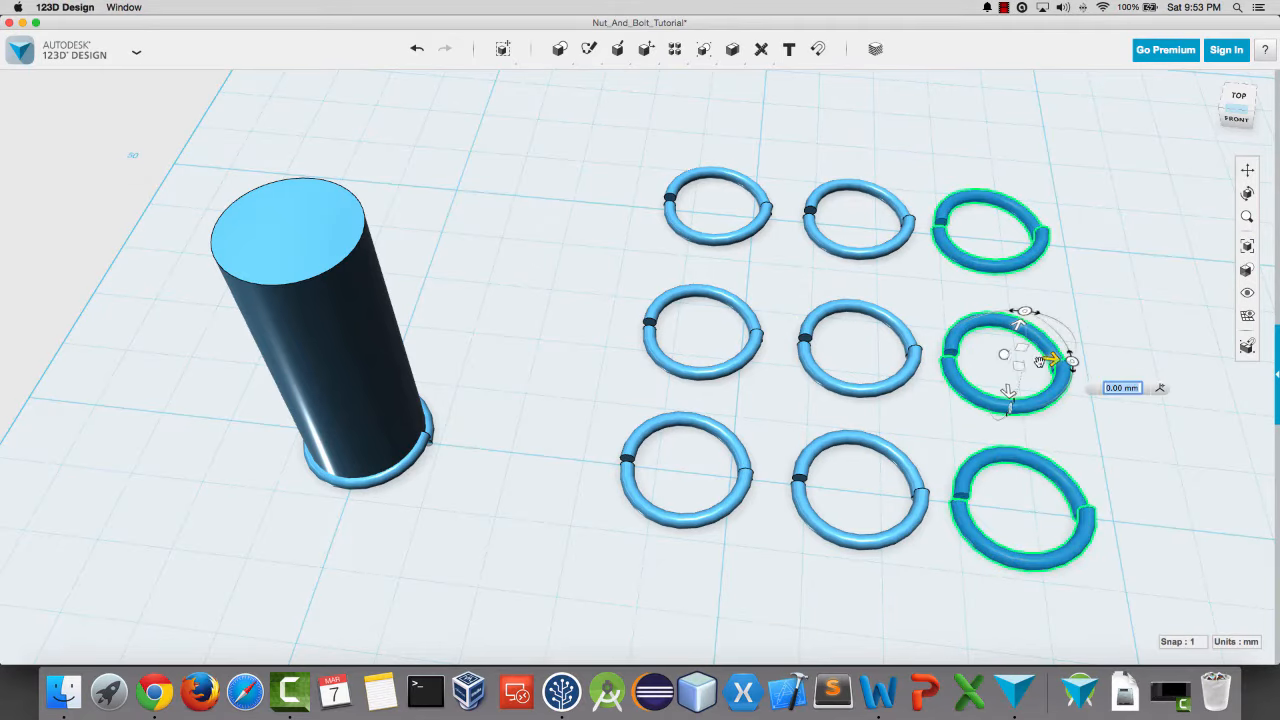
{"action": "left_click_drag", "start_coordinate": [1048, 360], "coordinate": [1192, 372], "text": "alt"}
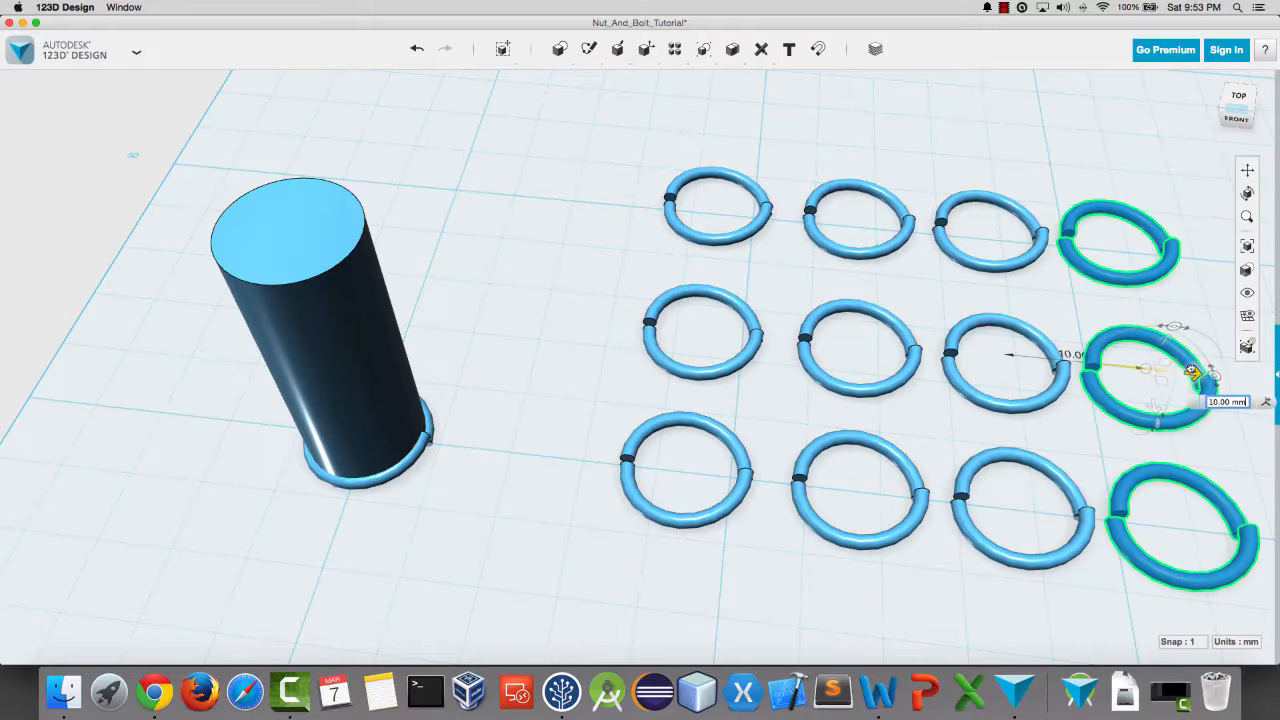
{"action": "key", "text": "Return"}
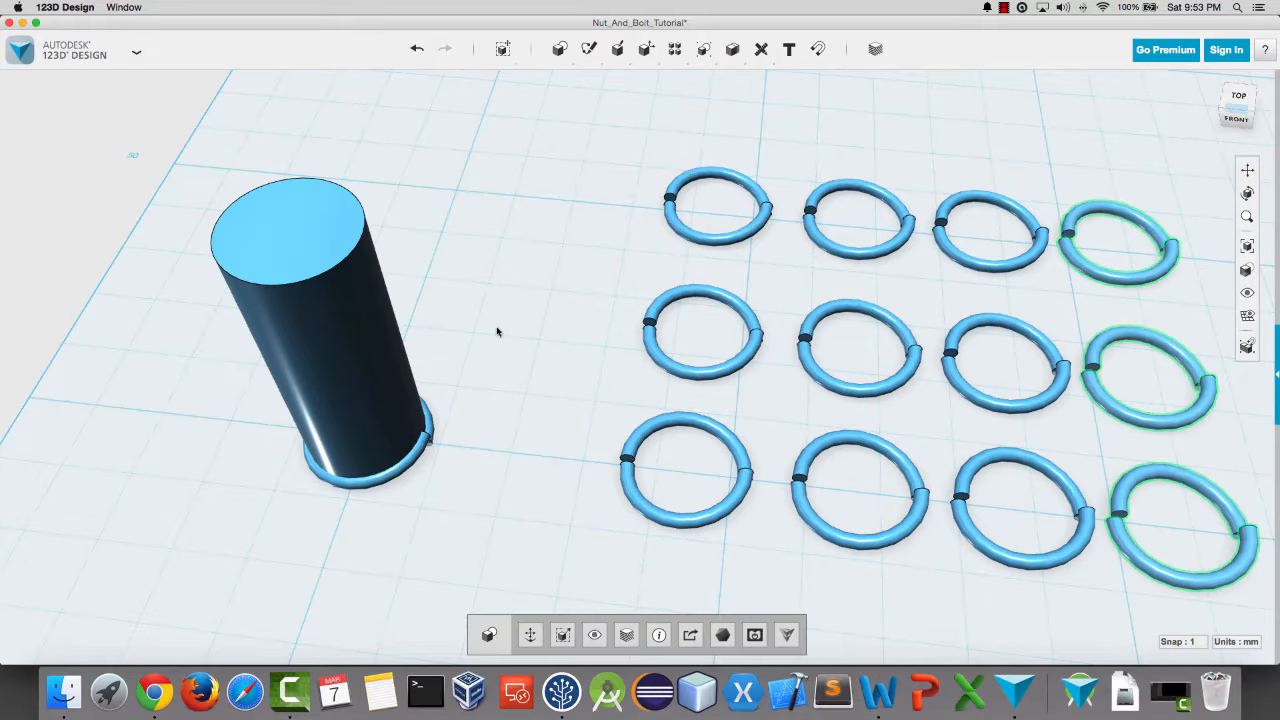
{"action": "left_click", "coordinate": [497, 331]}
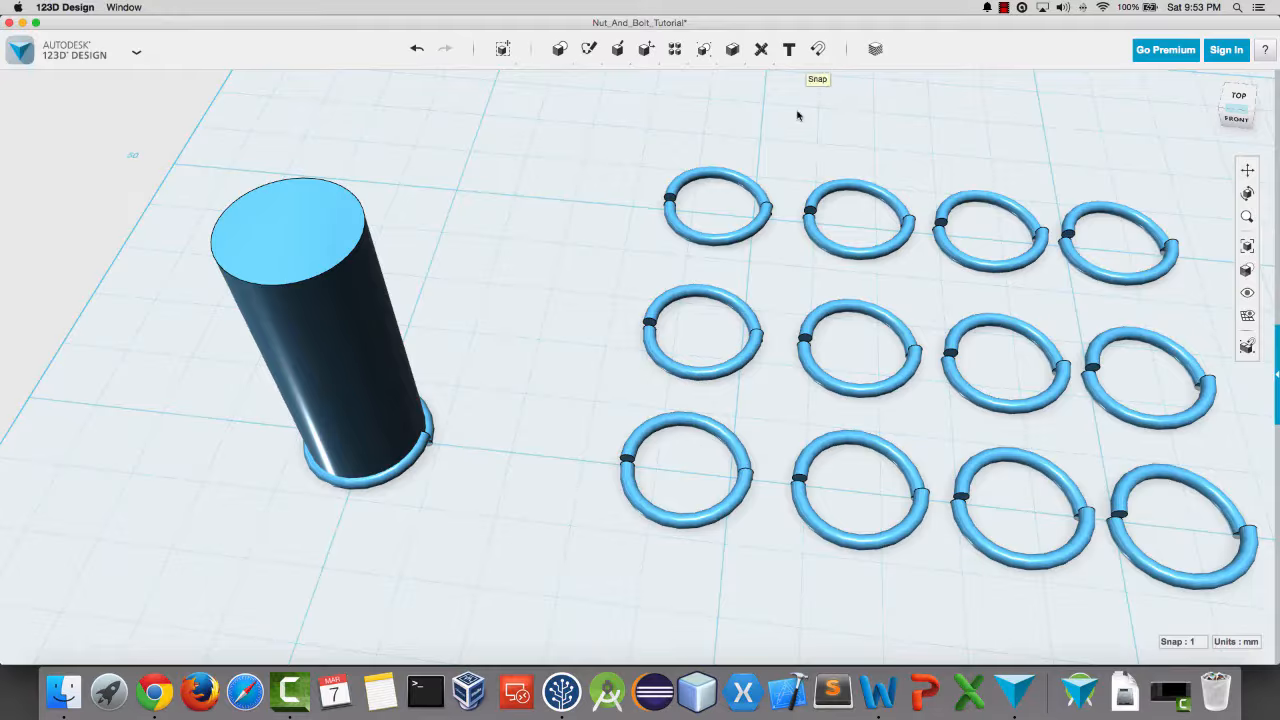
Step: Snap the end faces of the two tilted torus halves together at the cylinder's base
{"action": "left_click", "coordinate": [819, 52]}
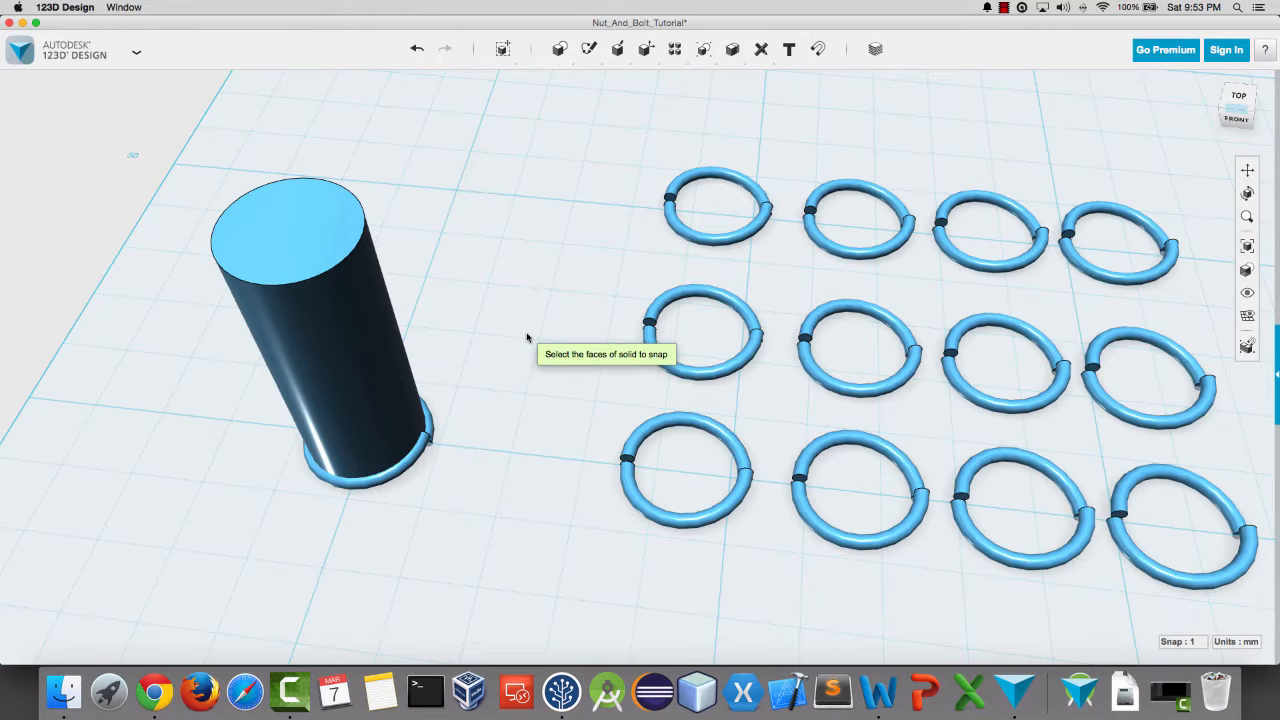
{"action": "scroll", "coordinate": [527, 337], "scroll_direction": "down", "scroll_amount": 2}
{"action": "scroll", "coordinate": [527, 337], "scroll_direction": "up", "scroll_amount": 5}
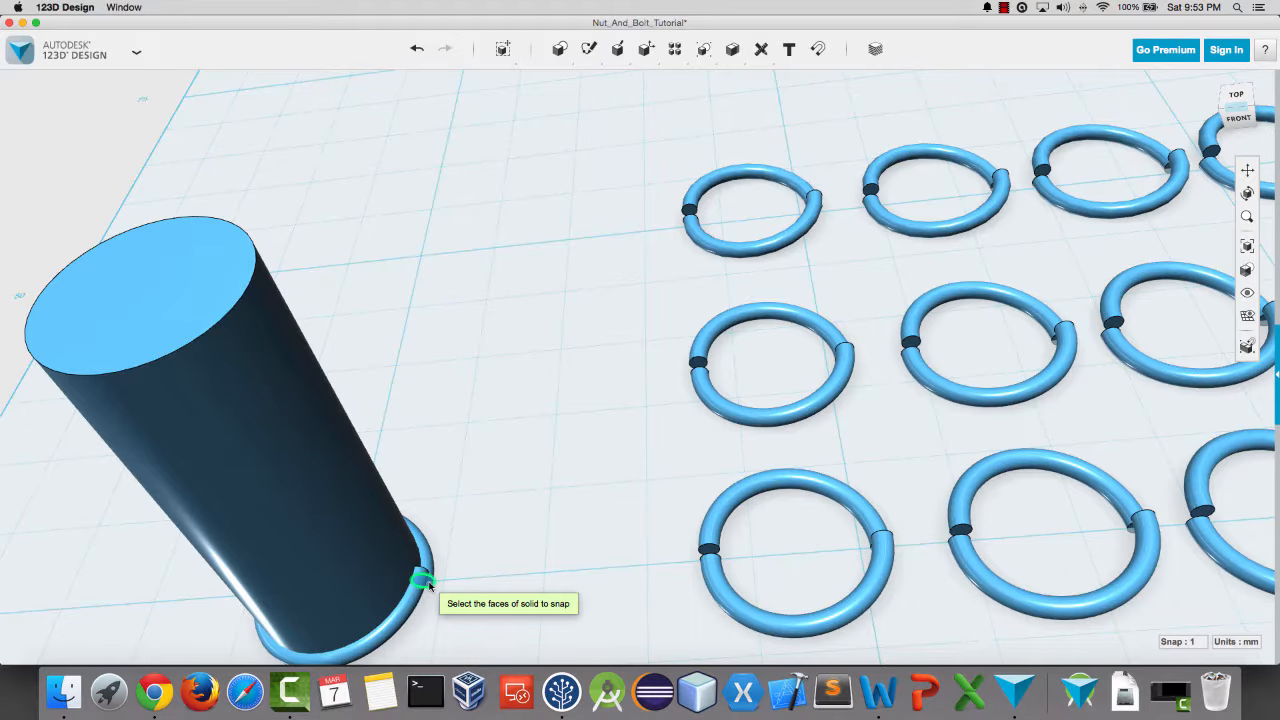
{"action": "right_click_drag", "start_coordinate": [538, 460], "coordinate": [517, 523]}
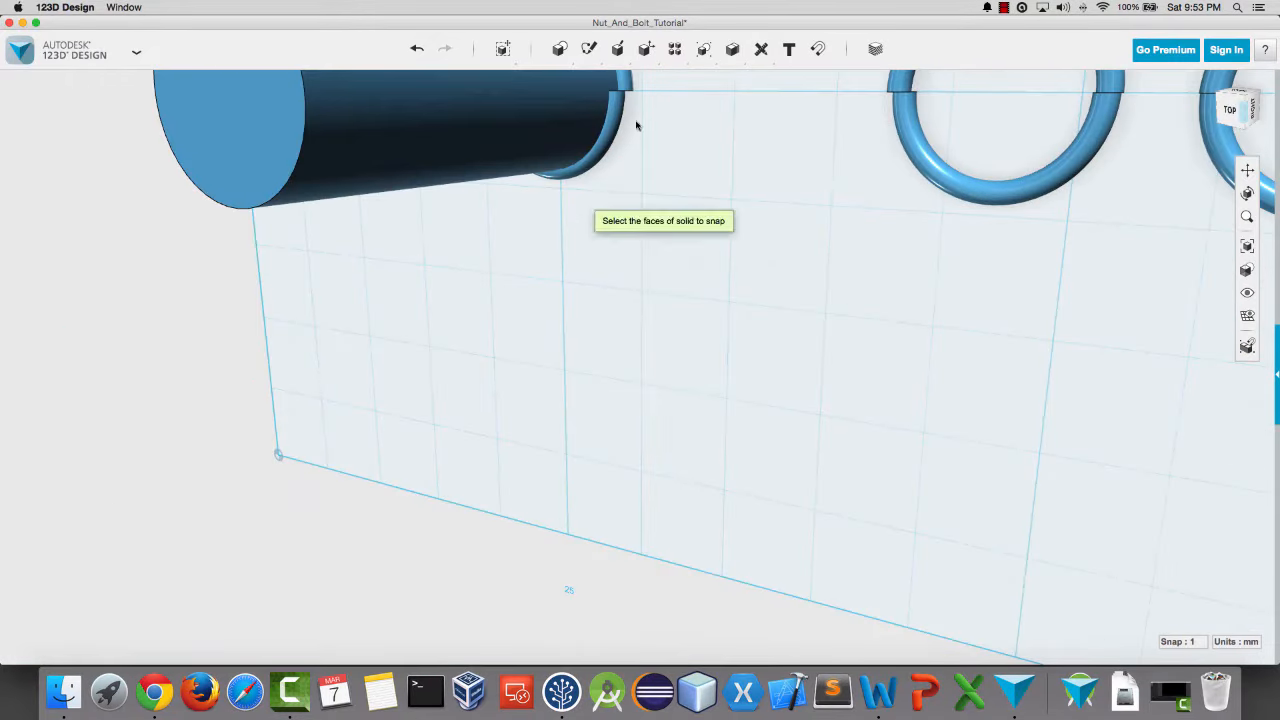
{"action": "right_click_drag", "start_coordinate": [700, 149], "coordinate": [703, 82]}
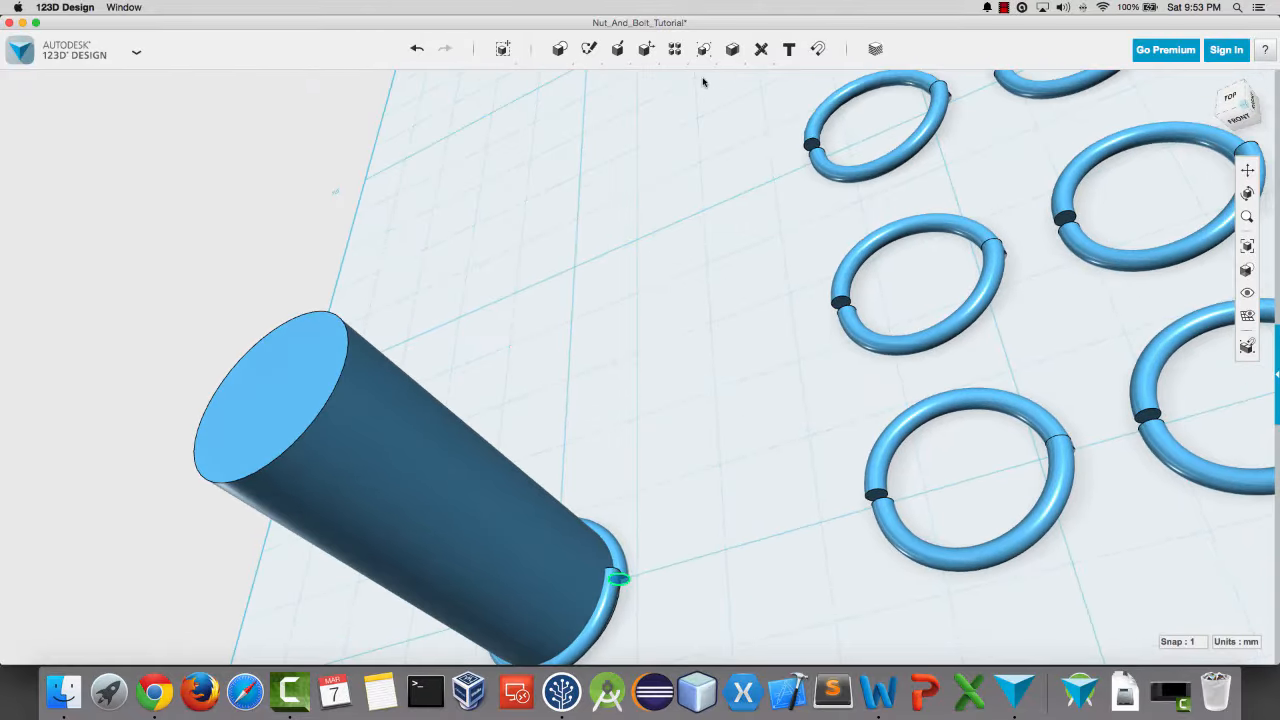
{"action": "right_click_drag", "start_coordinate": [669, 180], "coordinate": [757, 298]}
{"action": "scroll", "coordinate": [647, 164], "scroll_direction": "up", "scroll_amount": 5}
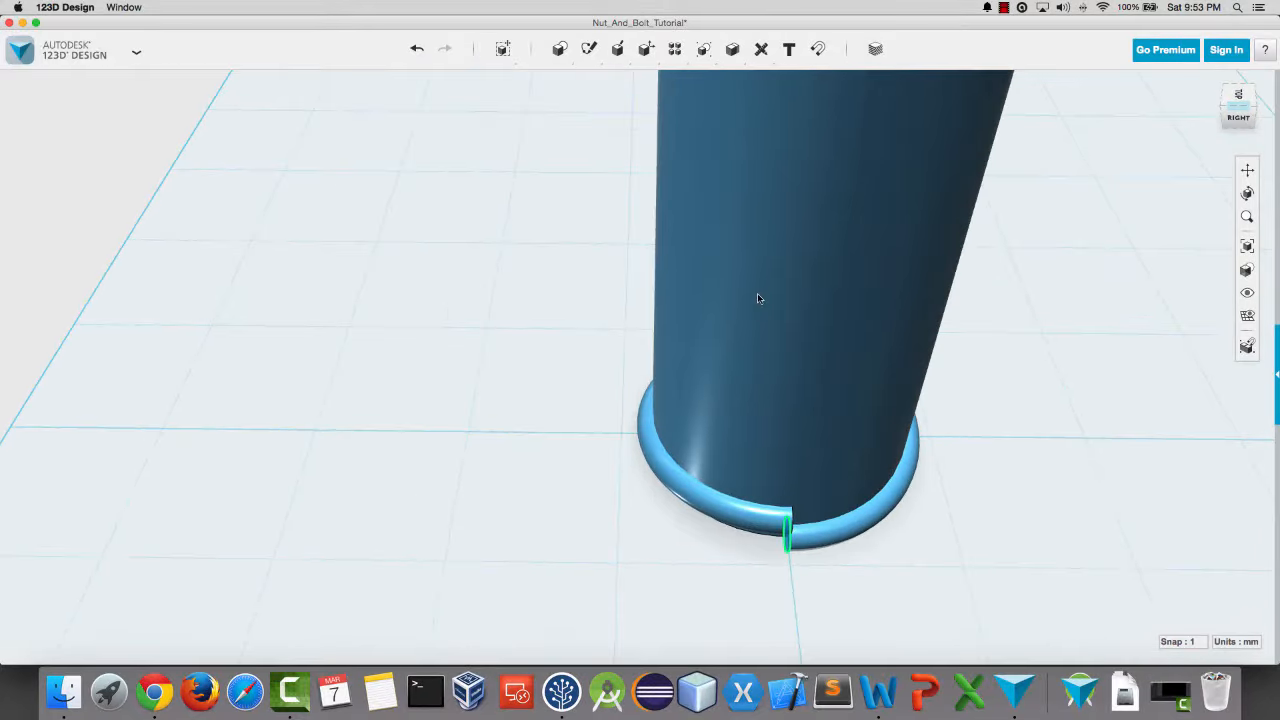
{"action": "scroll", "coordinate": [792, 370], "scroll_direction": "down", "scroll_amount": 5}
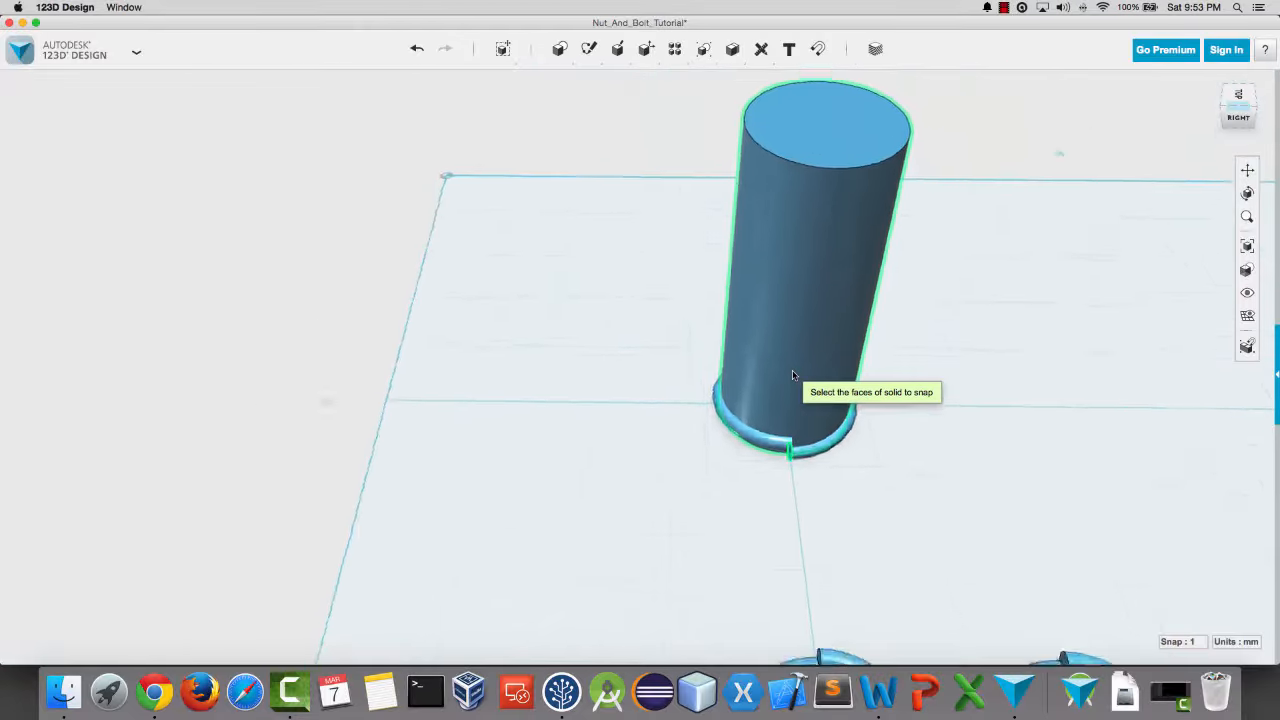
{"action": "scroll", "coordinate": [792, 370], "scroll_direction": "down", "scroll_amount": 10}
{"action": "right_click_drag", "start_coordinate": [800, 366], "coordinate": [830, 358]}
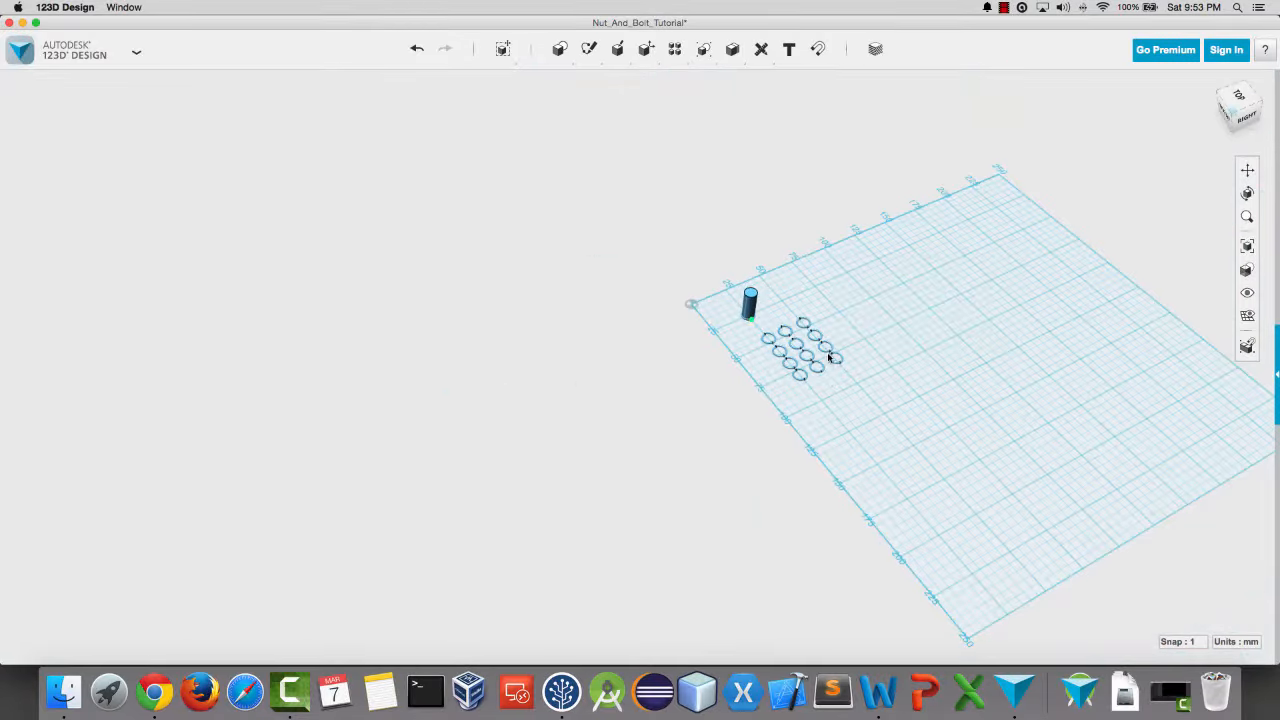
{"action": "scroll", "coordinate": [836, 282], "scroll_direction": "up", "scroll_amount": 10}
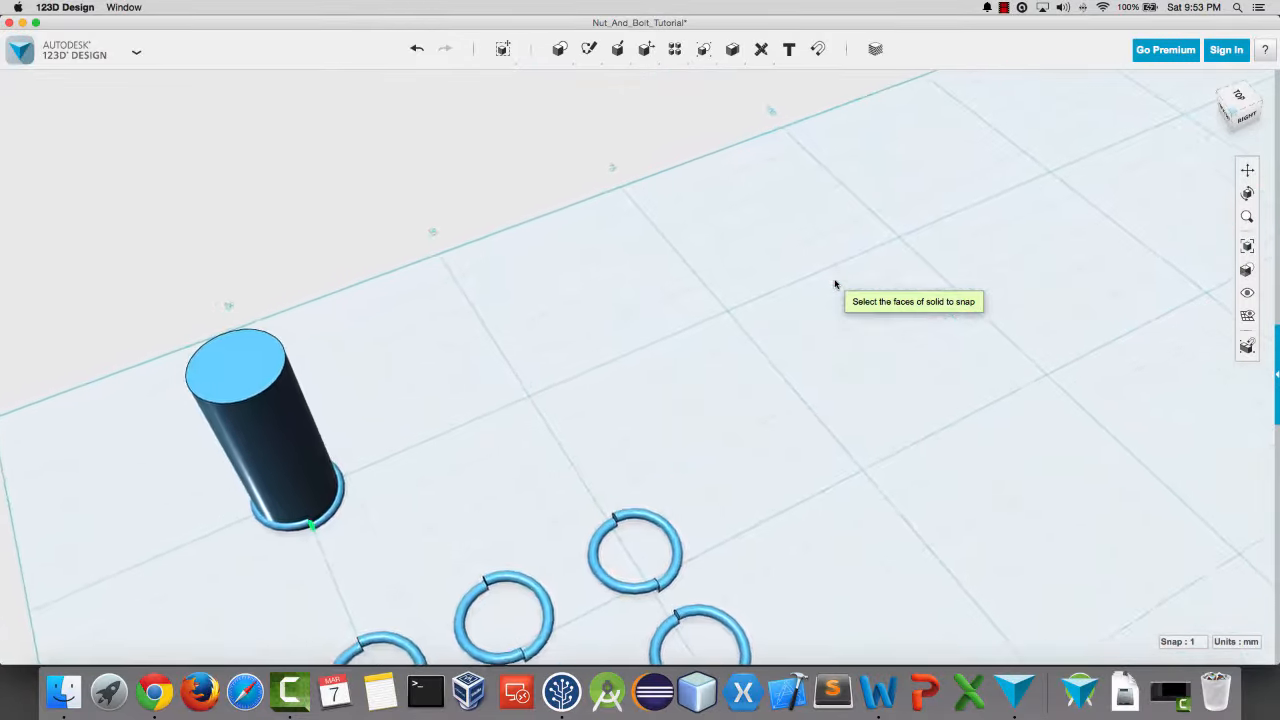
{"action": "scroll", "coordinate": [836, 284], "scroll_direction": "up", "scroll_amount": 8}
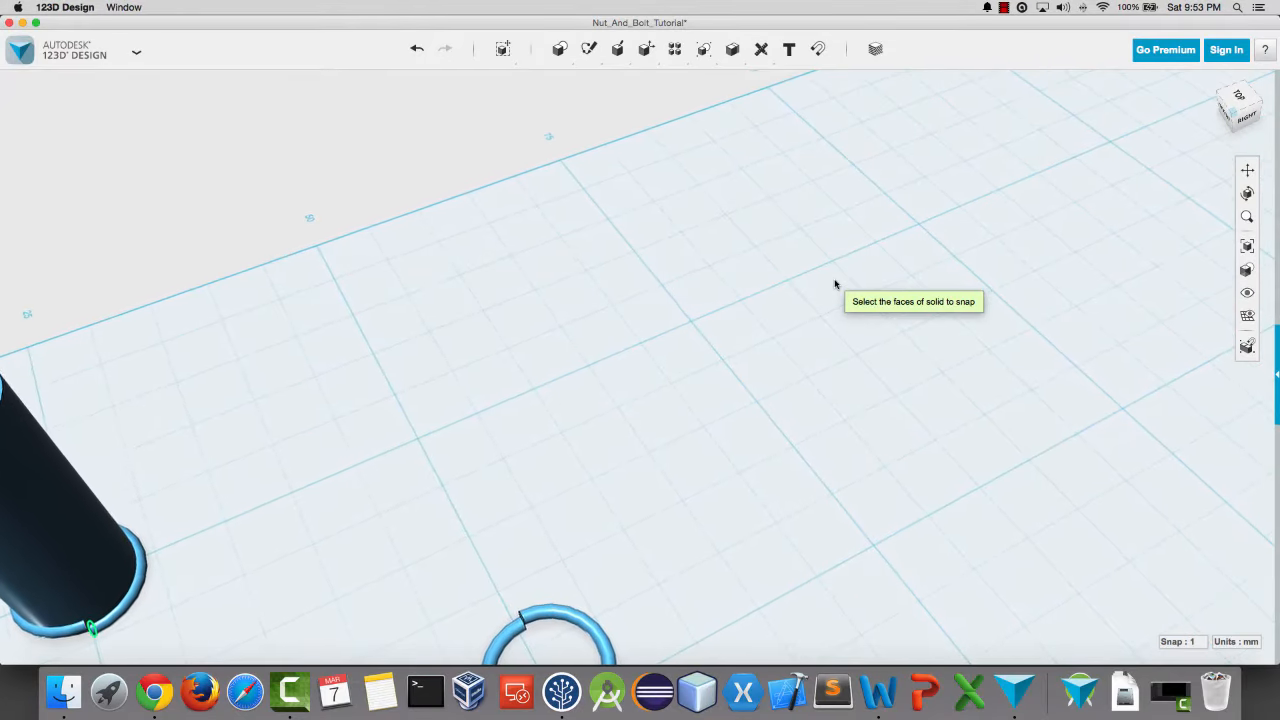
{"action": "right_click_drag", "start_coordinate": [835, 284], "coordinate": [826, 279]}
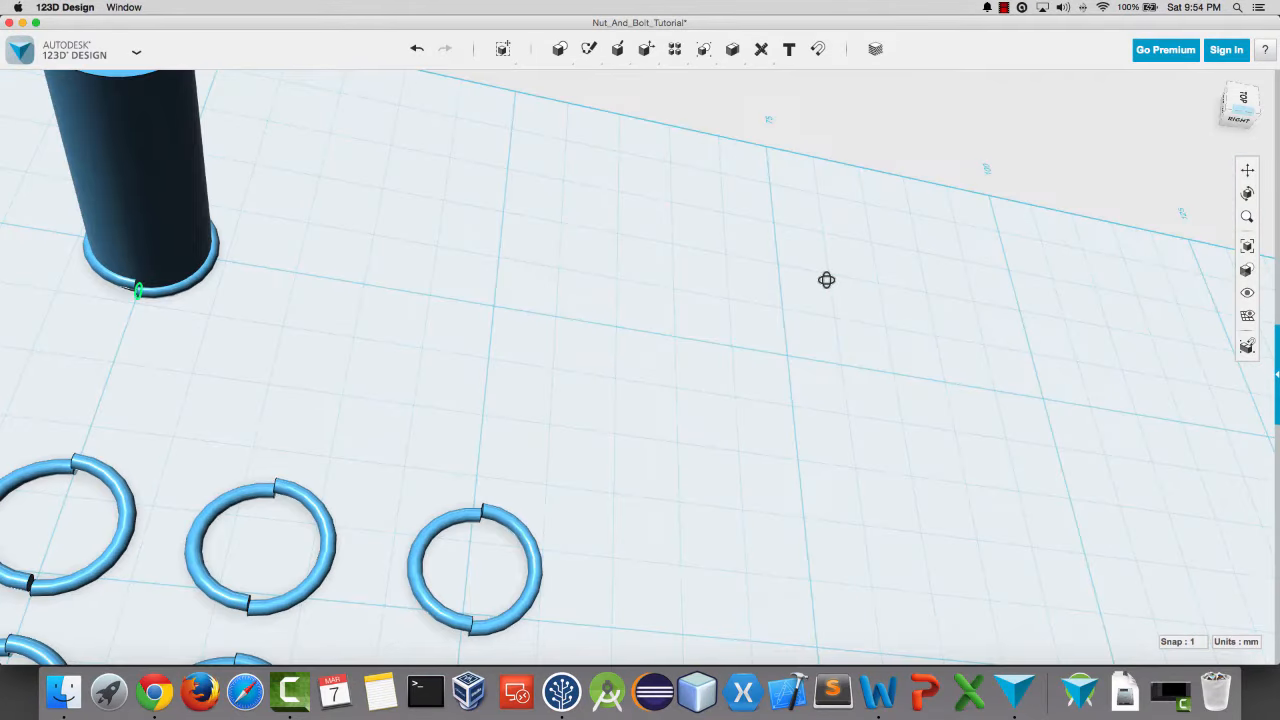
{"action": "left_click", "coordinate": [137, 288]}
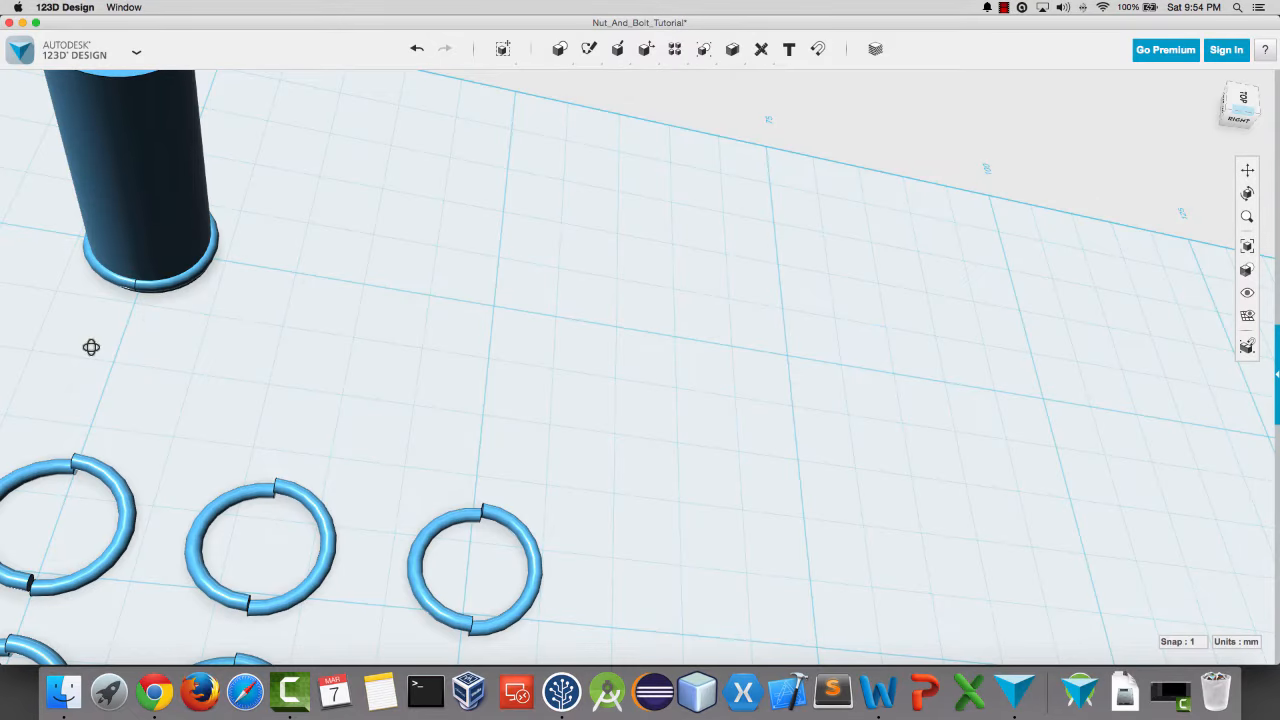
Step: Snap the front half of the nearest spare ring onto the raised free end of the thread on the cylinder
{"action": "scroll", "coordinate": [91, 347], "scroll_direction": "down", "scroll_amount": 5}
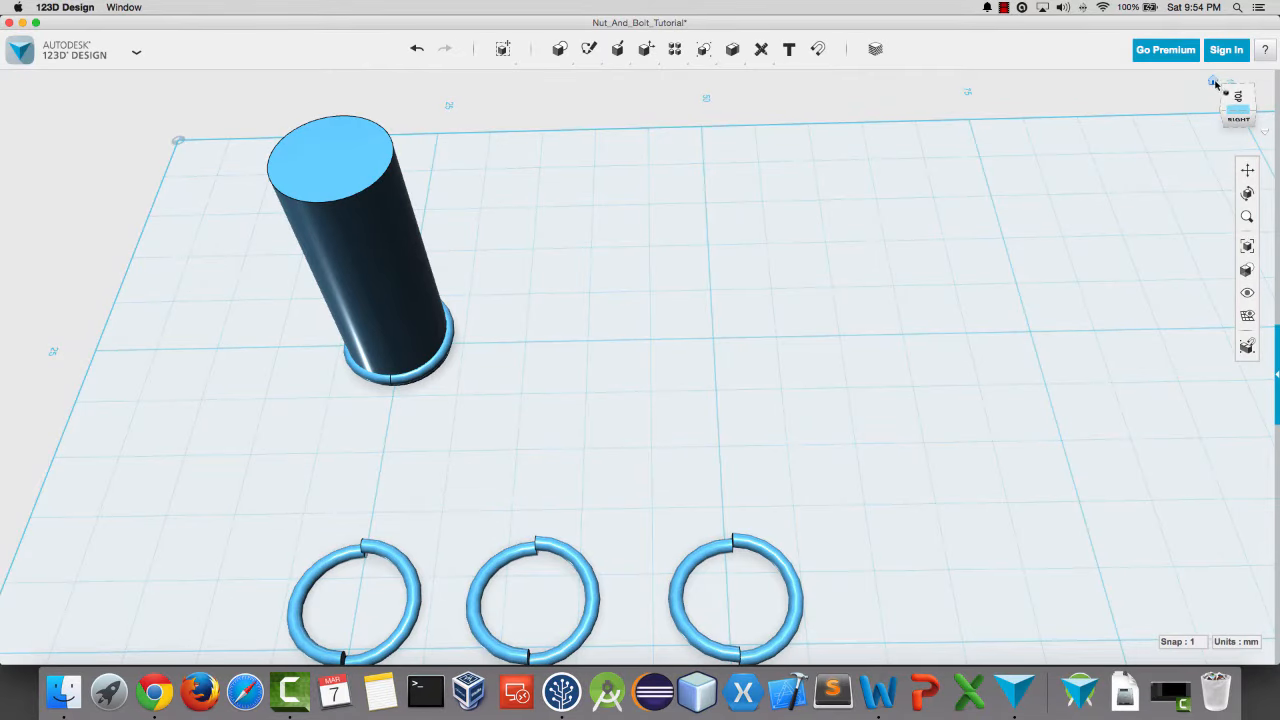
{"action": "left_click", "coordinate": [1214, 82]}
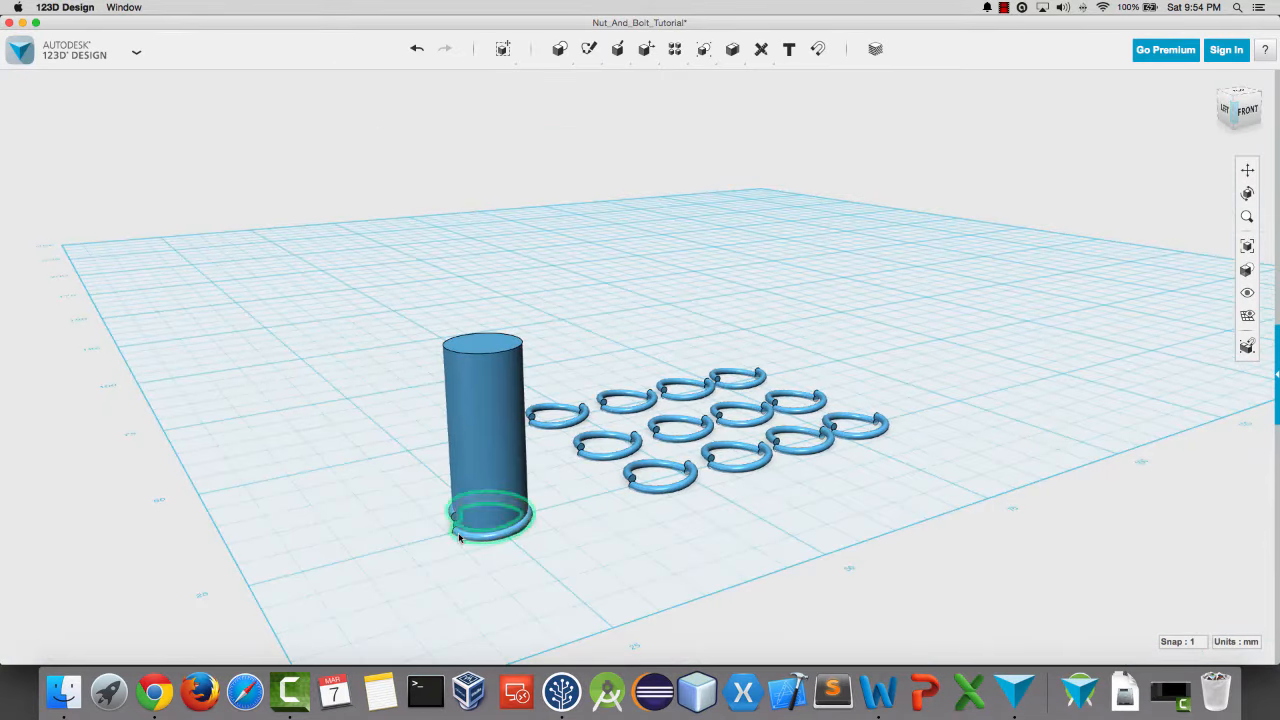
{"action": "scroll", "coordinate": [422, 544], "scroll_direction": "up", "scroll_amount": 6}
{"action": "scroll", "coordinate": [422, 545], "scroll_direction": "up", "scroll_amount": 1}
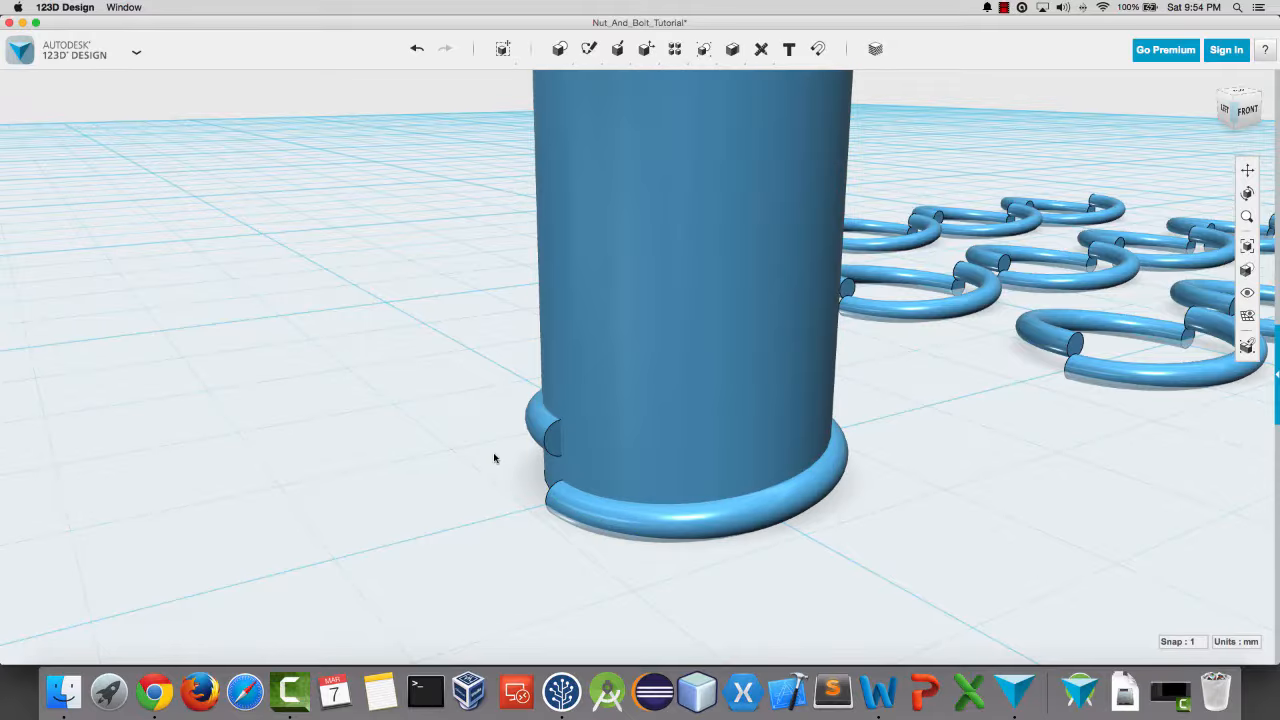
{"action": "scroll", "coordinate": [821, 591], "scroll_direction": "down", "scroll_amount": 3}
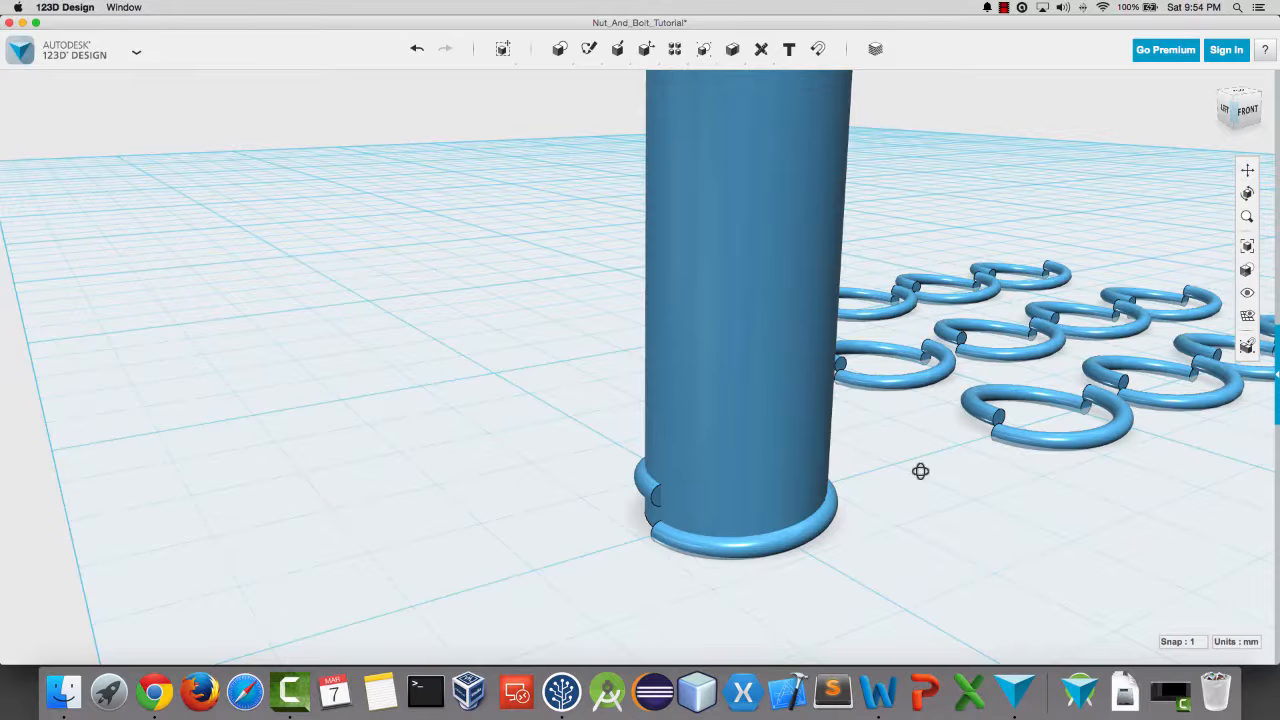
{"action": "right_click_drag", "start_coordinate": [920, 471], "coordinate": [1006, 454]}
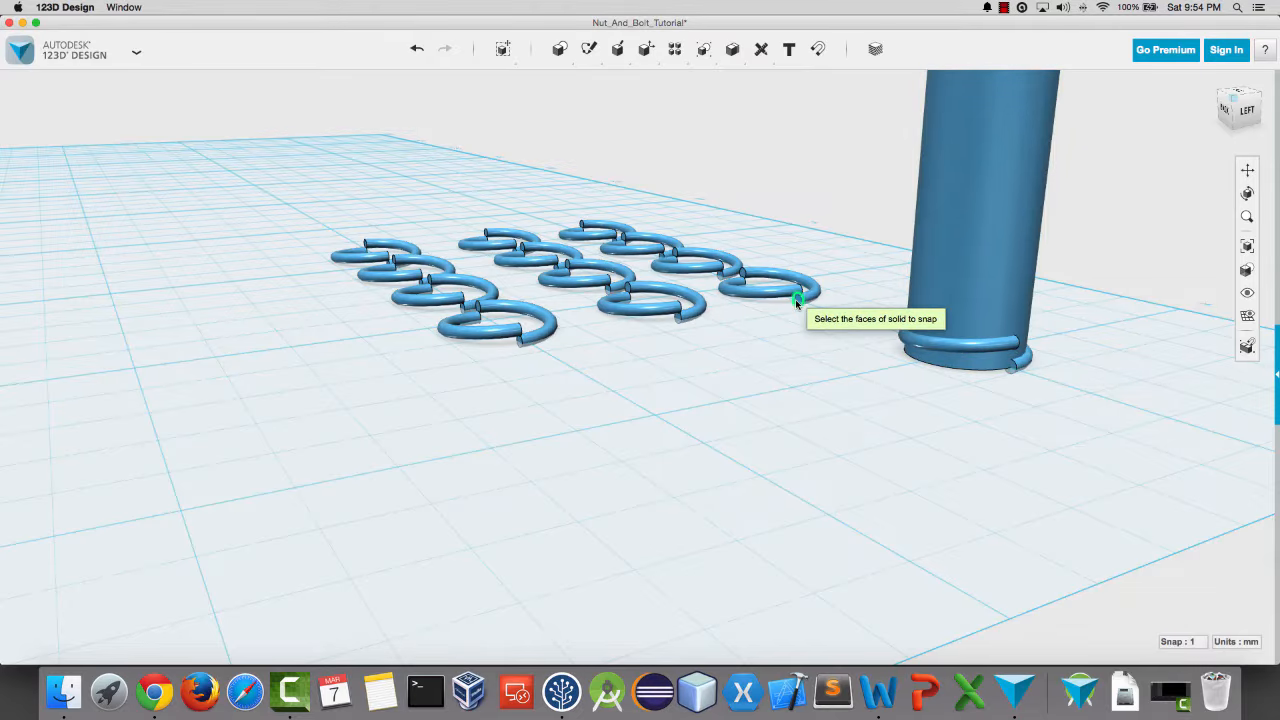
{"action": "right_click_drag", "start_coordinate": [807, 399], "coordinate": [696, 392]}
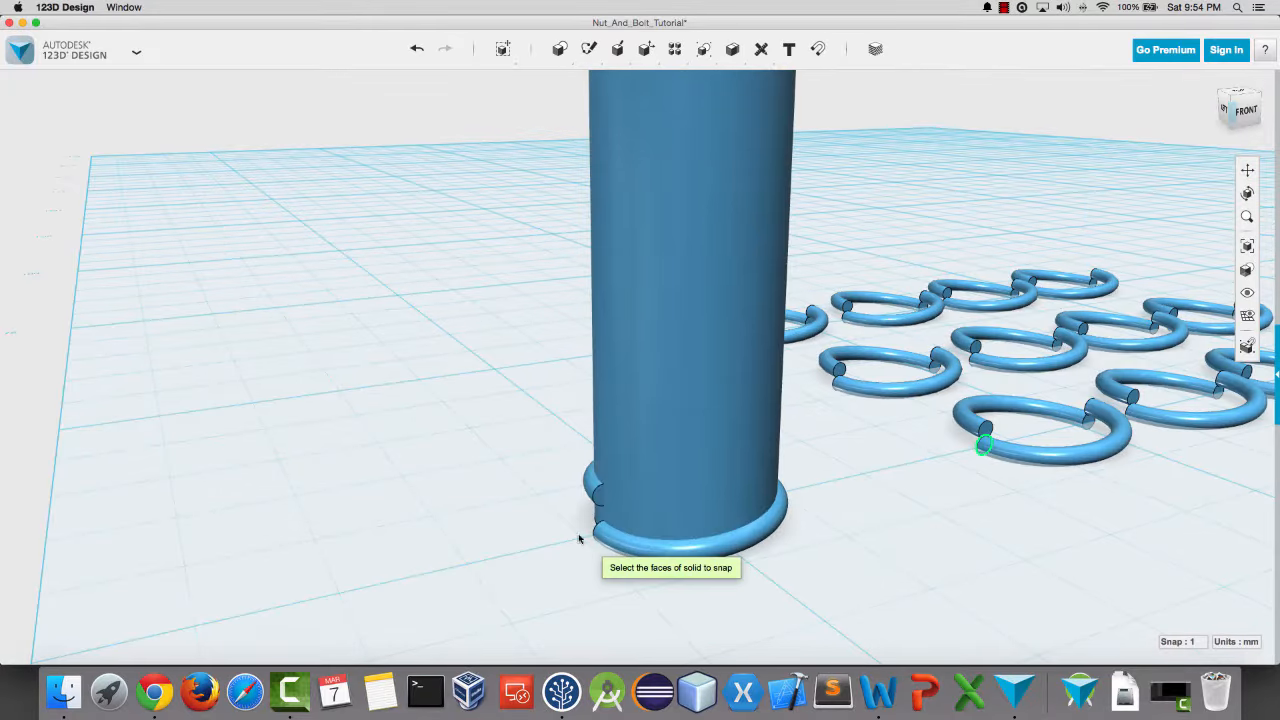
{"action": "left_click", "coordinate": [598, 498]}
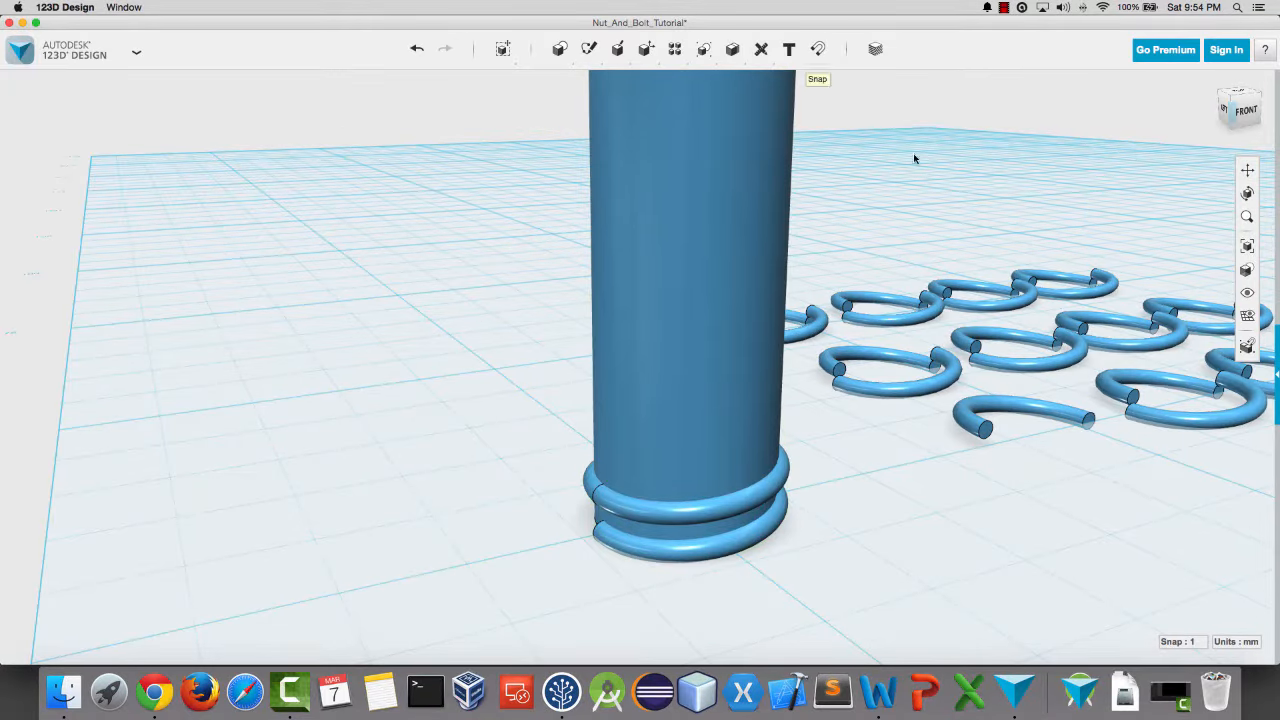
Step: Snap the leftover back half of that spare ring onto the upper open end of the thread
{"action": "right_click_drag", "start_coordinate": [910, 562], "coordinate": [1066, 571]}
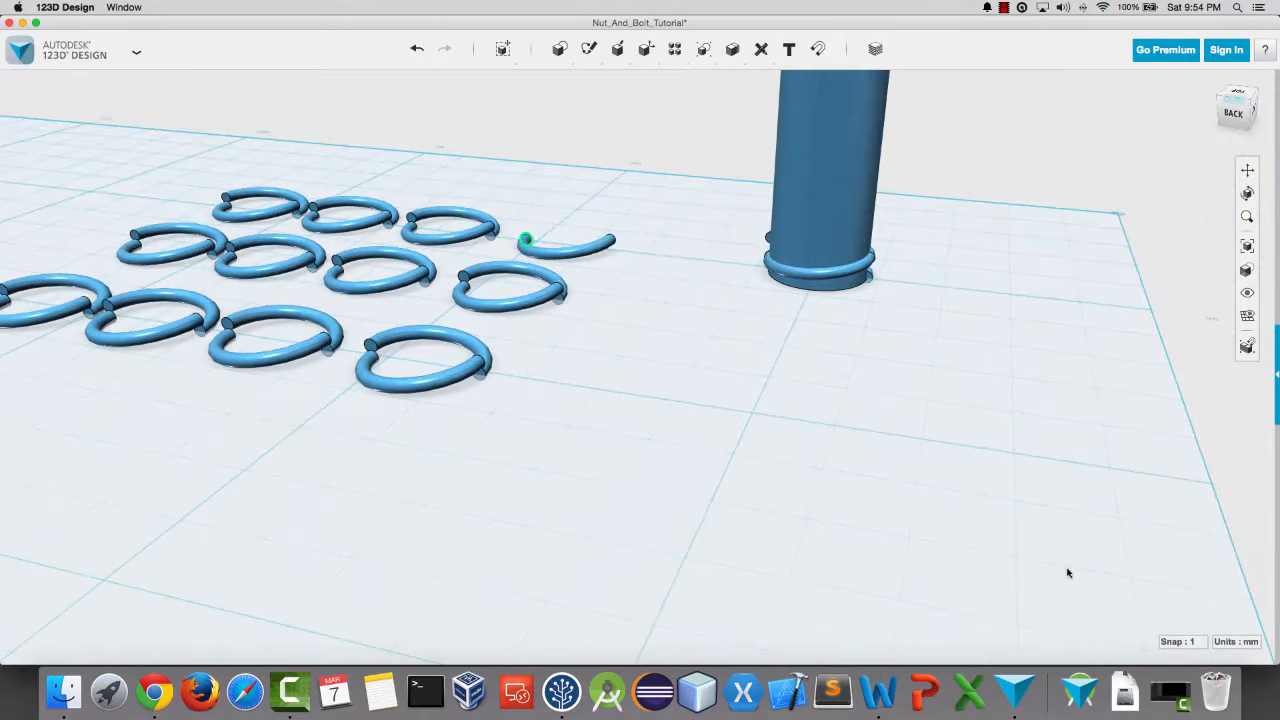
{"action": "left_click", "coordinate": [768, 240]}
Step: Snap the front half and then the back half of the spare ring ending the middle row onto the thread's upper open end
{"action": "right_click_drag", "start_coordinate": [694, 263], "coordinate": [526, 245]}
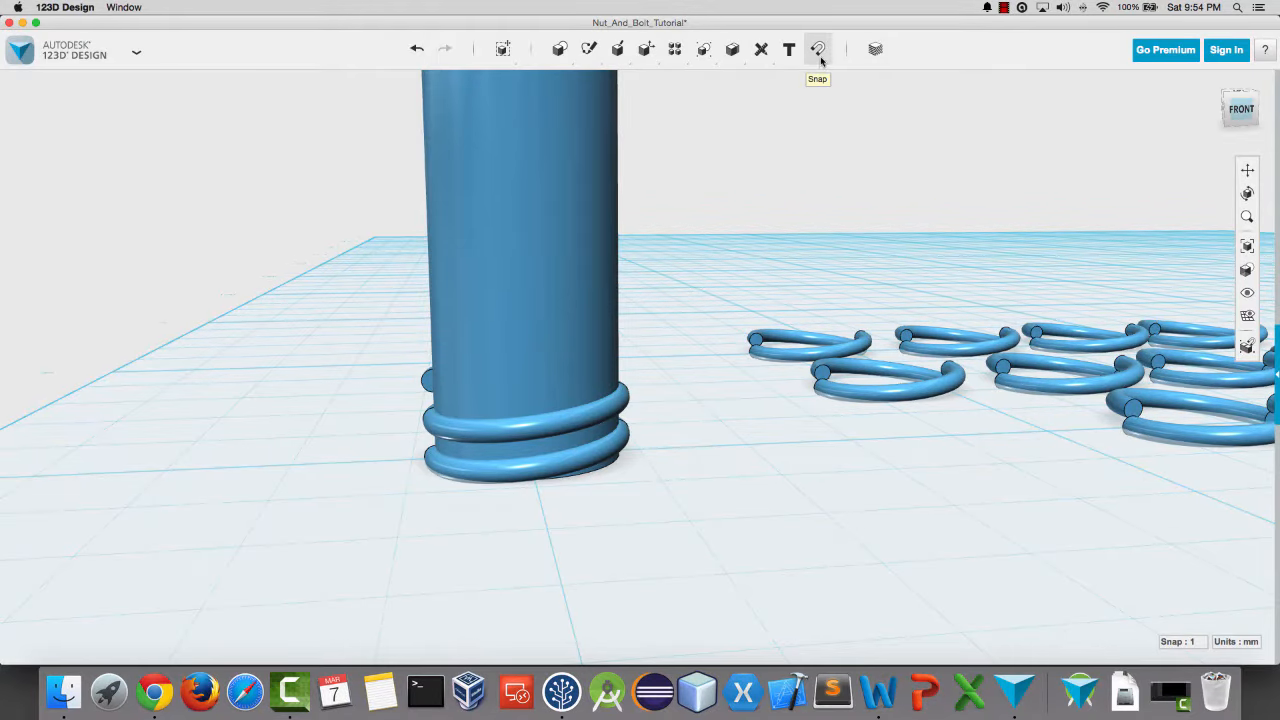
{"action": "right_click_drag", "start_coordinate": [820, 537], "coordinate": [966, 554]}
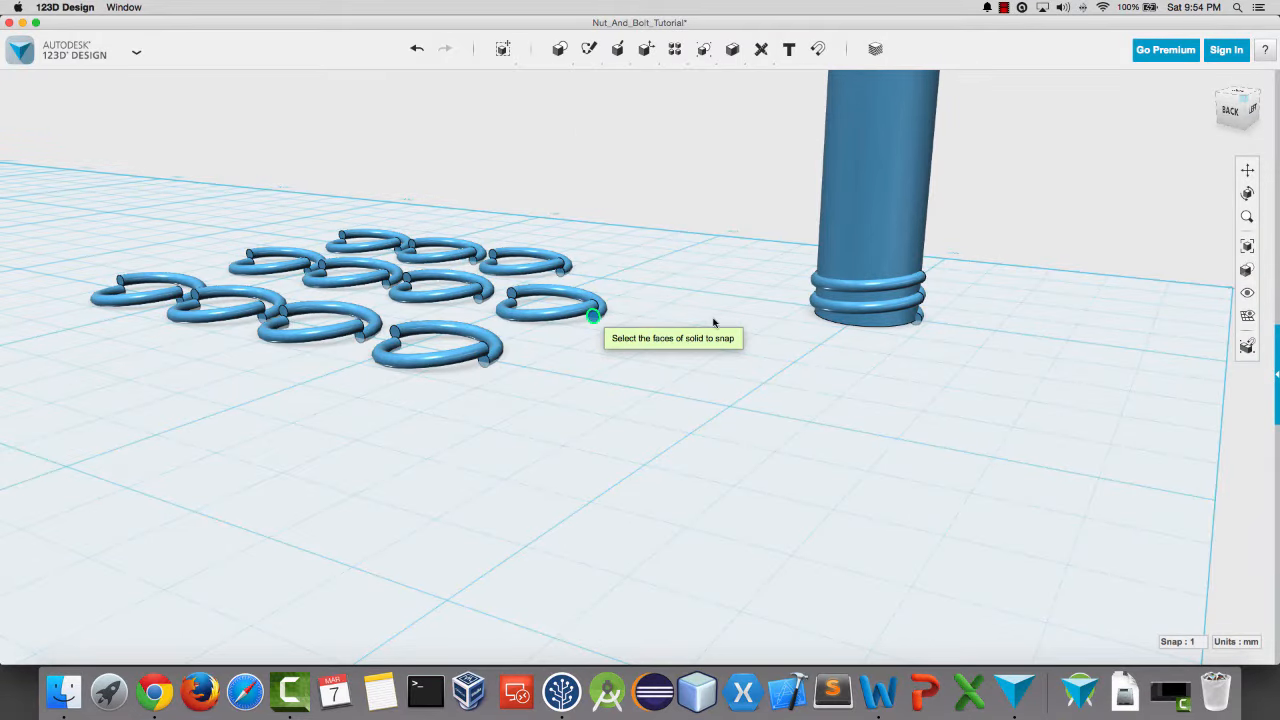
{"action": "right_click_drag", "start_coordinate": [593, 315], "coordinate": [568, 346]}
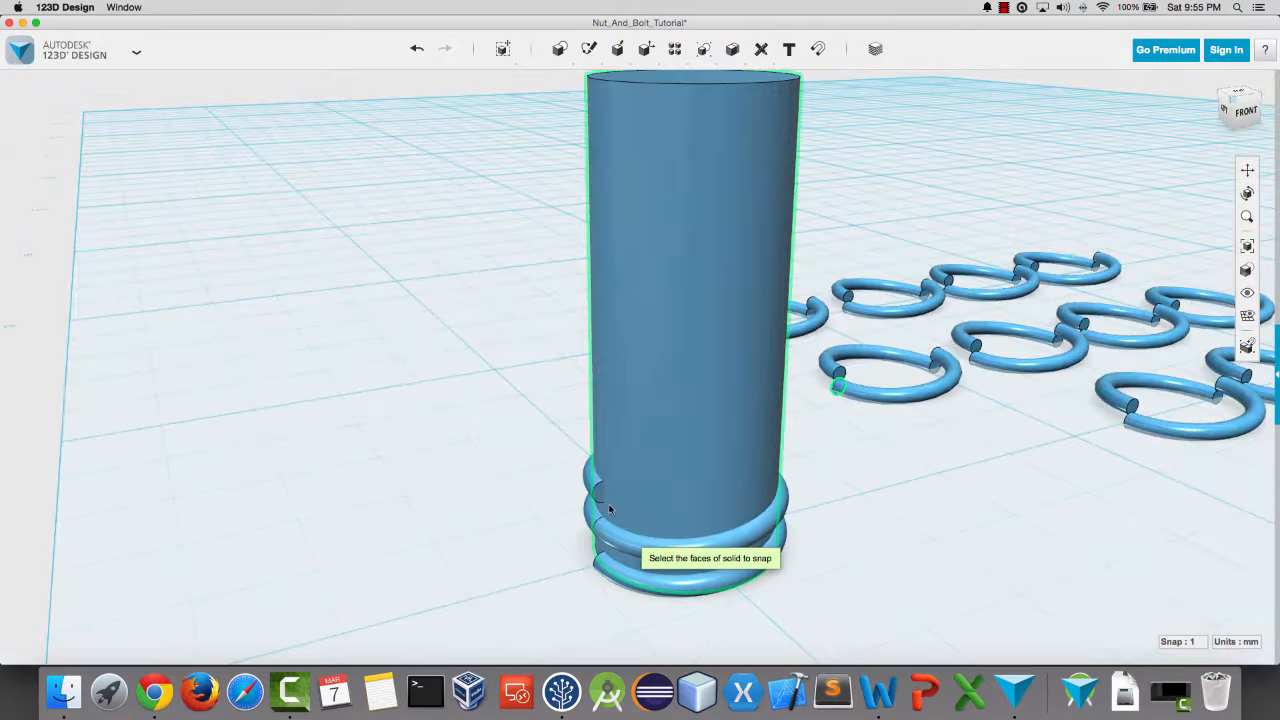
{"action": "left_click", "coordinate": [603, 497]}
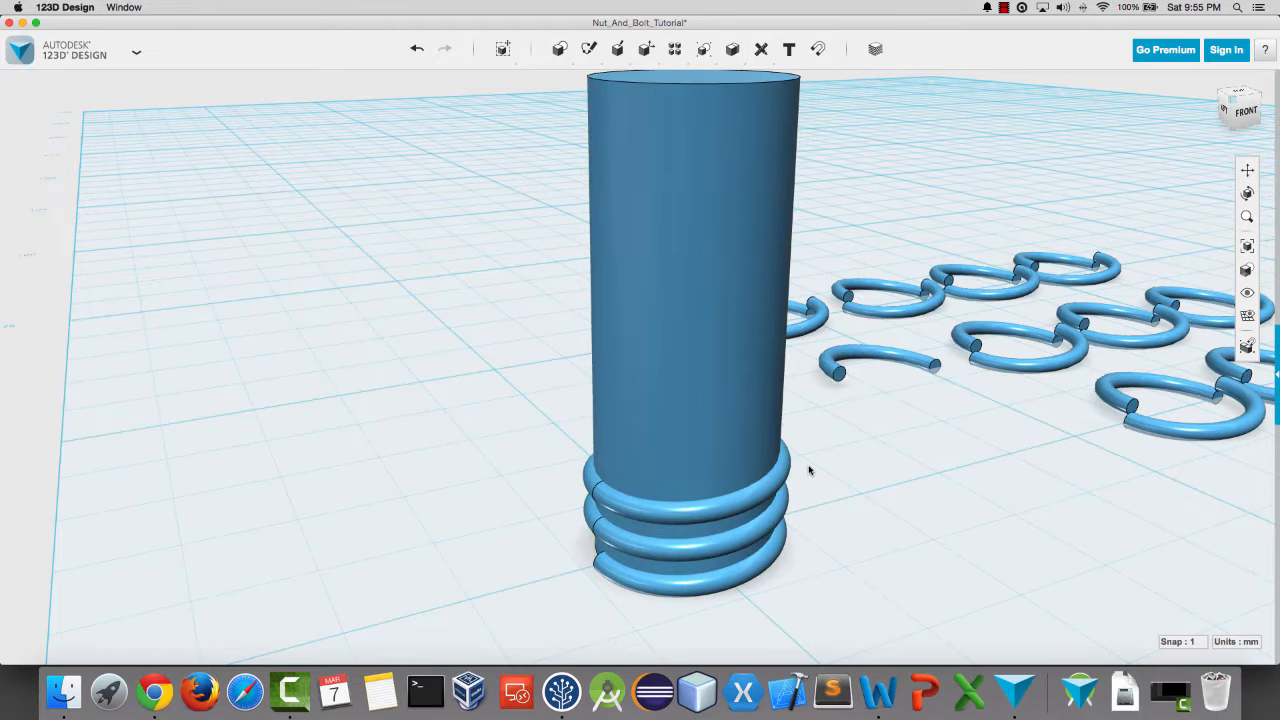
{"action": "left_click", "coordinate": [818, 53]}
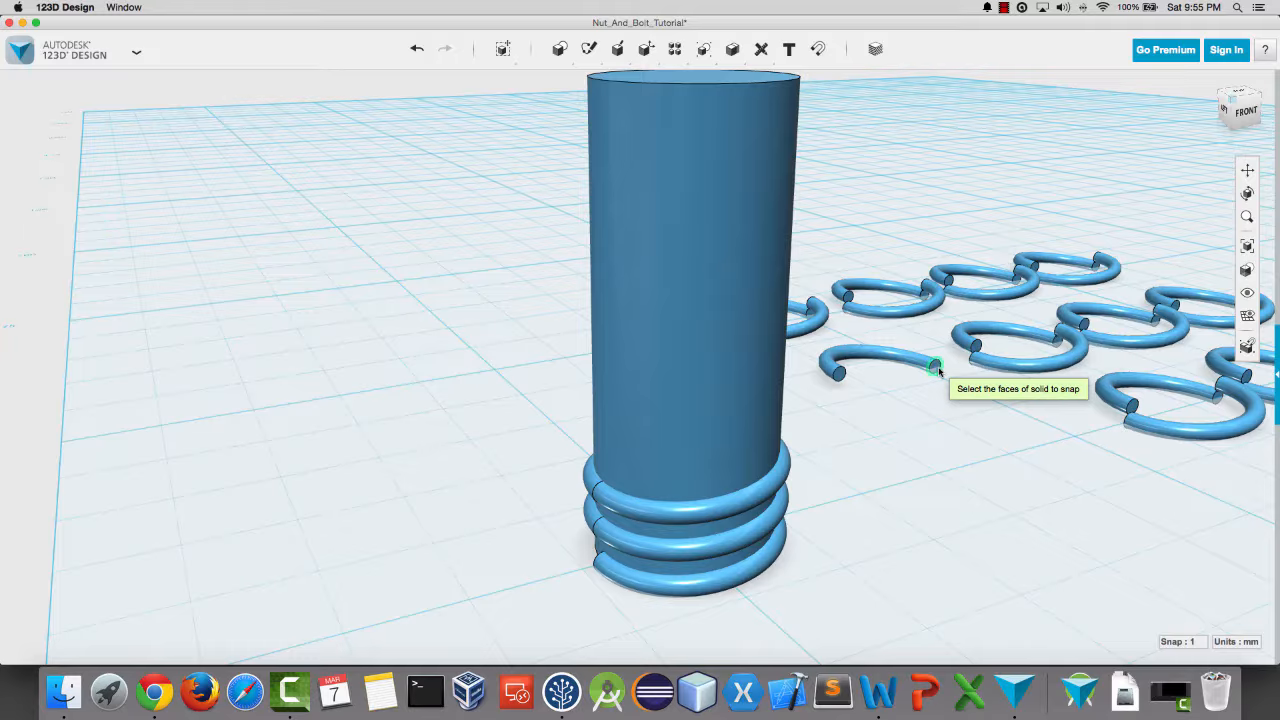
{"action": "right_click_drag", "start_coordinate": [906, 445], "coordinate": [1084, 445]}
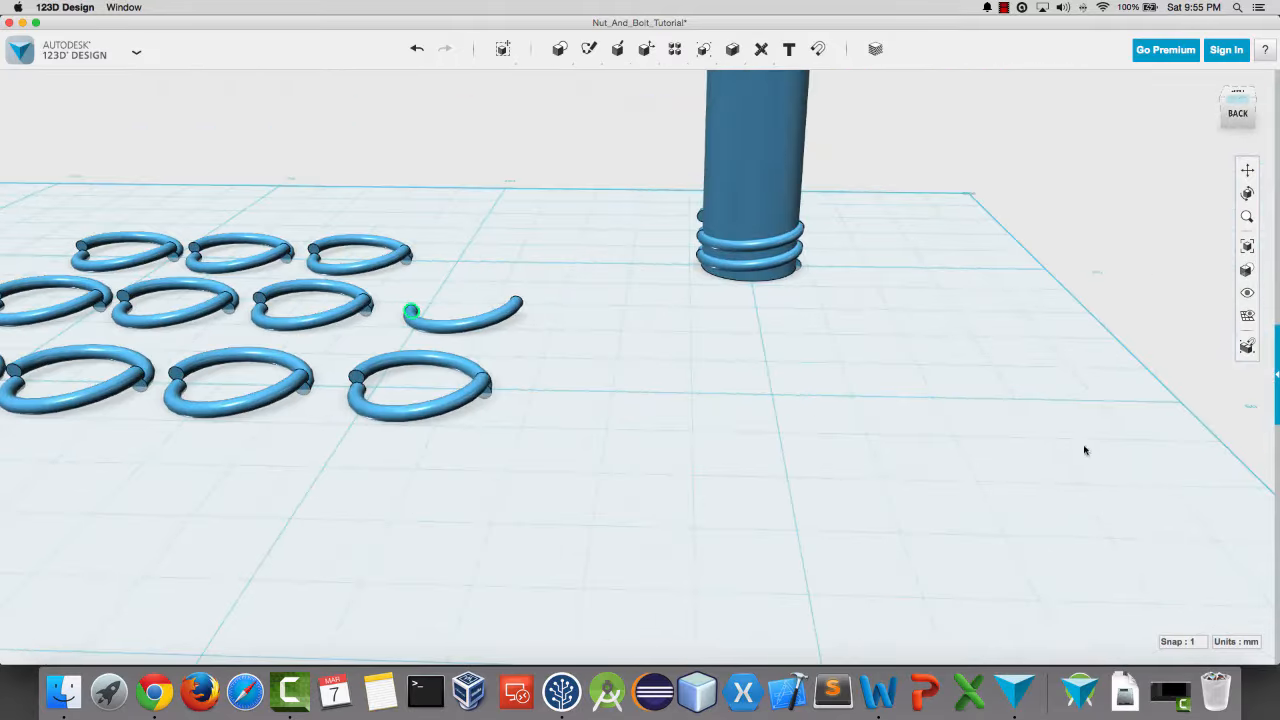
{"action": "left_click", "coordinate": [701, 221]}
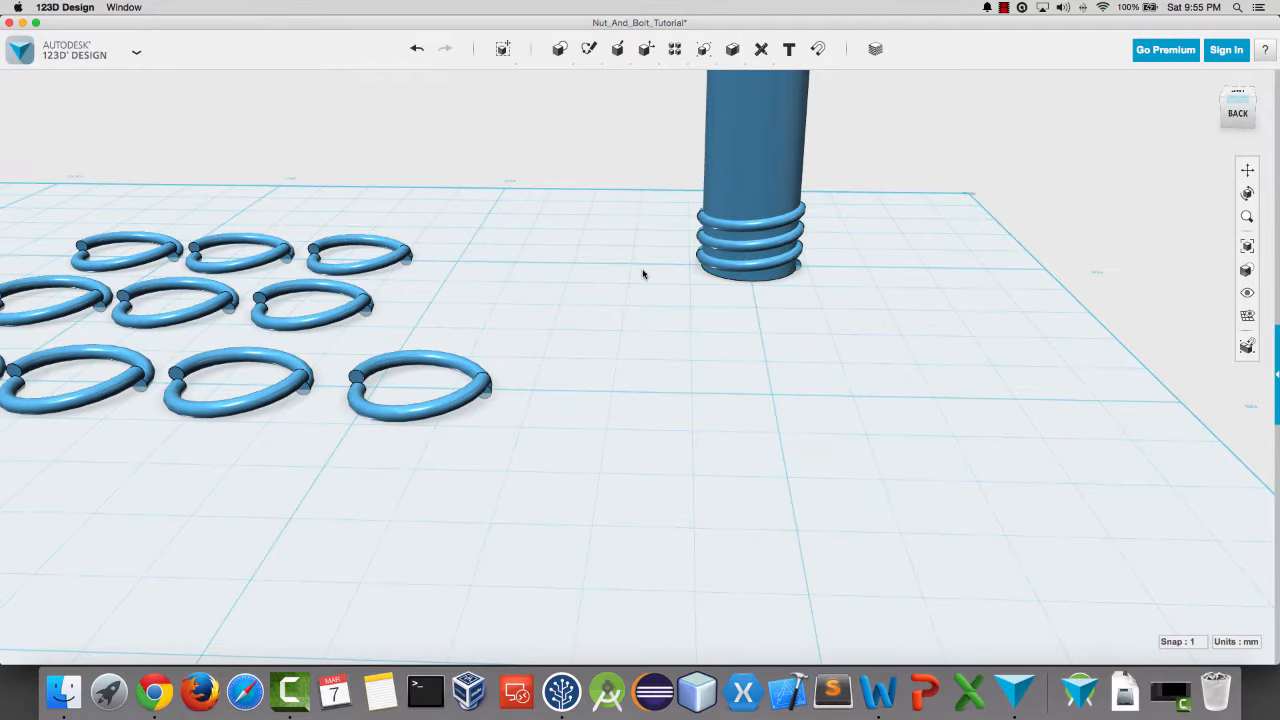
Step: Snap the front half, followed by the back half, of the spare ring ending the row nearest the grid's front onto the thread
{"action": "right_click_drag", "start_coordinate": [643, 273], "coordinate": [630, 268]}
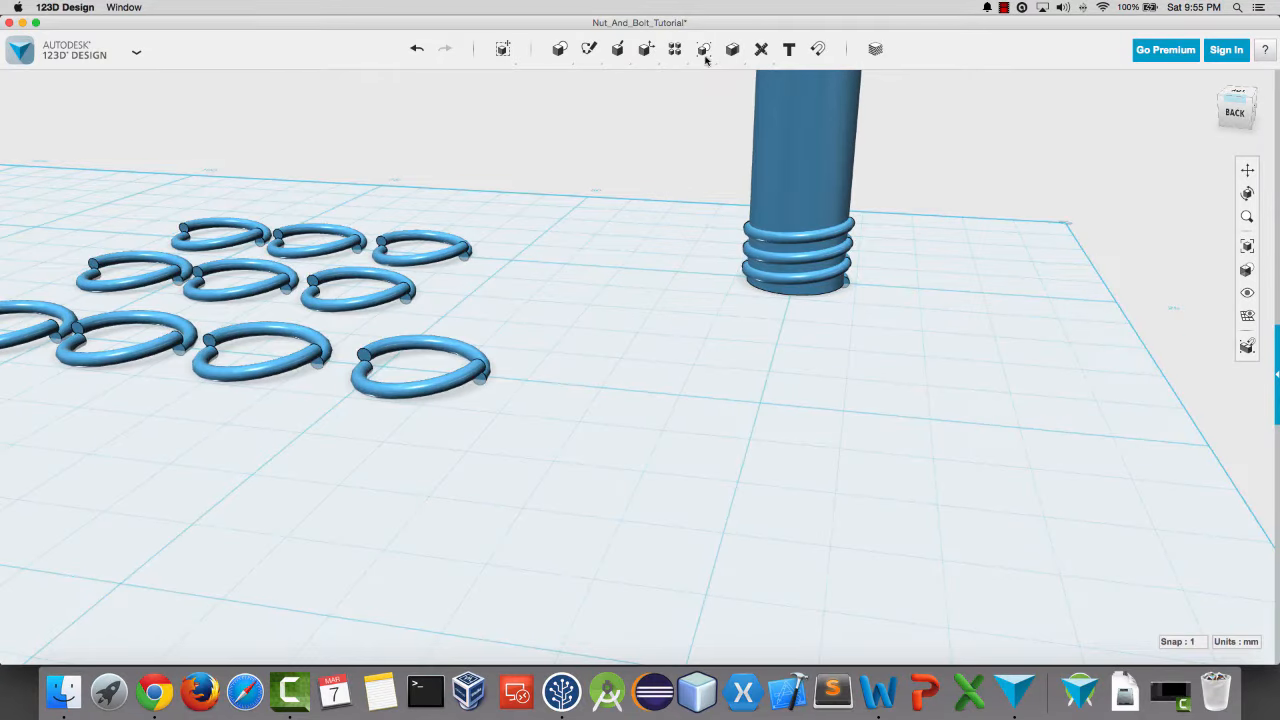
{"action": "left_click", "coordinate": [820, 52]}
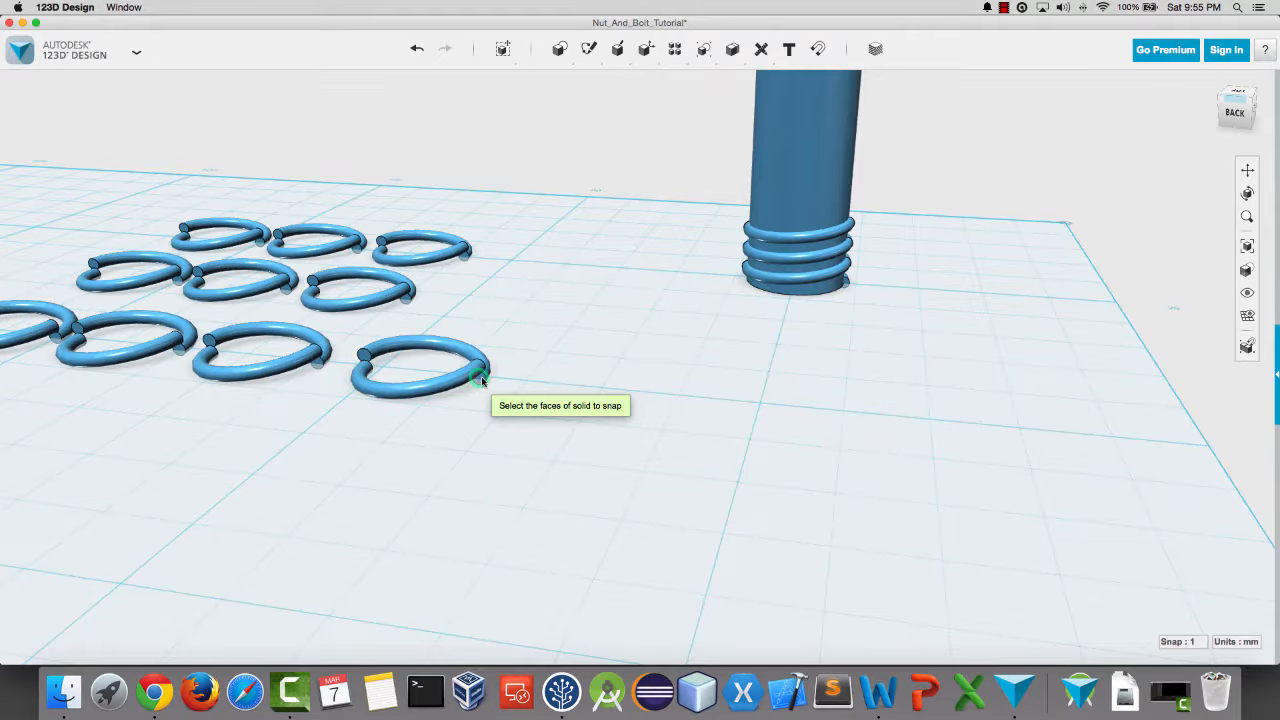
{"action": "right_click_drag", "start_coordinate": [638, 298], "coordinate": [500, 348]}
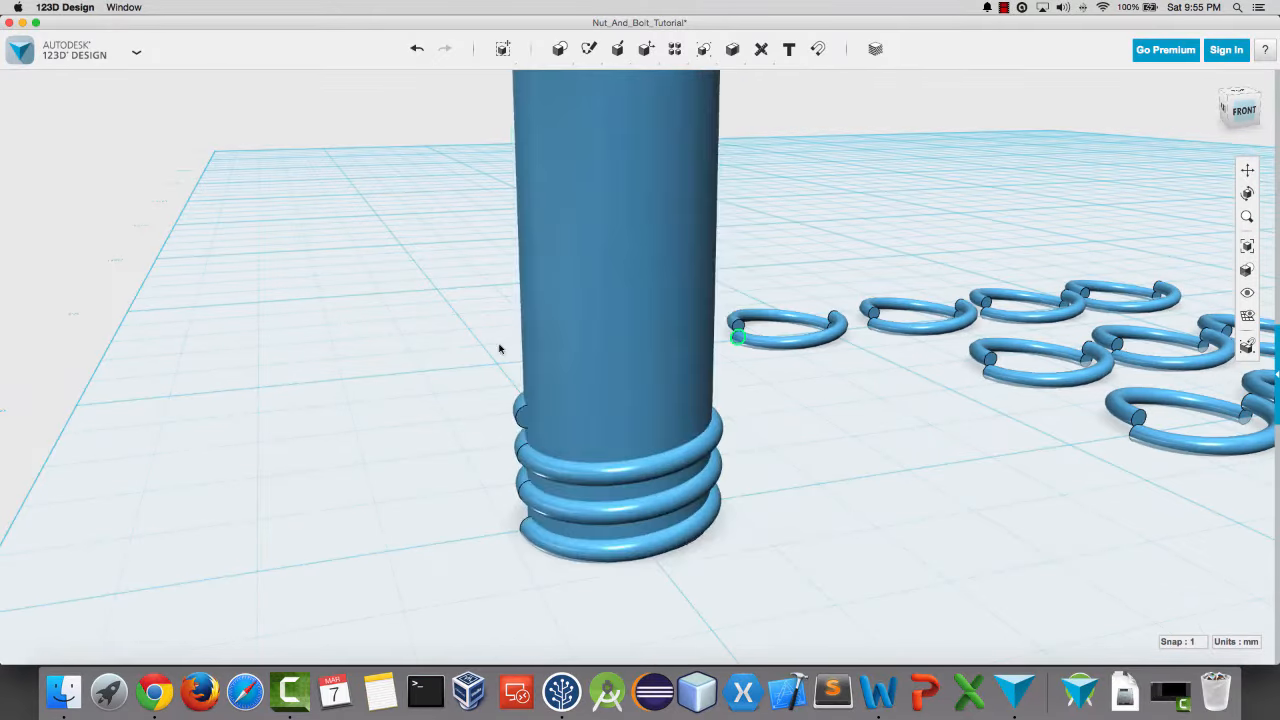
{"action": "left_click", "coordinate": [523, 423]}
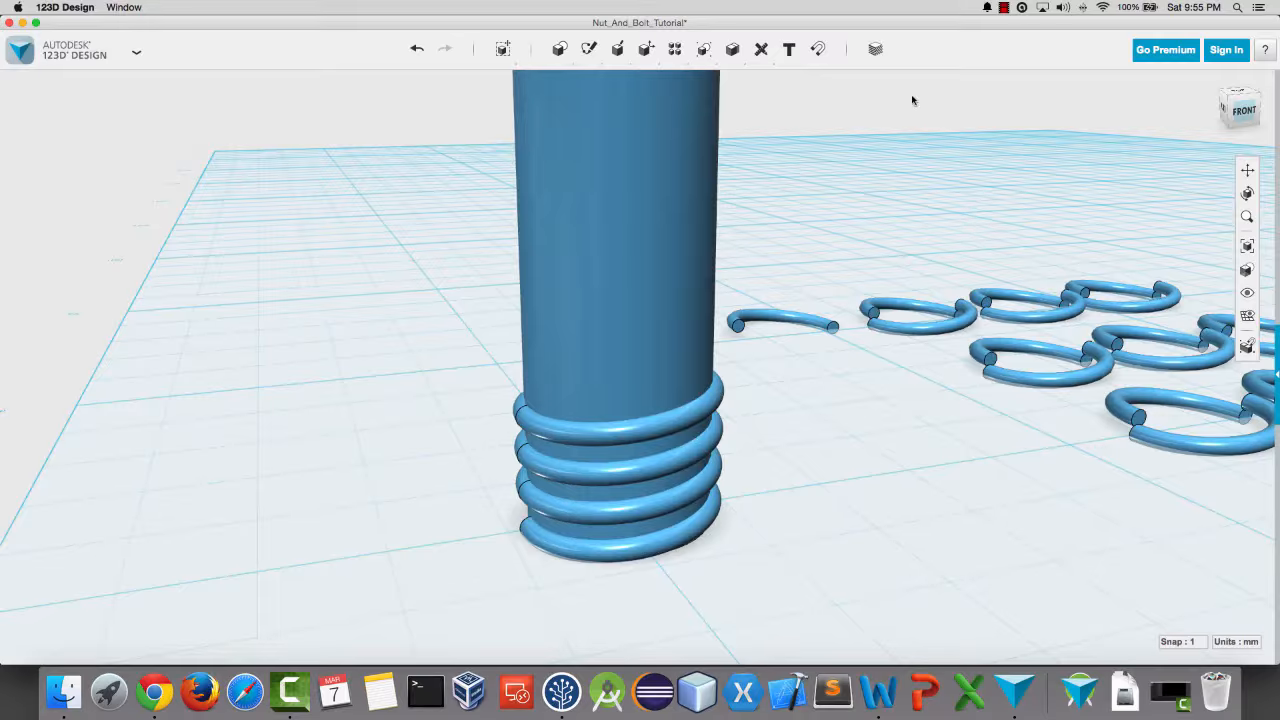
{"action": "left_click", "coordinate": [832, 328]}
{"action": "right_click_drag", "start_coordinate": [804, 361], "coordinate": [950, 340]}
{"action": "left_click", "coordinate": [733, 268]}
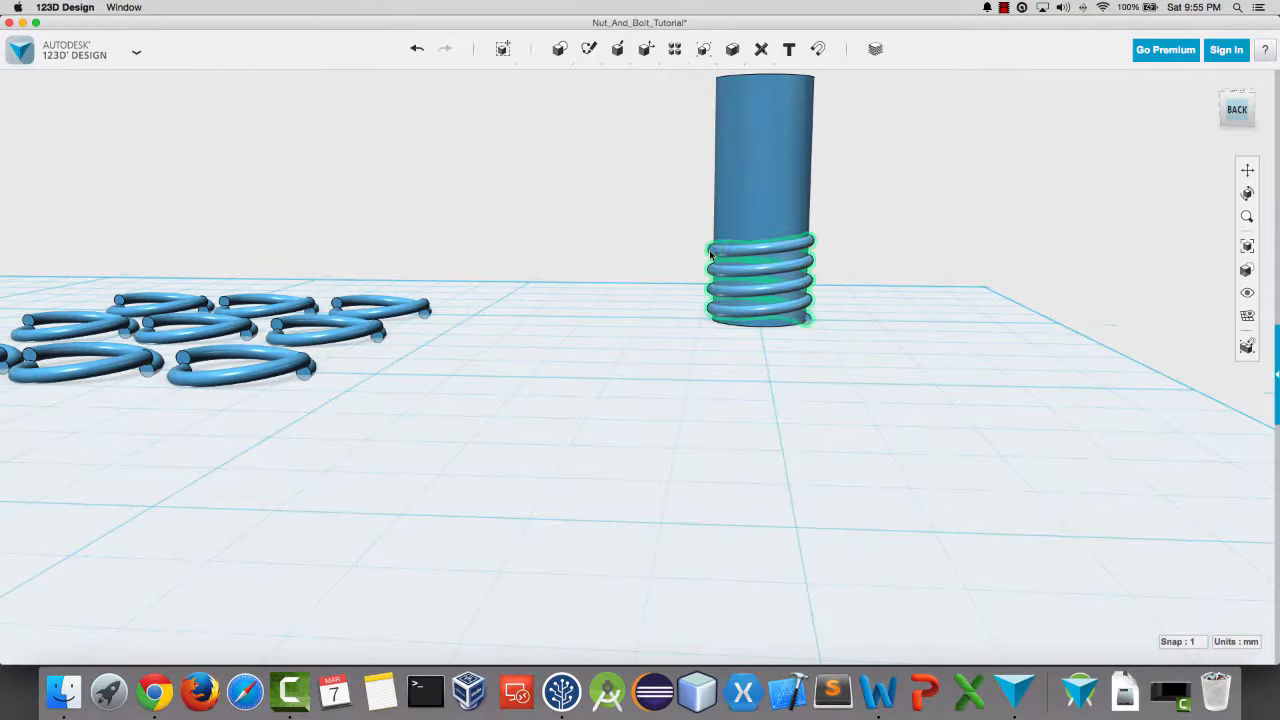
Step: Continue the thread up the cylinder by snapping further spare ring halves end to end
{"action": "right_click_drag", "start_coordinate": [600, 268], "coordinate": [543, 268]}
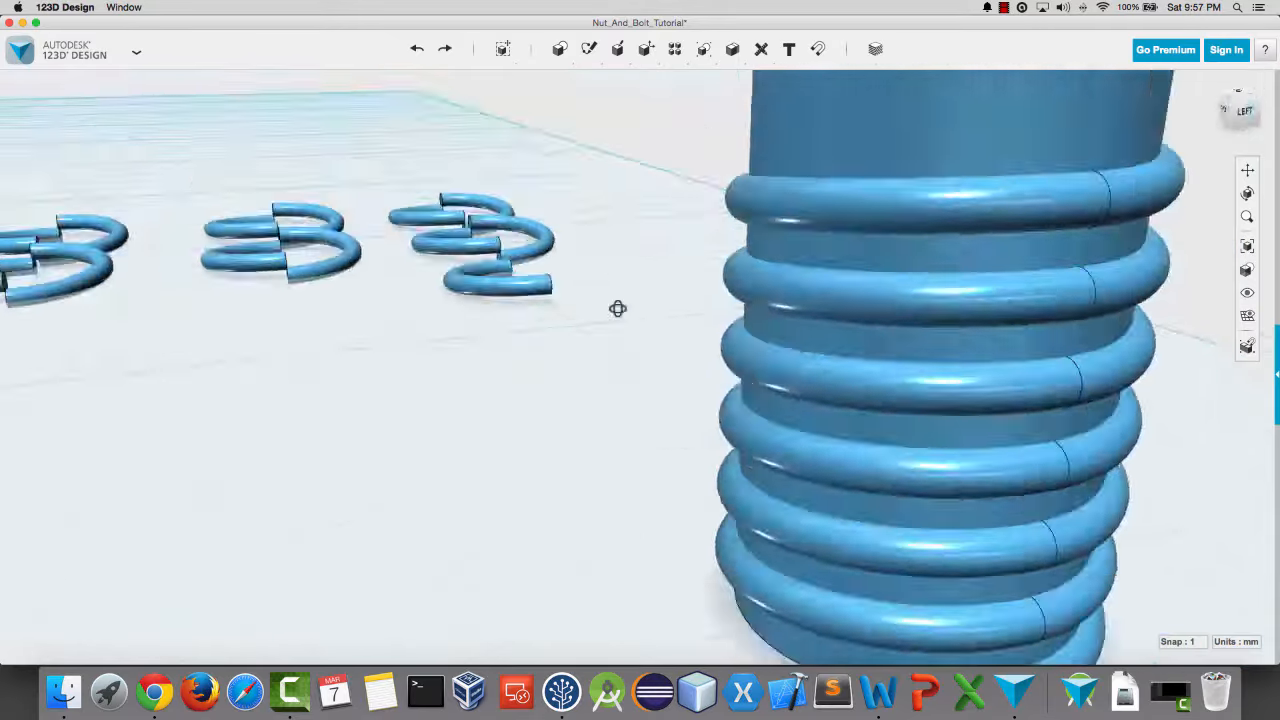
{"action": "left_click", "coordinate": [817, 49]}
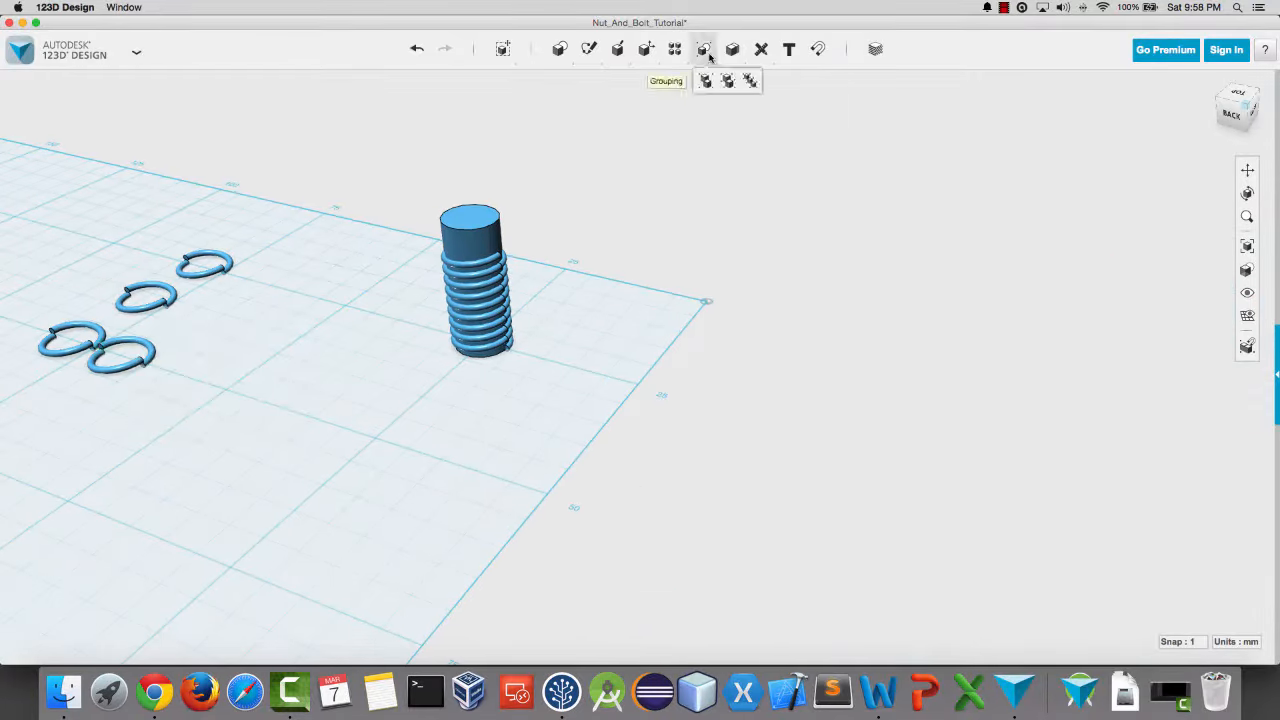
{"action": "left_click", "coordinate": [818, 49]}
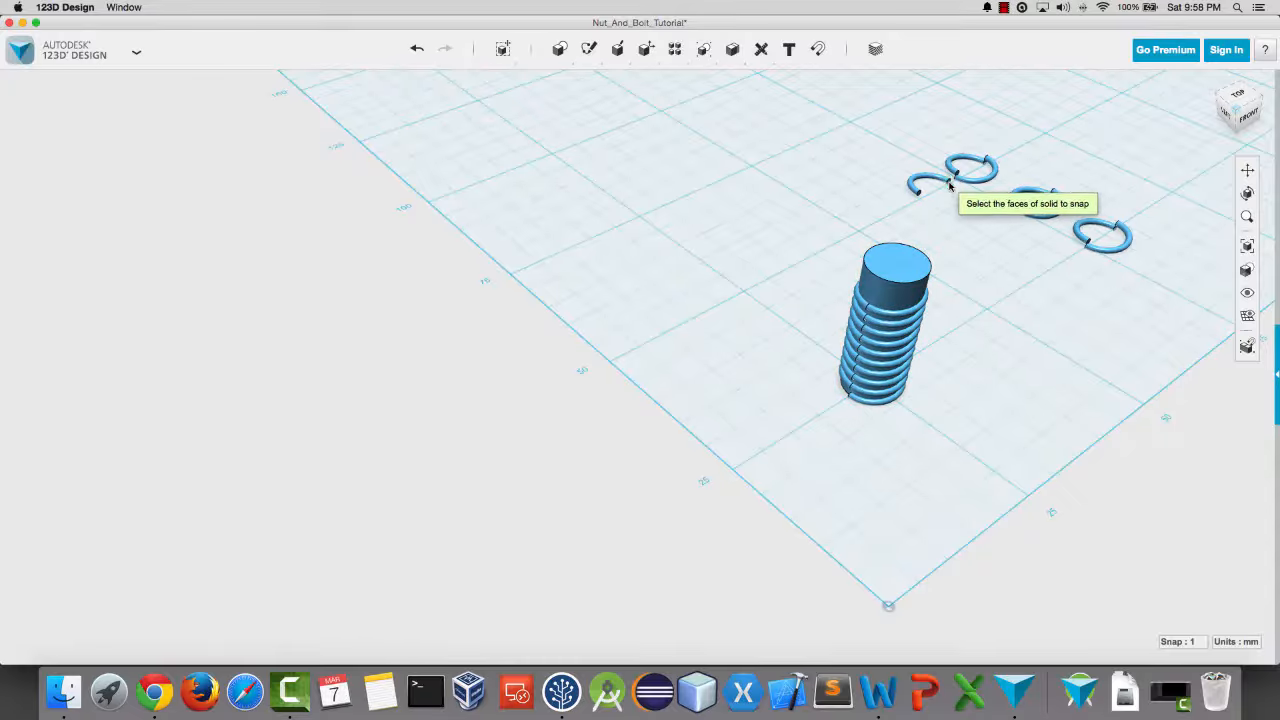
{"action": "right_click_drag", "start_coordinate": [947, 192], "coordinate": [419, 305]}
Step: Try to snap the front half of one of the two remaining rings onto an overlapping face at the thread's upper end
{"action": "left_click", "coordinate": [818, 49]}
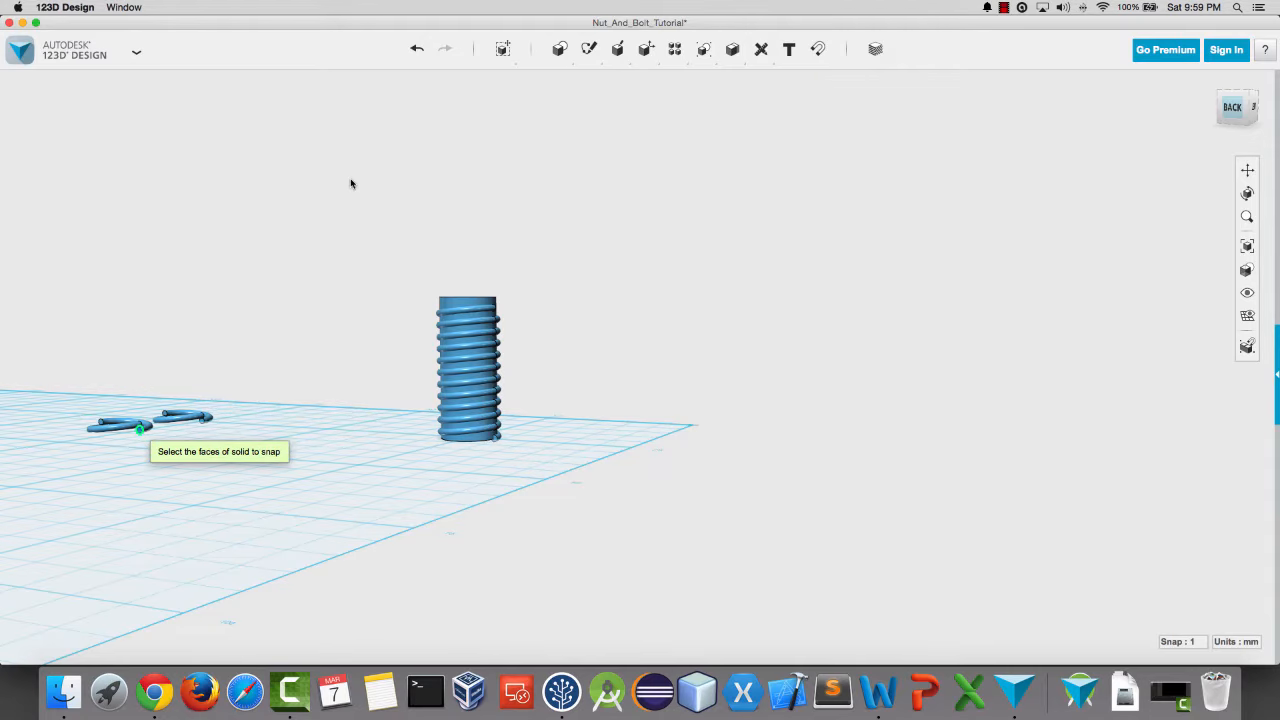
{"action": "right_click_drag", "start_coordinate": [351, 180], "coordinate": [226, 194]}
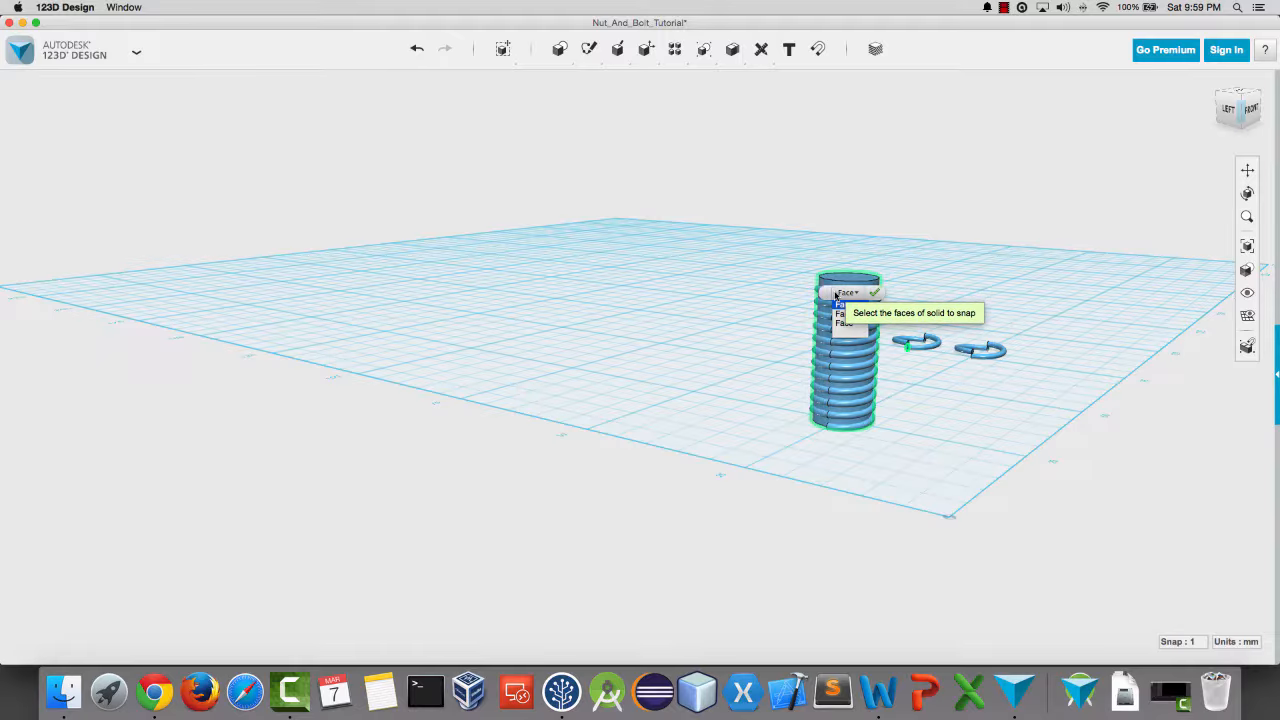
{"action": "left_click", "coordinate": [837, 293]}
{"action": "left_click", "coordinate": [844, 304]}
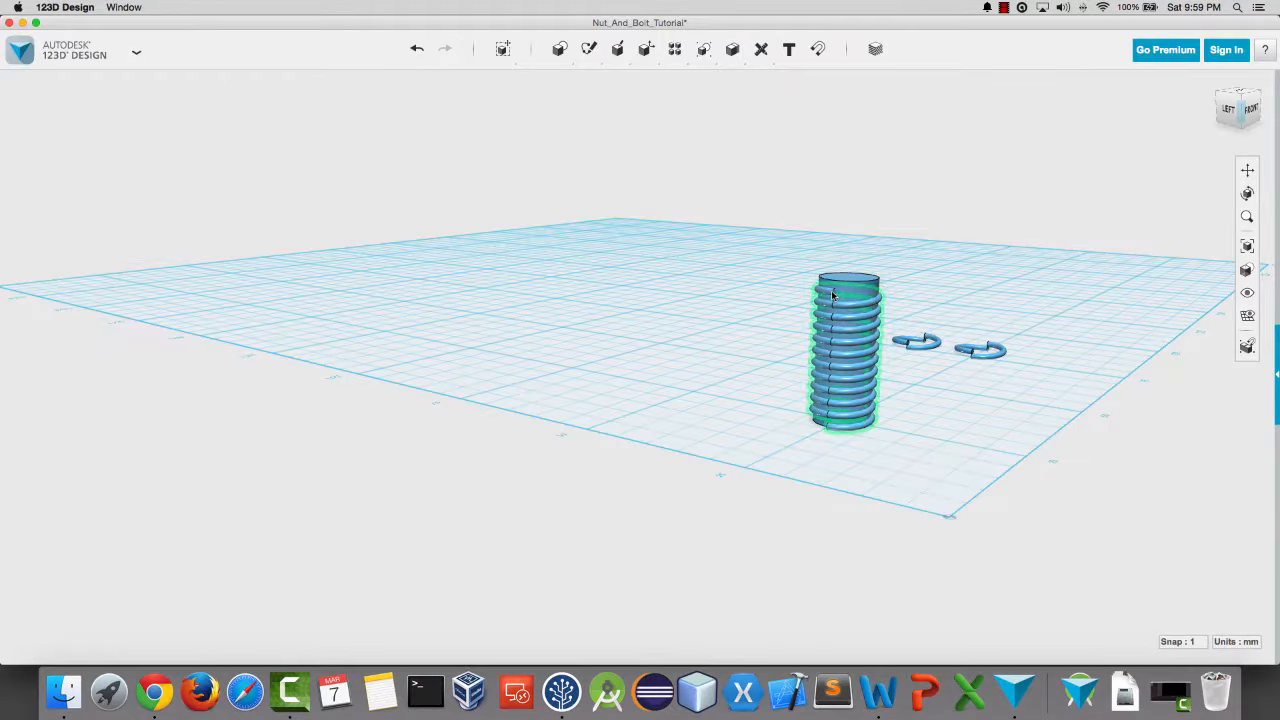
Step: Snap the front half of one of the two remaining rings onto the thread's open end near the cylinder's top
{"action": "right_click_drag", "start_coordinate": [903, 370], "coordinate": [986, 343]}
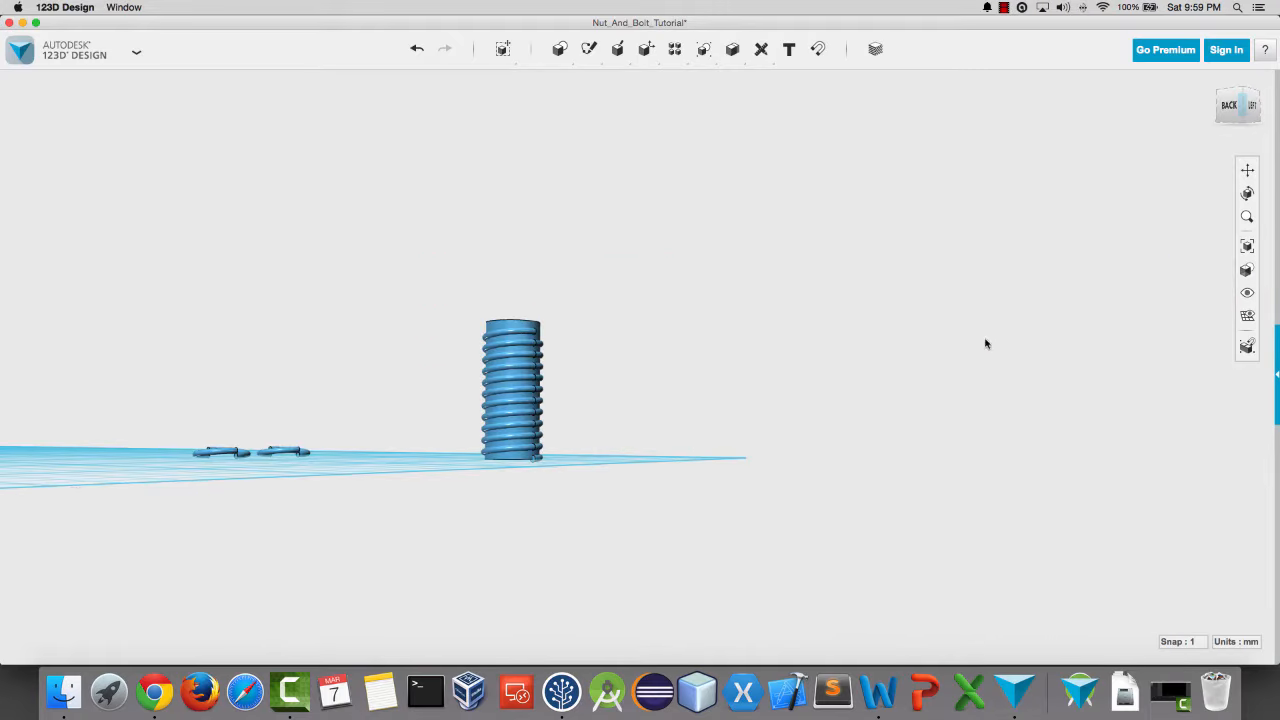
{"action": "left_click", "coordinate": [819, 50]}
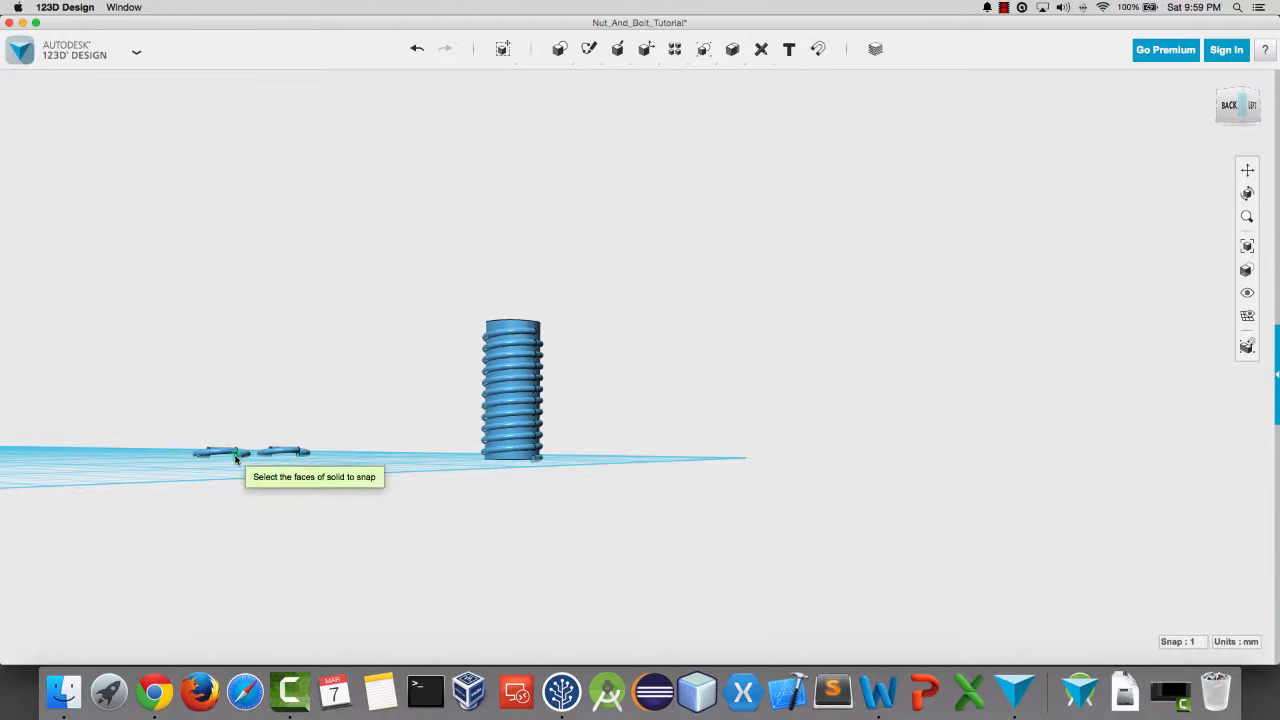
{"action": "right_click_drag", "start_coordinate": [331, 274], "coordinate": [167, 293]}
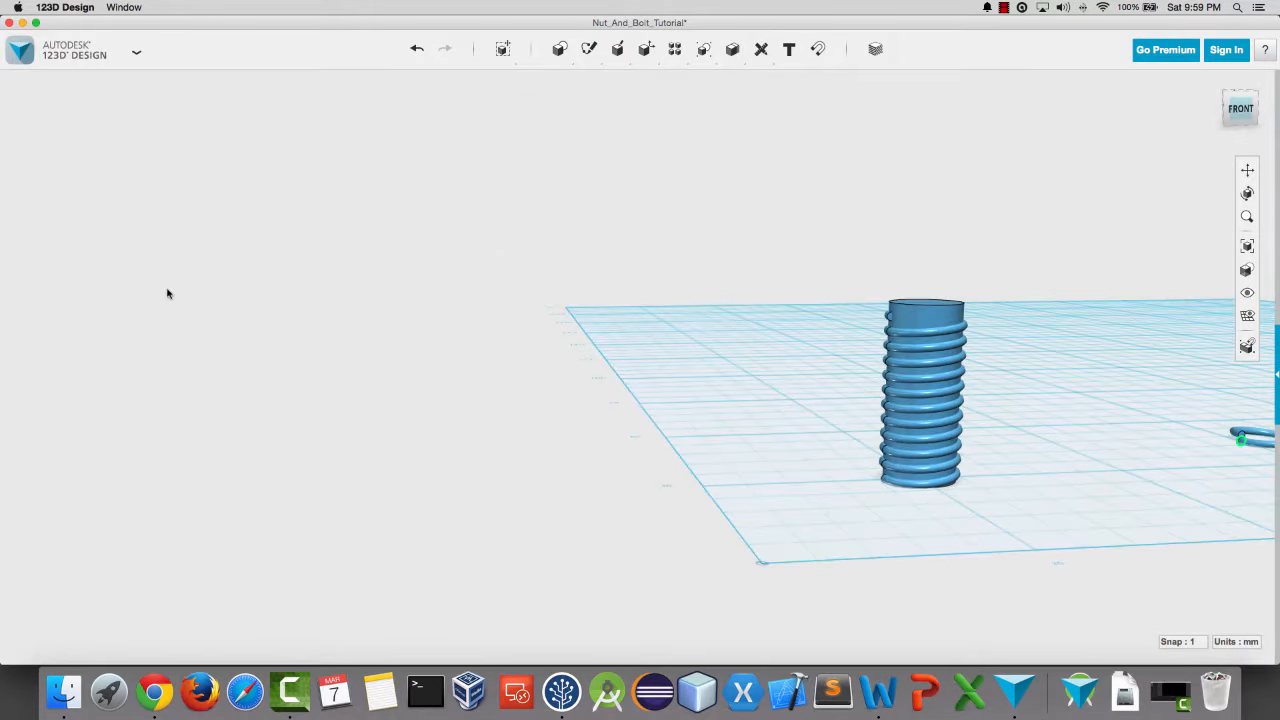
{"action": "left_click", "coordinate": [890, 318]}
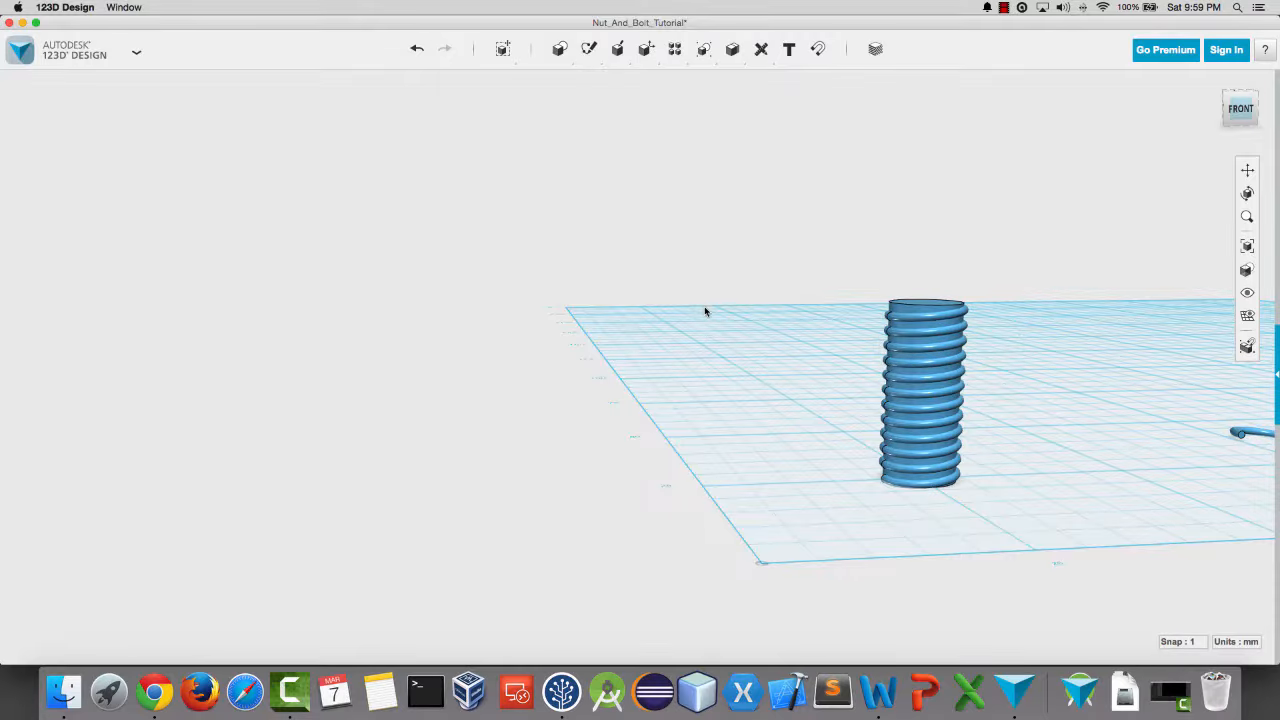
Step: Snap that ring's leftover back half onto the thread's upper end at the top of the cylinder
{"action": "right_click_drag", "start_coordinate": [1060, 340], "coordinate": [1077, 346]}
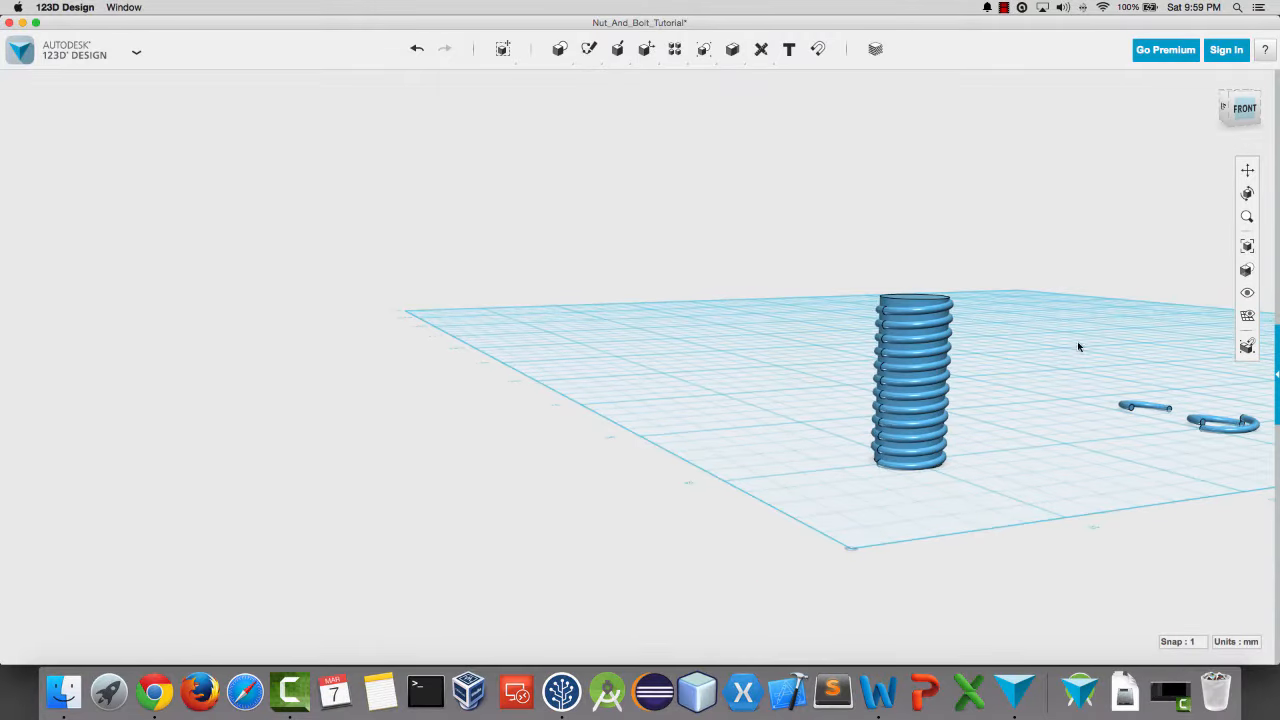
{"action": "left_click", "coordinate": [820, 49]}
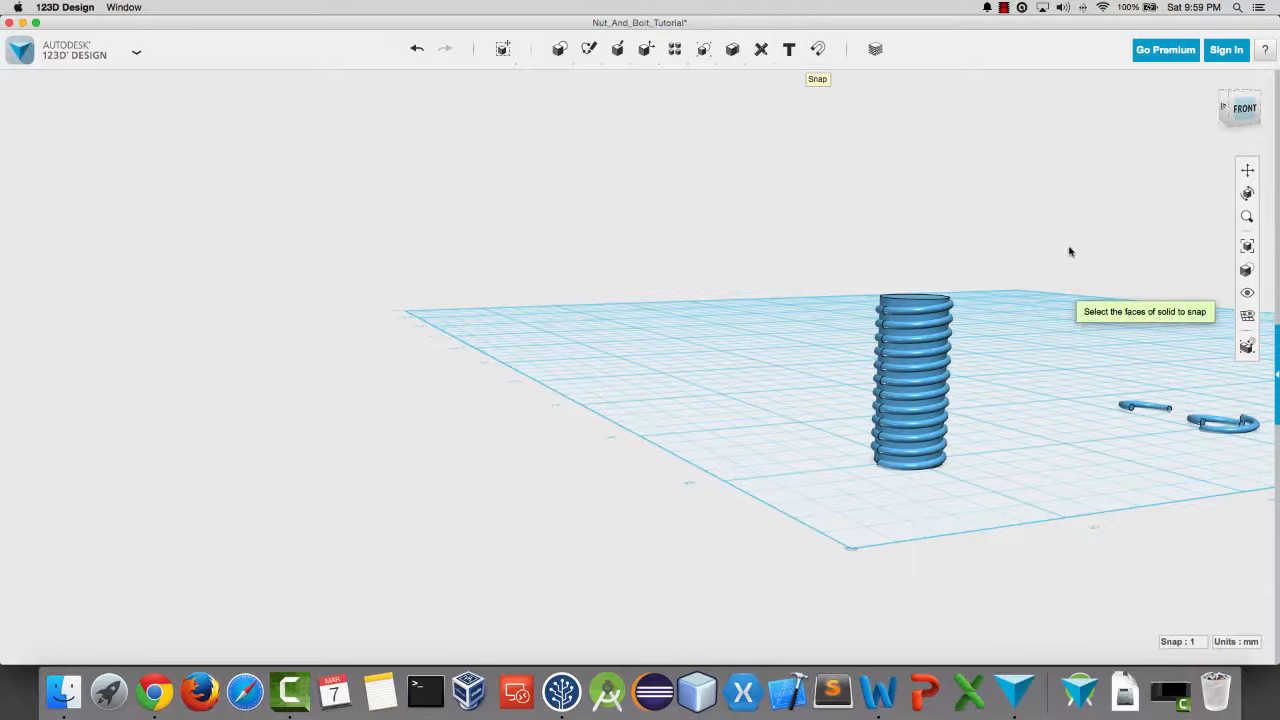
{"action": "left_click", "coordinate": [1166, 410]}
{"action": "right_click_drag", "start_coordinate": [1011, 418], "coordinate": [1204, 404]}
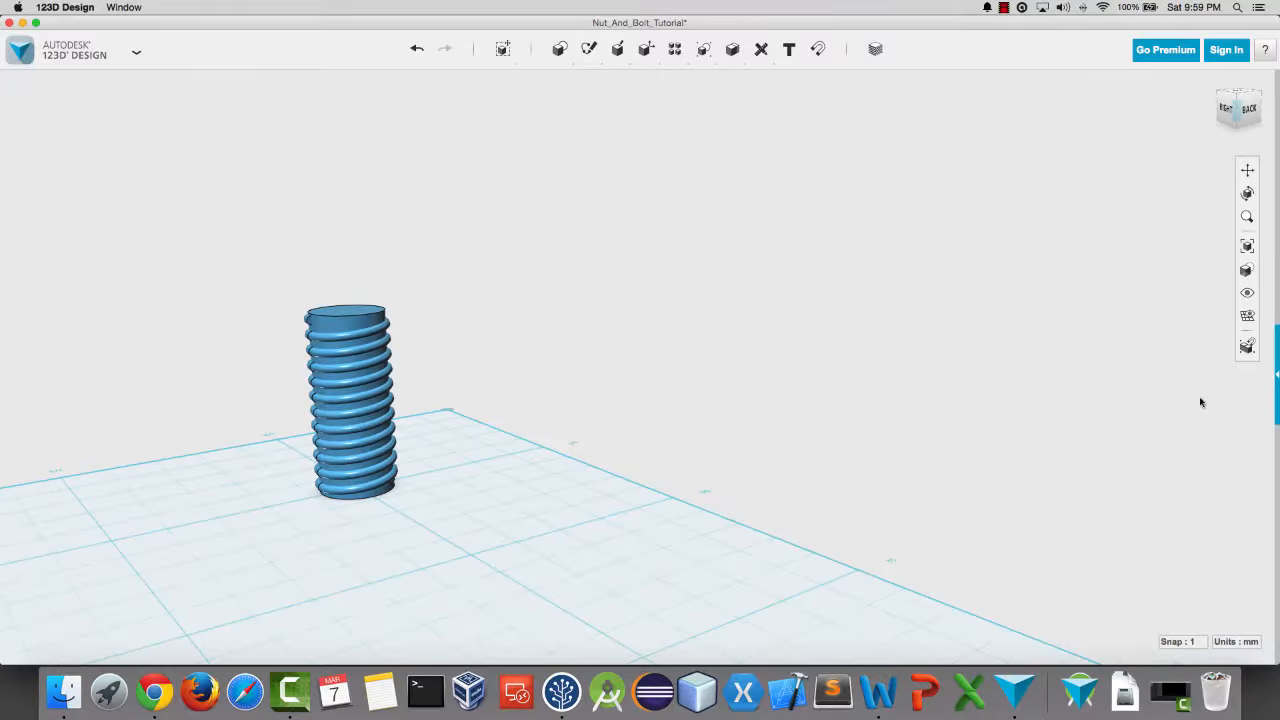
{"action": "left_click", "coordinate": [308, 322]}
Step: Snap the front half of the last spare ring onto the remaining open end of the thread
{"action": "right_click_drag", "start_coordinate": [514, 349], "coordinate": [388, 345]}
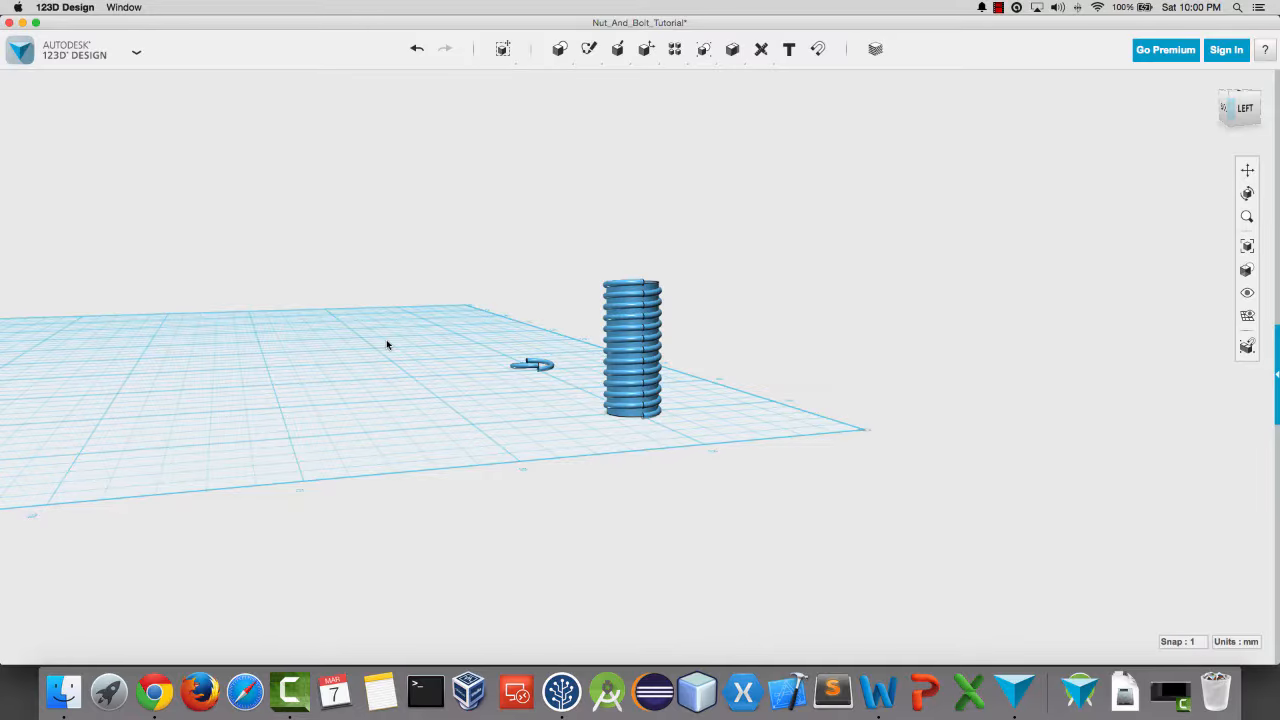
{"action": "right_click_drag", "start_coordinate": [388, 345], "coordinate": [291, 343]}
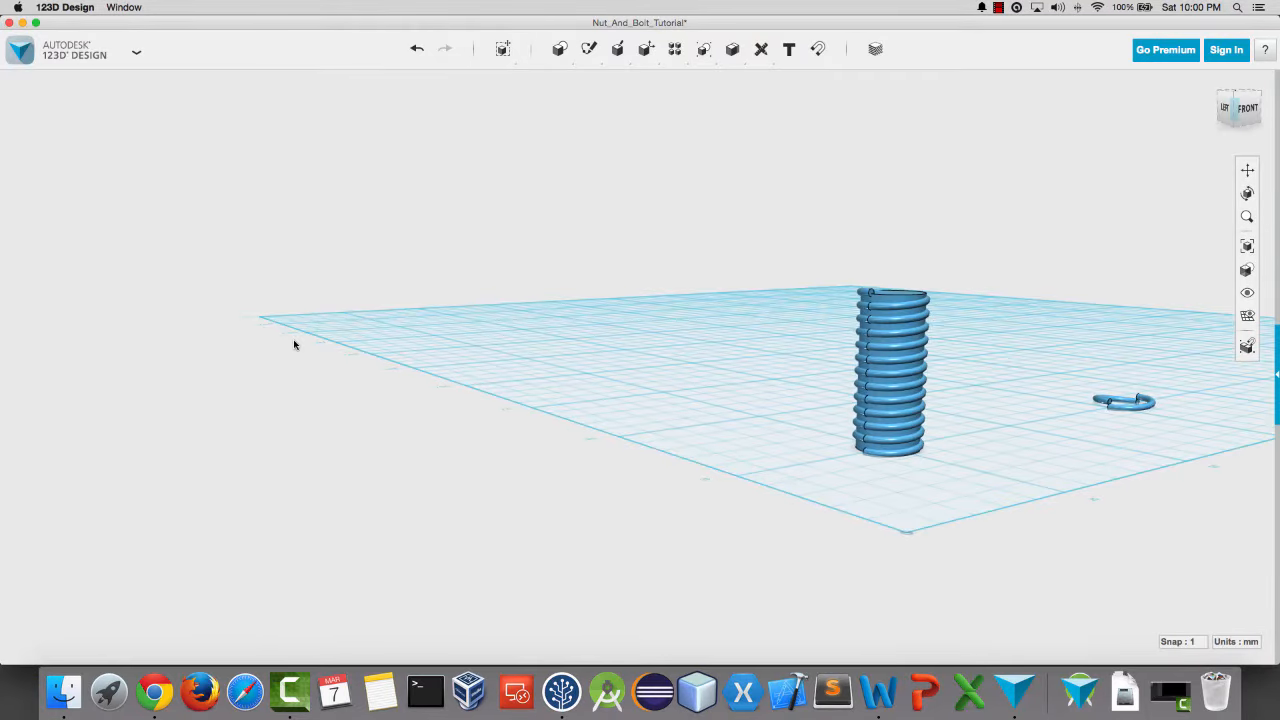
{"action": "left_click", "coordinate": [822, 52]}
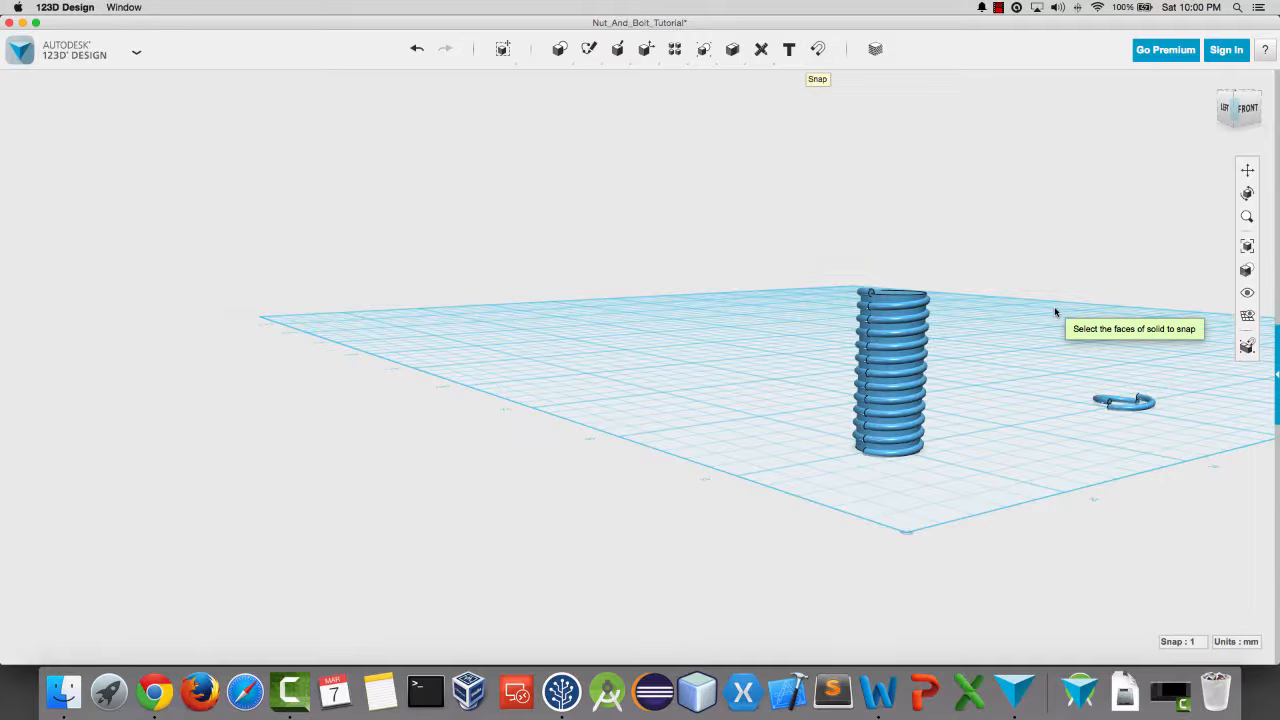
{"action": "left_click", "coordinate": [1108, 403]}
{"action": "right_click_drag", "start_coordinate": [986, 466], "coordinate": [1114, 466]}
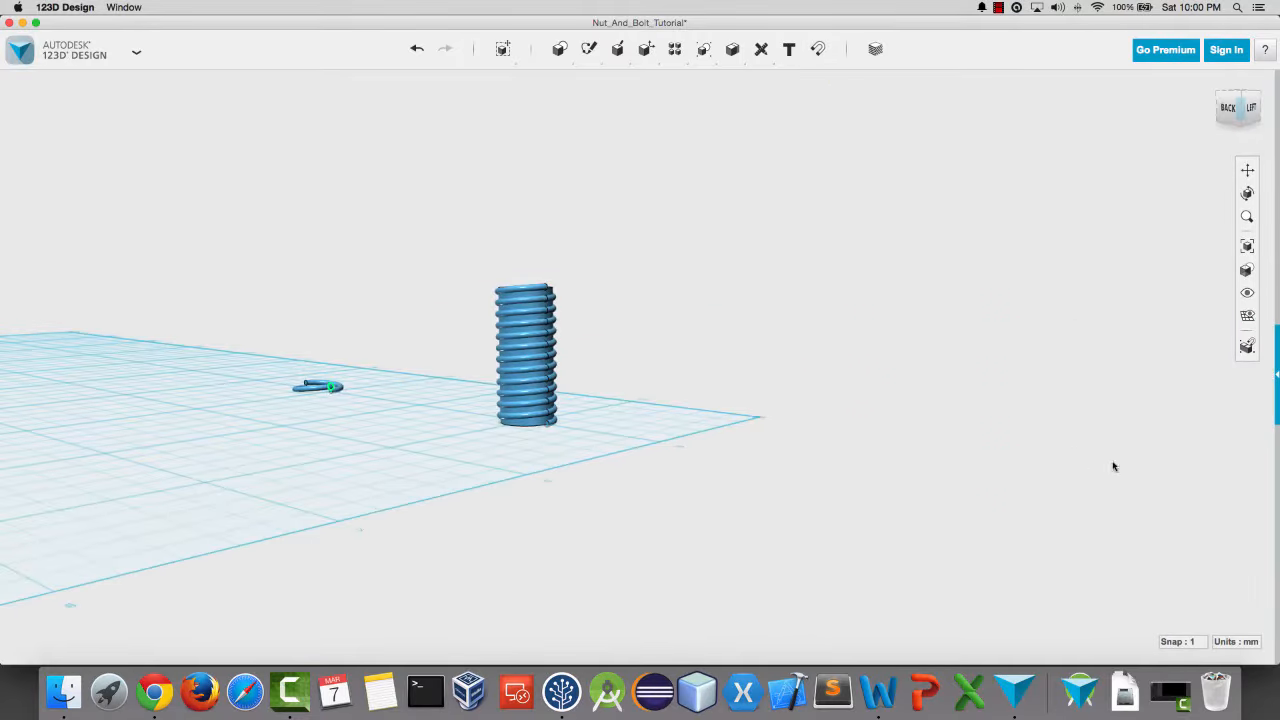
{"action": "left_click", "coordinate": [549, 426]}
Step: Delete the leftover ring piece lying on the grid beside the threaded cylinder
{"action": "left_click", "coordinate": [339, 394]}
{"action": "key", "text": "Delete"}
{"action": "mouse_move", "coordinate": [339, 394]}
{"action": "right_mouse_down"}
{"action": "mouse_move", "coordinate": [383, 374]}
{"action": "mouse_move", "coordinate": [337, 426]}
{"action": "mouse_move", "coordinate": [338, 411]}
{"action": "right_mouse_up"}
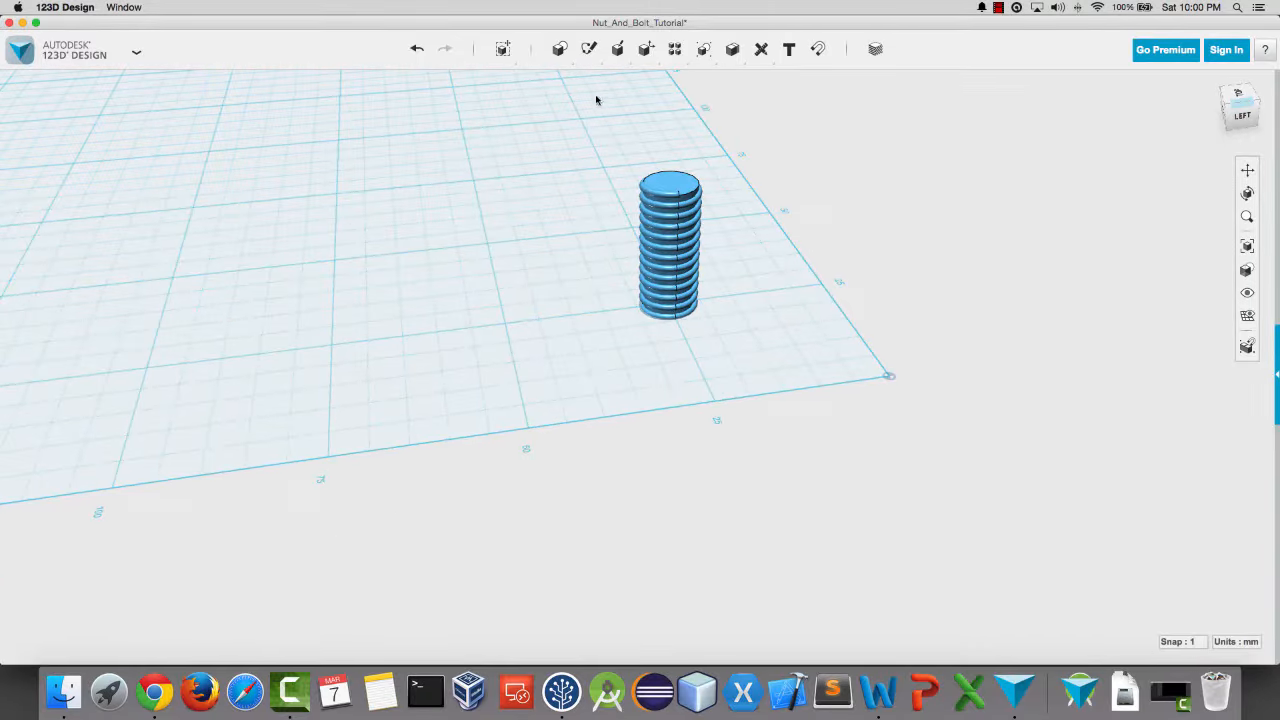
Step: Place a polygon sketch with 6 sides and a radius of 8 mm on the grid beside the threaded cylinder
{"action": "mouse_move", "coordinate": [559, 49]}
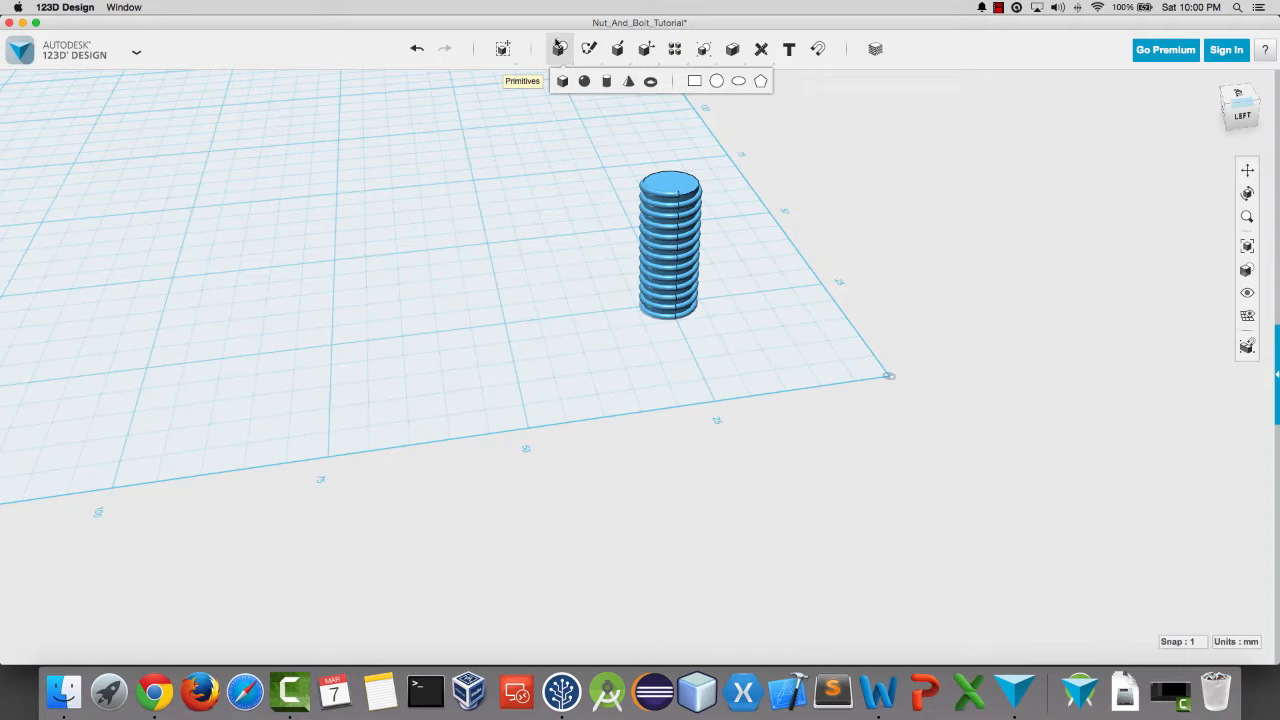
{"action": "left_click", "coordinate": [760, 80]}
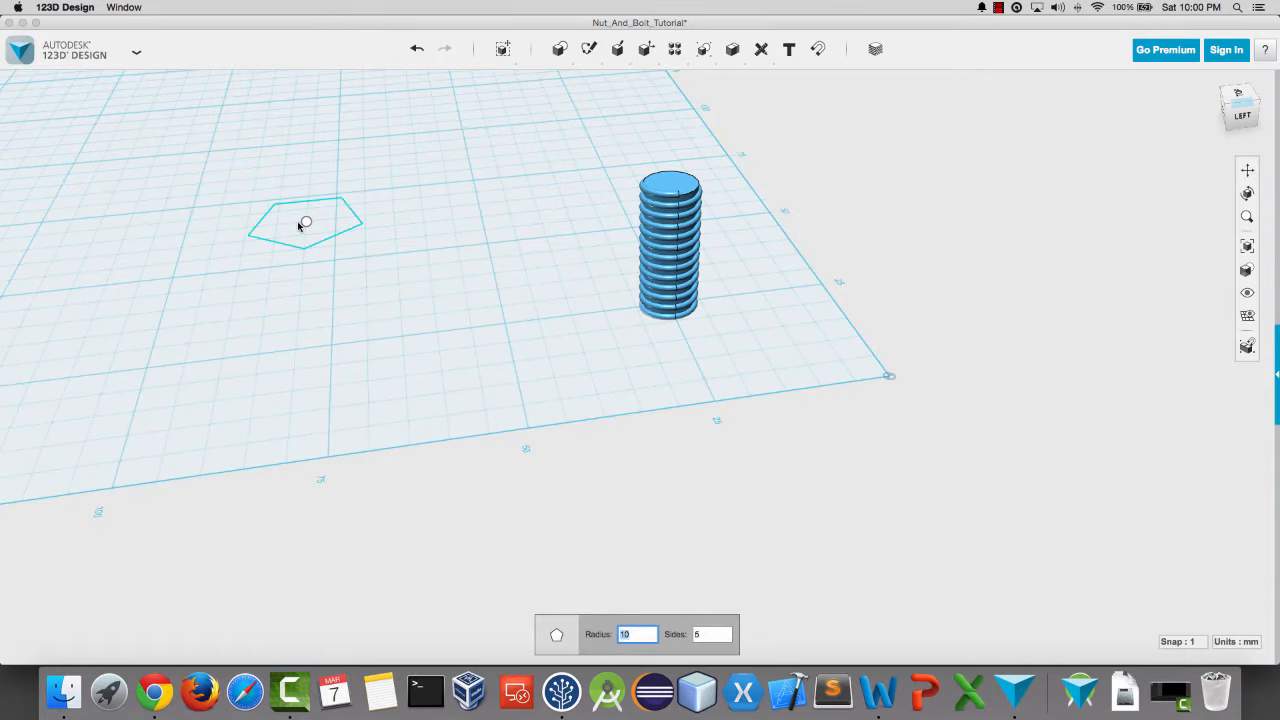
{"action": "key", "text": "Tab"}
{"action": "type", "text": "6"}
{"action": "key", "text": "Tab"}
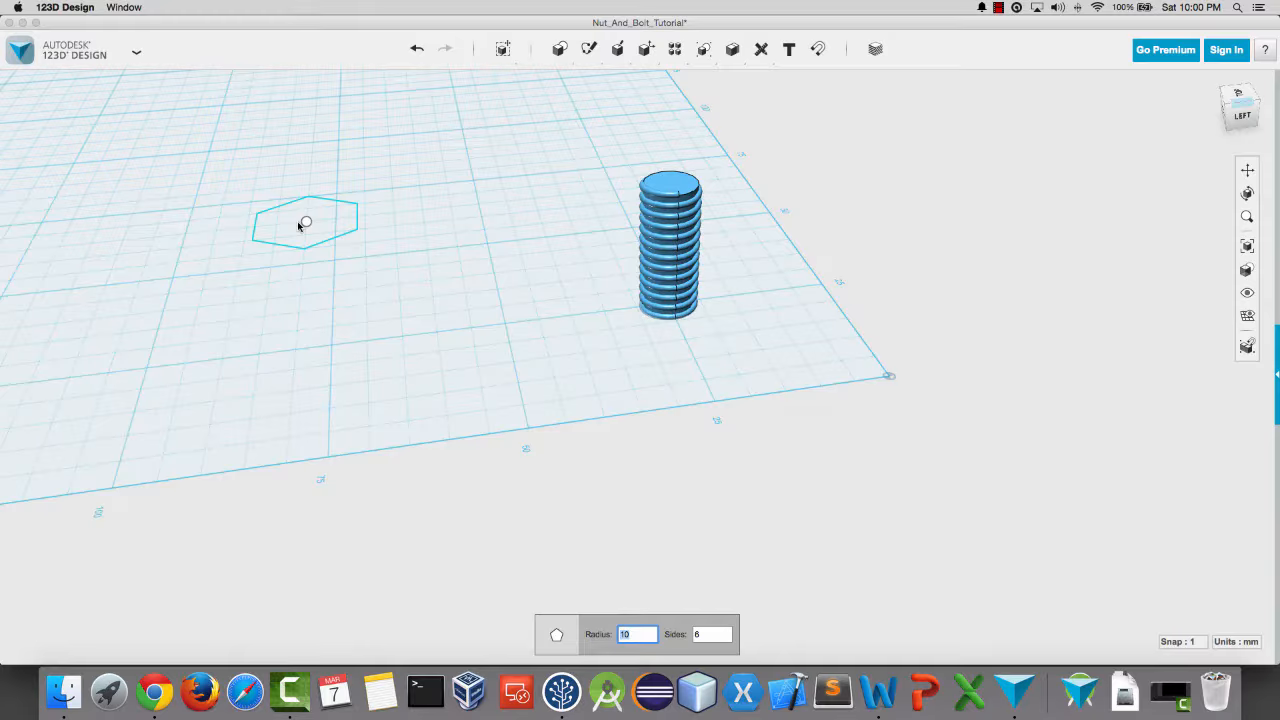
{"action": "type", "text": "8"}
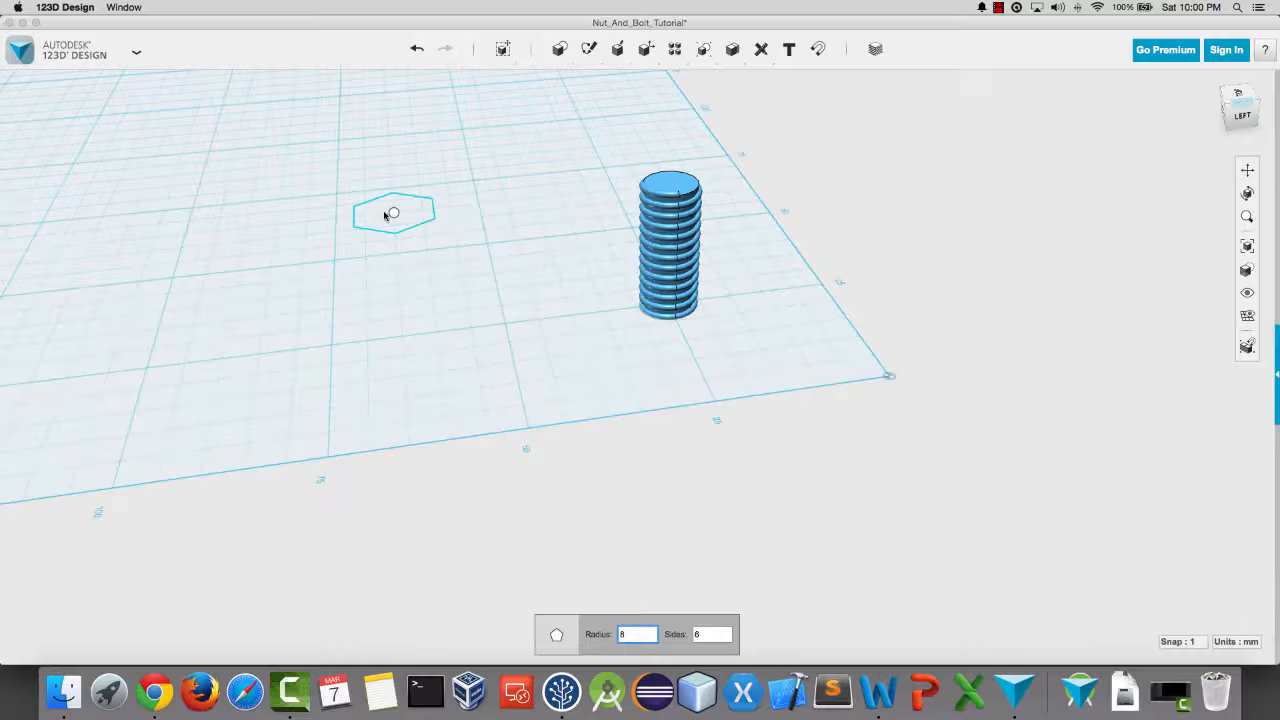
{"action": "key", "text": "Return"}
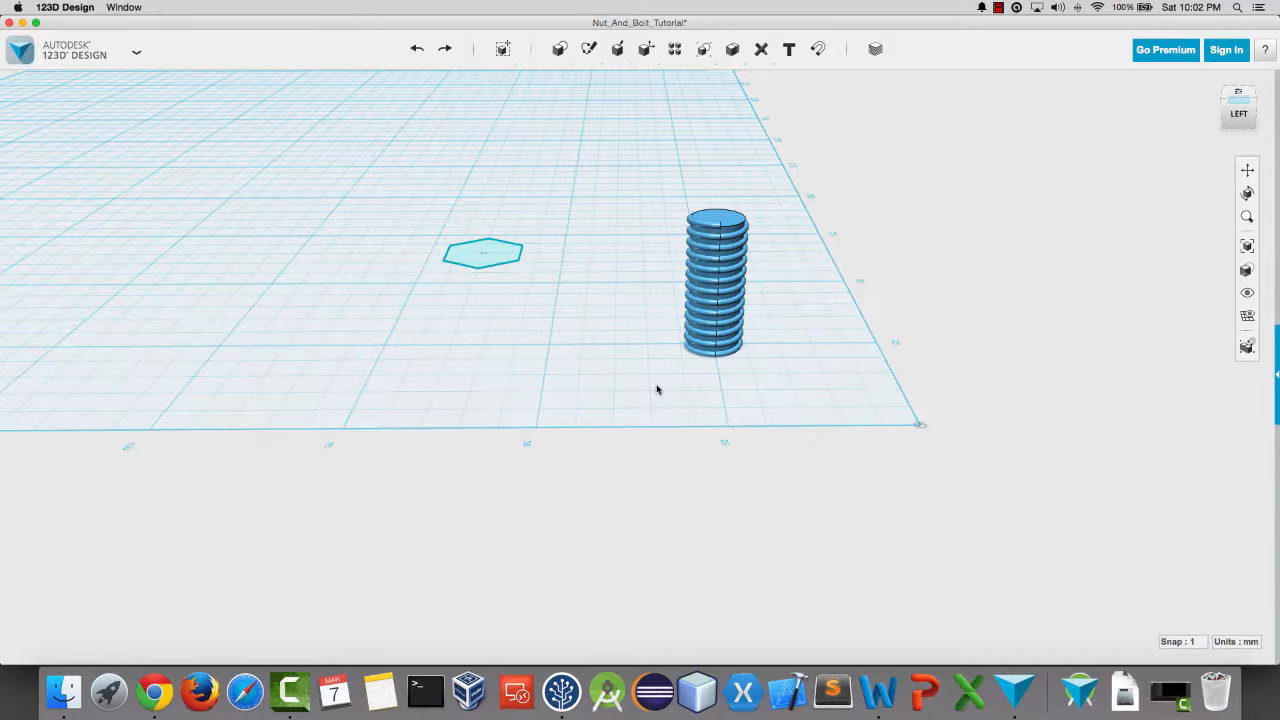
Step: Duplicate the whole threaded cylinder and place the copy beside the original, in line with the hexagon sketch
{"action": "right_click_drag", "start_coordinate": [657, 390], "coordinate": [657, 420]}
{"action": "scroll", "coordinate": [657, 420], "scroll_direction": "down", "scroll_amount": 2}
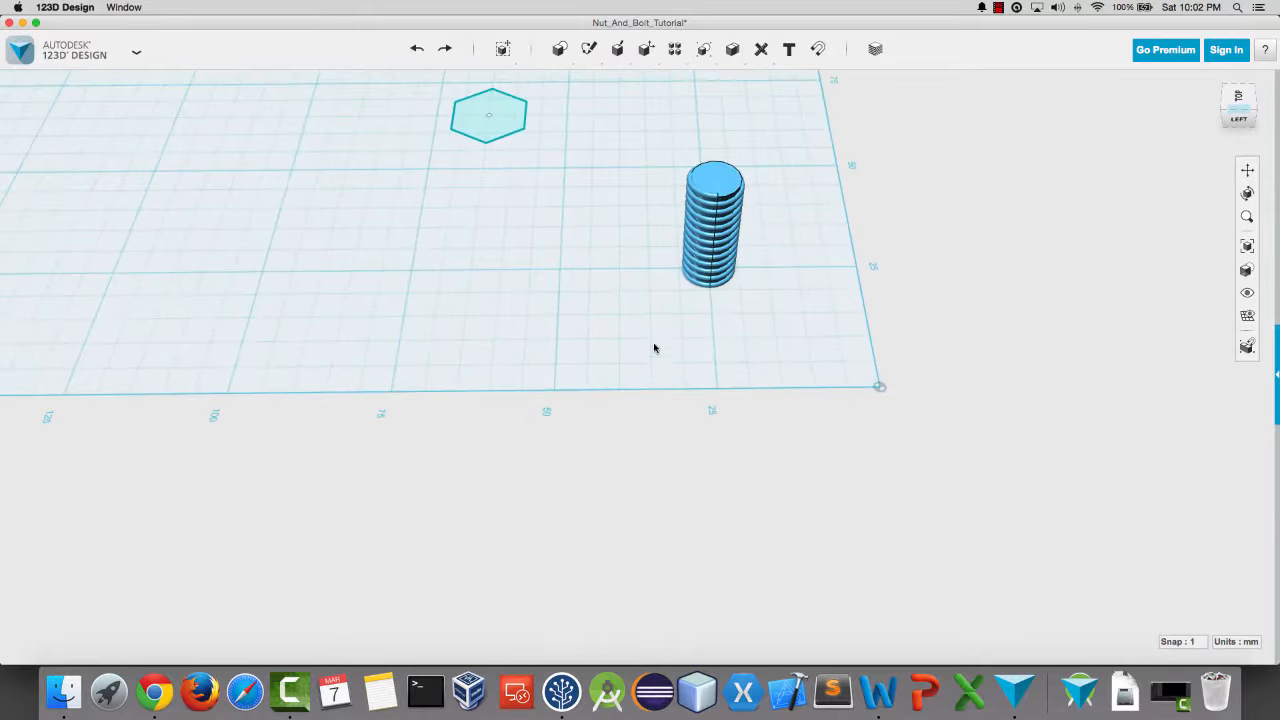
{"action": "left_click_drag", "start_coordinate": [654, 326], "coordinate": [827, 116]}
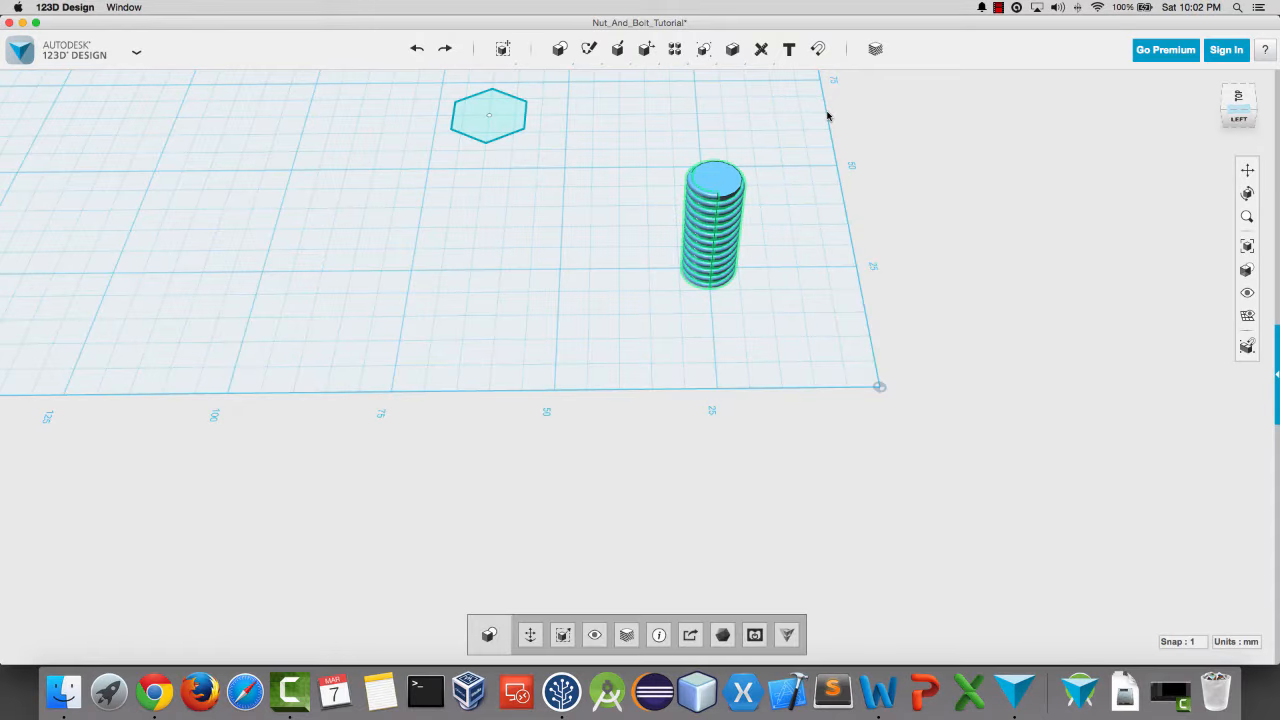
{"action": "key", "text": "super+v"}
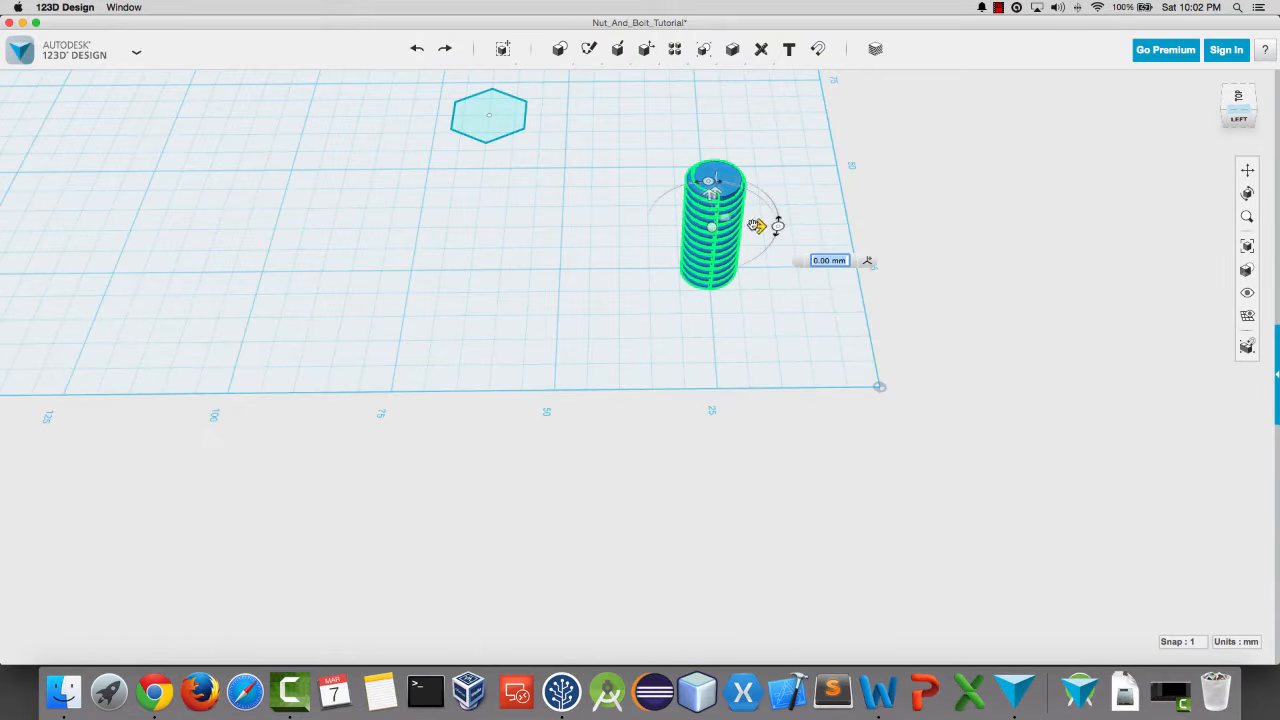
{"action": "left_click_drag", "start_coordinate": [756, 226], "coordinate": [537, 238]}
{"action": "left_click", "coordinate": [391, 266]}
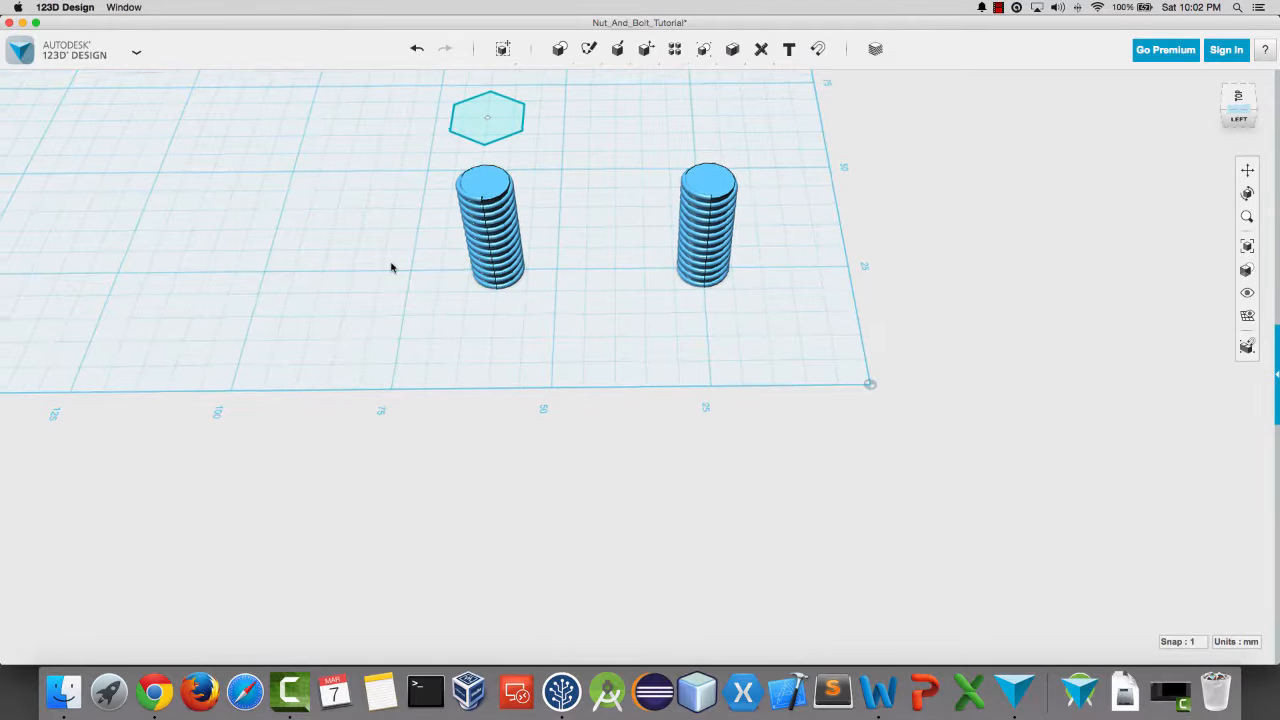
Step: Ungroup all parts of the copied threaded cylinder
{"action": "right_click_drag", "start_coordinate": [391, 266], "coordinate": [391, 250]}
{"action": "scroll", "coordinate": [391, 252], "scroll_direction": "down", "scroll_amount": 3}
{"action": "scroll", "coordinate": [391, 252], "scroll_direction": "up", "scroll_amount": 5}
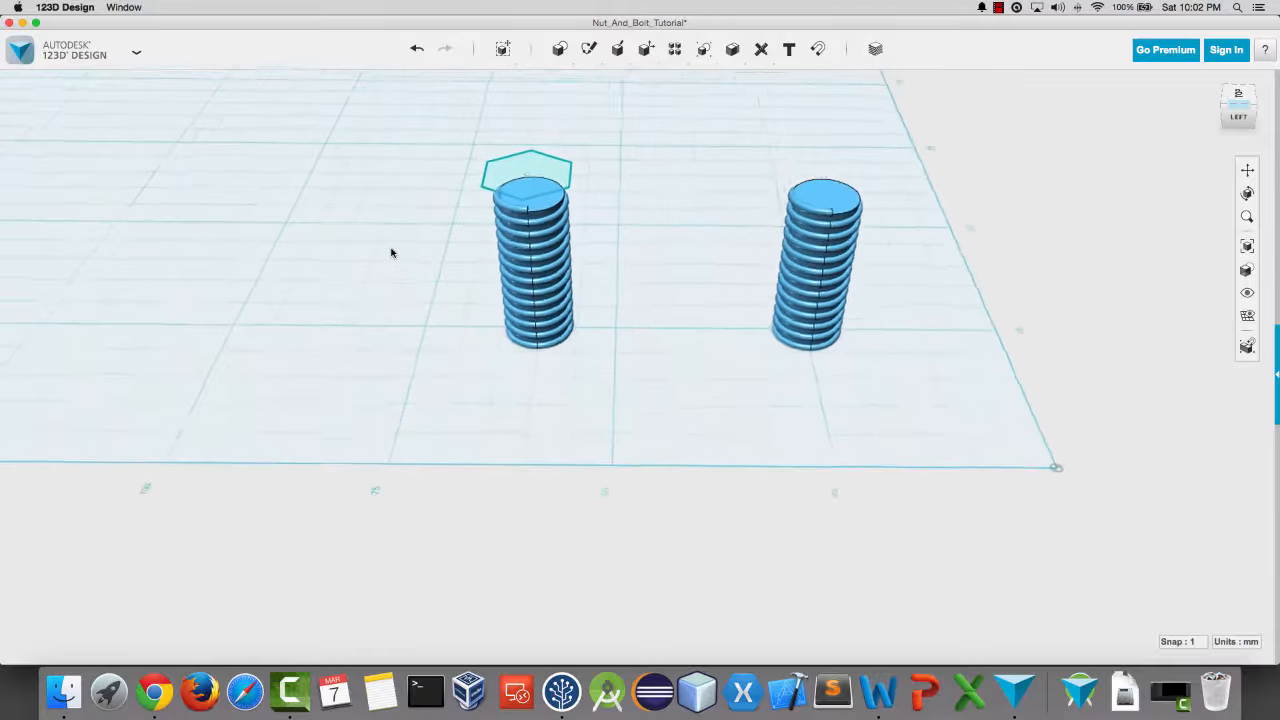
{"action": "scroll", "coordinate": [391, 252], "scroll_direction": "up", "scroll_amount": 3}
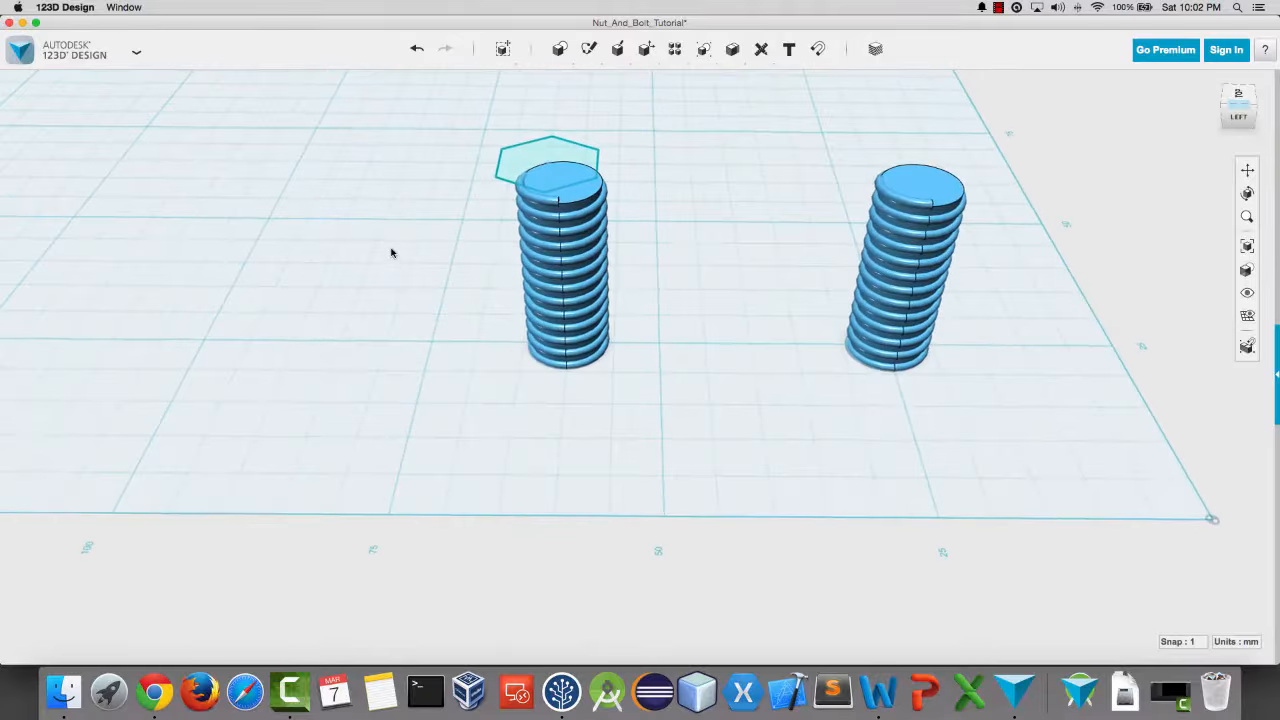
{"action": "left_click", "coordinate": [584, 369]}
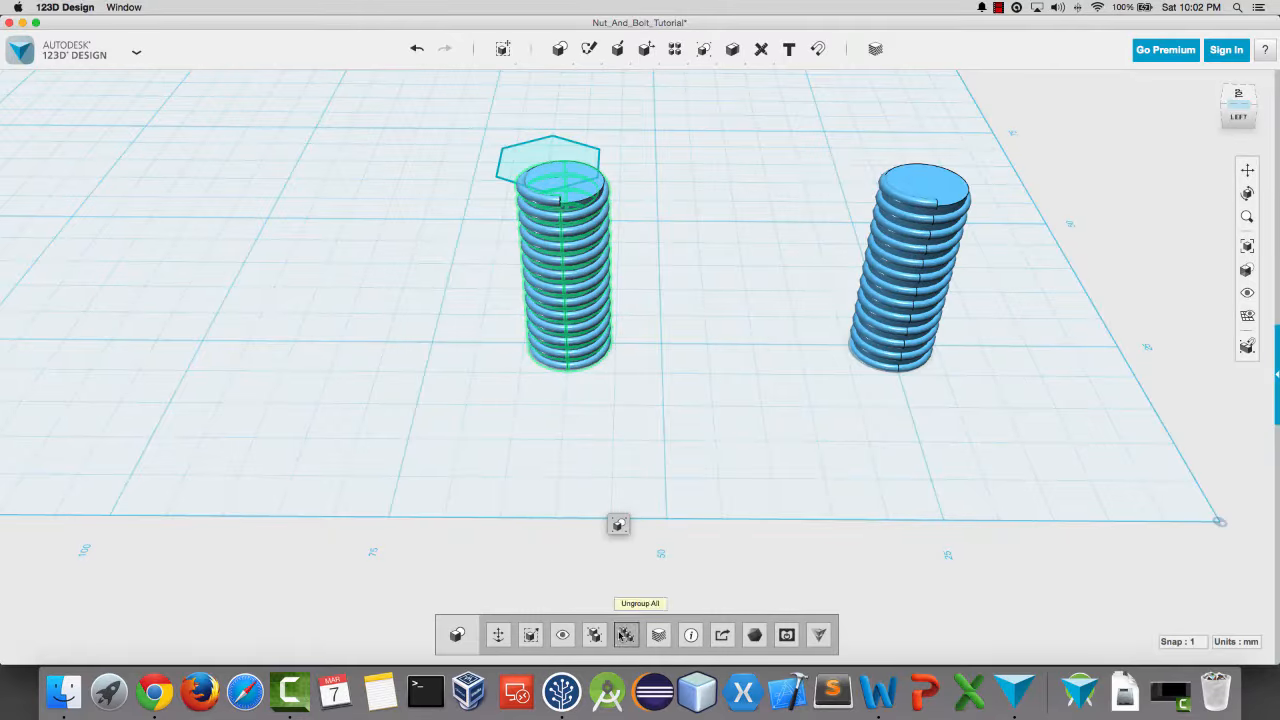
{"action": "left_click", "coordinate": [625, 635]}
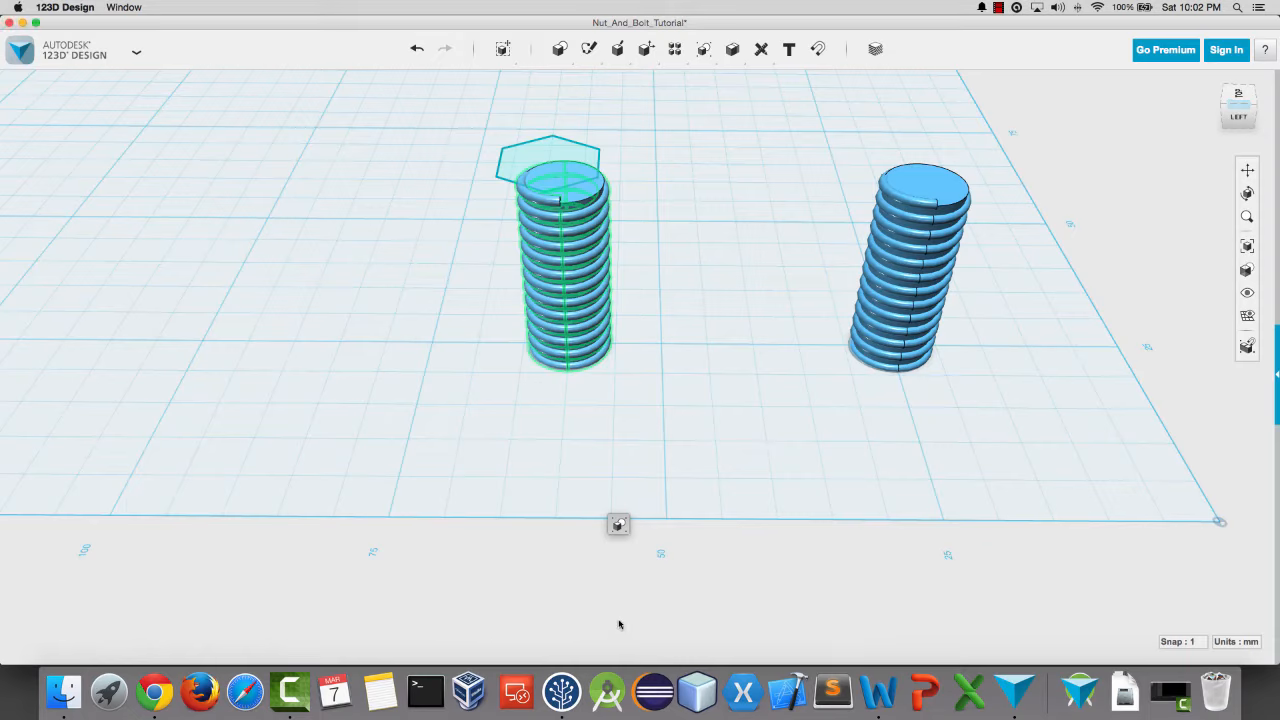
Step: Delete the two lowest half-ring thread segments from the copied cylinder
{"action": "left_click", "coordinate": [562, 369]}
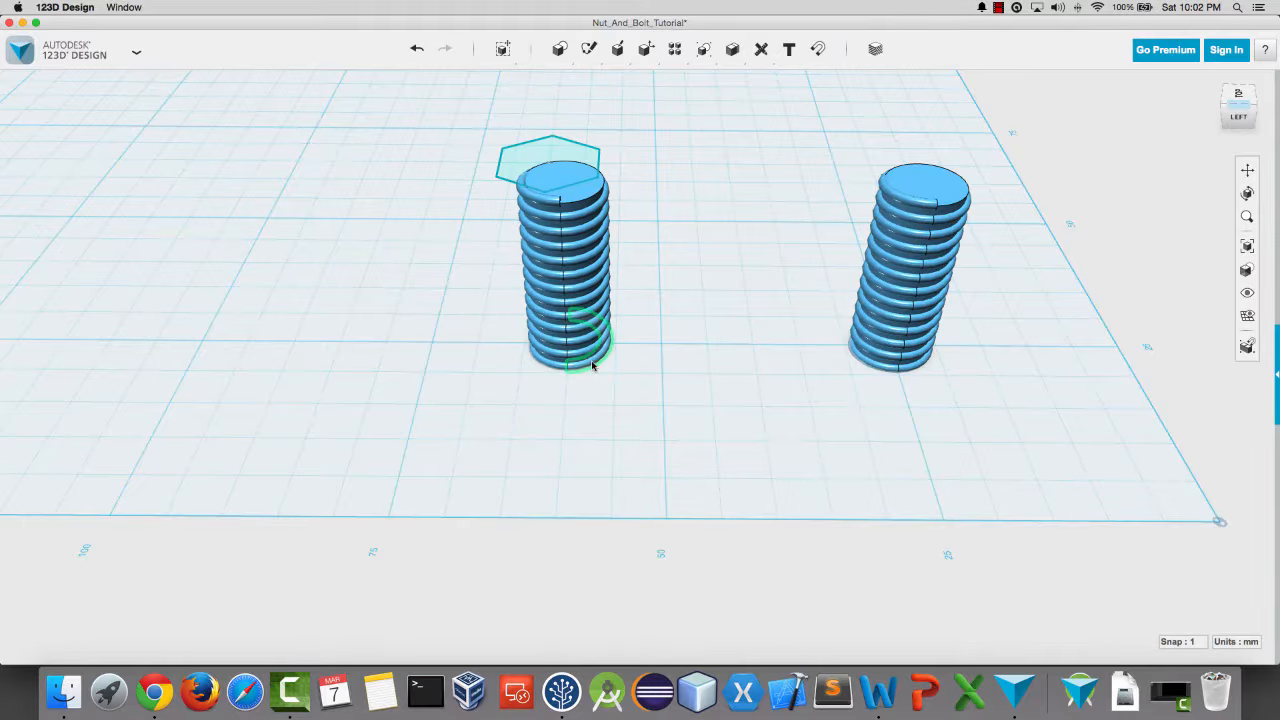
{"action": "left_click", "coordinate": [591, 361]}
{"action": "key", "text": "Delete"}
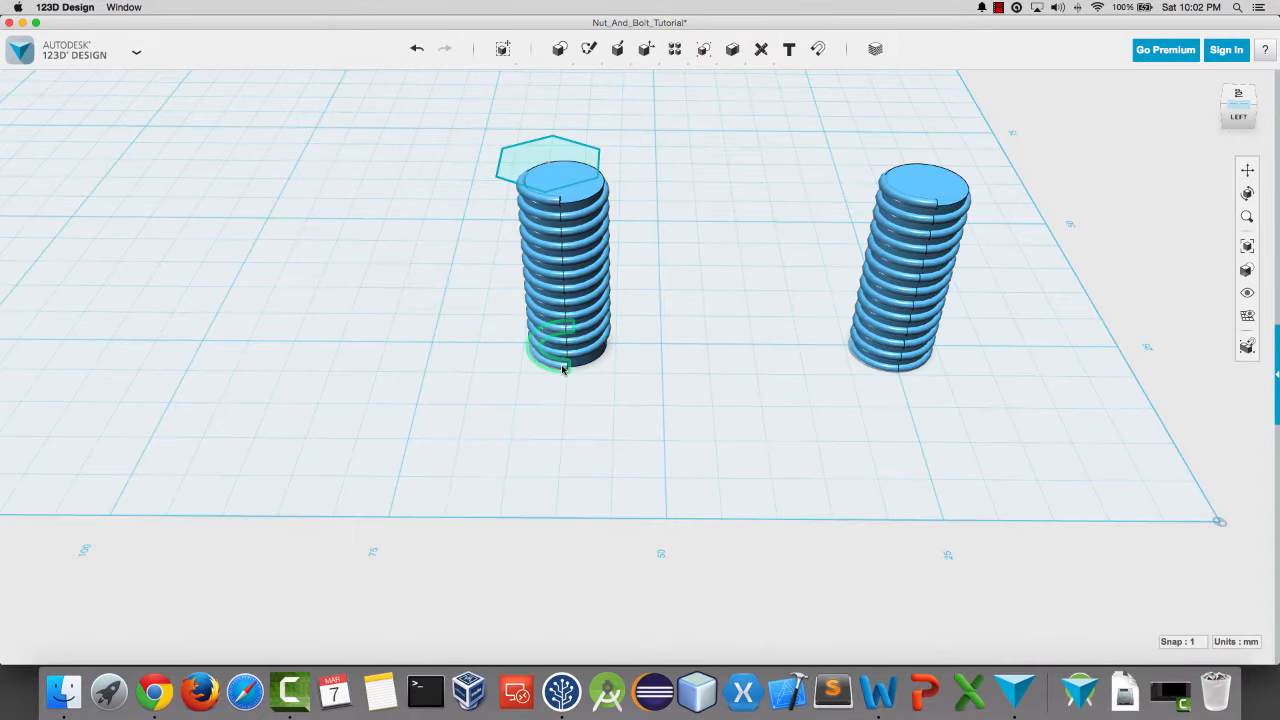
Step: Scale the entire copied cylinder and its thread segments uniformly by a factor of 1.09
{"action": "mouse_move", "coordinate": [480, 380]}
{"action": "right_mouse_down"}
{"action": "mouse_move", "coordinate": [477, 320]}
{"action": "mouse_move", "coordinate": [488, 408]}
{"action": "mouse_move", "coordinate": [486, 397]}
{"action": "right_mouse_up"}
{"action": "left_click_drag", "start_coordinate": [486, 392], "coordinate": [642, 117]}
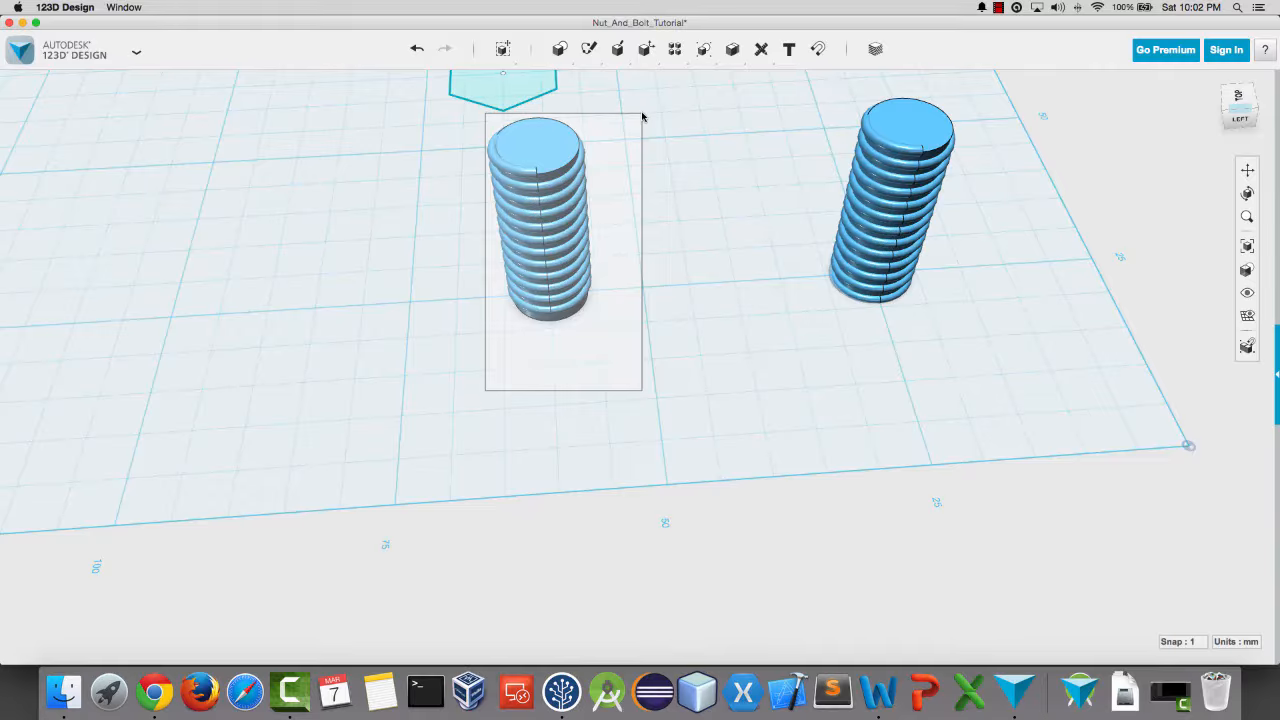
{"action": "left_click_drag", "start_coordinate": [642, 117], "coordinate": [641, 115]}
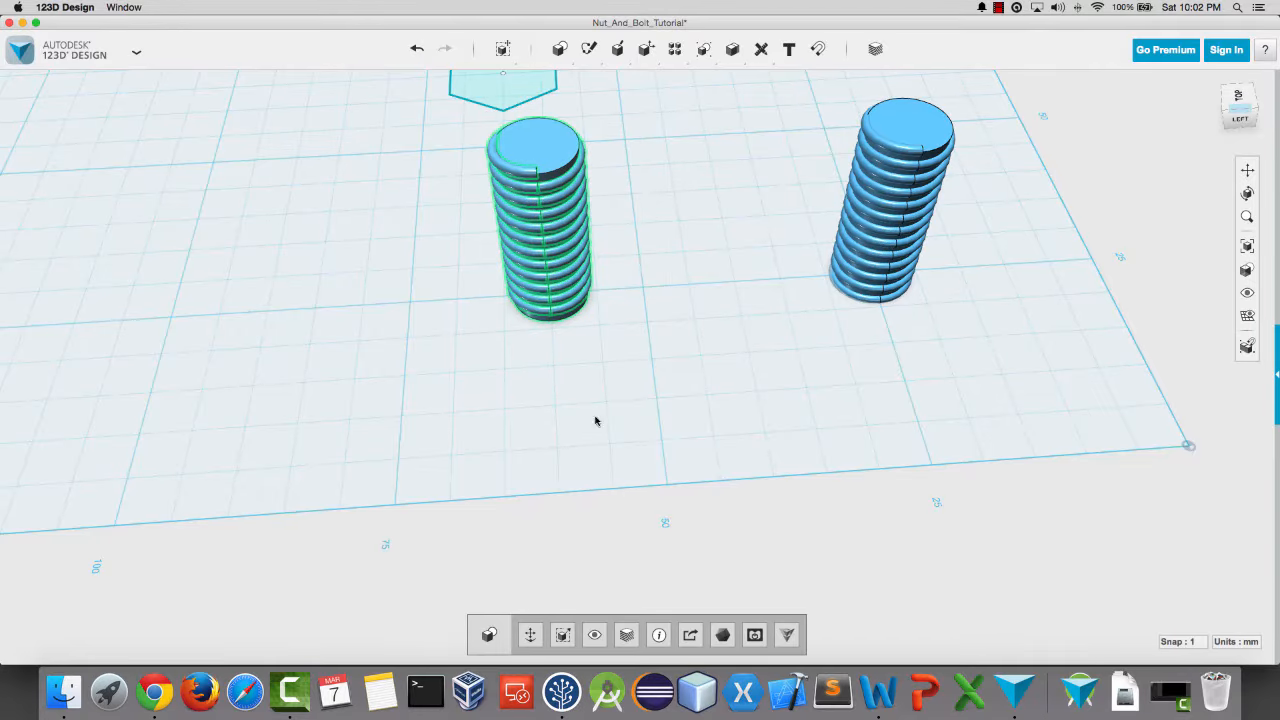
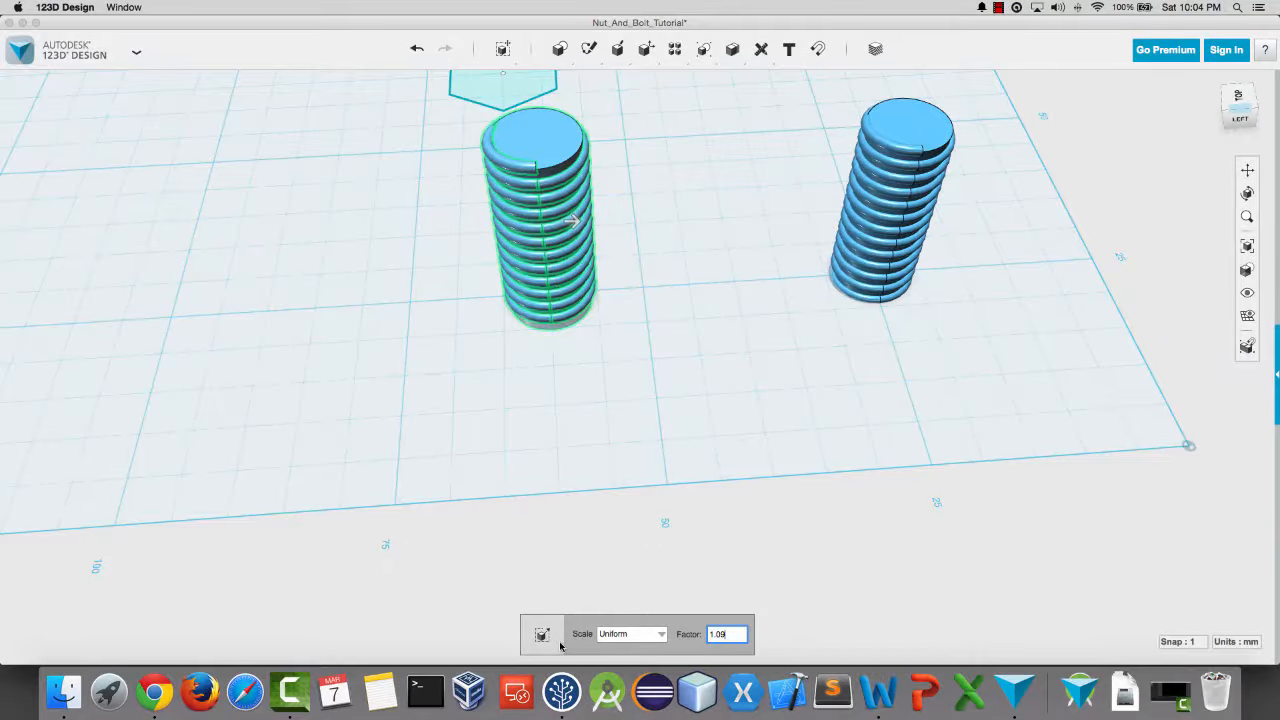
{"action": "left_click", "coordinate": [532, 546]}
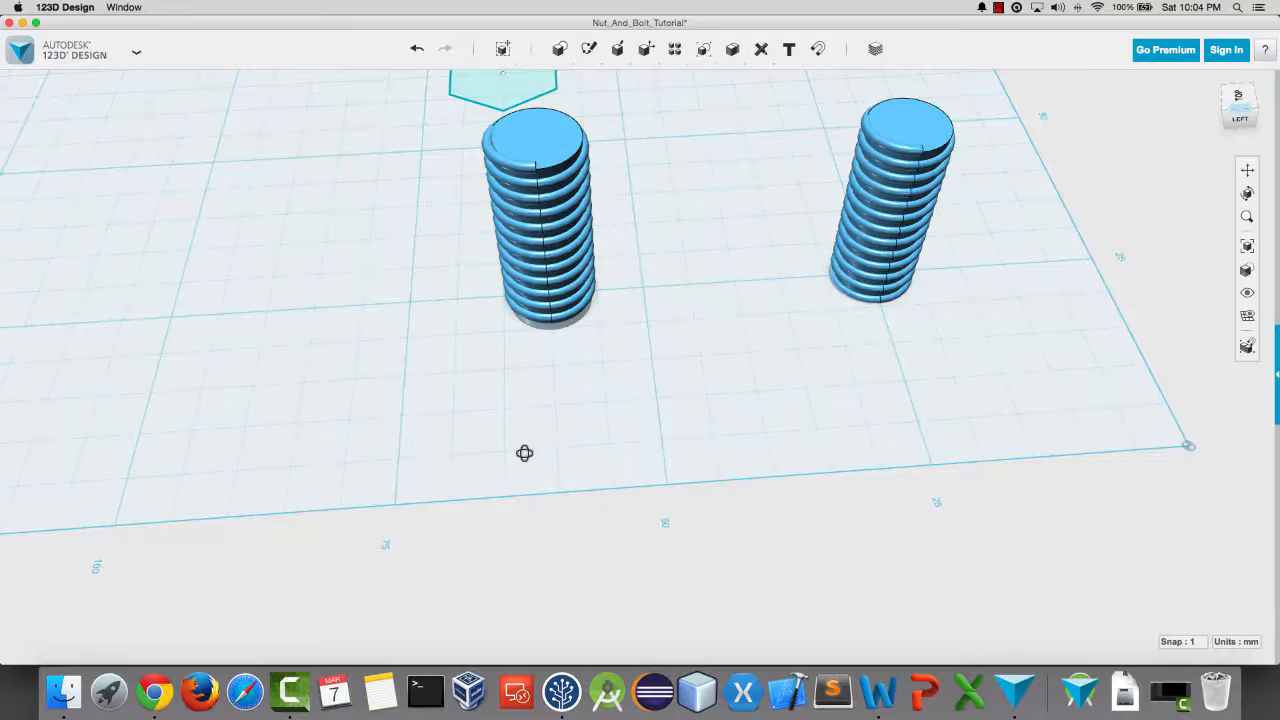
Step: Extrude the hexagon sketch 8 mm into a solid prism
{"action": "right_click_drag", "start_coordinate": [524, 452], "coordinate": [513, 437]}
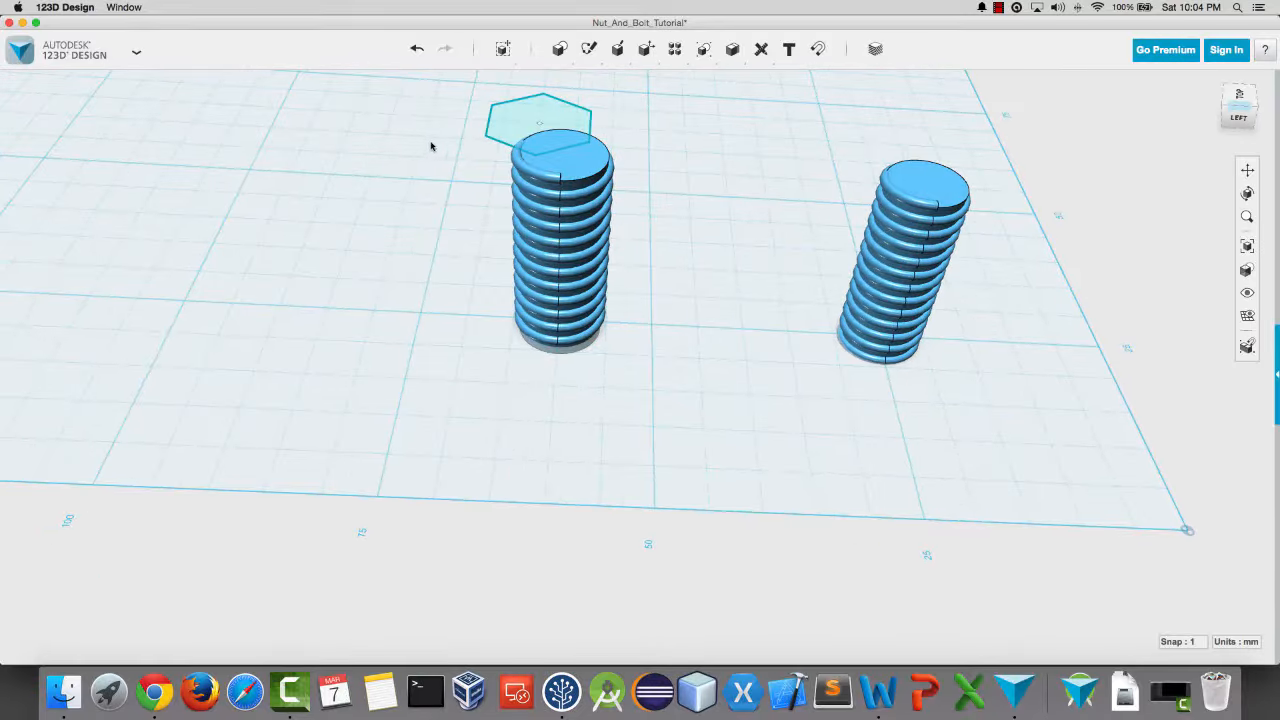
{"action": "left_click", "coordinate": [500, 129]}
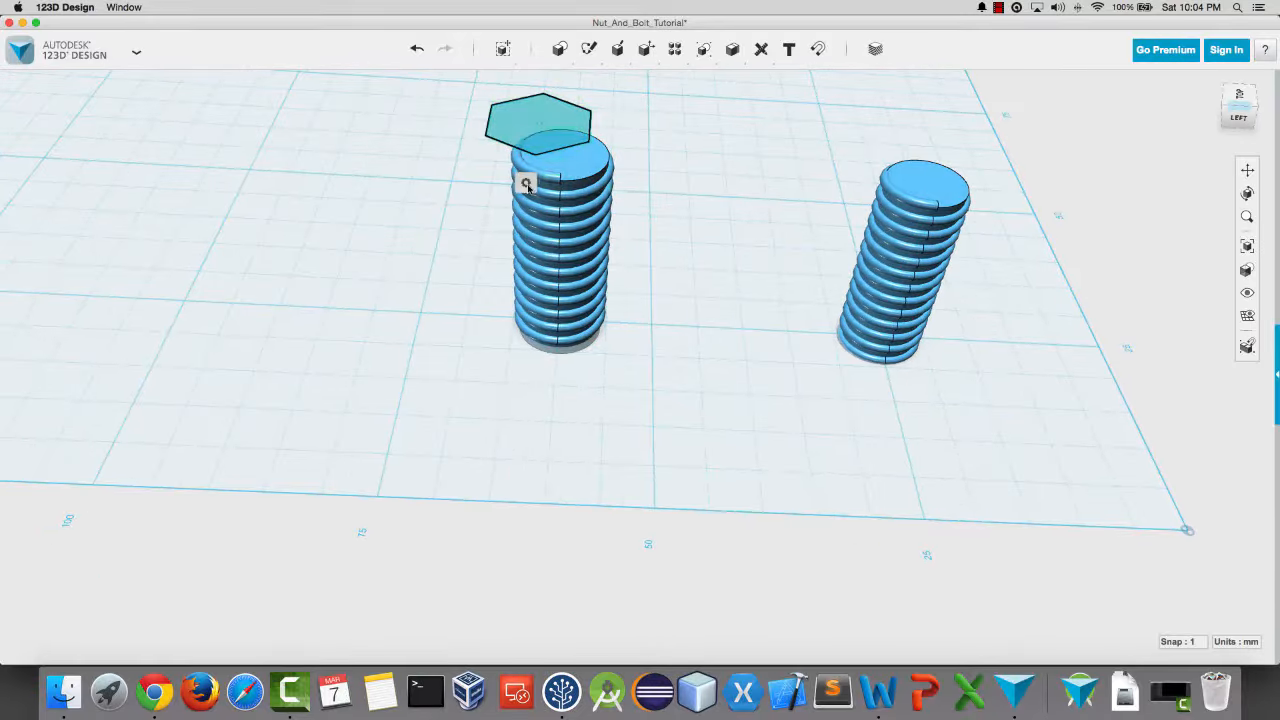
{"action": "mouse_move", "coordinate": [526, 185]}
{"action": "left_click", "coordinate": [598, 182]}
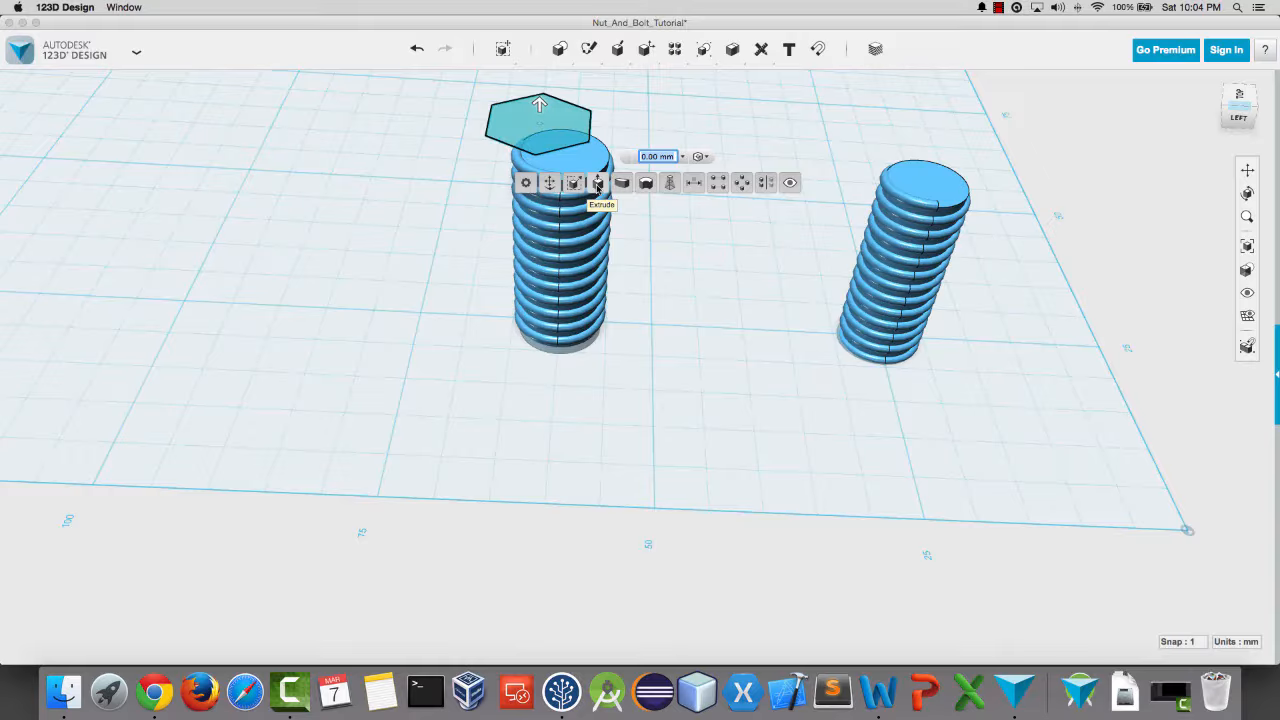
{"action": "type", "text": "8"}
{"action": "key", "text": "Return"}
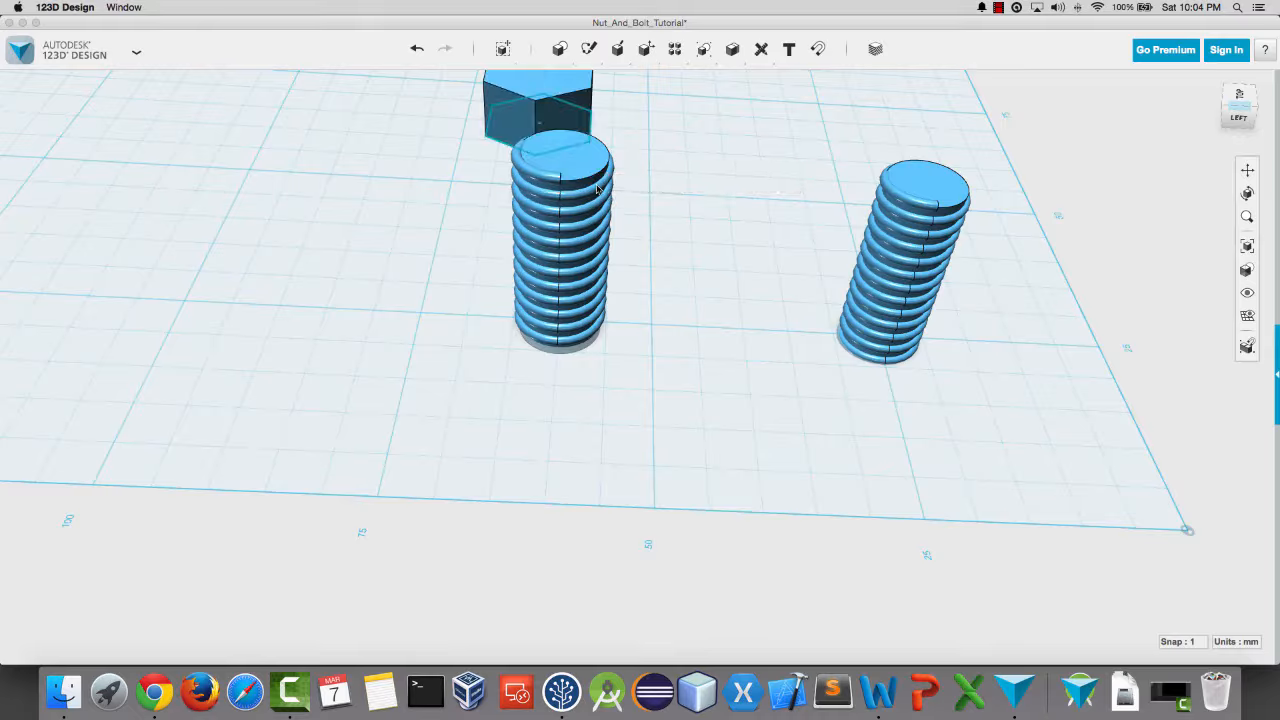
Step: Move the hexagonal prism about 18 mm sideways off its sketch and forward onto open grid beside the enlarged threaded cylinder
{"action": "left_click", "coordinate": [503, 113]}
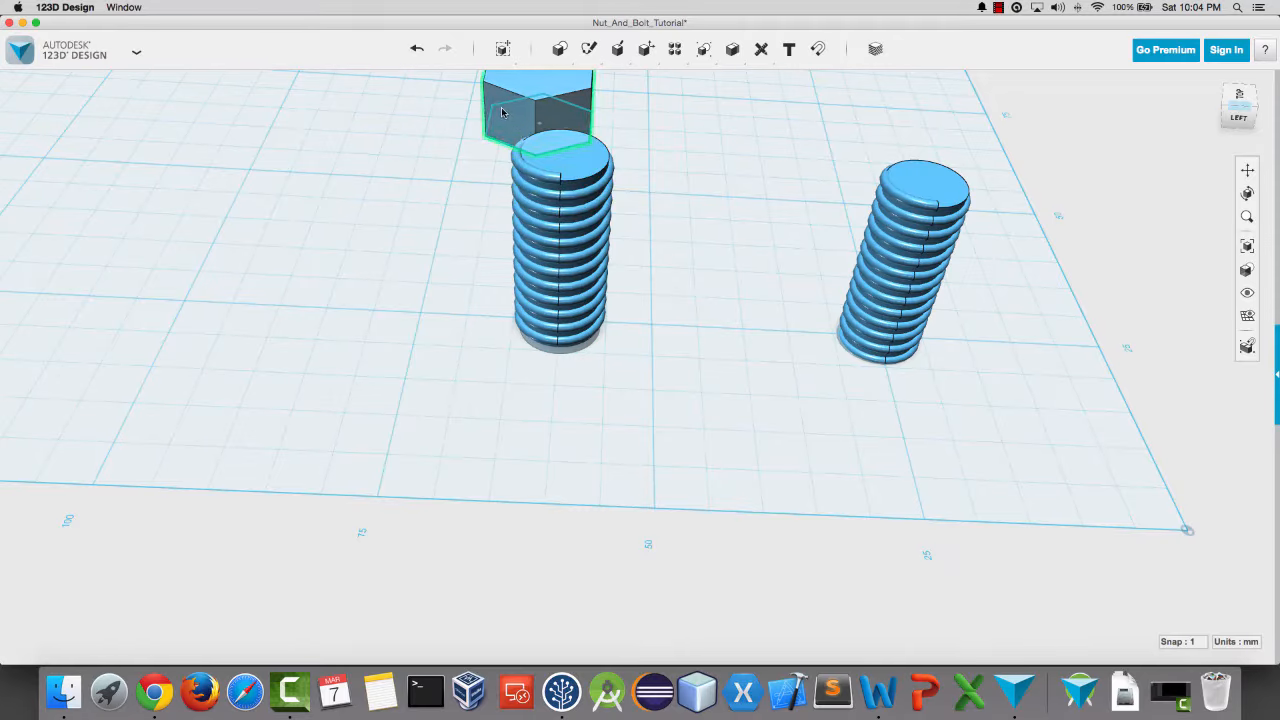
{"action": "left_click", "coordinate": [530, 635]}
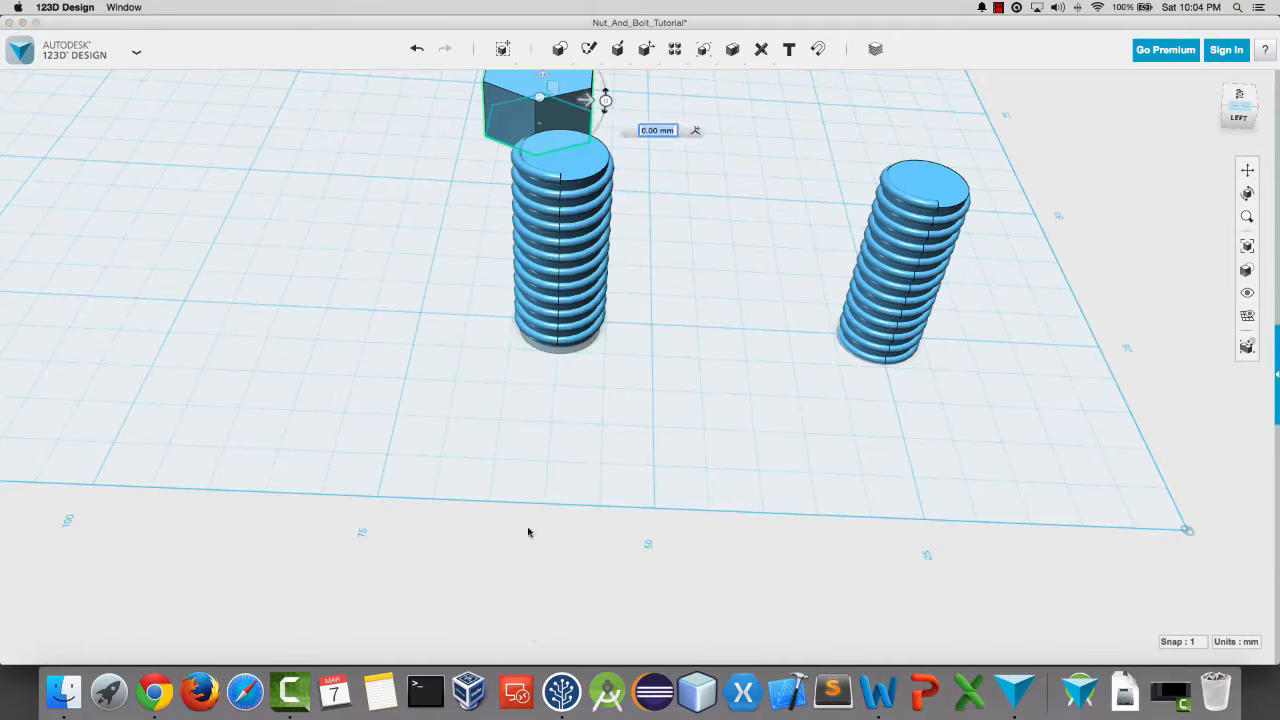
{"action": "left_click_drag", "start_coordinate": [585, 97], "coordinate": [453, 93]}
{"action": "right_click_drag", "start_coordinate": [442, 164], "coordinate": [442, 150]}
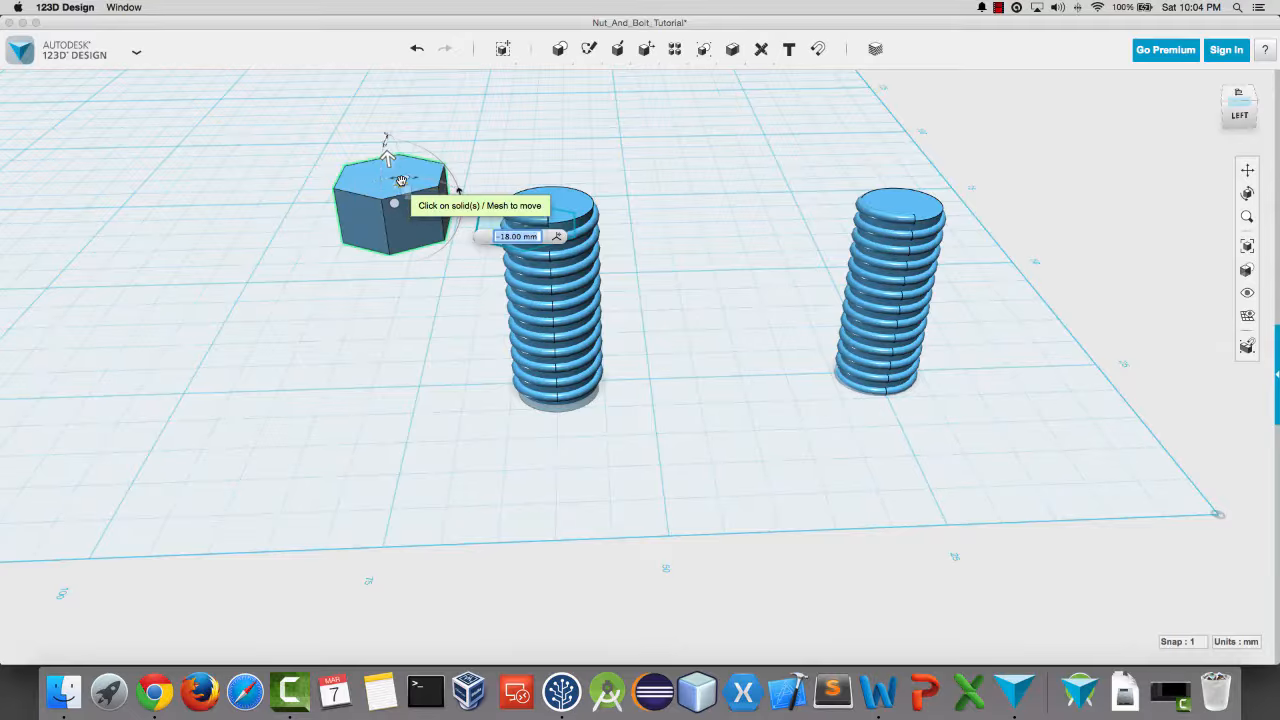
{"action": "left_click_drag", "start_coordinate": [400, 183], "coordinate": [423, 362]}
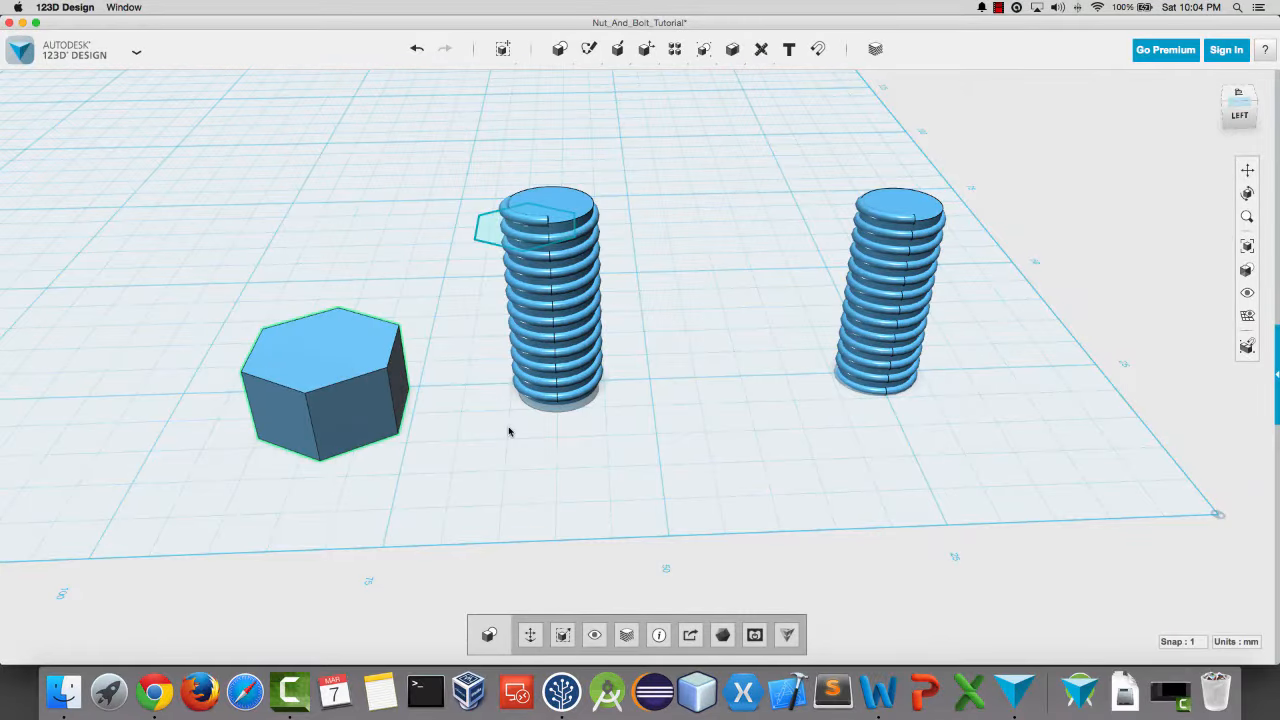
{"action": "mouse_move", "coordinate": [508, 431]}
{"action": "right_mouse_down"}
{"action": "mouse_move", "coordinate": [511, 460]}
{"action": "mouse_move", "coordinate": [511, 433]}
{"action": "right_mouse_up"}
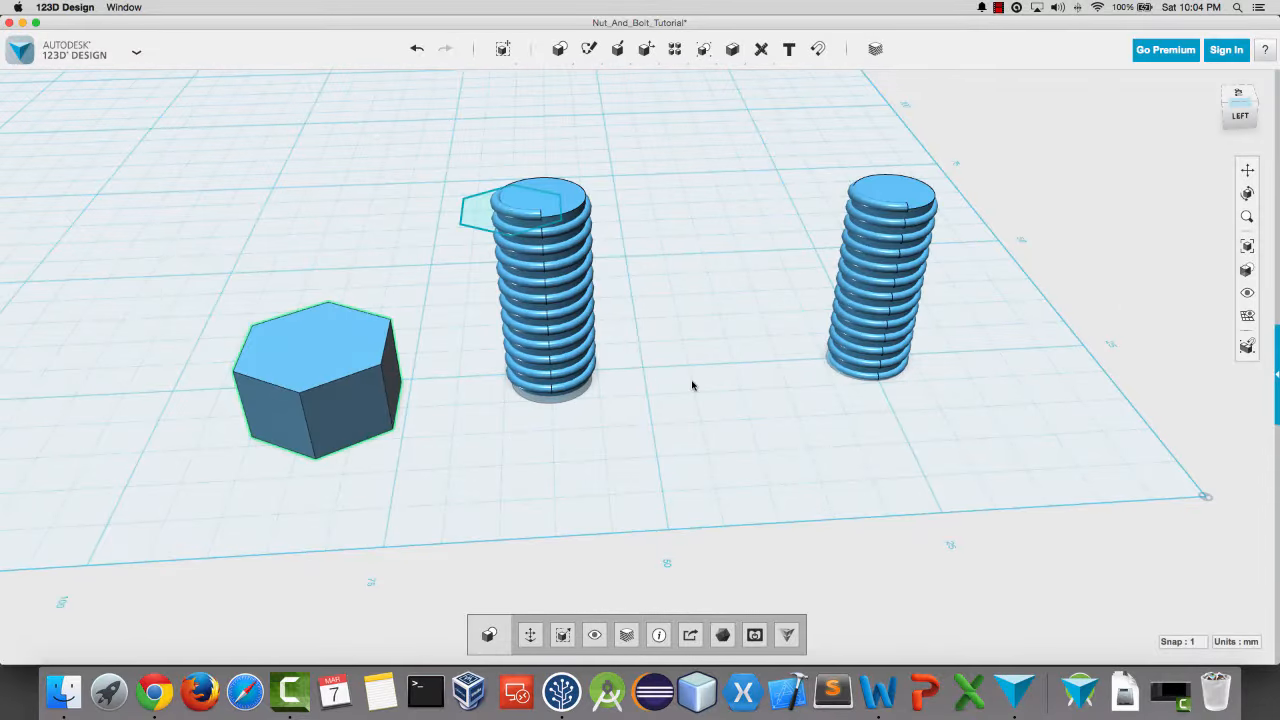
{"action": "right_click_drag", "start_coordinate": [694, 380], "coordinate": [733, 383]}
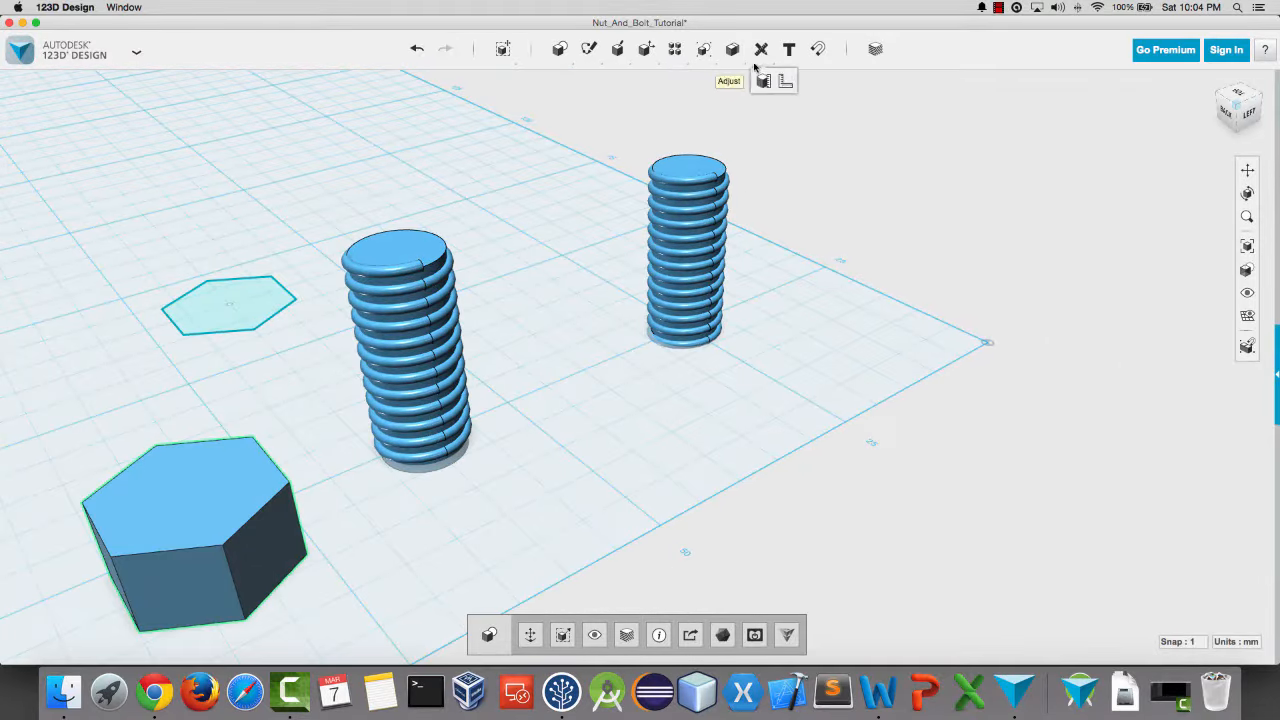
{"action": "left_click", "coordinate": [763, 81]}
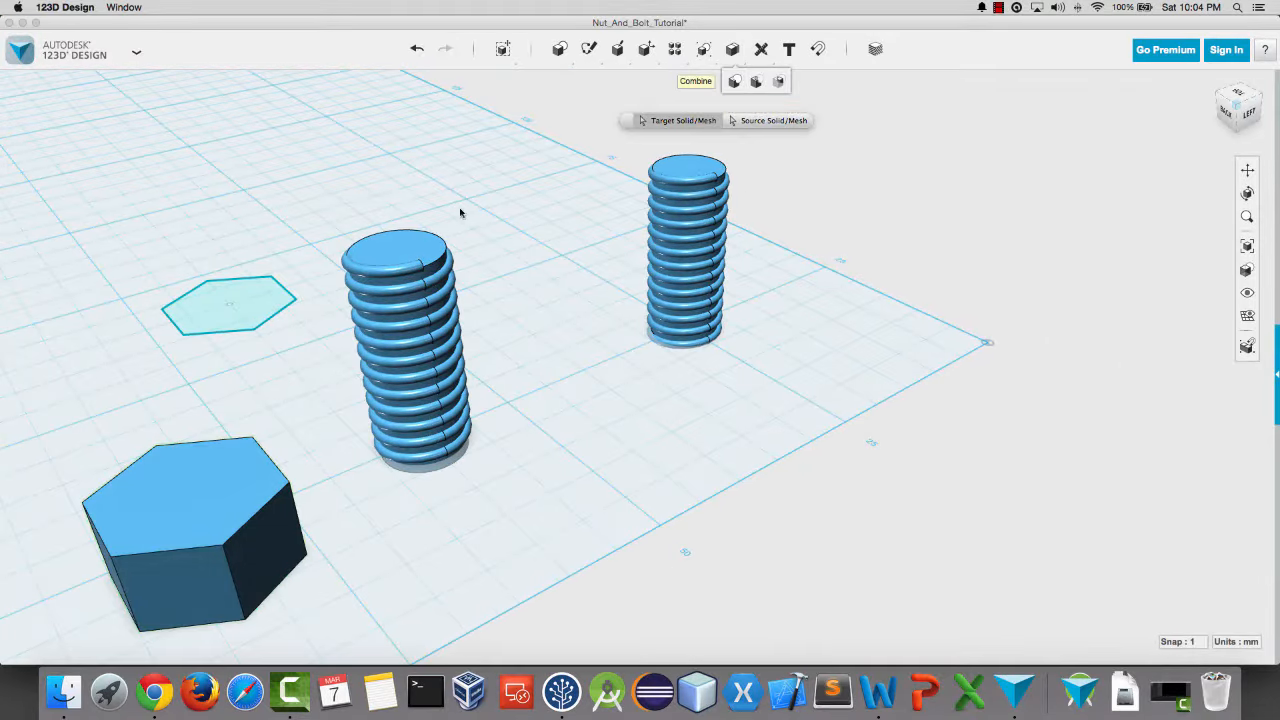
{"action": "left_click", "coordinate": [421, 248]}
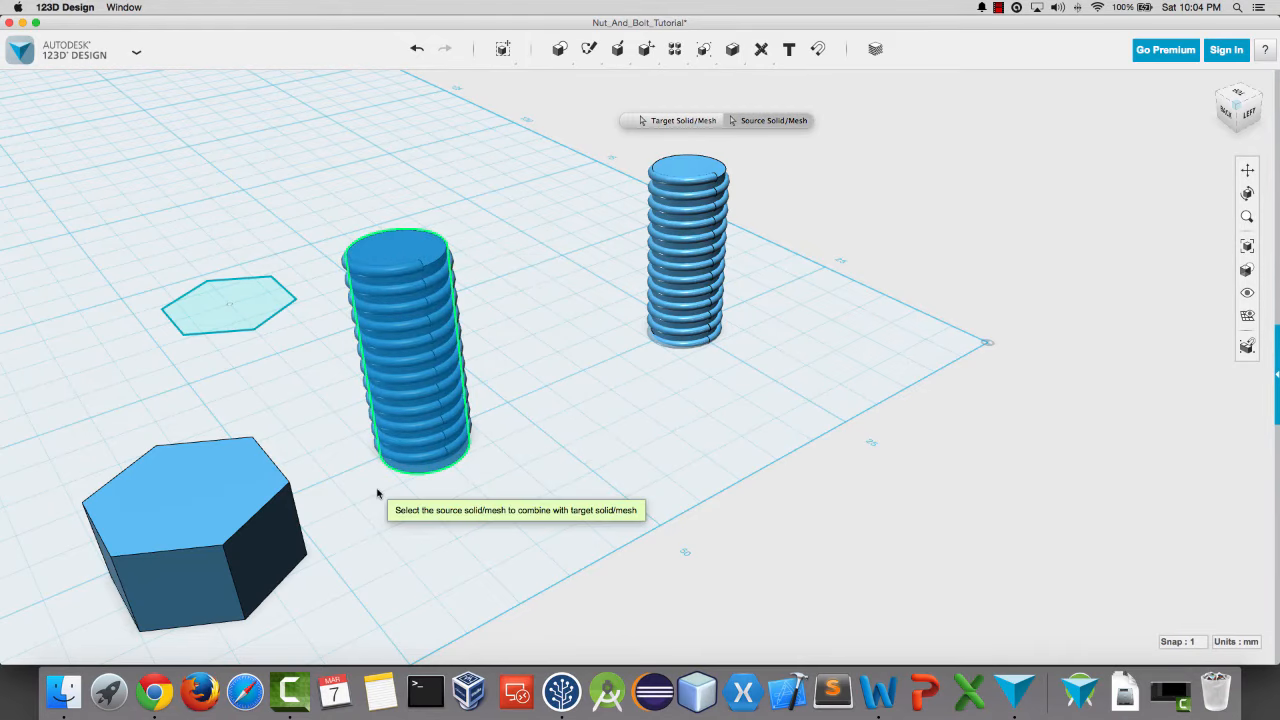
{"action": "left_click_drag", "start_coordinate": [380, 486], "coordinate": [551, 177]}
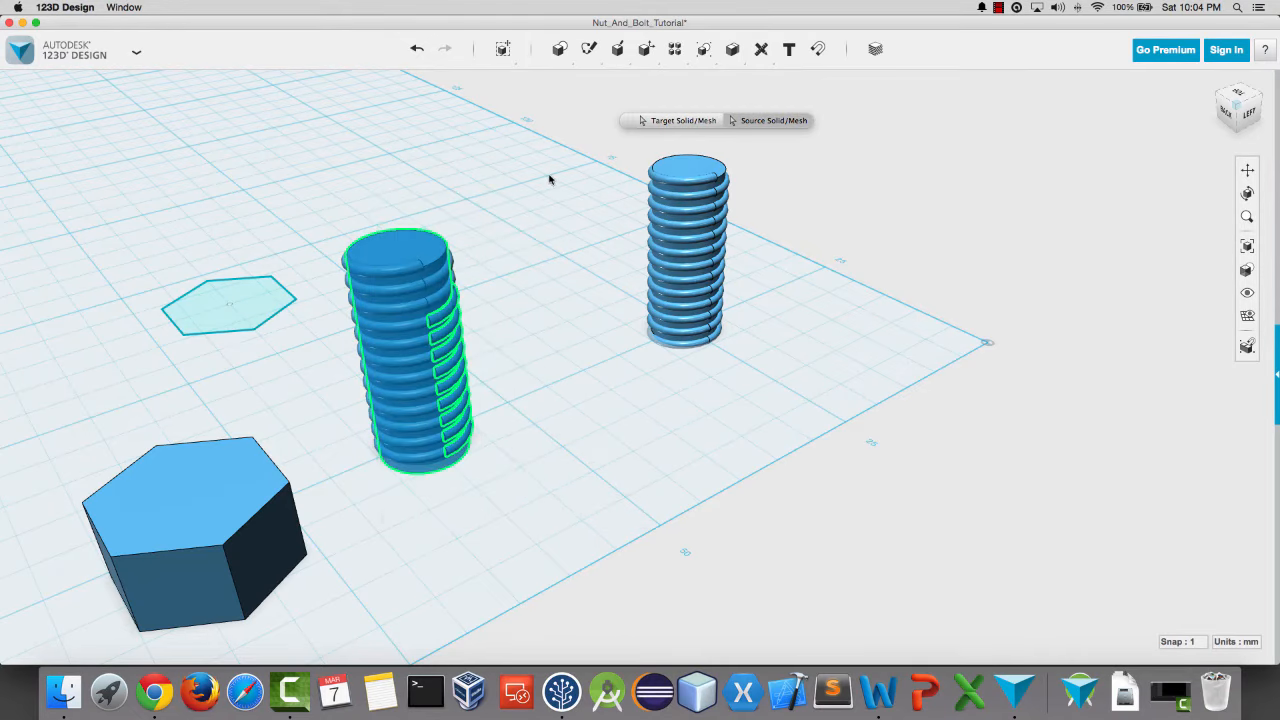
{"action": "left_click_drag", "start_coordinate": [344, 506], "coordinate": [490, 148]}
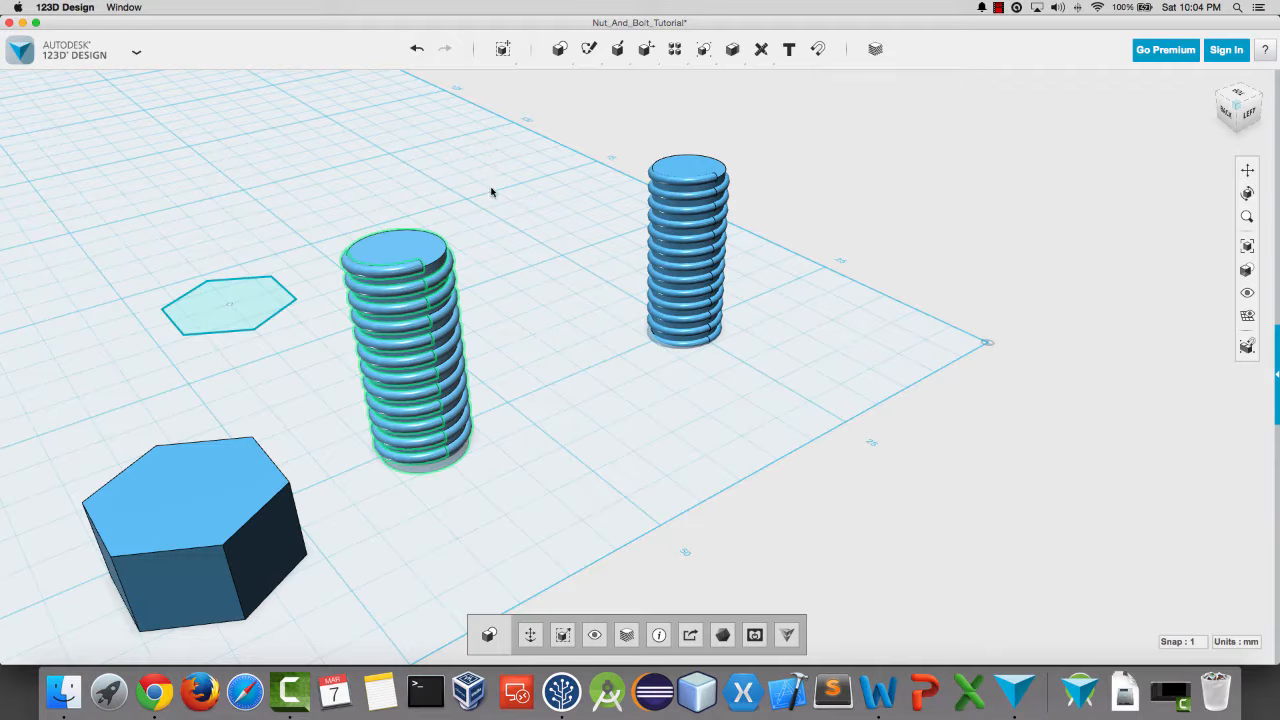
{"action": "mouse_move", "coordinate": [729, 49]}
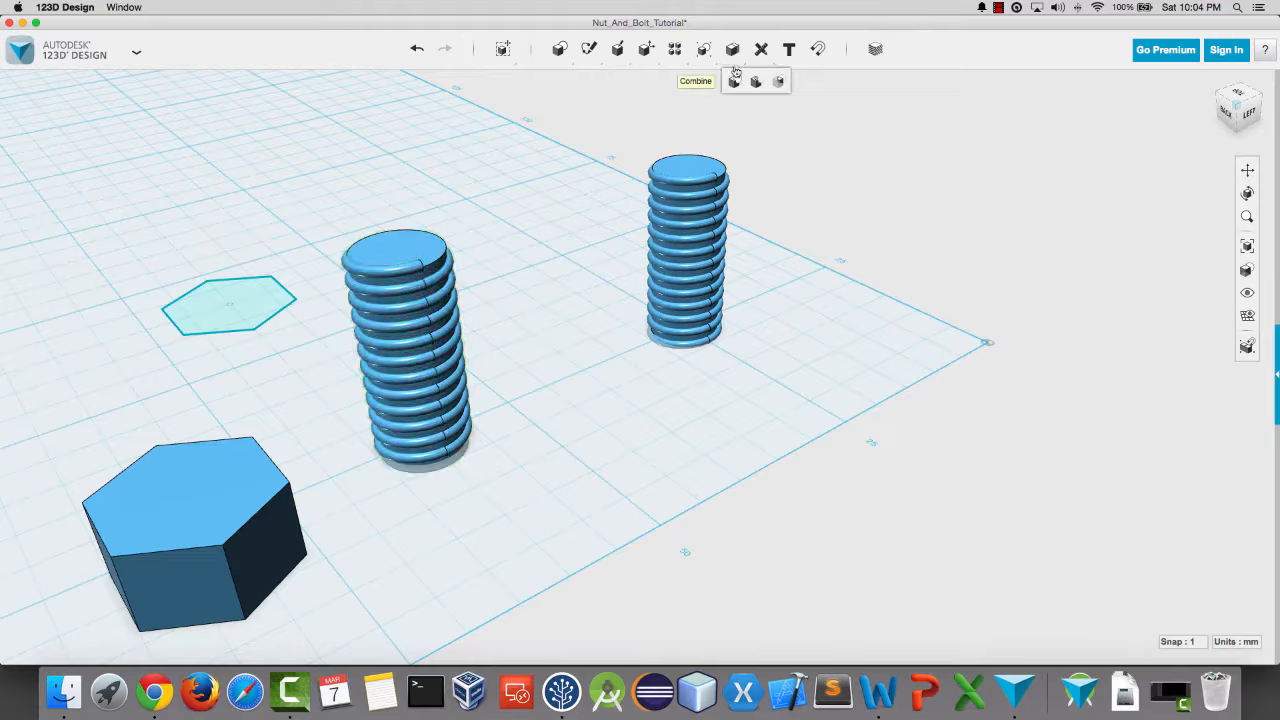
{"action": "left_click", "coordinate": [735, 81]}
{"action": "left_click", "coordinate": [399, 242]}
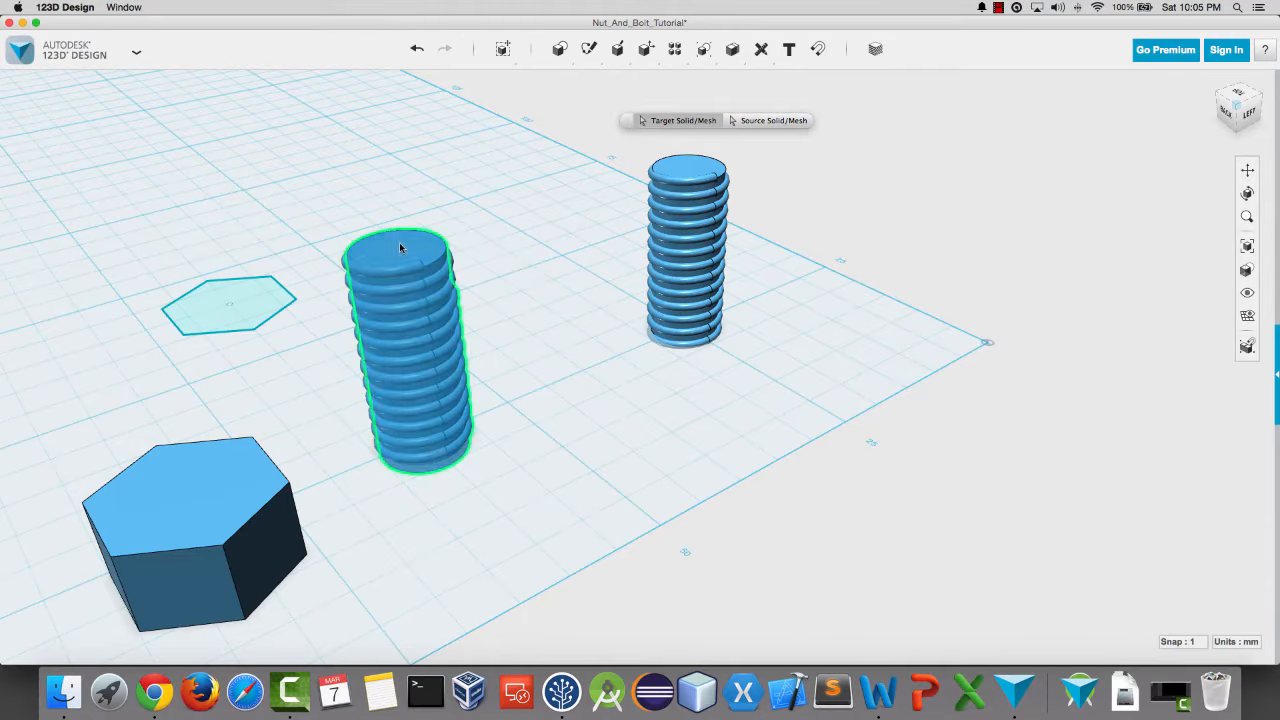
{"action": "left_click_drag", "start_coordinate": [354, 512], "coordinate": [576, 175]}
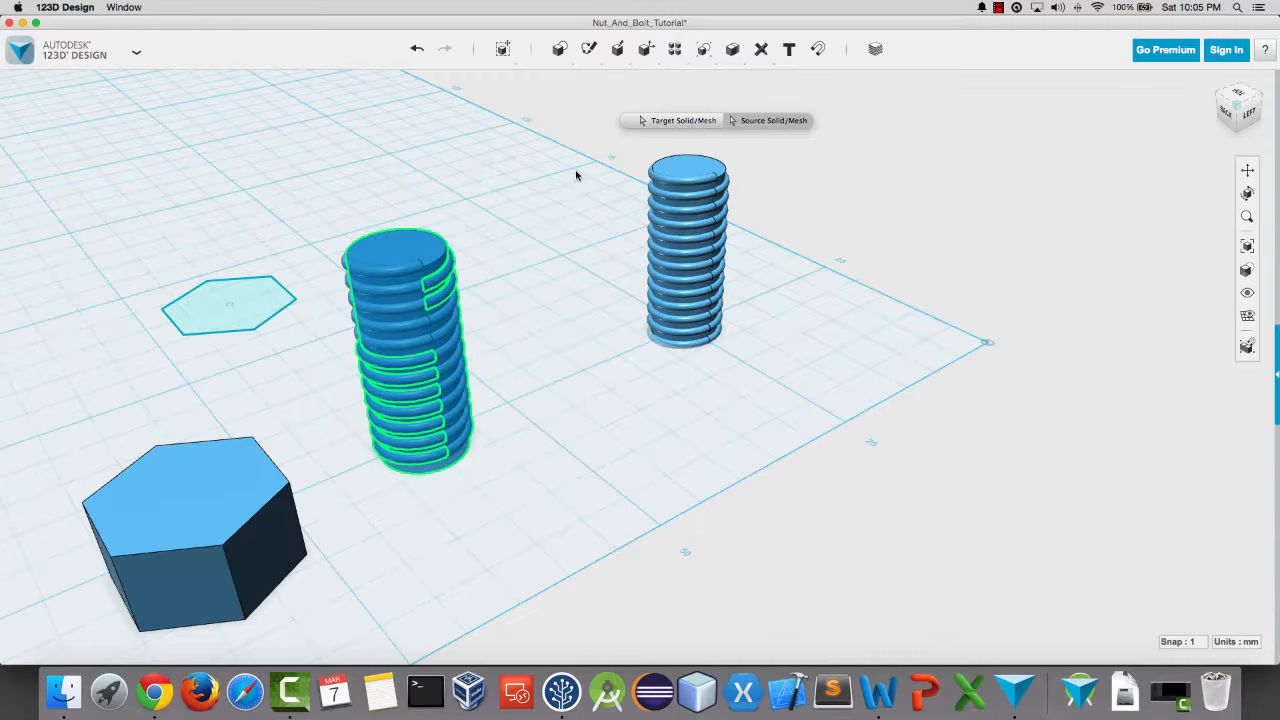
{"action": "left_click", "coordinate": [662, 106]}
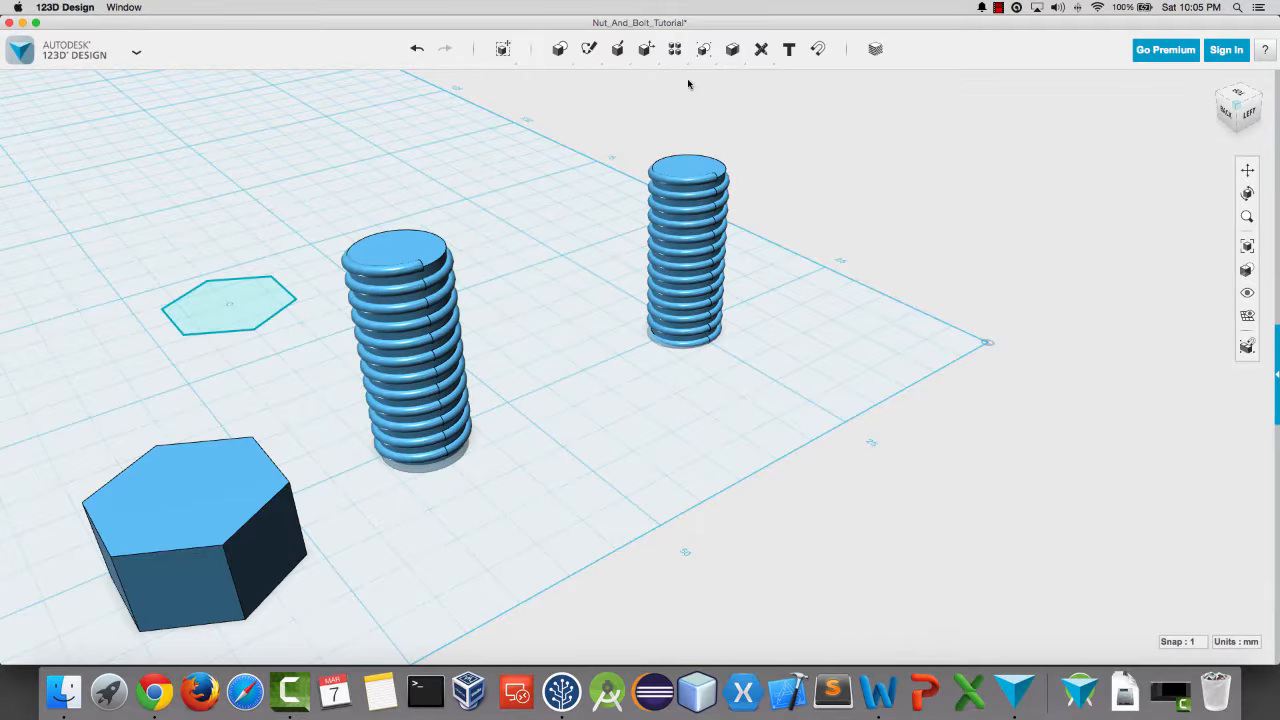
Step: Merge the enlarged cylinder with all of its half-ring thread segments into one solid
{"action": "mouse_move", "coordinate": [732, 49]}
{"action": "left_click", "coordinate": [734, 82]}
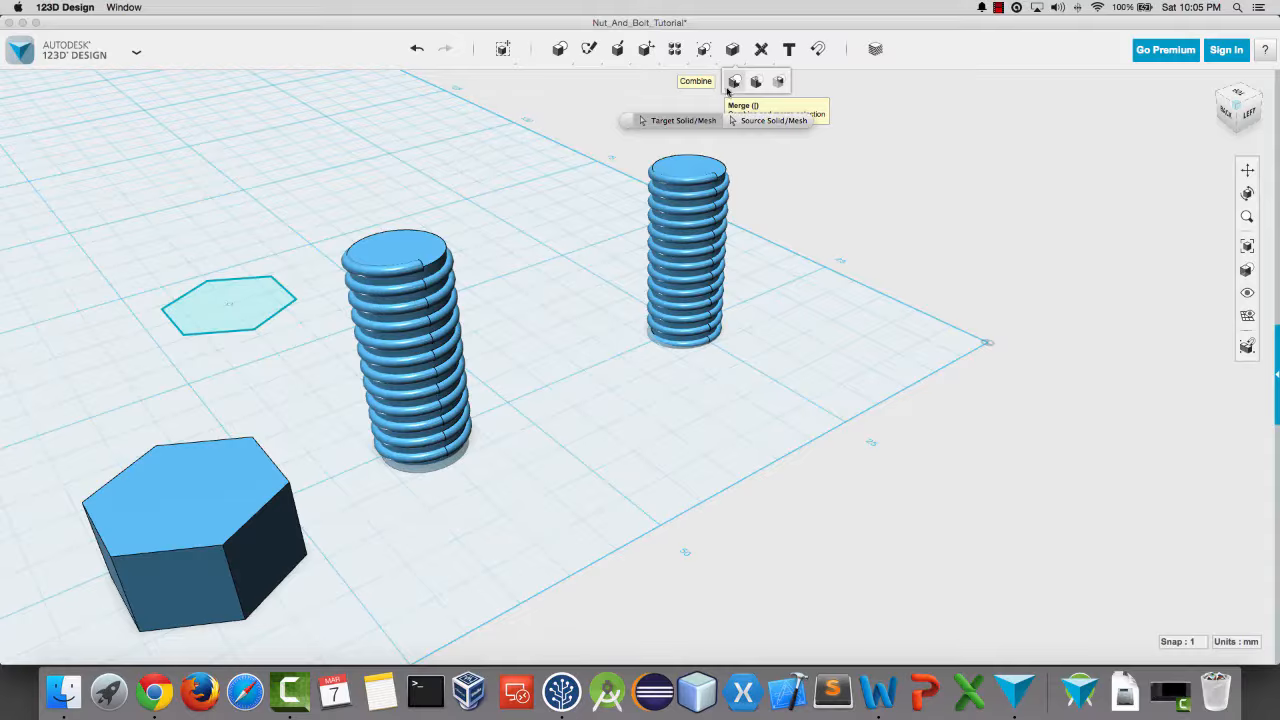
{"action": "left_click", "coordinate": [402, 252]}
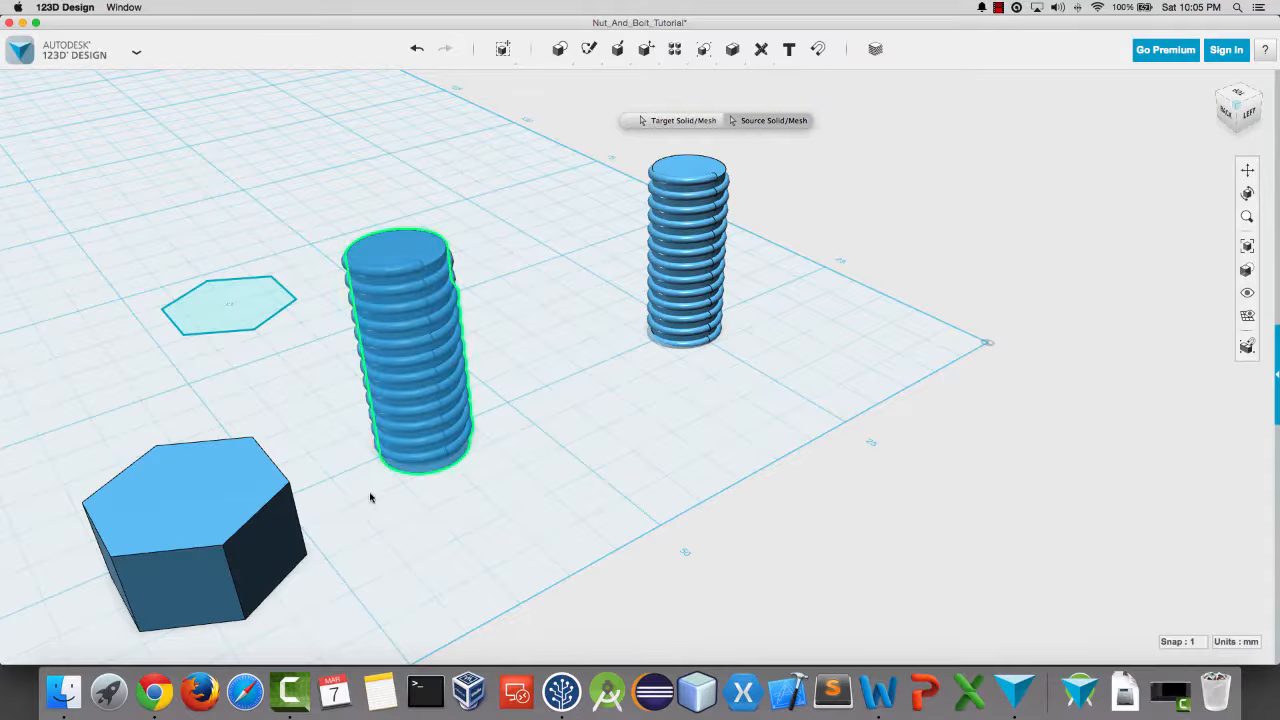
{"action": "left_click_drag", "start_coordinate": [321, 508], "coordinate": [546, 138]}
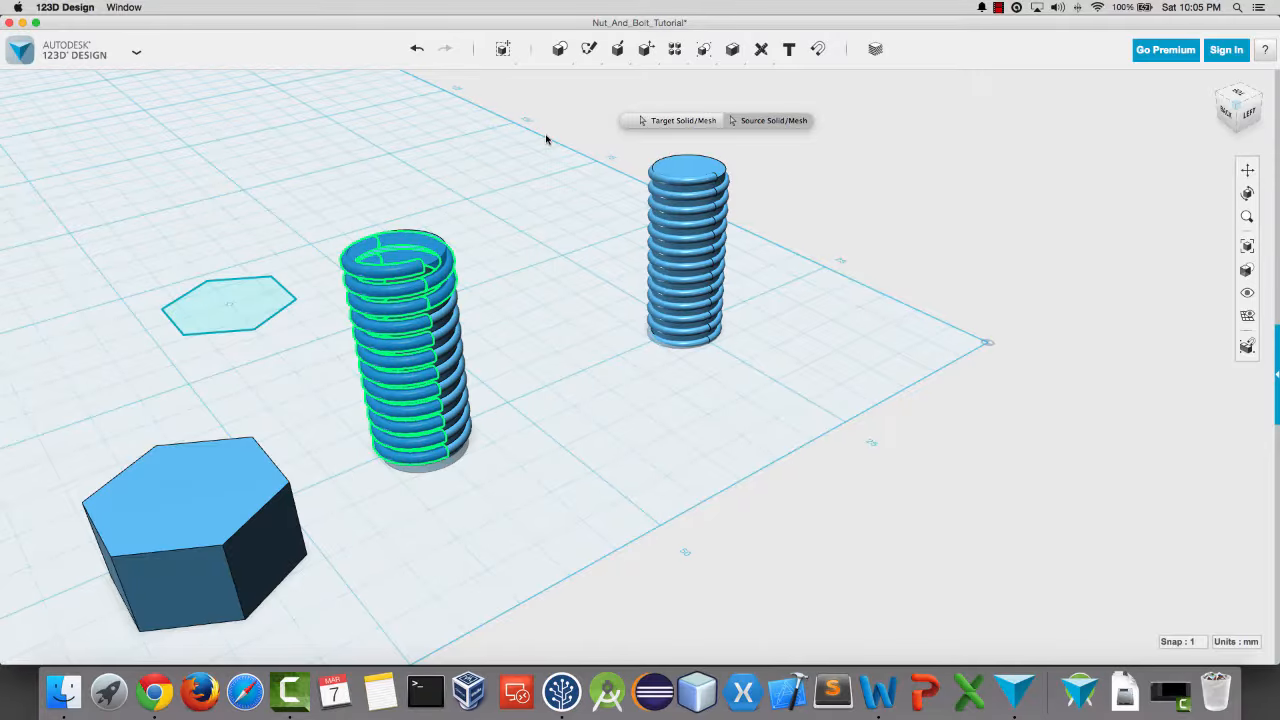
{"action": "key", "text": "Return"}
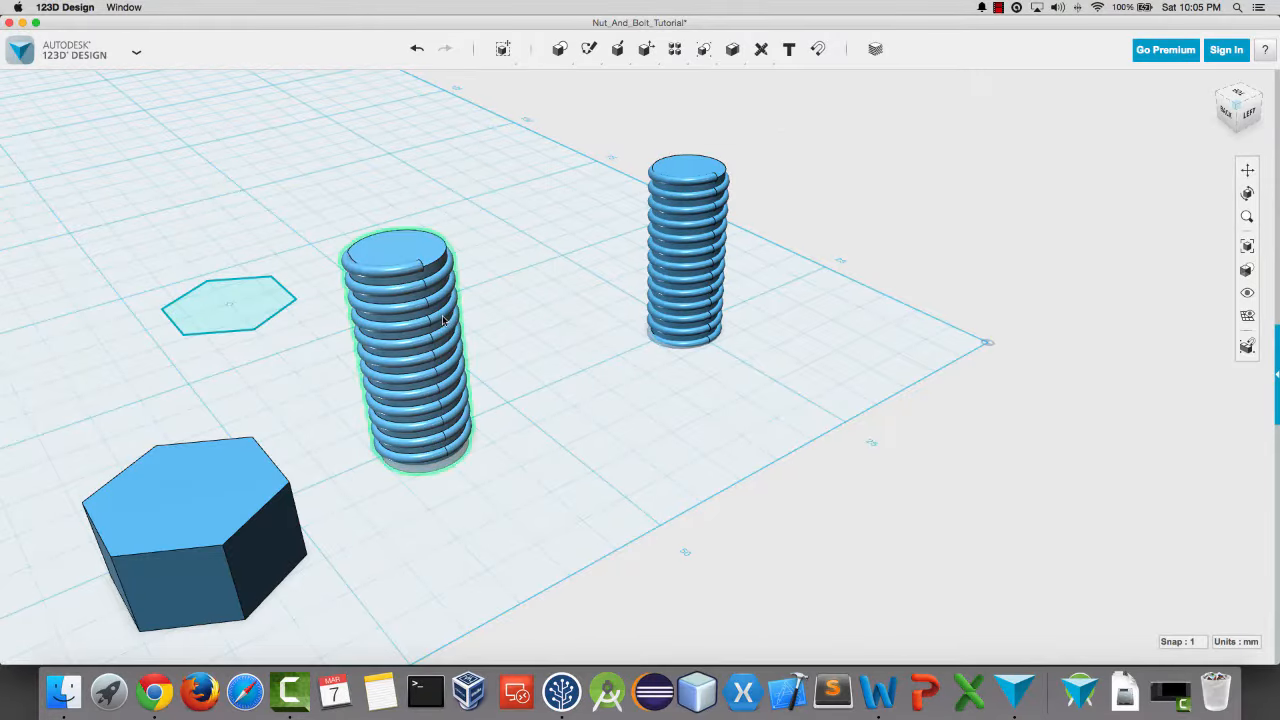
{"action": "left_click", "coordinate": [446, 319]}
{"action": "left_click", "coordinate": [520, 289]}
Step: Snap the bottom face of the enlarged threaded cylinder onto the top face of the 8 mm hexagonal prism
{"action": "right_click_drag", "start_coordinate": [521, 288], "coordinate": [517, 183]}
{"action": "scroll", "coordinate": [524, 319], "scroll_direction": "down", "scroll_amount": 3}
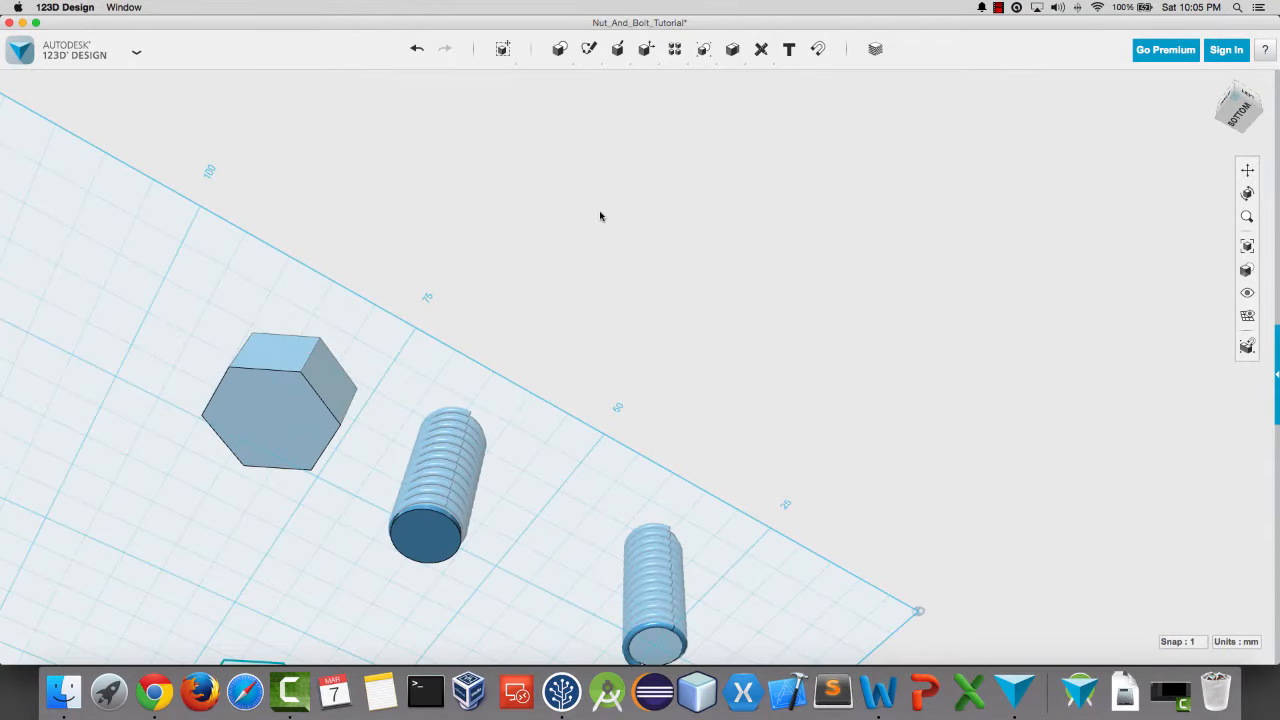
{"action": "left_click", "coordinate": [817, 55]}
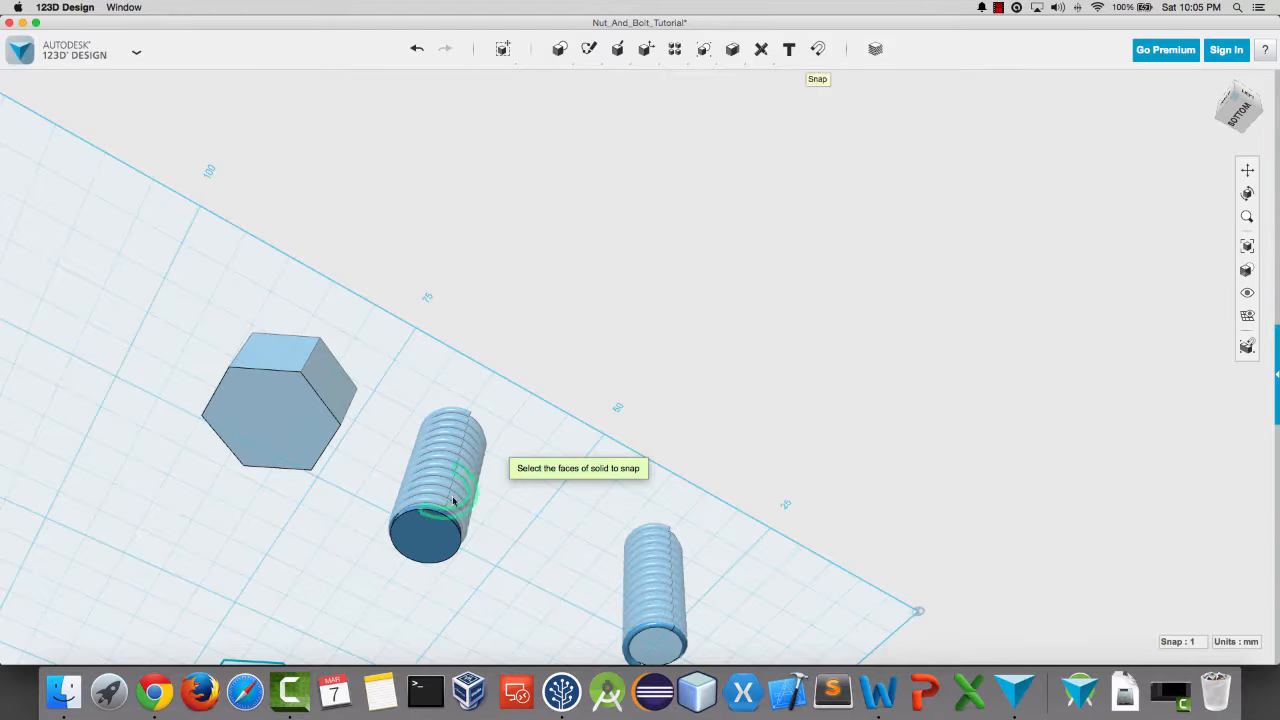
{"action": "left_click", "coordinate": [427, 542]}
{"action": "right_click_drag", "start_coordinate": [494, 291], "coordinate": [480, 400]}
{"action": "left_click", "coordinate": [417, 343]}
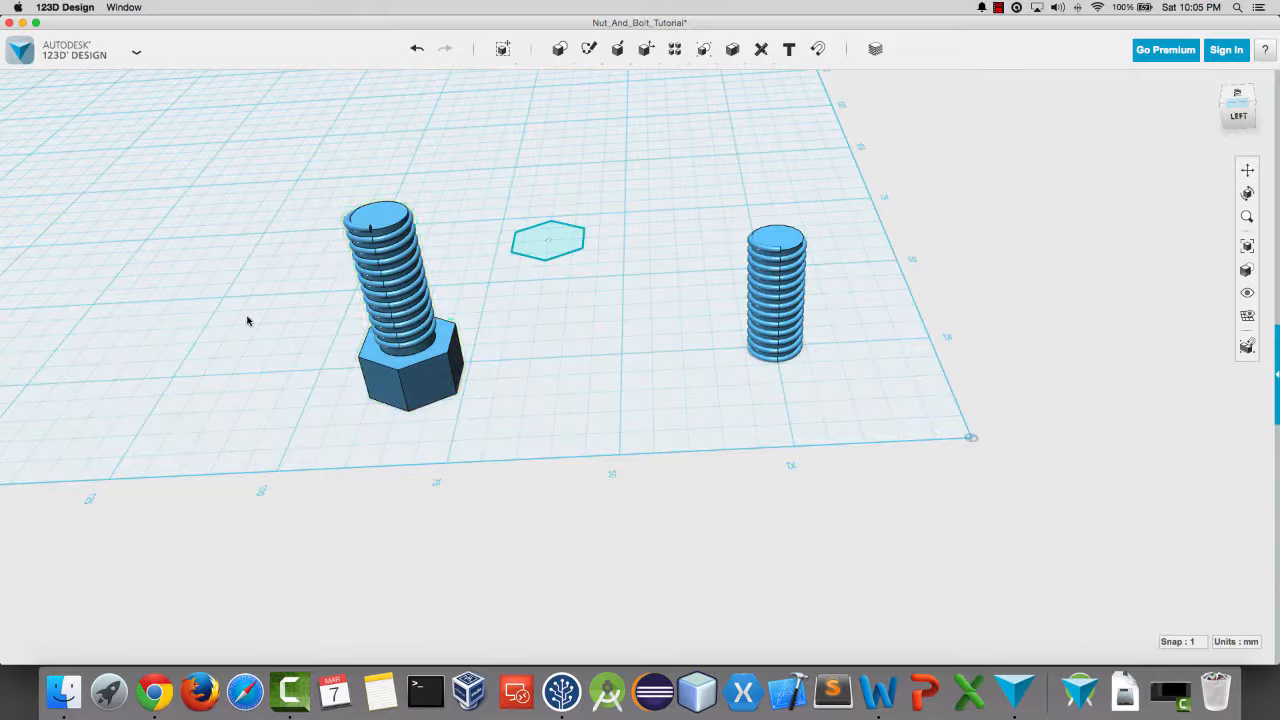
Step: Move only the enlarged threaded cylinder 14 mm down through the hexagonal prism, so it protrudes at both ends
{"action": "left_click", "coordinate": [392, 345]}
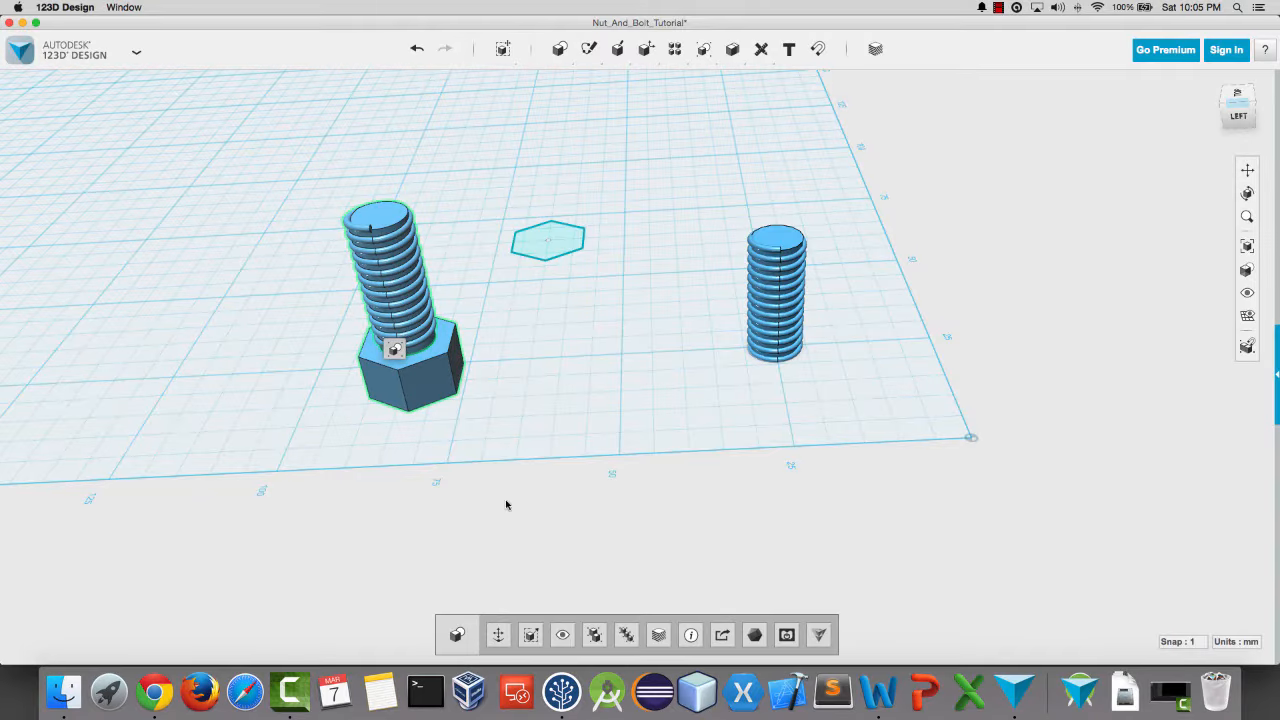
{"action": "mouse_move", "coordinate": [395, 349]}
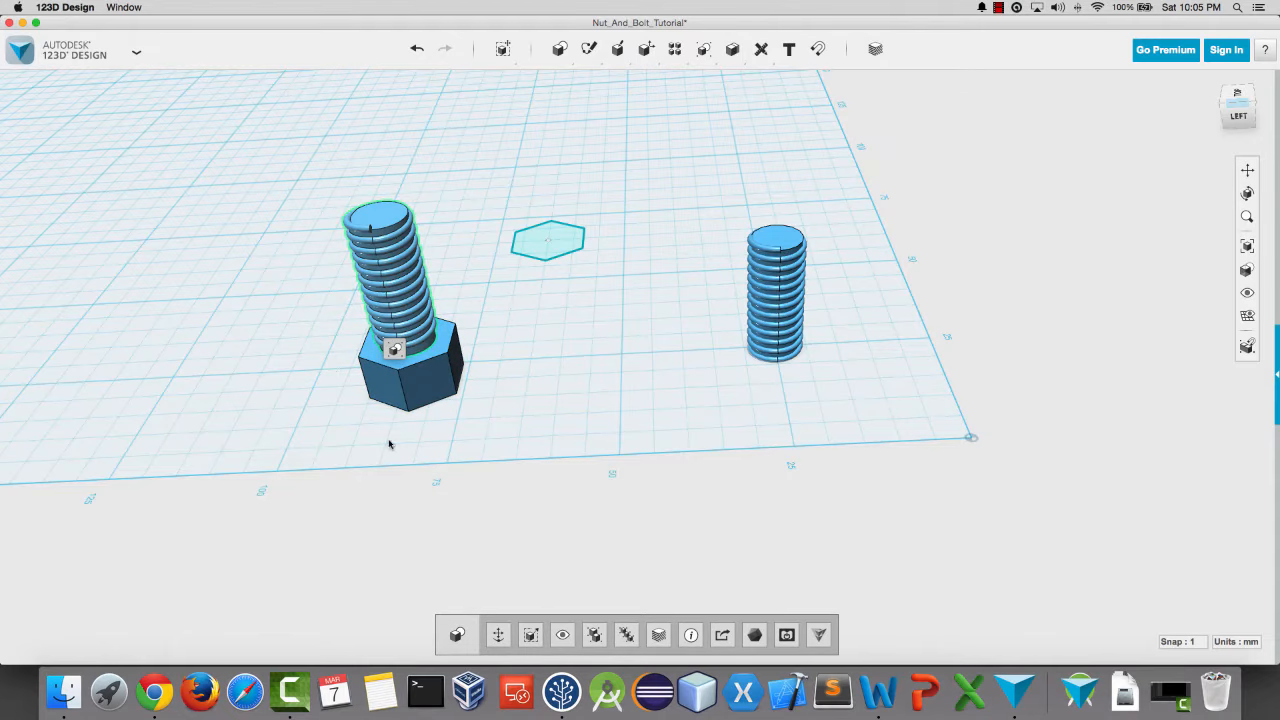
{"action": "left_click", "coordinate": [498, 635]}
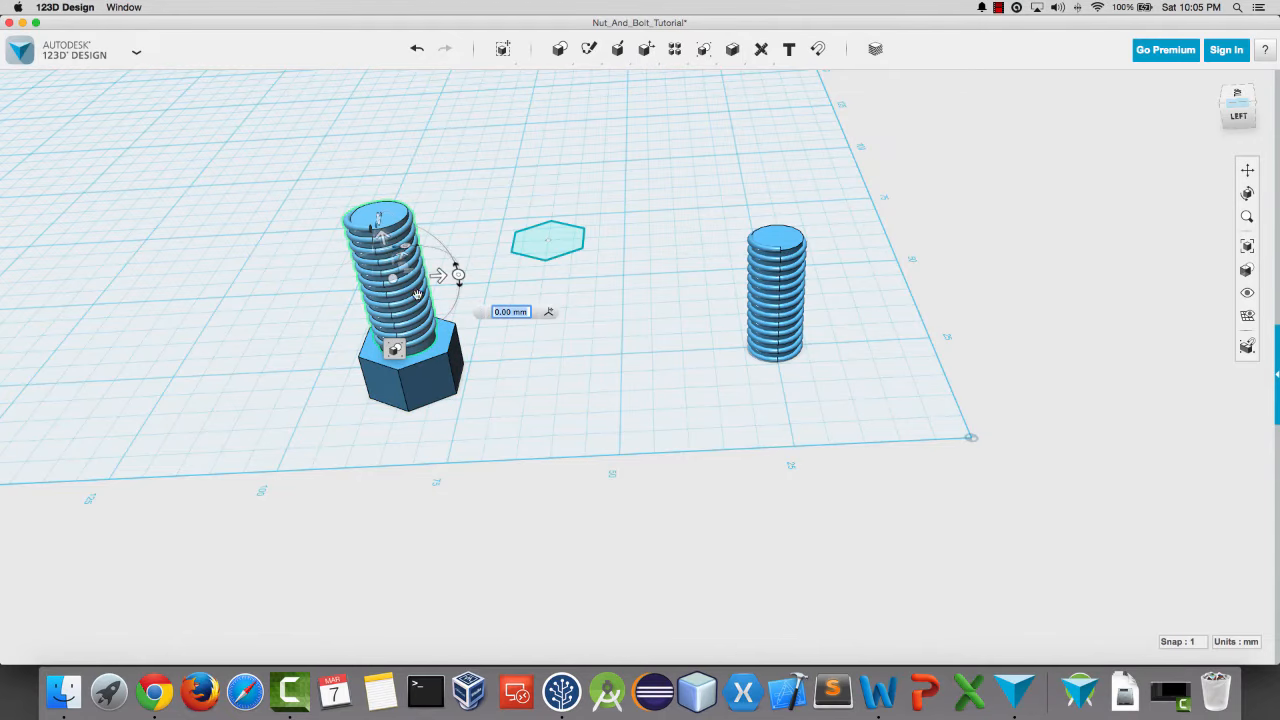
{"action": "left_click_drag", "start_coordinate": [388, 243], "coordinate": [396, 322]}
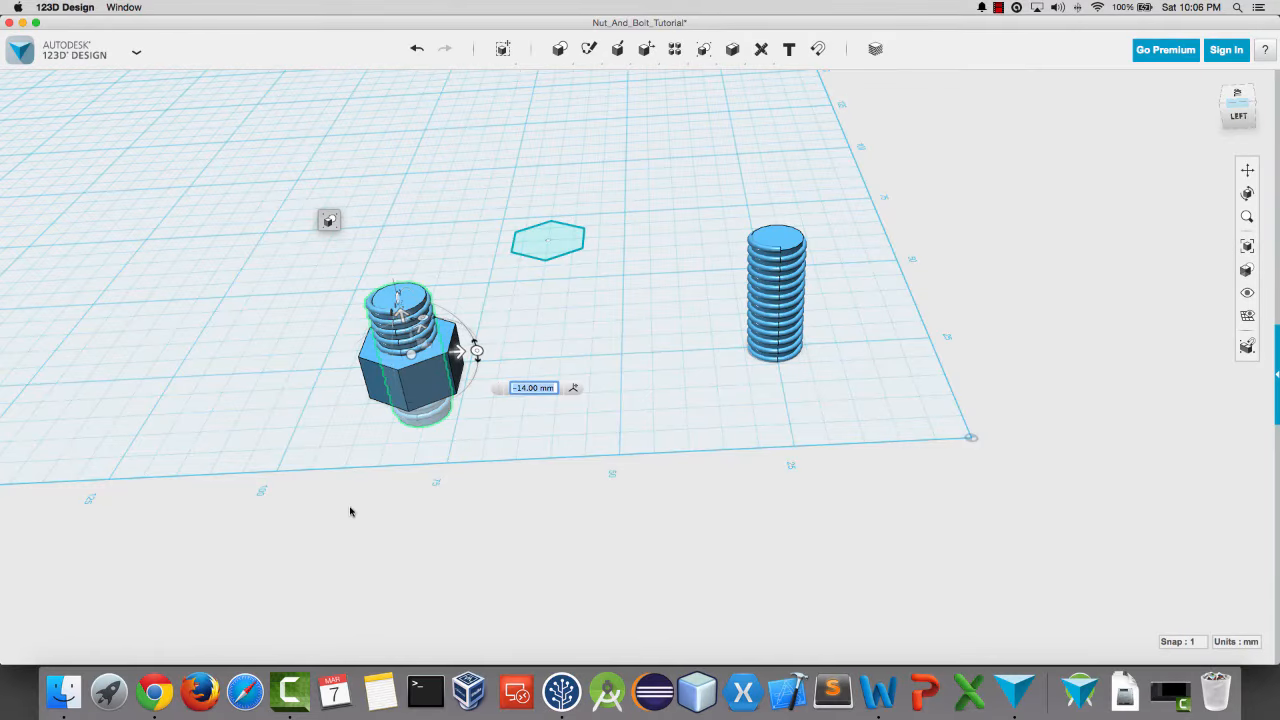
{"action": "scroll", "coordinate": [350, 511], "scroll_direction": "down", "scroll_amount": 3}
{"action": "scroll", "coordinate": [350, 511], "scroll_direction": "up", "scroll_amount": 10}
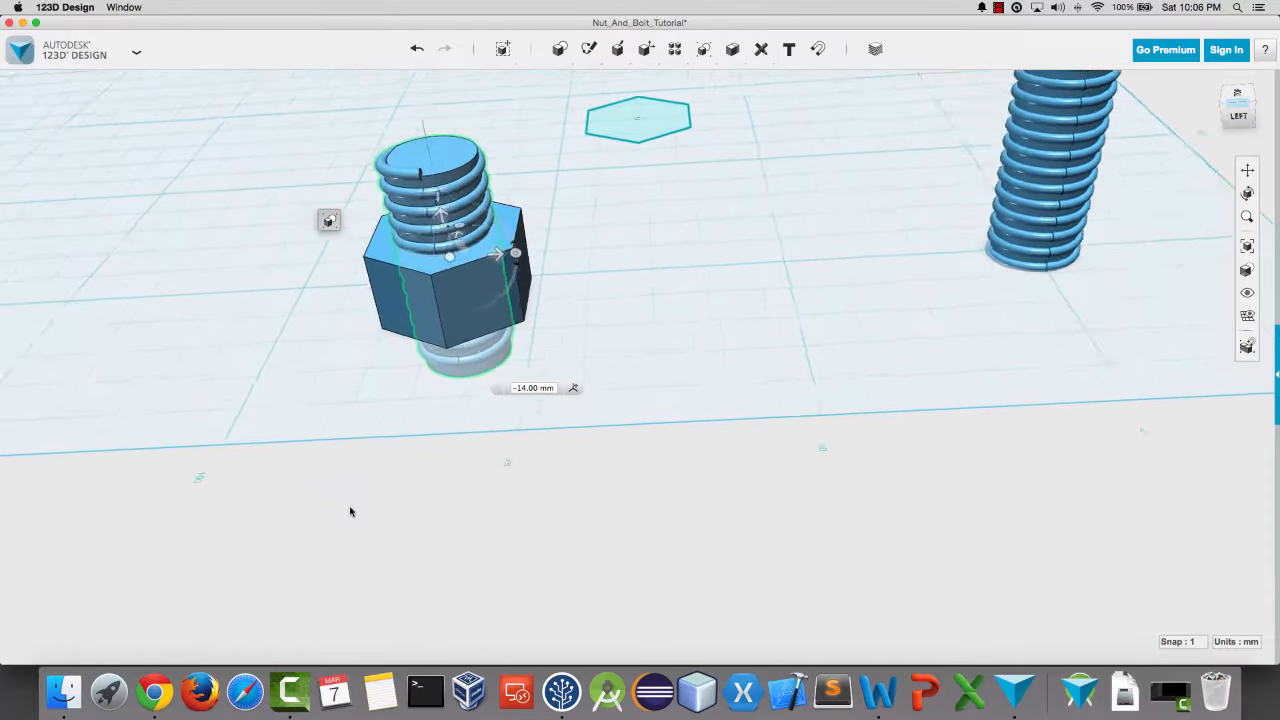
{"action": "right_click_drag", "start_coordinate": [350, 510], "coordinate": [351, 474]}
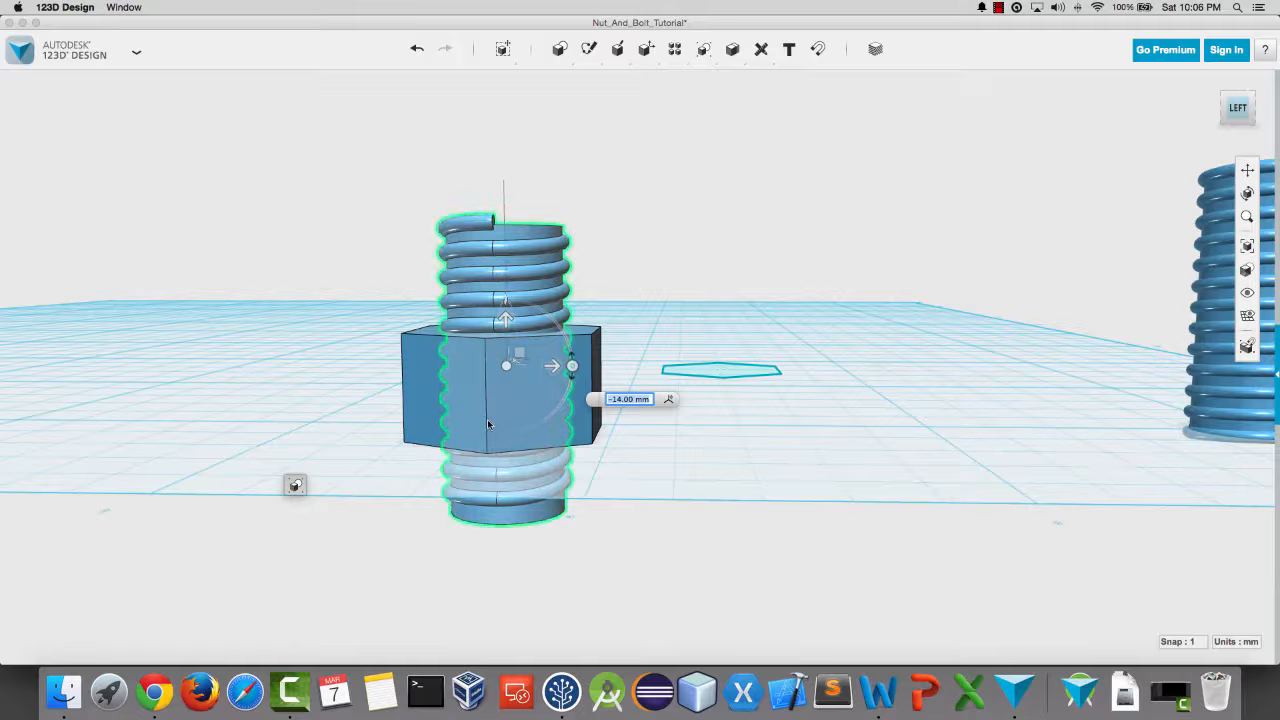
{"action": "left_click", "coordinate": [595, 220]}
Step: Subtract the enlarged threaded cylinder from the hexagonal prism to form the nut's threaded hole
{"action": "mouse_move", "coordinate": [727, 51]}
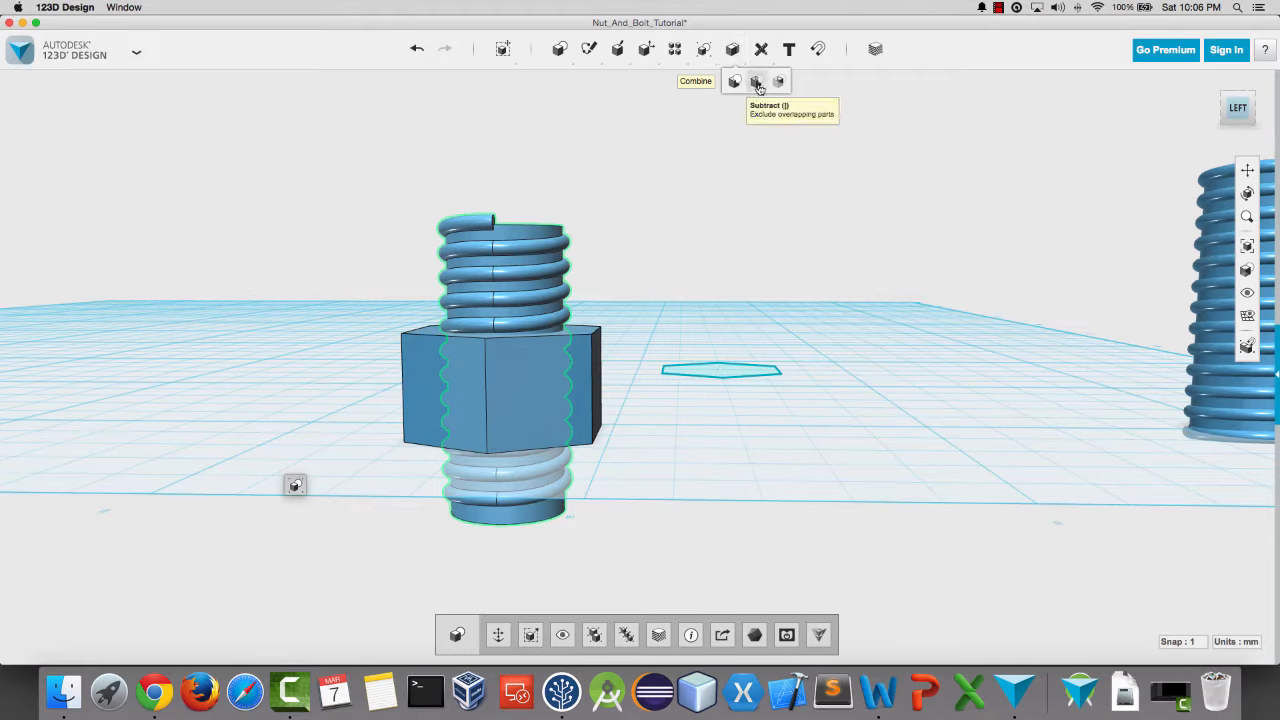
{"action": "left_click", "coordinate": [758, 84]}
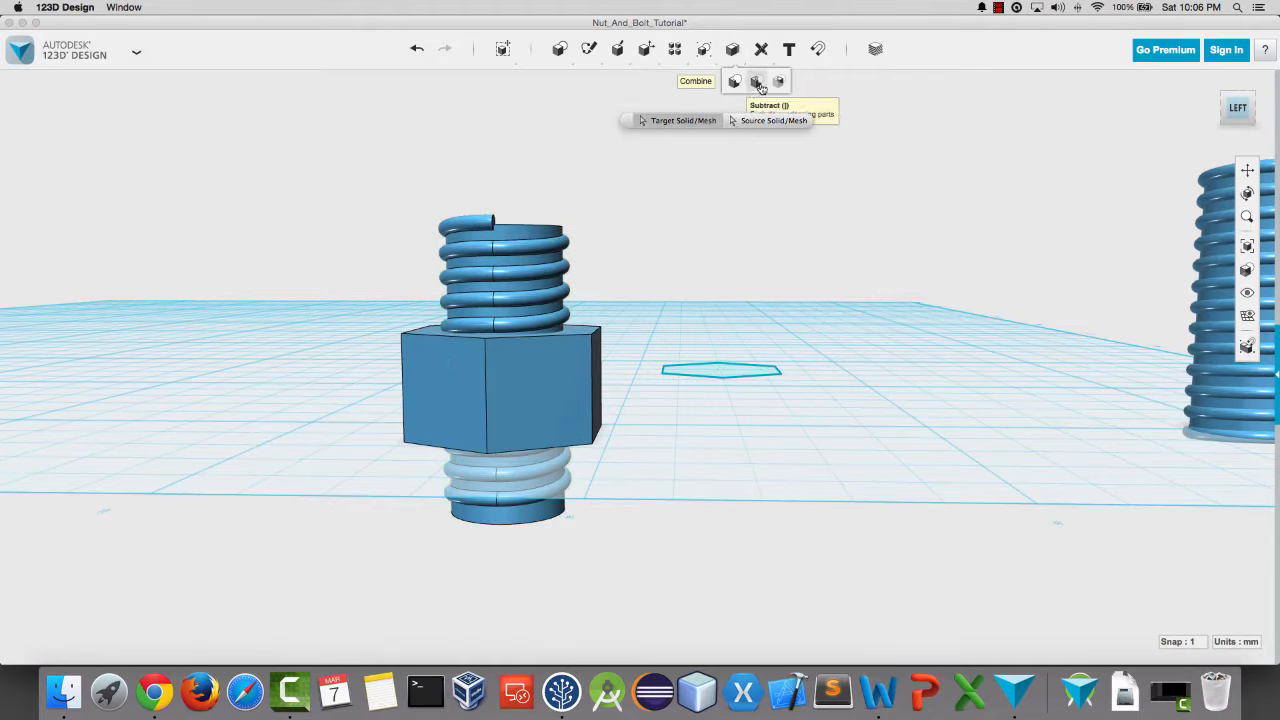
{"action": "left_click", "coordinate": [537, 416]}
{"action": "left_click", "coordinate": [528, 270]}
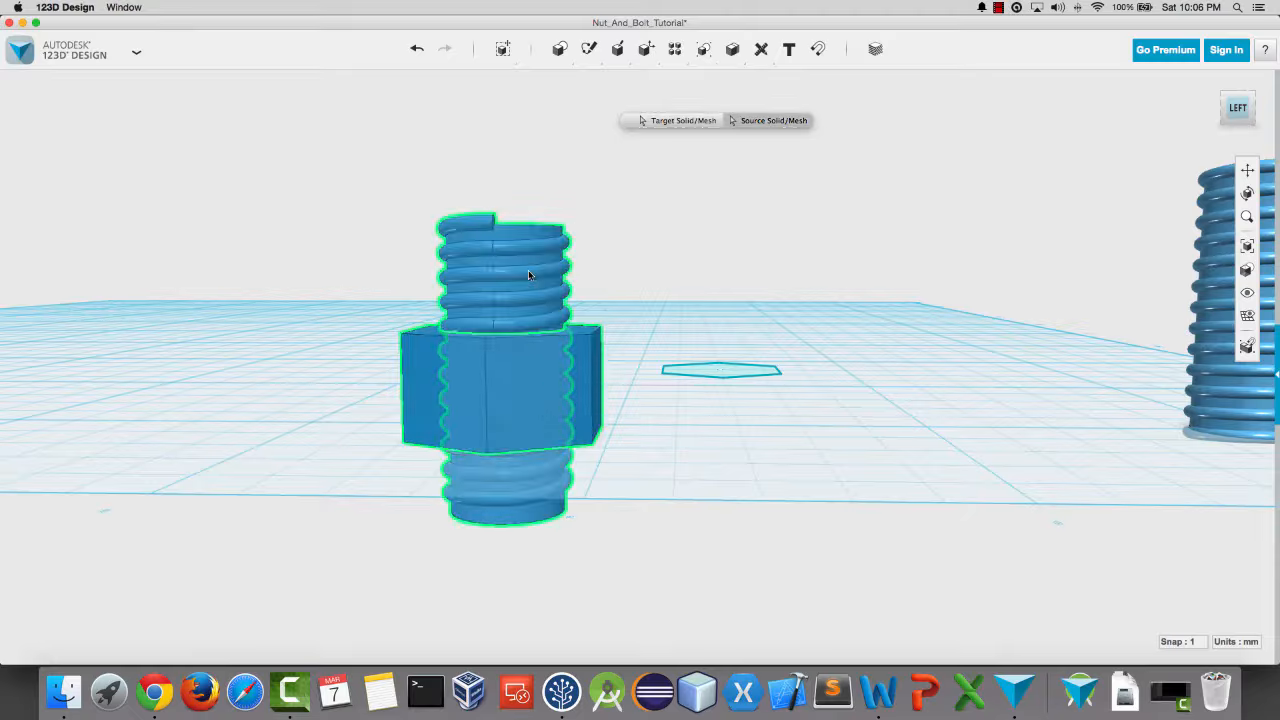
{"action": "key", "text": "Return"}
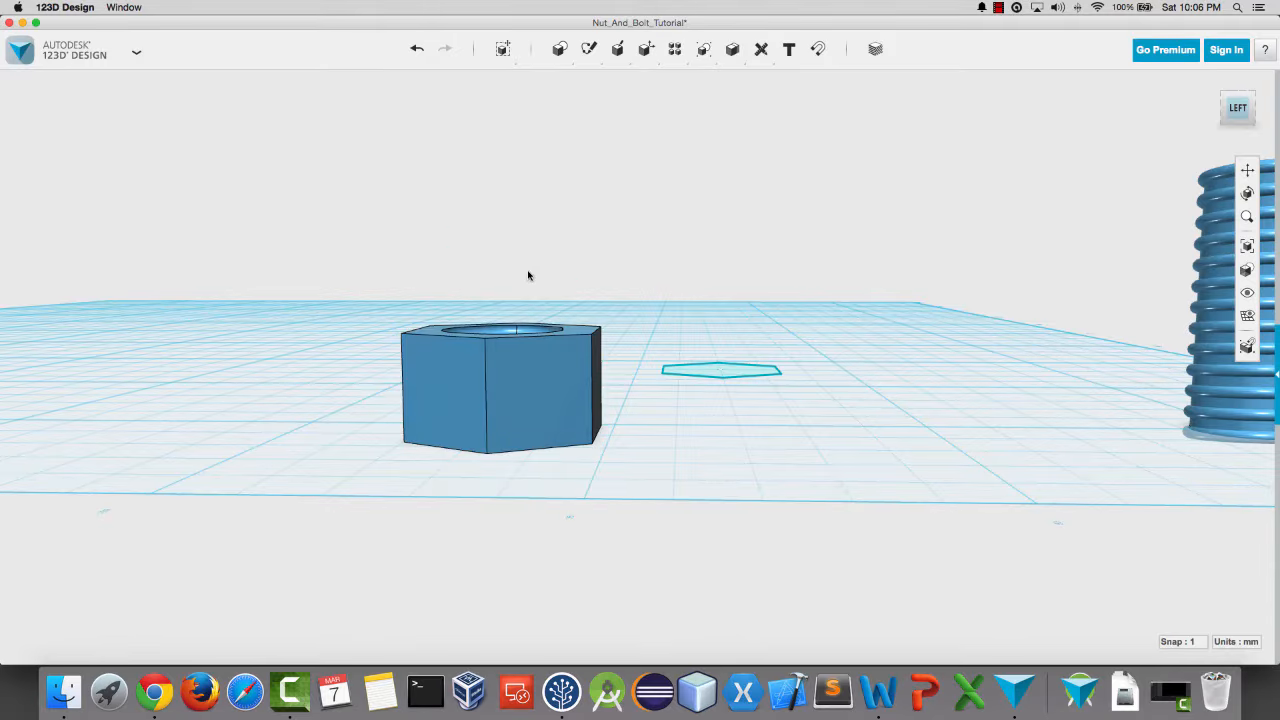
Step: Extrude the hexagon sketch 4 mm into a flat prism for the bolt head
{"action": "right_click_drag", "start_coordinate": [420, 251], "coordinate": [420, 302]}
{"action": "scroll", "coordinate": [420, 302], "scroll_direction": "down", "scroll_amount": 5}
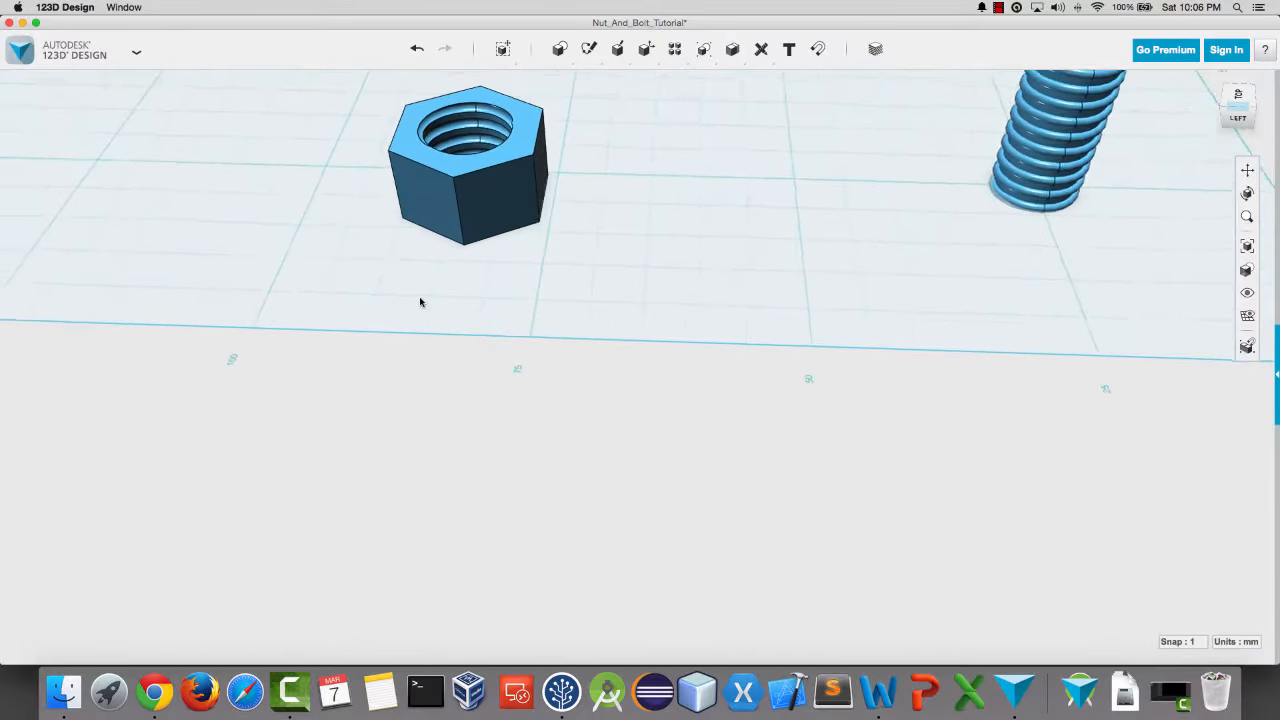
{"action": "scroll", "coordinate": [420, 300], "scroll_direction": "up", "scroll_amount": 4}
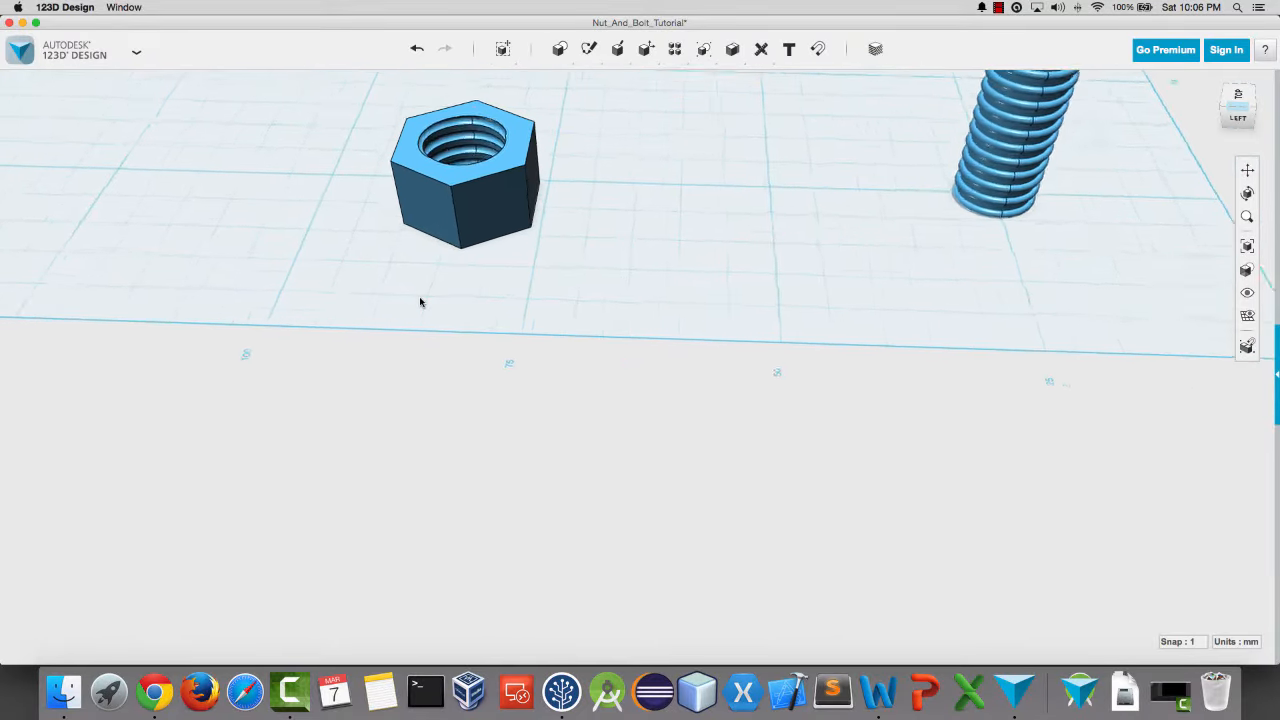
{"action": "right_click_drag", "start_coordinate": [420, 300], "coordinate": [421, 269]}
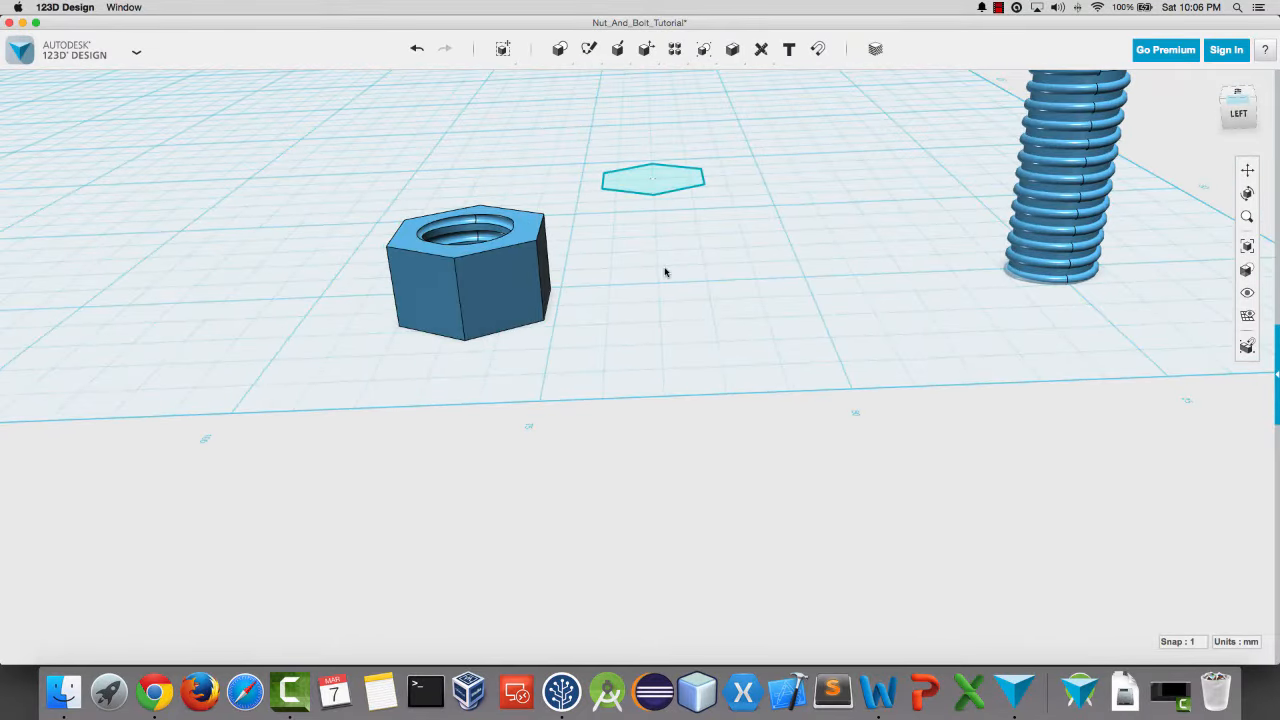
{"action": "mouse_move", "coordinate": [663, 271]}
{"action": "right_mouse_down"}
{"action": "mouse_move", "coordinate": [666, 249]}
{"action": "mouse_move", "coordinate": [665, 268]}
{"action": "right_mouse_up"}
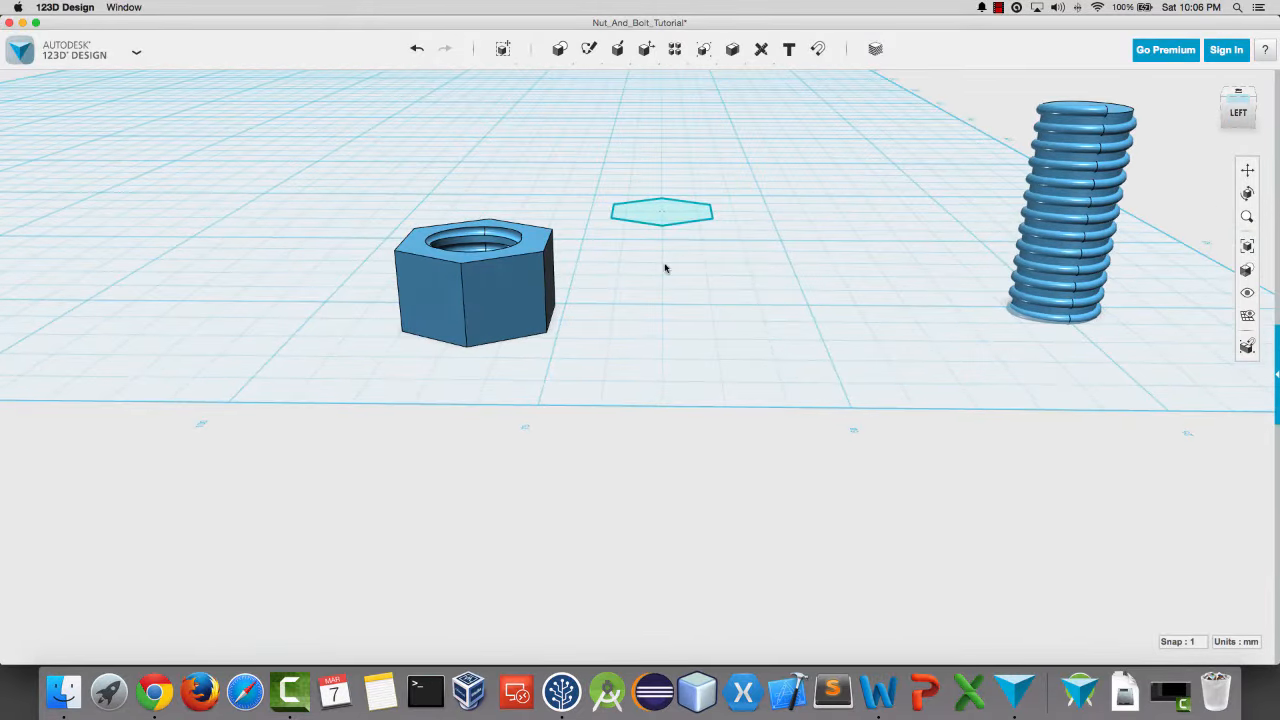
{"action": "left_click", "coordinate": [686, 211]}
{"action": "mouse_move", "coordinate": [711, 266]}
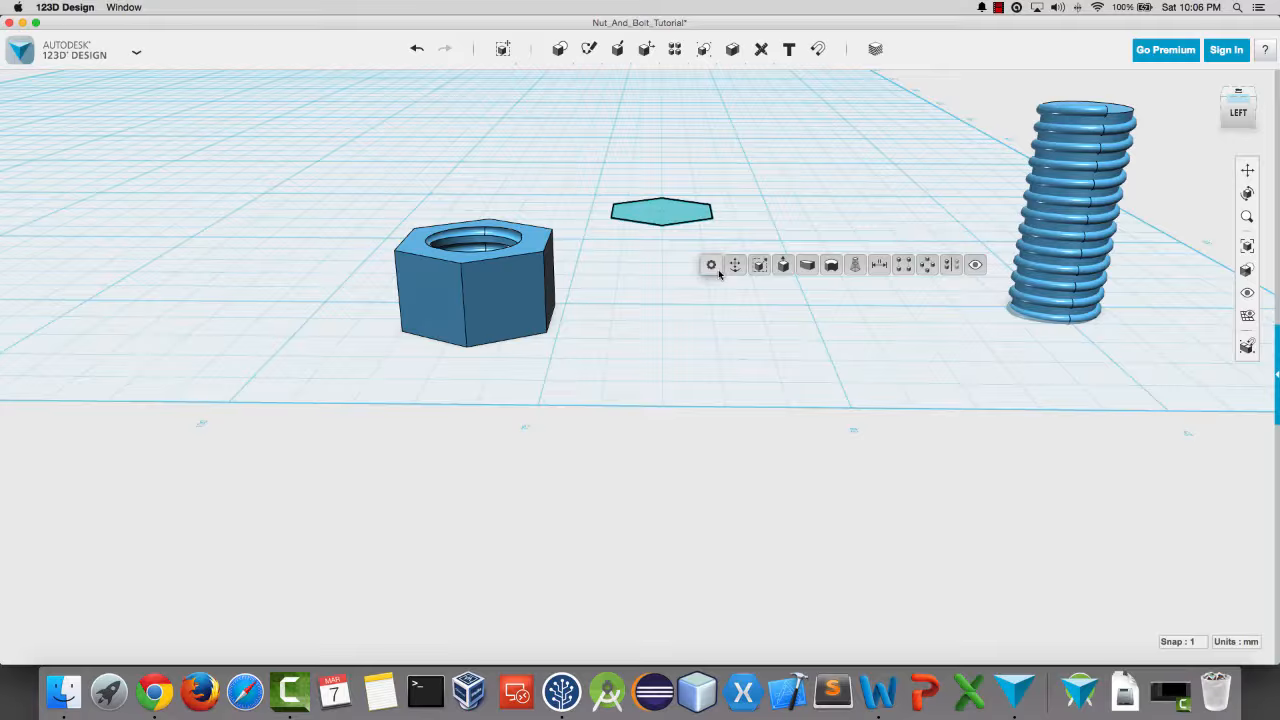
{"action": "left_click", "coordinate": [784, 266]}
{"action": "type", "text": "4"}
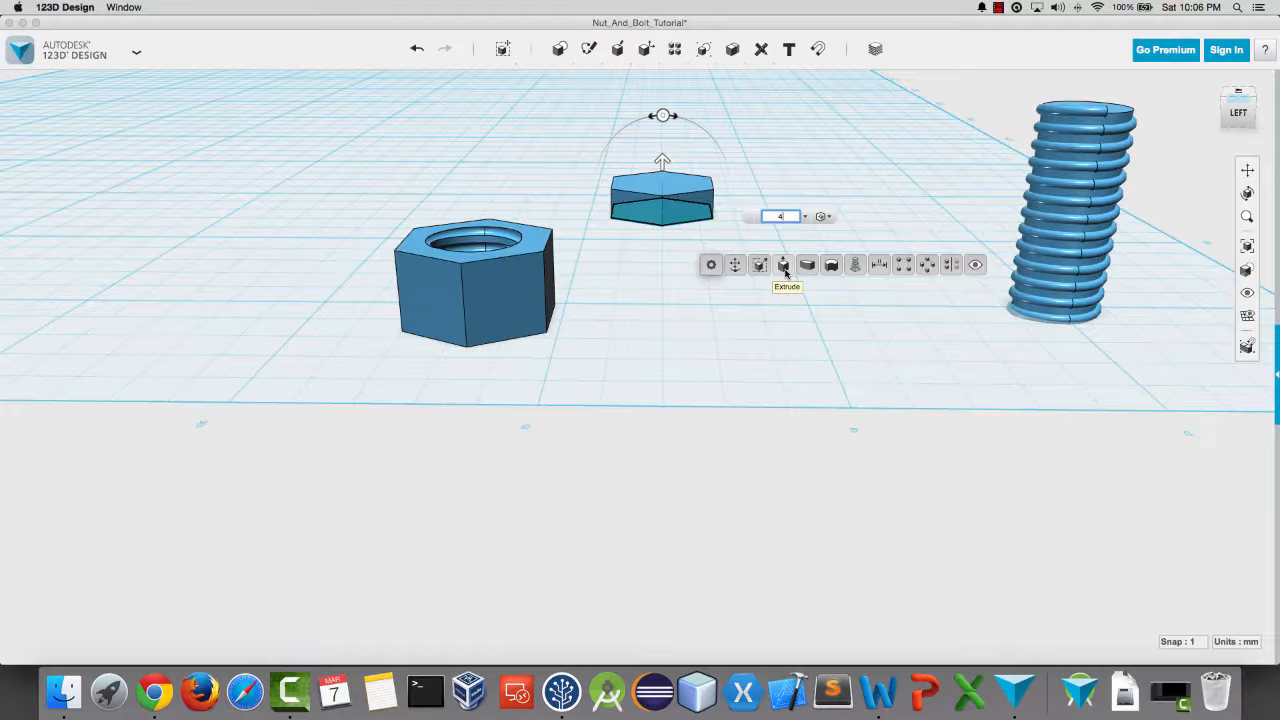
{"action": "key", "text": "Return"}
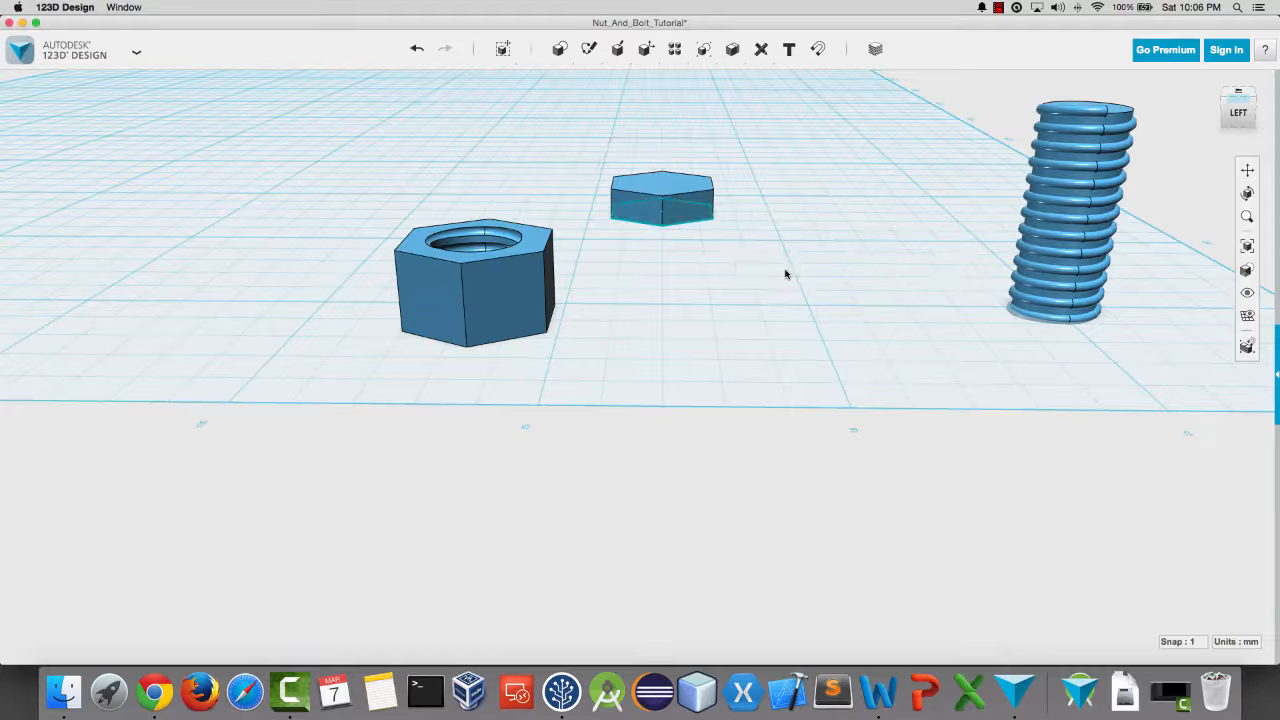
Step: Snap the top face of the 4 mm hexagonal prism onto the top face of the original threaded cylinder
{"action": "left_click", "coordinate": [819, 49]}
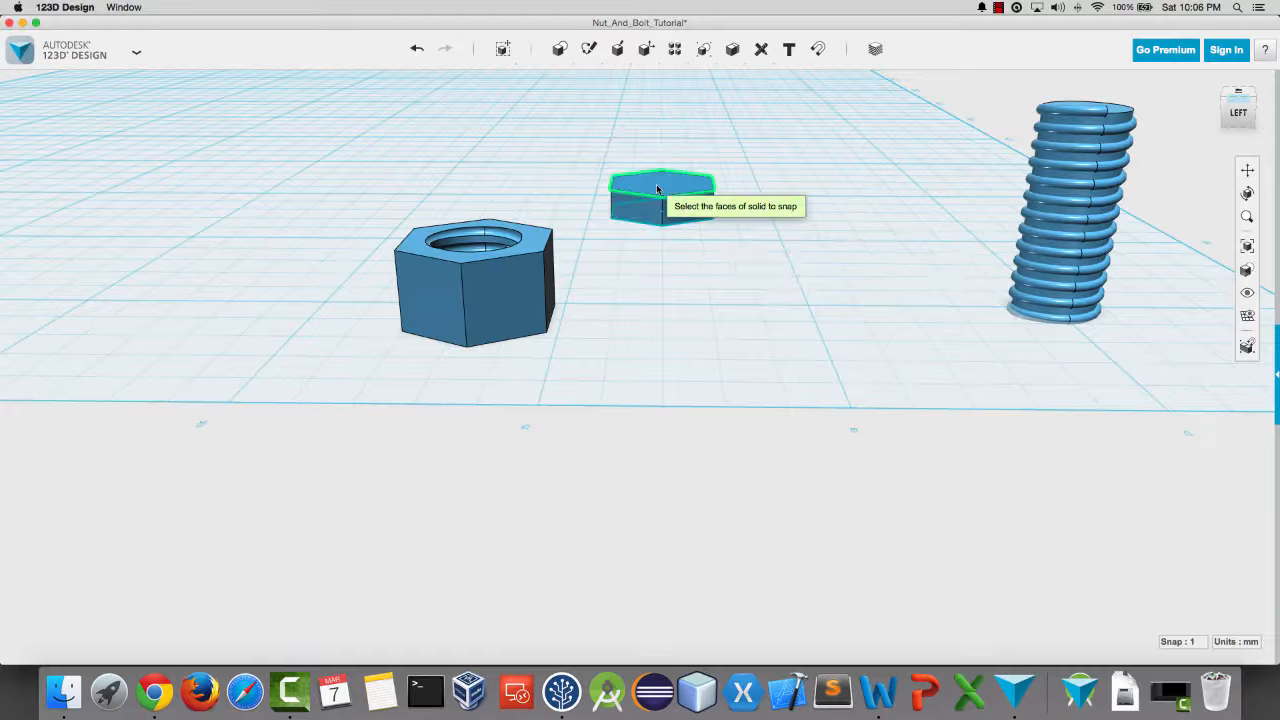
{"action": "mouse_move", "coordinate": [836, 125]}
{"action": "right_mouse_down"}
{"action": "mouse_move", "coordinate": [836, 162]}
{"action": "mouse_move", "coordinate": [834, 137]}
{"action": "right_mouse_up"}
{"action": "scroll", "coordinate": [836, 162], "scroll_direction": "down", "scroll_amount": 5}
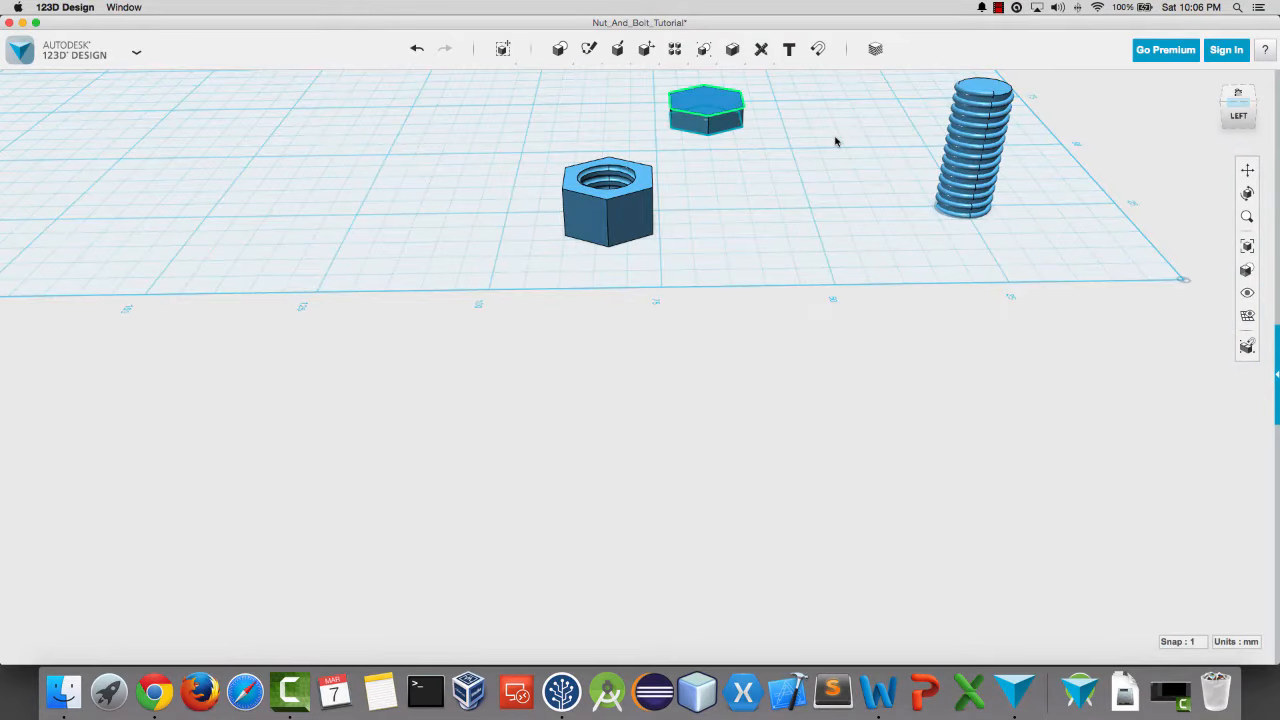
{"action": "left_click", "coordinate": [987, 91]}
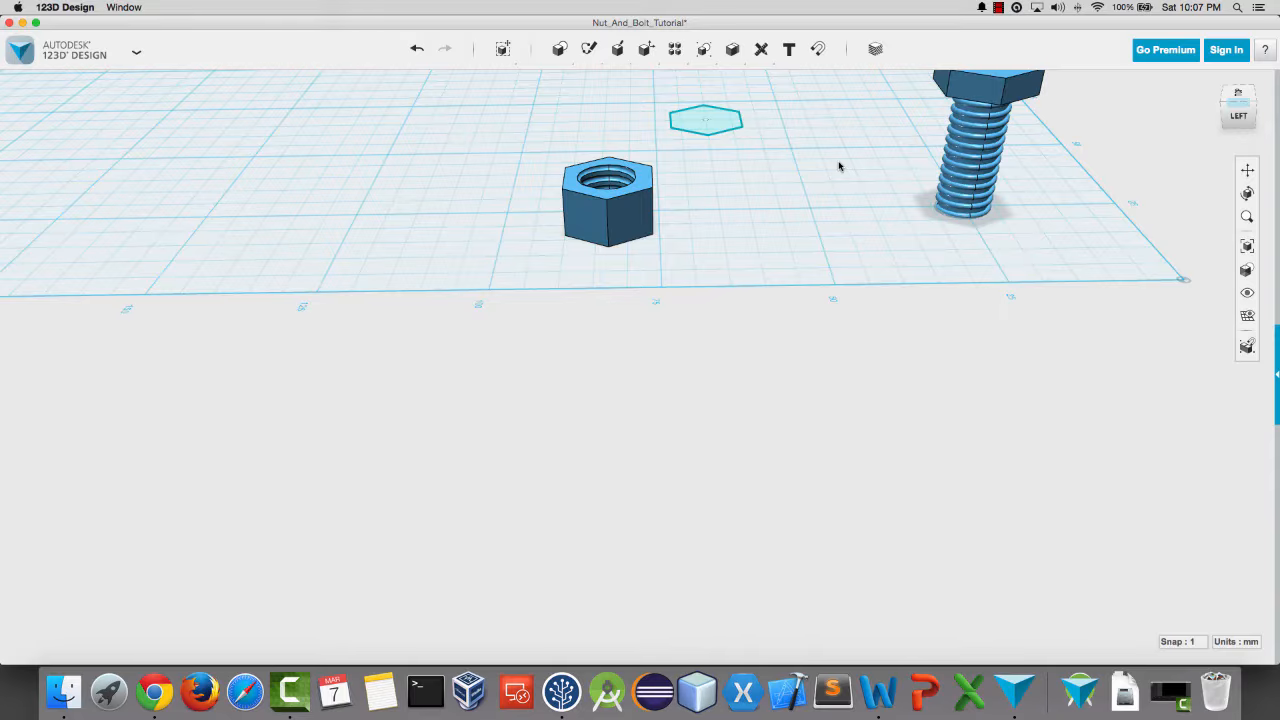
{"action": "right_click_drag", "start_coordinate": [837, 160], "coordinate": [837, 133]}
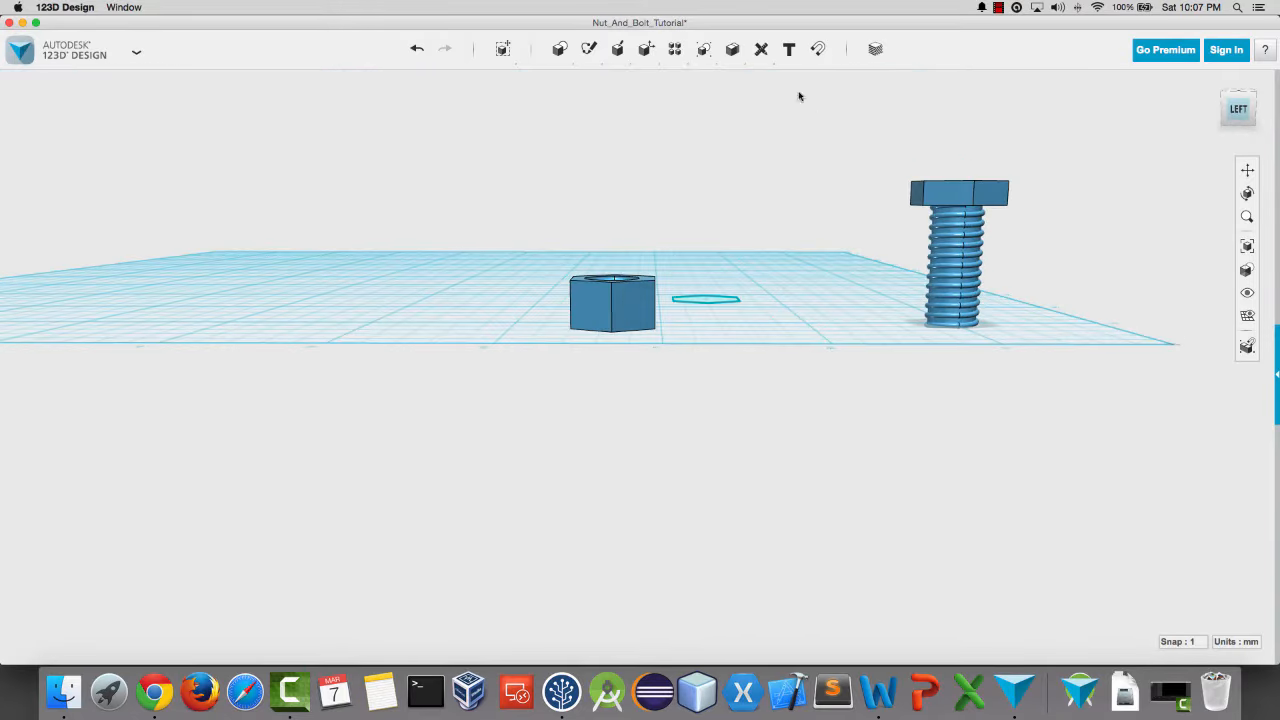
Step: Extrude the same hexagon sketch 4 mm once more to make another flat prism beside the nut and bolt
{"action": "mouse_move", "coordinate": [731, 49]}
{"action": "right_click_drag", "start_coordinate": [712, 302], "coordinate": [711, 326]}
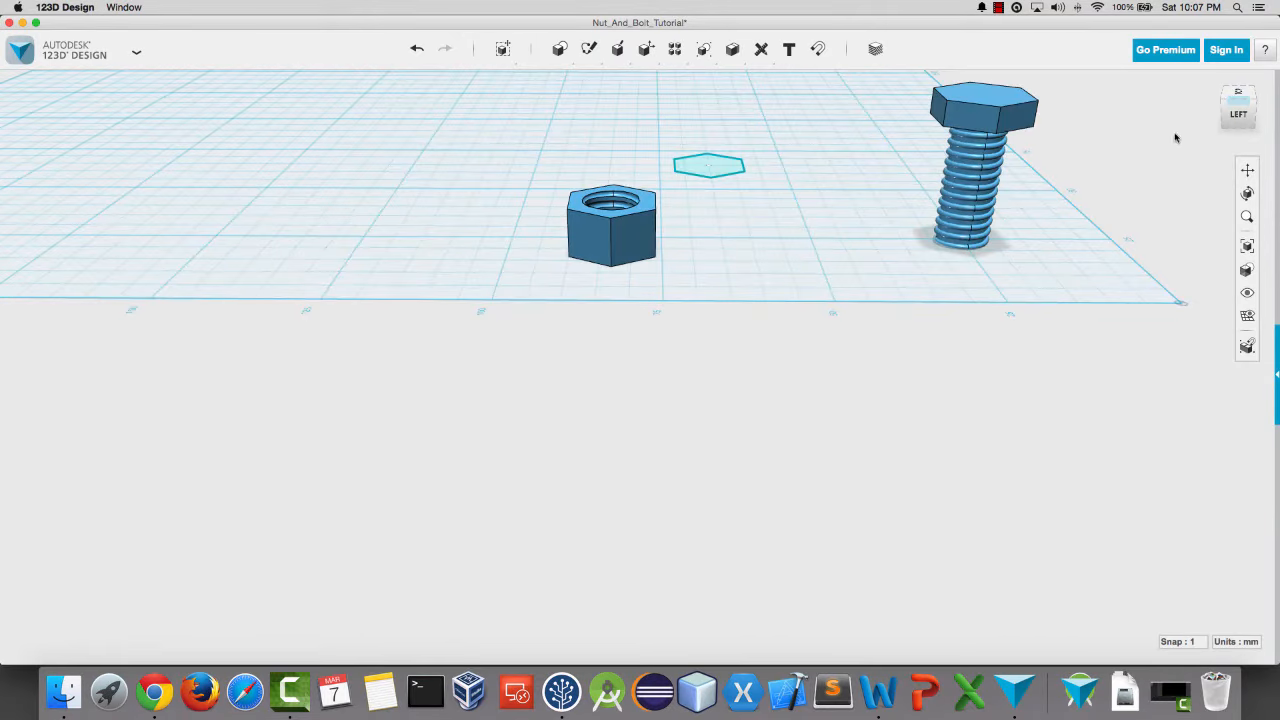
{"action": "left_click", "coordinate": [1213, 80]}
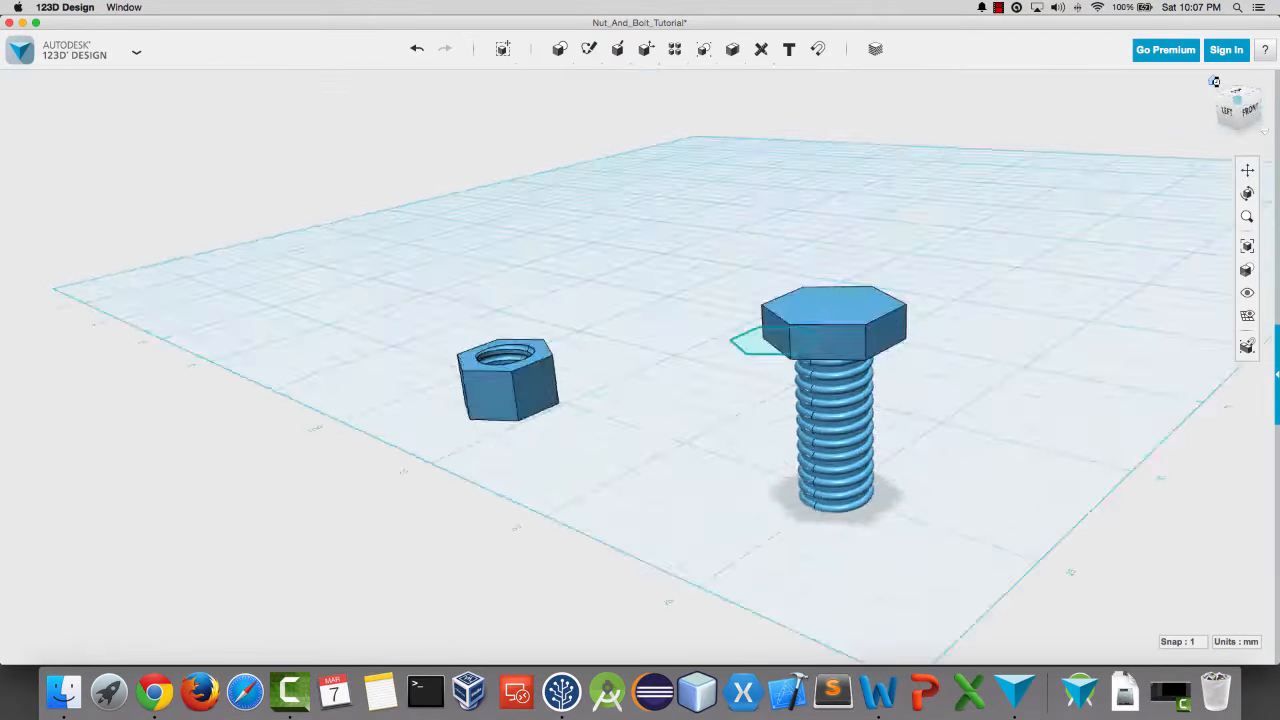
{"action": "mouse_move", "coordinate": [948, 369]}
{"action": "right_mouse_down"}
{"action": "mouse_move", "coordinate": [918, 396]}
{"action": "mouse_move", "coordinate": [800, 377]}
{"action": "right_mouse_up"}
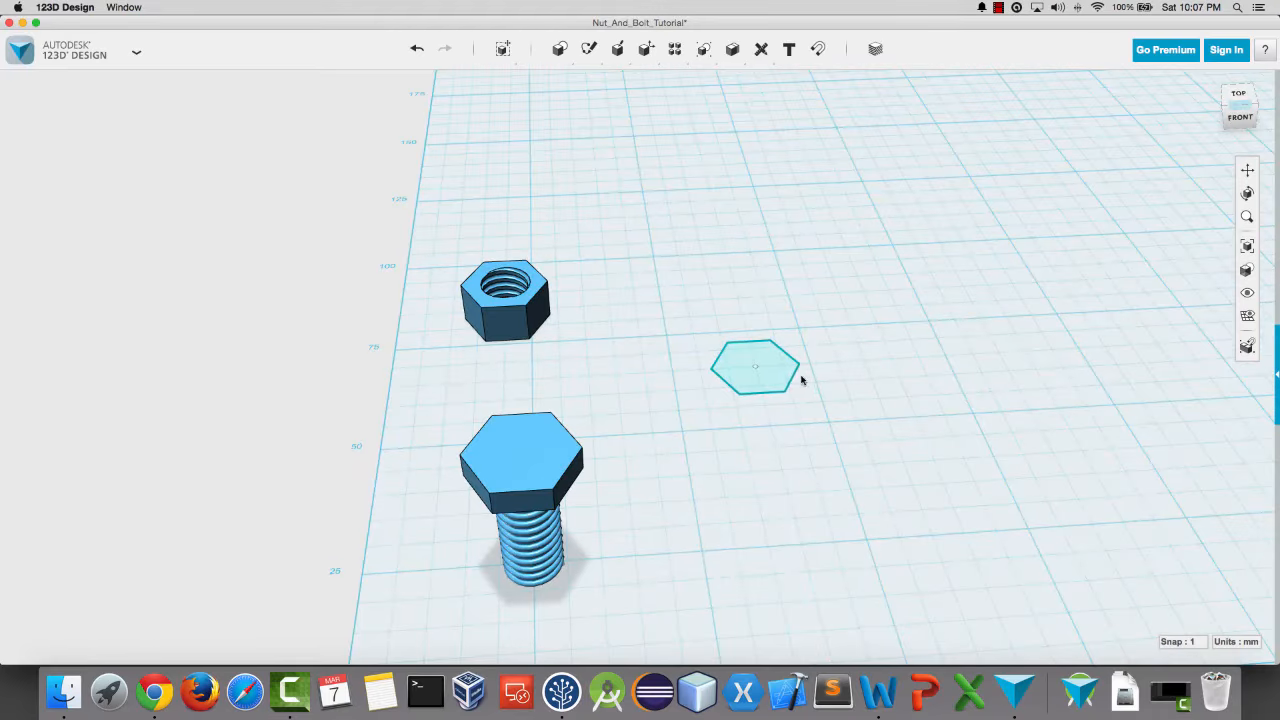
{"action": "left_click", "coordinate": [780, 374]}
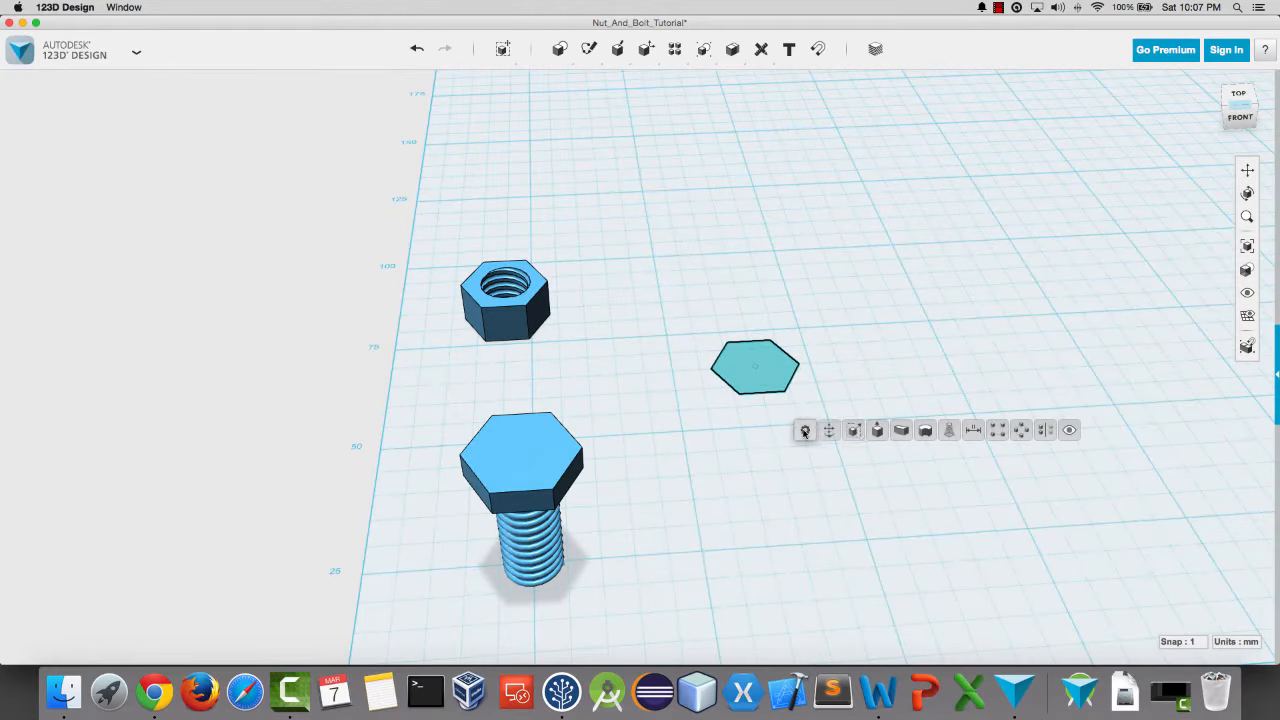
{"action": "left_click", "coordinate": [877, 430]}
{"action": "type", "text": "4"}
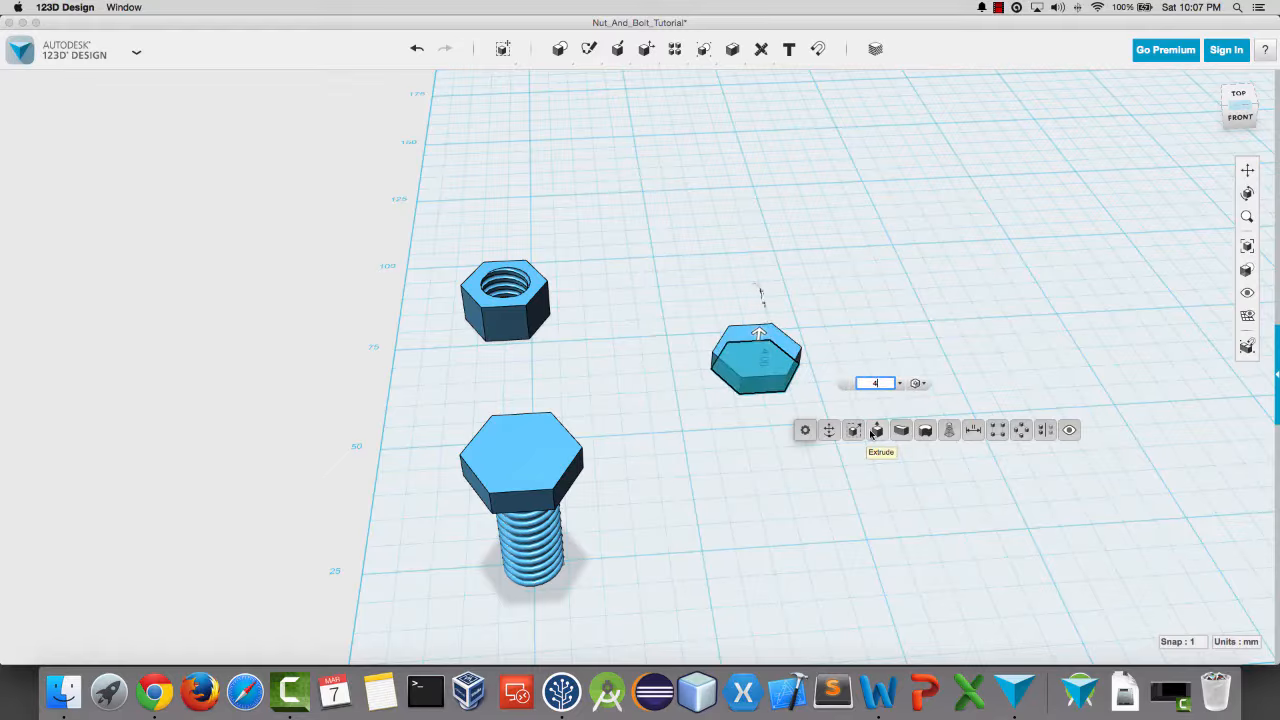
{"action": "key", "text": "Return"}
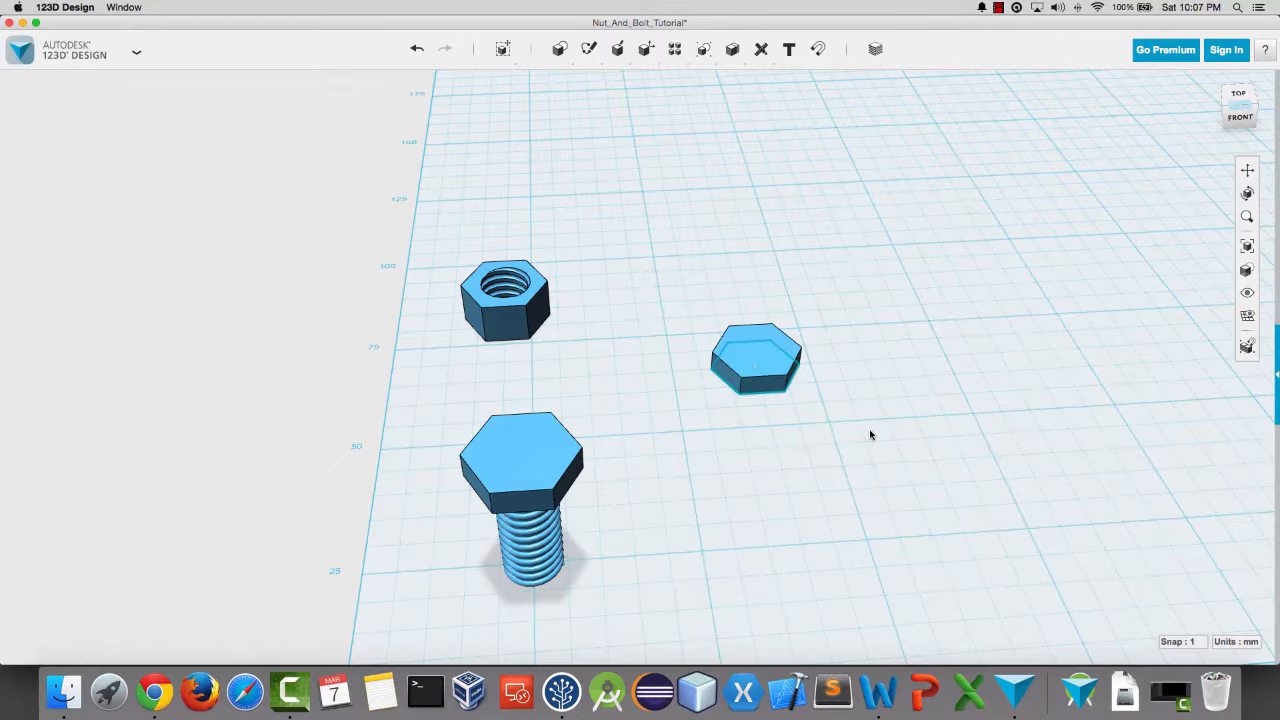
{"action": "left_click", "coordinate": [753, 334]}
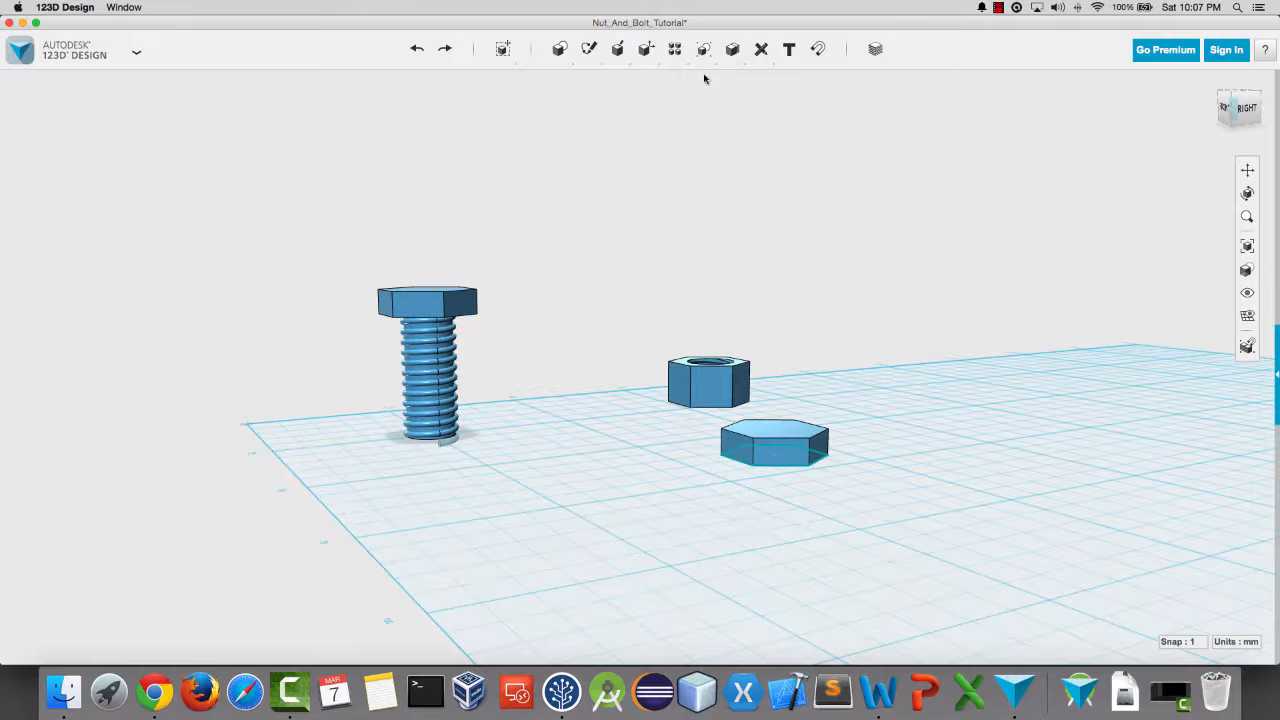
Step: Merge the hexagonal head and the threaded cylinder into one solid bolt
{"action": "mouse_move", "coordinate": [740, 60]}
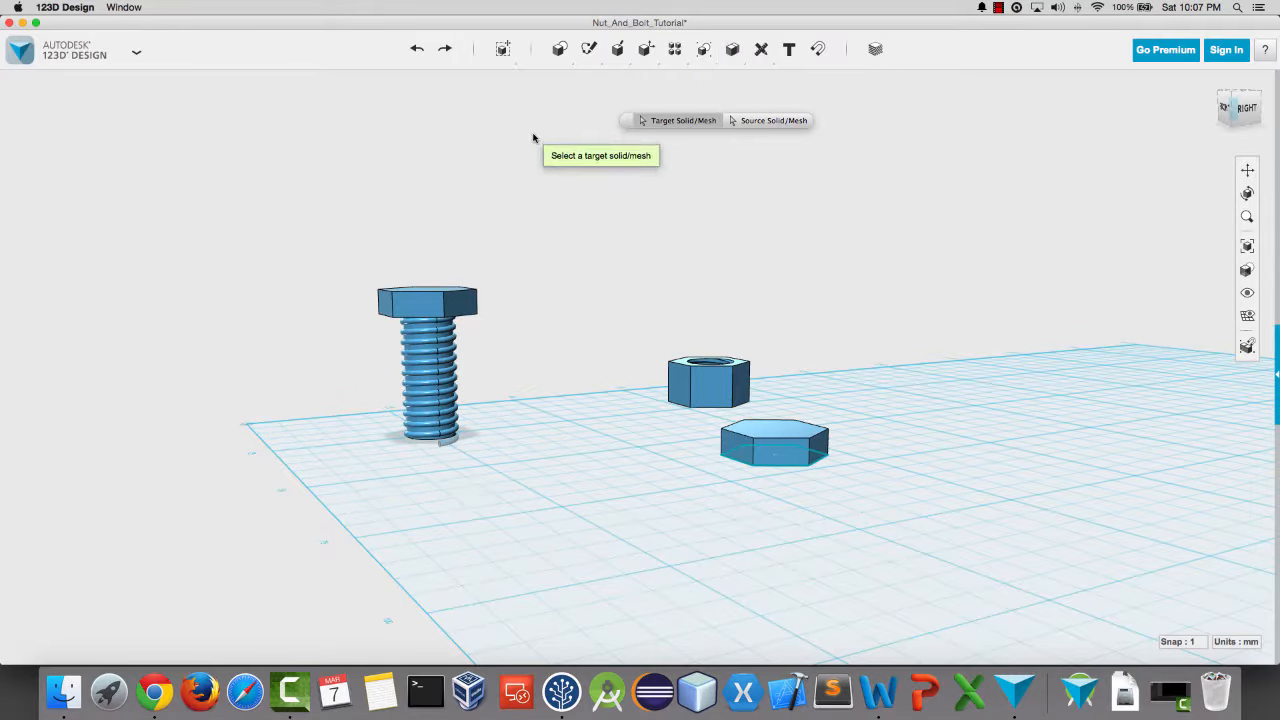
{"action": "left_click", "coordinate": [430, 438]}
{"action": "left_click_drag", "start_coordinate": [365, 506], "coordinate": [594, 95]}
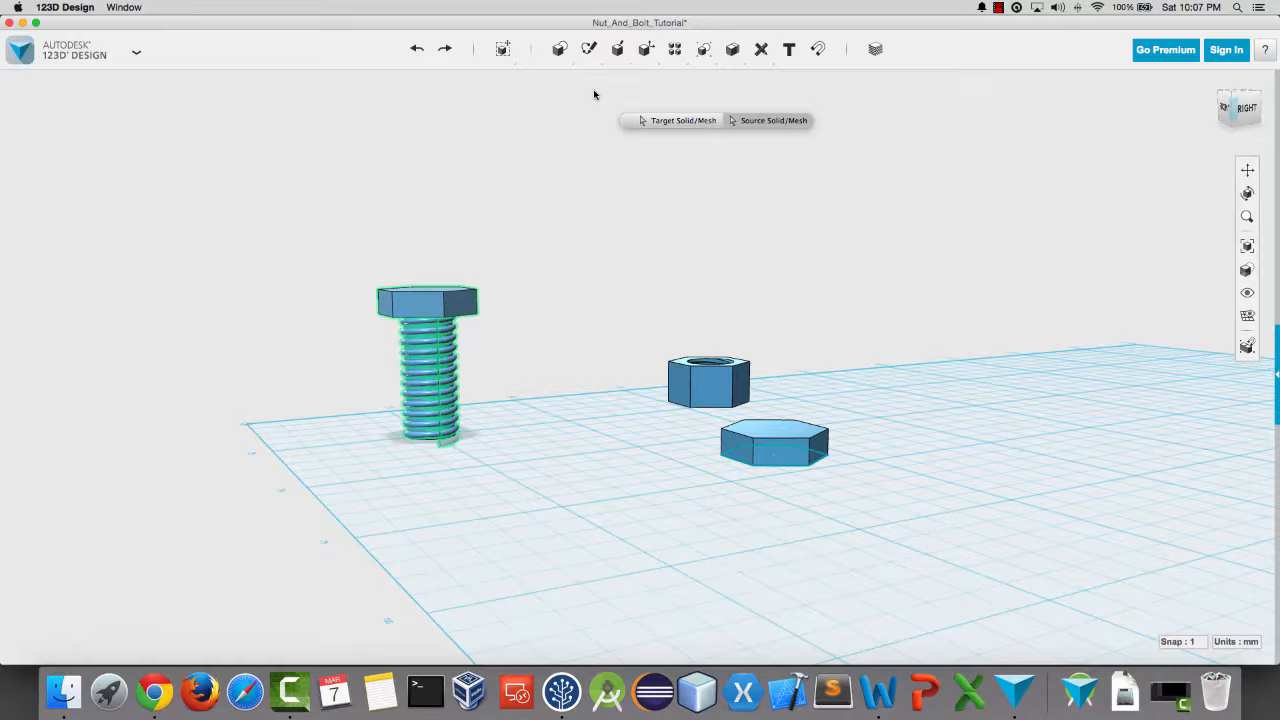
{"action": "key", "text": "Return"}
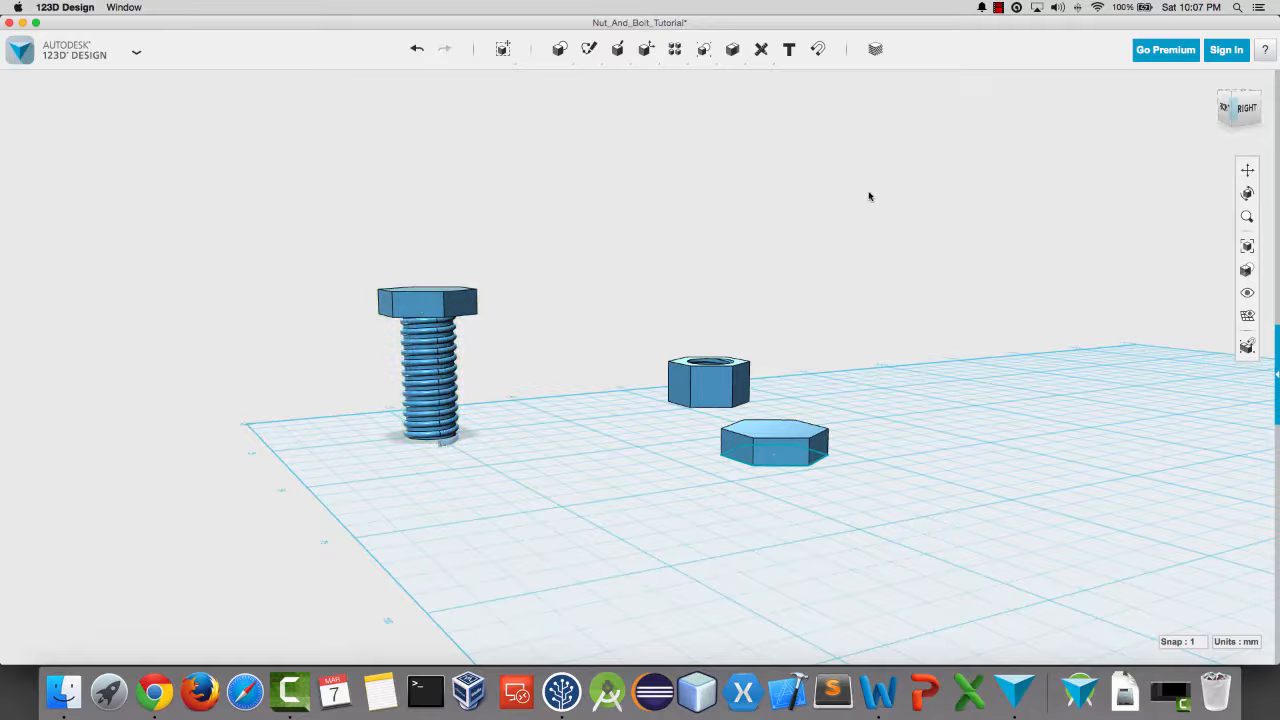
Step: Snap the top face of the spare hexagonal prism onto the bottom face of the bolt's threaded shaft
{"action": "left_click", "coordinate": [818, 49]}
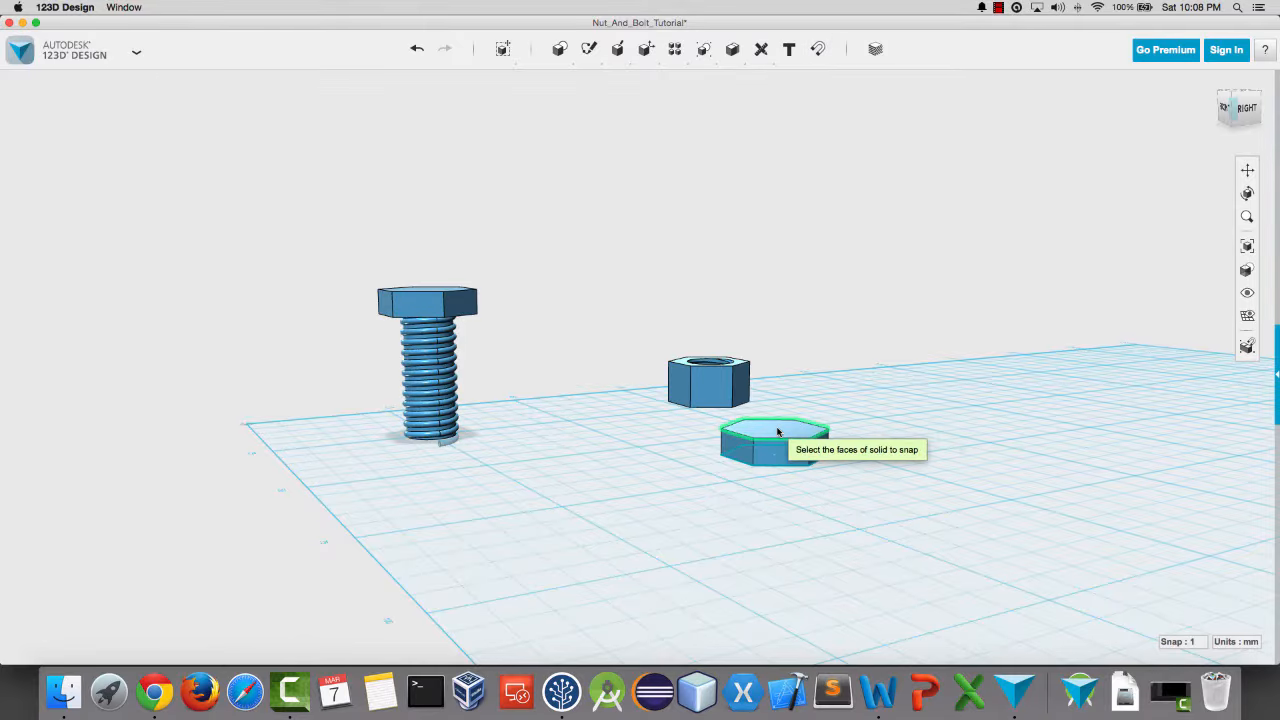
{"action": "left_click", "coordinate": [778, 432]}
{"action": "right_click_drag", "start_coordinate": [494, 451], "coordinate": [571, 349]}
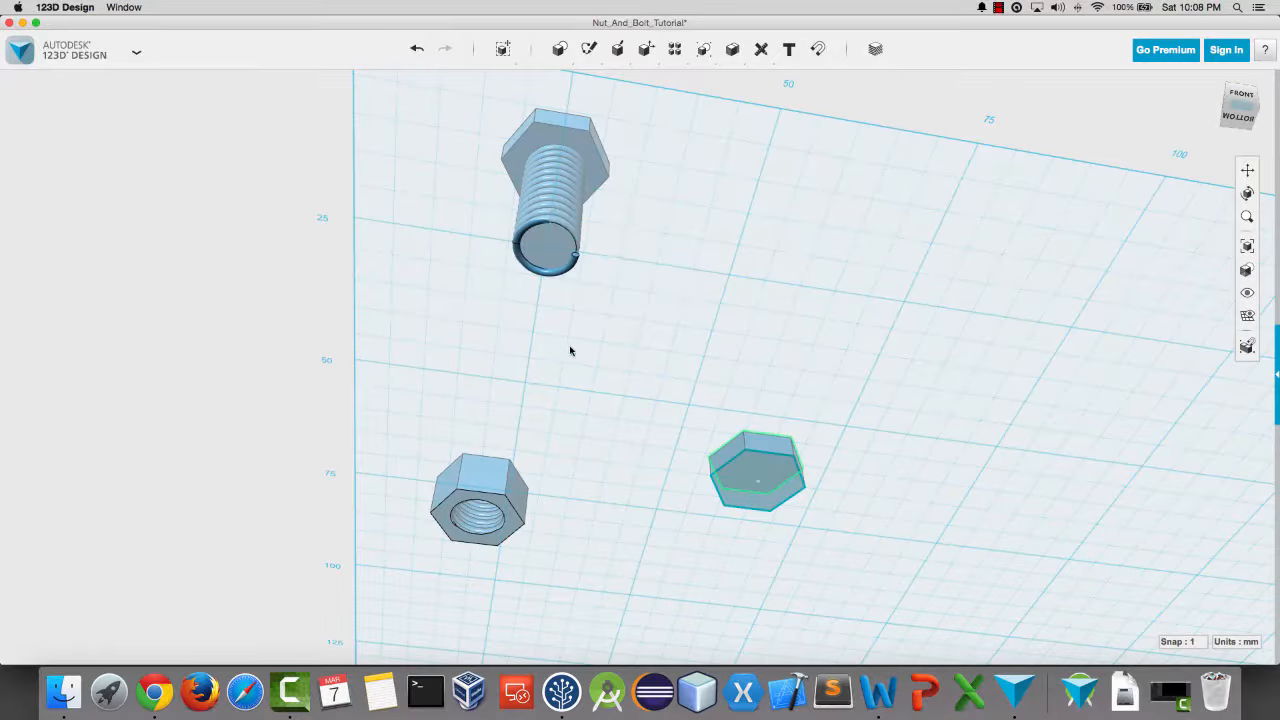
{"action": "left_click", "coordinate": [549, 252]}
{"action": "right_click_drag", "start_coordinate": [437, 240], "coordinate": [407, 305]}
Step: Subtract the snapped hexagonal prism from the bolt to trim the thread end protruding below the shaft
{"action": "mouse_move", "coordinate": [732, 50]}
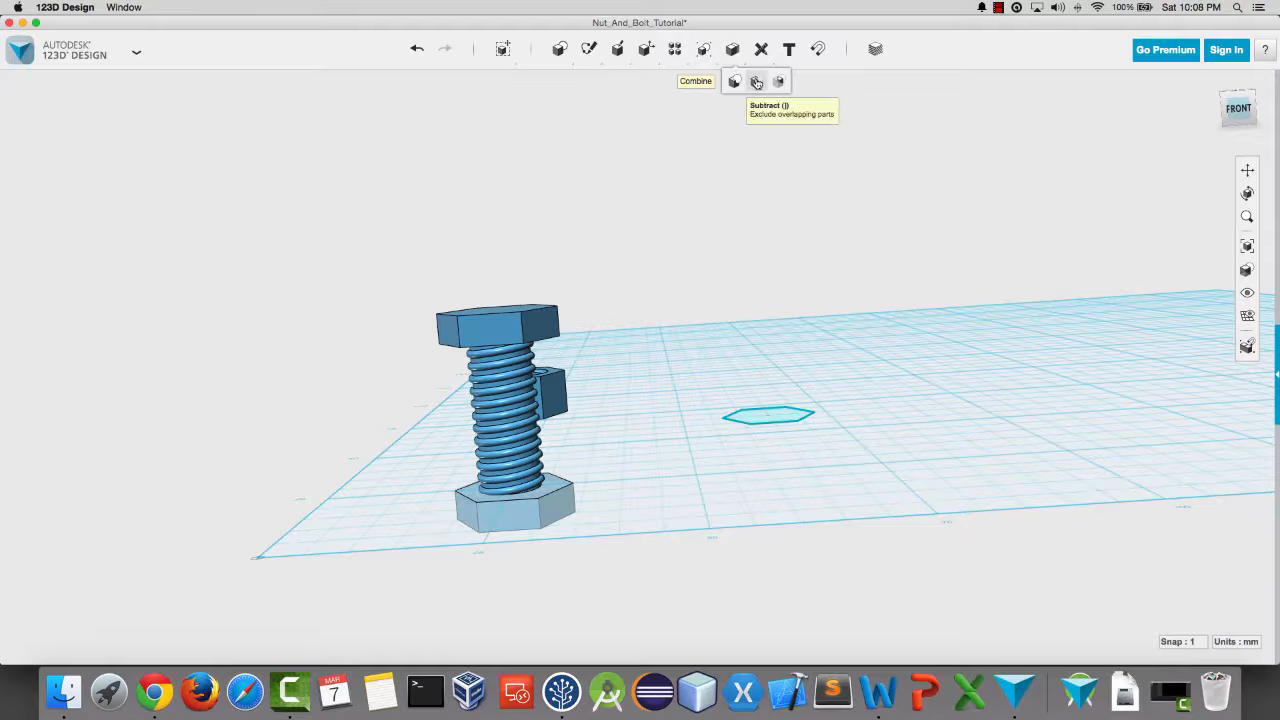
{"action": "left_click", "coordinate": [756, 82]}
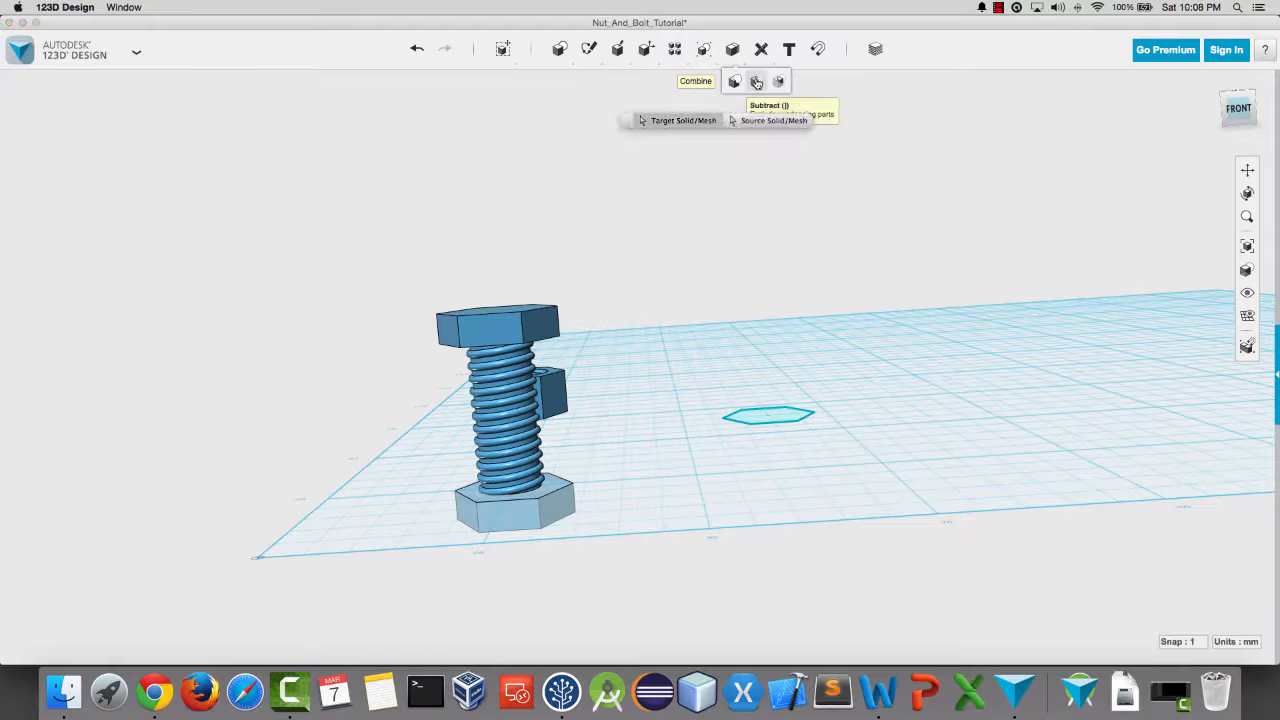
{"action": "left_click", "coordinate": [503, 362]}
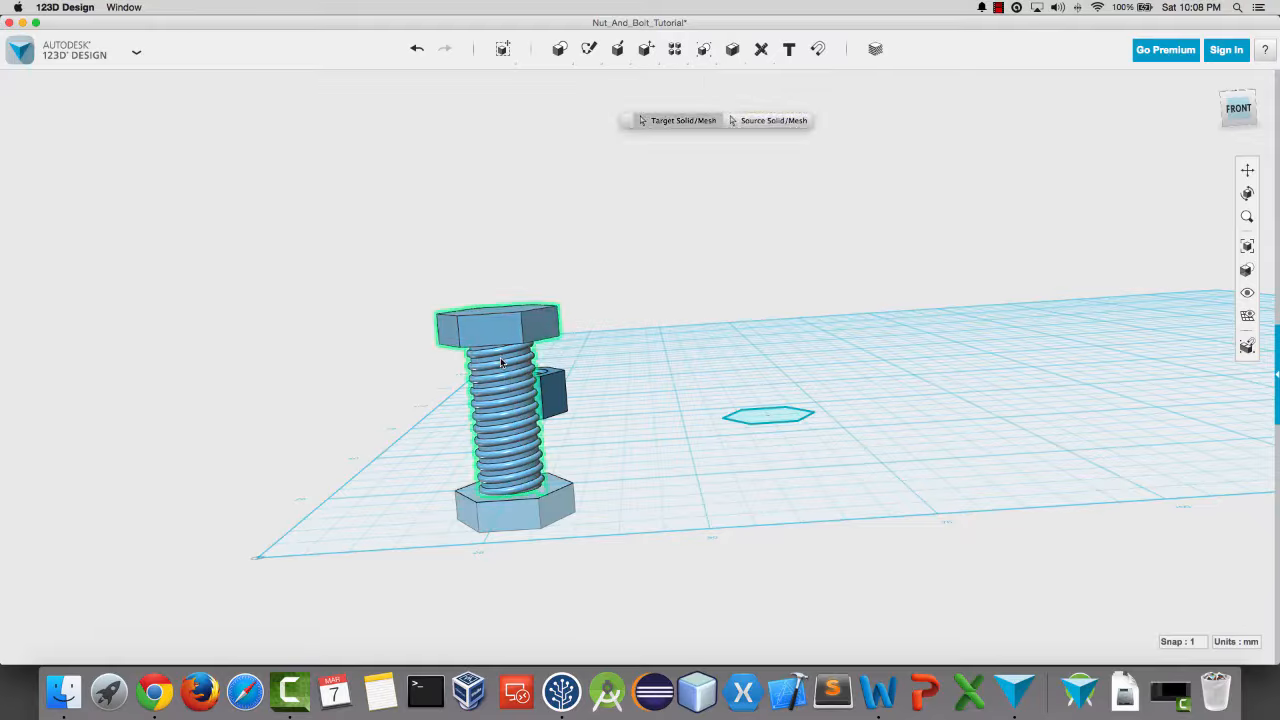
{"action": "left_click", "coordinate": [505, 520]}
{"action": "key", "text": "Return"}
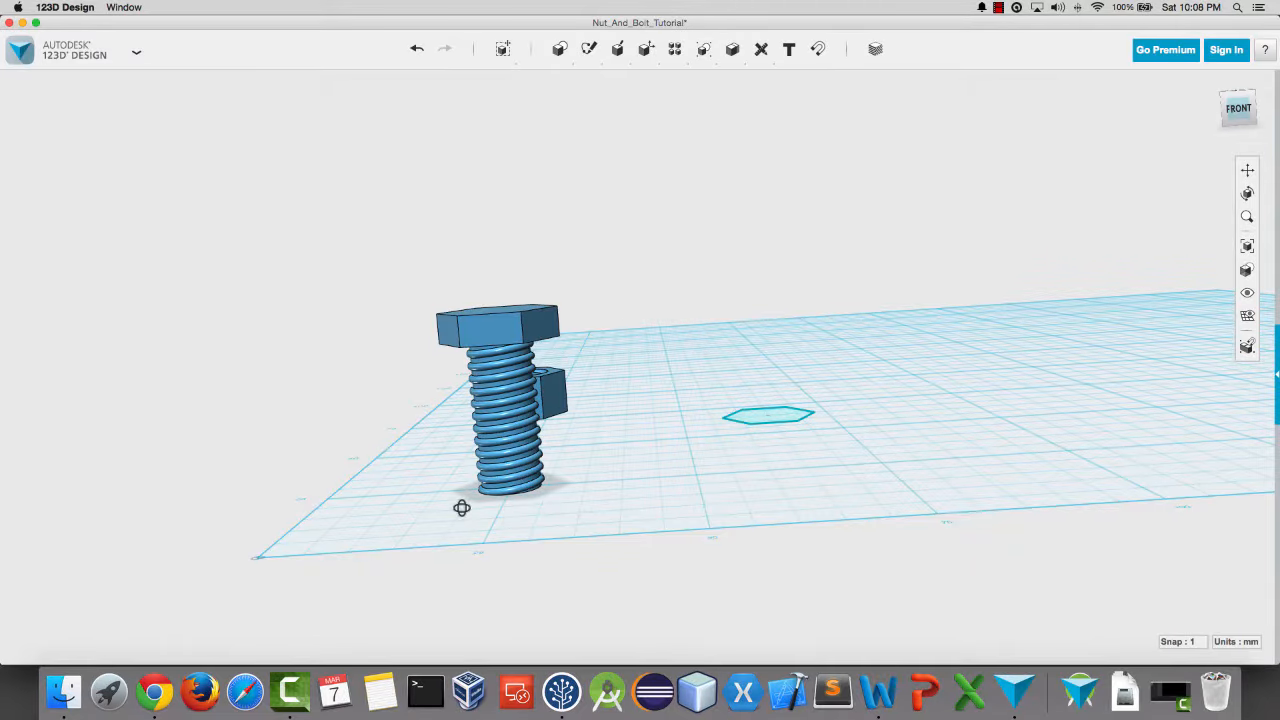
Step: Rotate the bolt half a turn so it stands upright on its hexagonal head
{"action": "right_click_drag", "start_coordinate": [463, 506], "coordinate": [645, 512]}
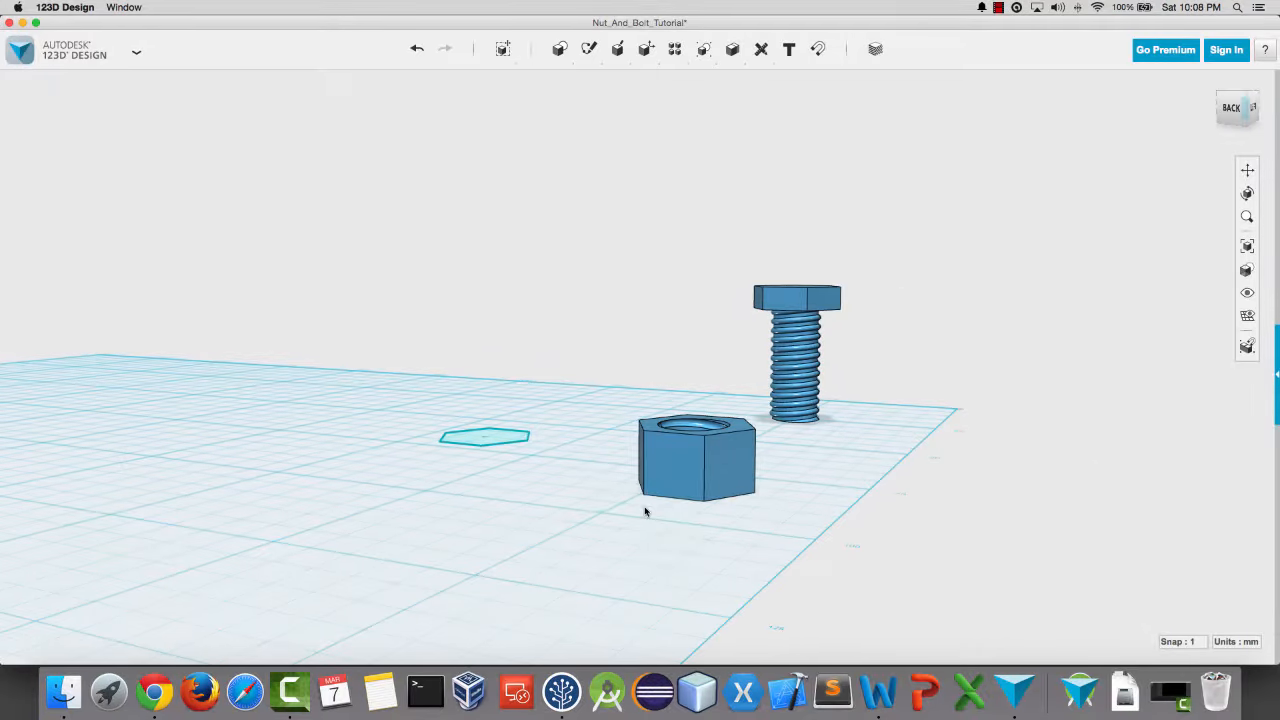
{"action": "right_click_drag", "start_coordinate": [593, 378], "coordinate": [634, 380]}
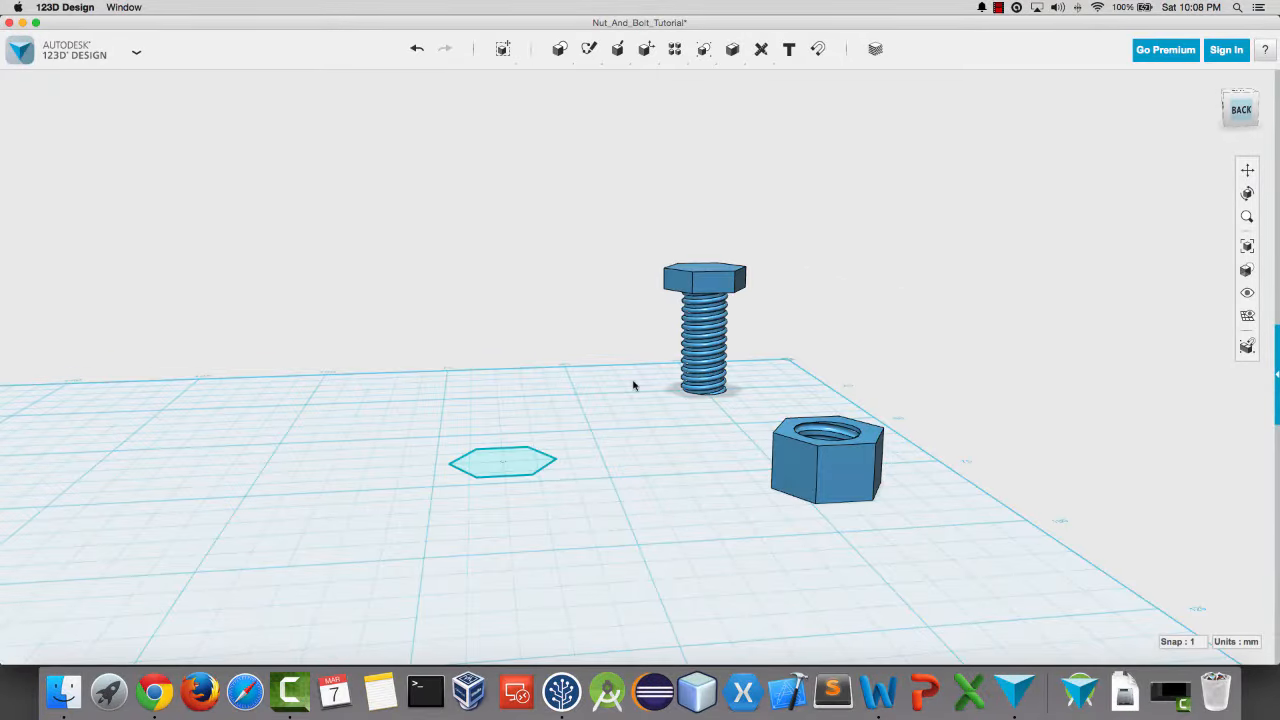
{"action": "right_click_drag", "start_coordinate": [633, 385], "coordinate": [491, 387]}
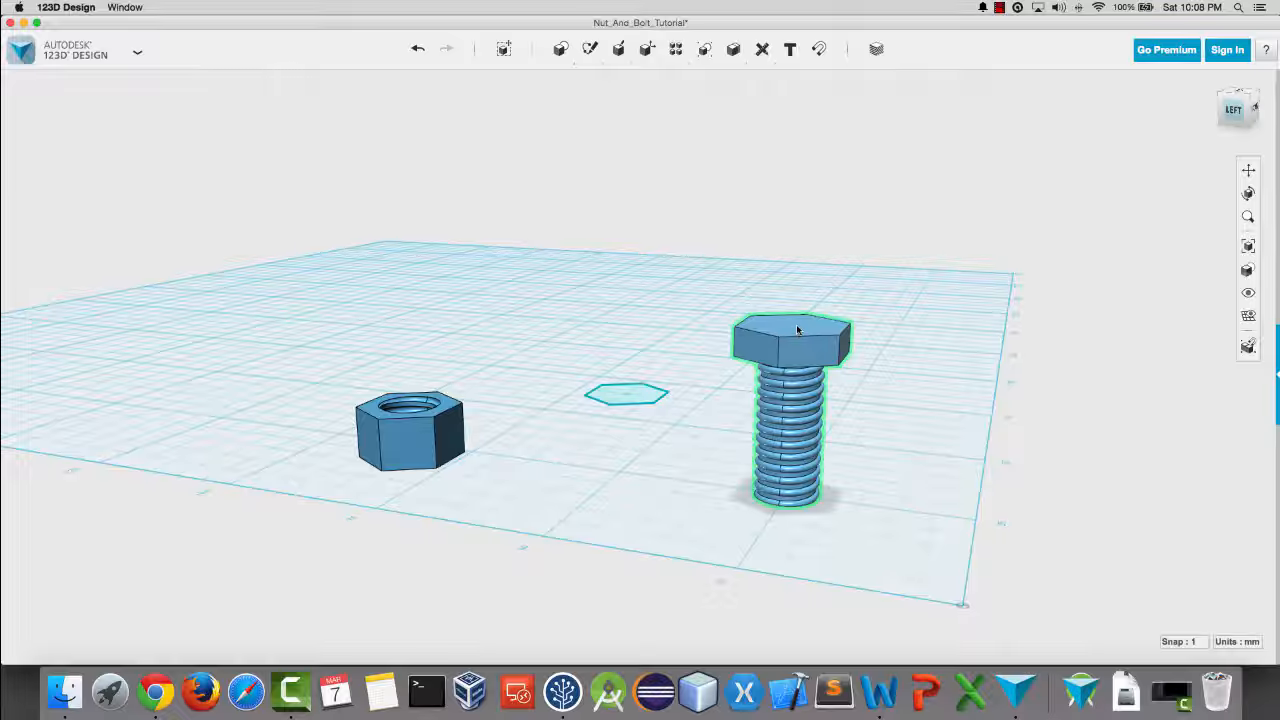
{"action": "left_click", "coordinate": [797, 330]}
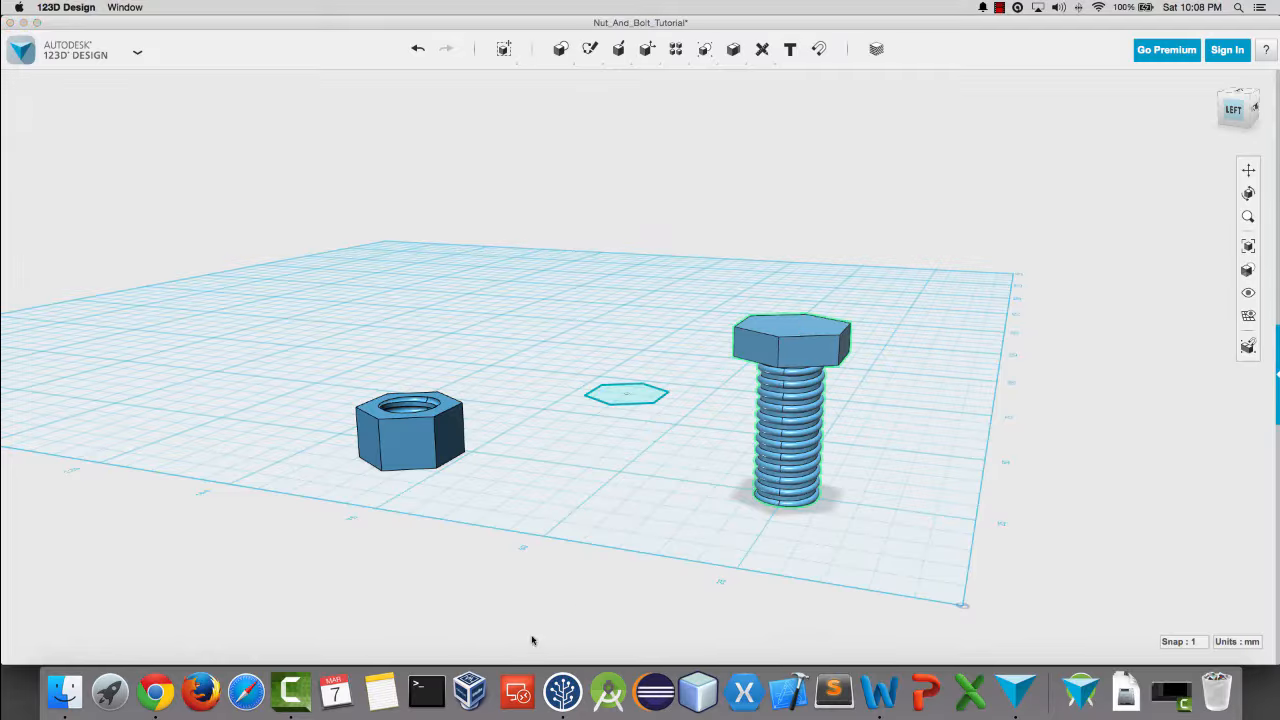
{"action": "left_click", "coordinate": [533, 640]}
{"action": "left_click_drag", "start_coordinate": [856, 418], "coordinate": [712, 394]}
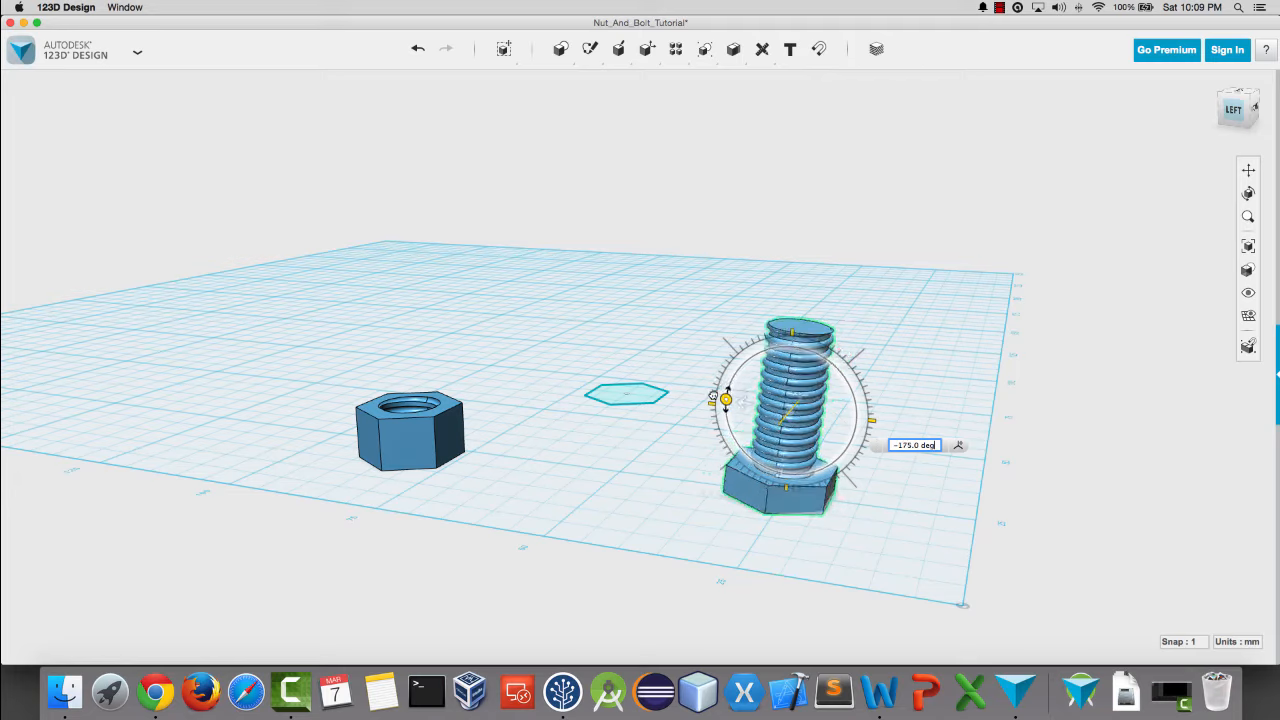
{"action": "left_click_drag", "start_coordinate": [712, 399], "coordinate": [712, 404]}
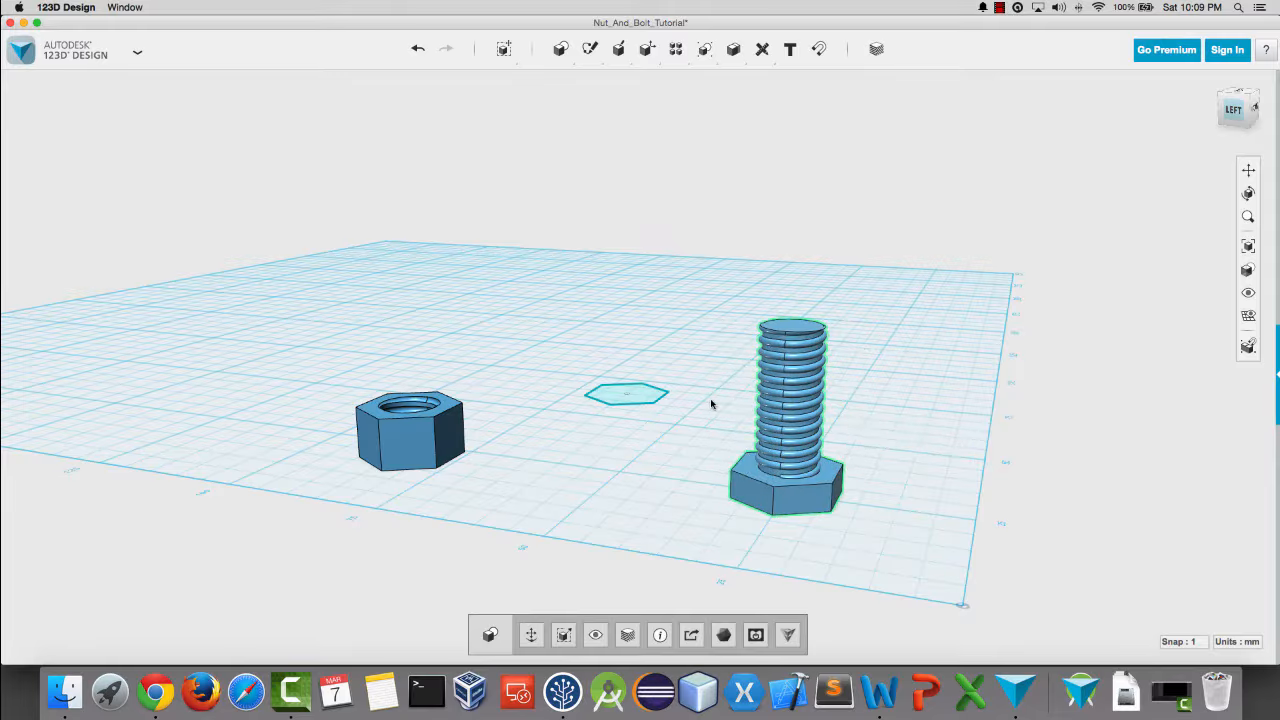
Step: Save the design and start an STL export with Fine mesh tessellation, keeping the objects uncombined
{"action": "scroll", "coordinate": [660, 508], "scroll_direction": "up", "scroll_amount": 5}
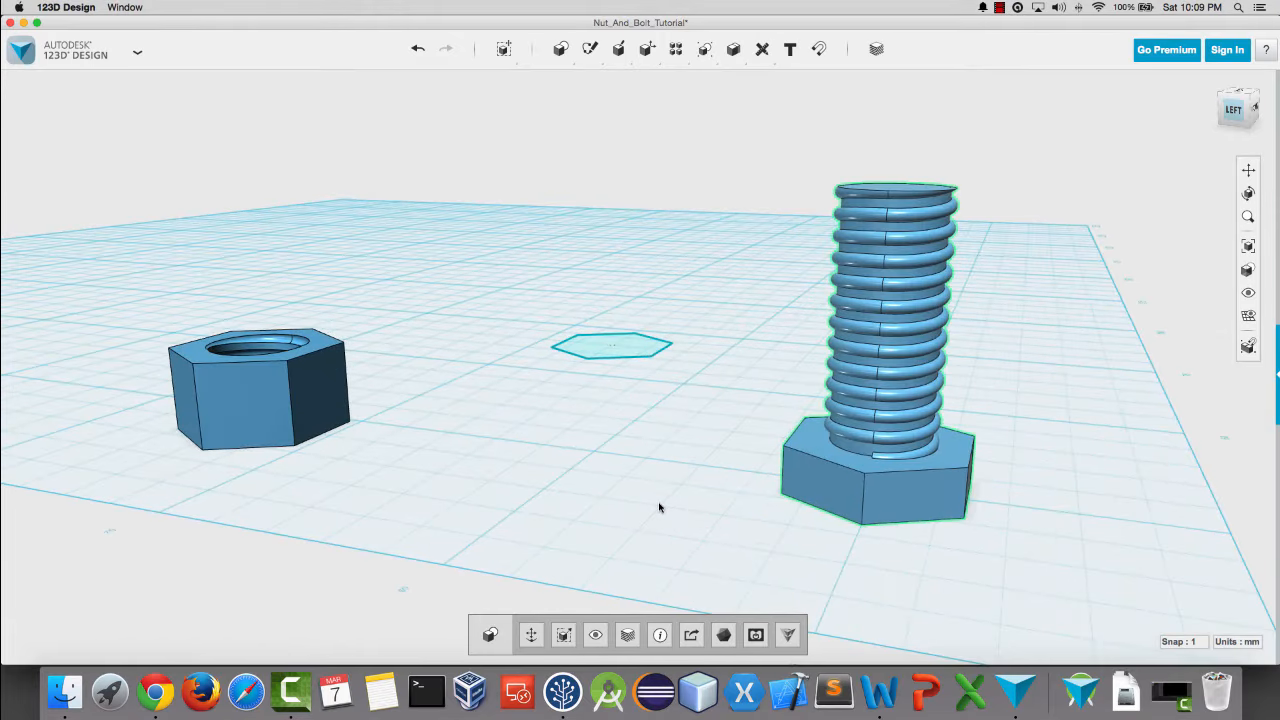
{"action": "key", "text": "super+s"}
{"action": "left_click", "coordinate": [137, 52]}
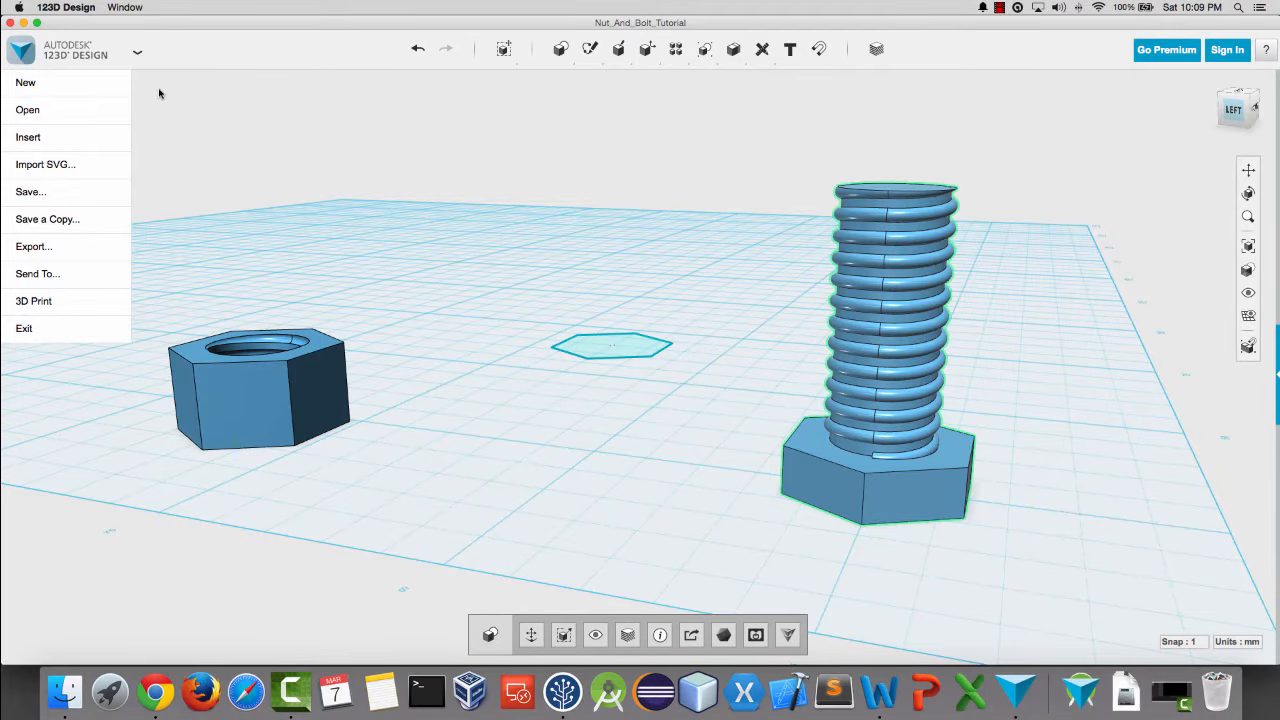
{"action": "mouse_move", "coordinate": [142, 57]}
{"action": "mouse_move", "coordinate": [48, 252]}
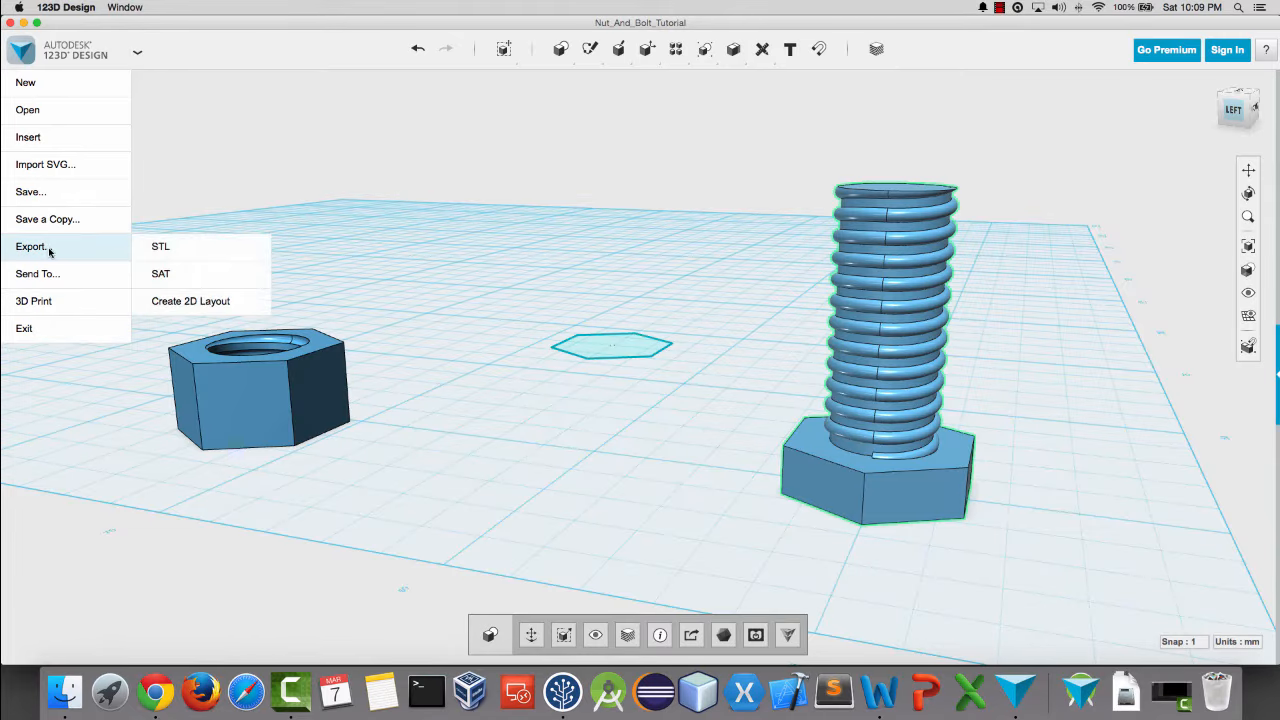
{"action": "left_click", "coordinate": [244, 259]}
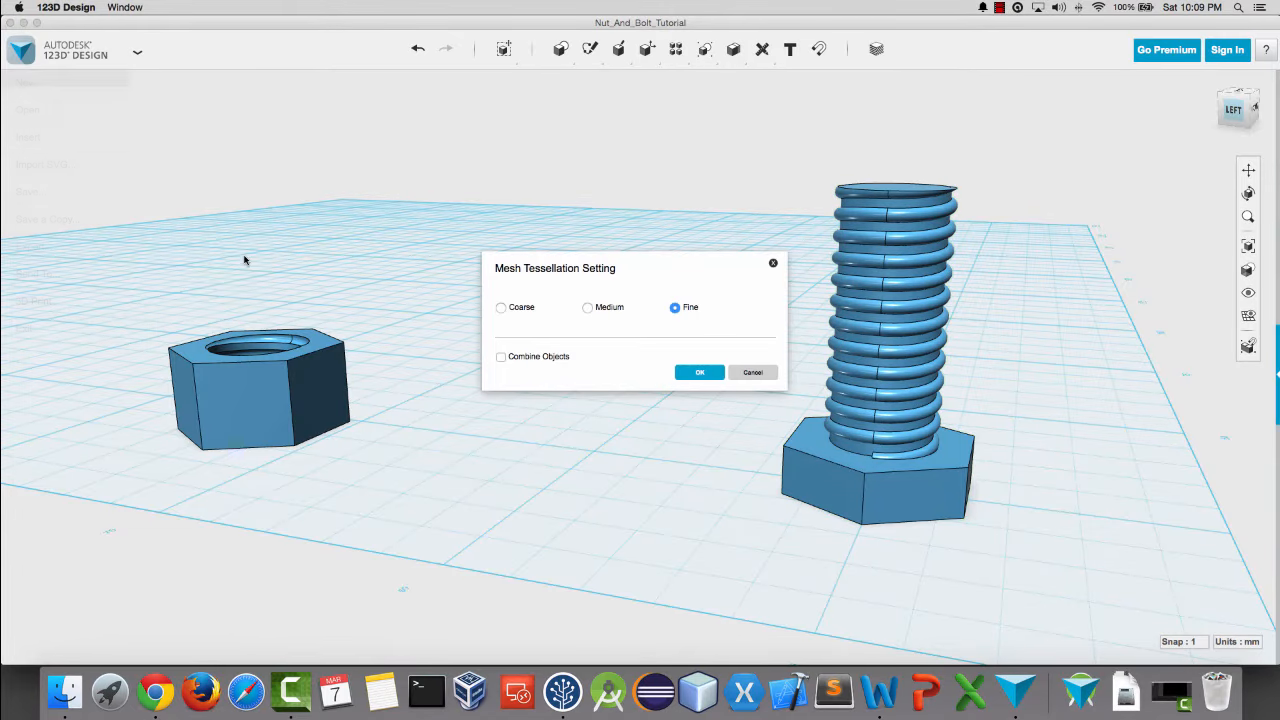
{"action": "left_click", "coordinate": [690, 372]}
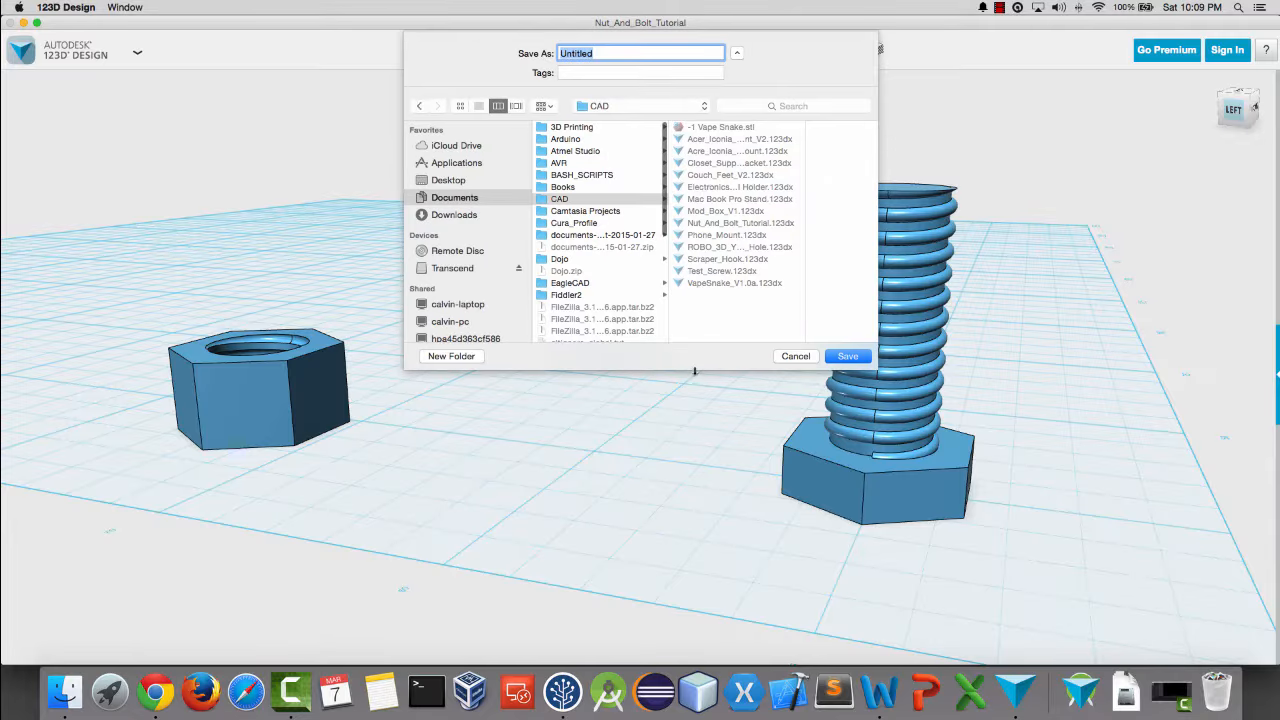
Step: Save the STL export as Whole_Thing in the Test_Nut_Bolt folder inside 3D Printing, replacing the existing file
{"action": "left_click", "coordinate": [582, 131]}
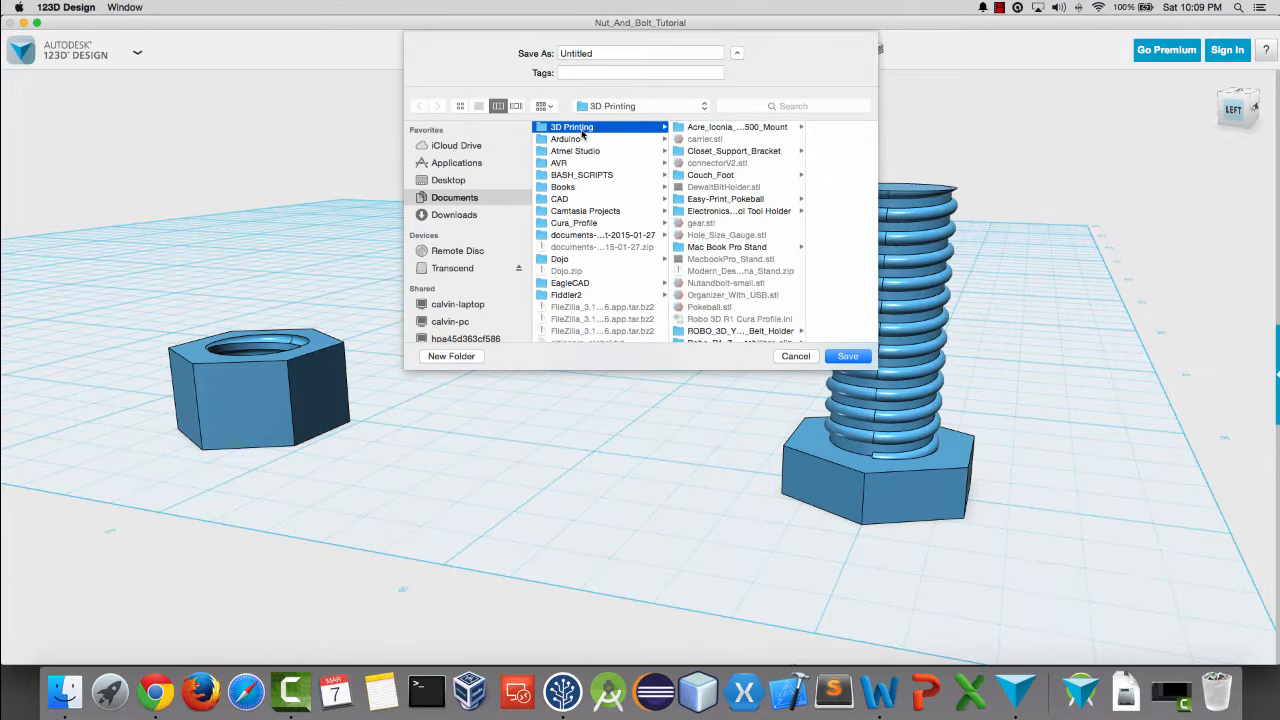
{"action": "scroll", "coordinate": [736, 262], "scroll_direction": "down", "scroll_amount": 5}
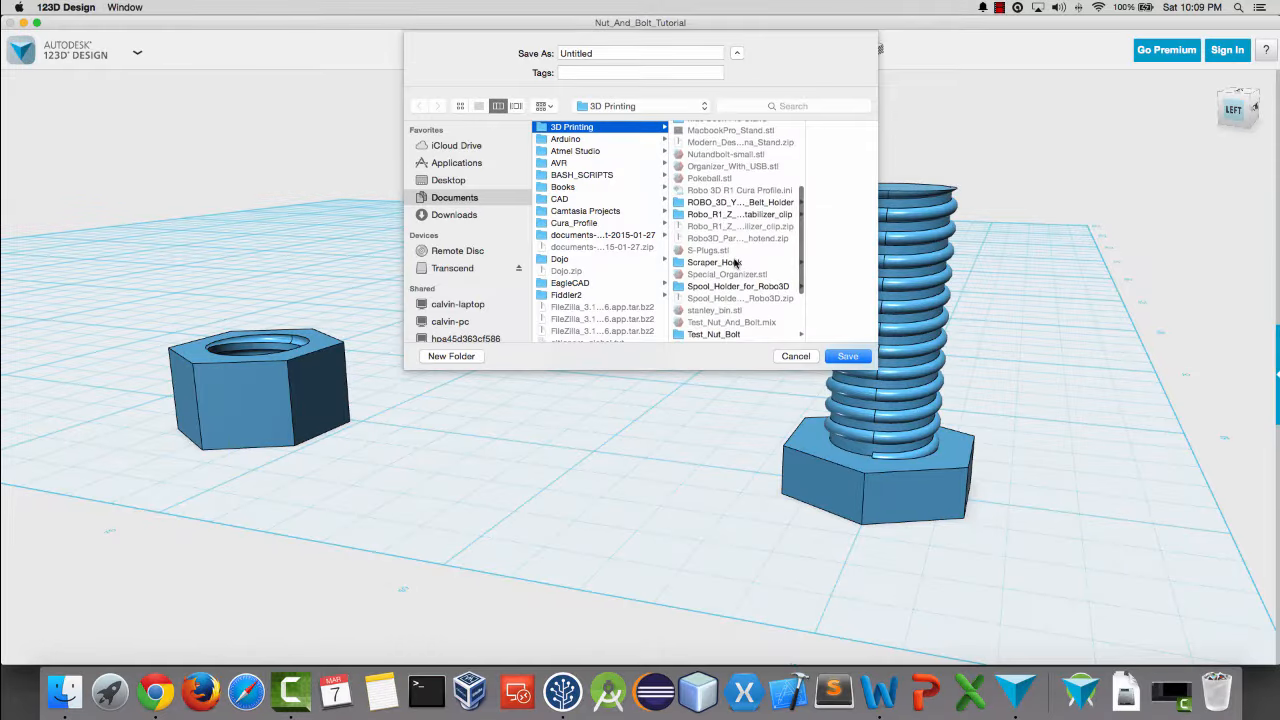
{"action": "scroll", "coordinate": [736, 262], "scroll_direction": "down", "scroll_amount": 3}
{"action": "left_click", "coordinate": [730, 294]}
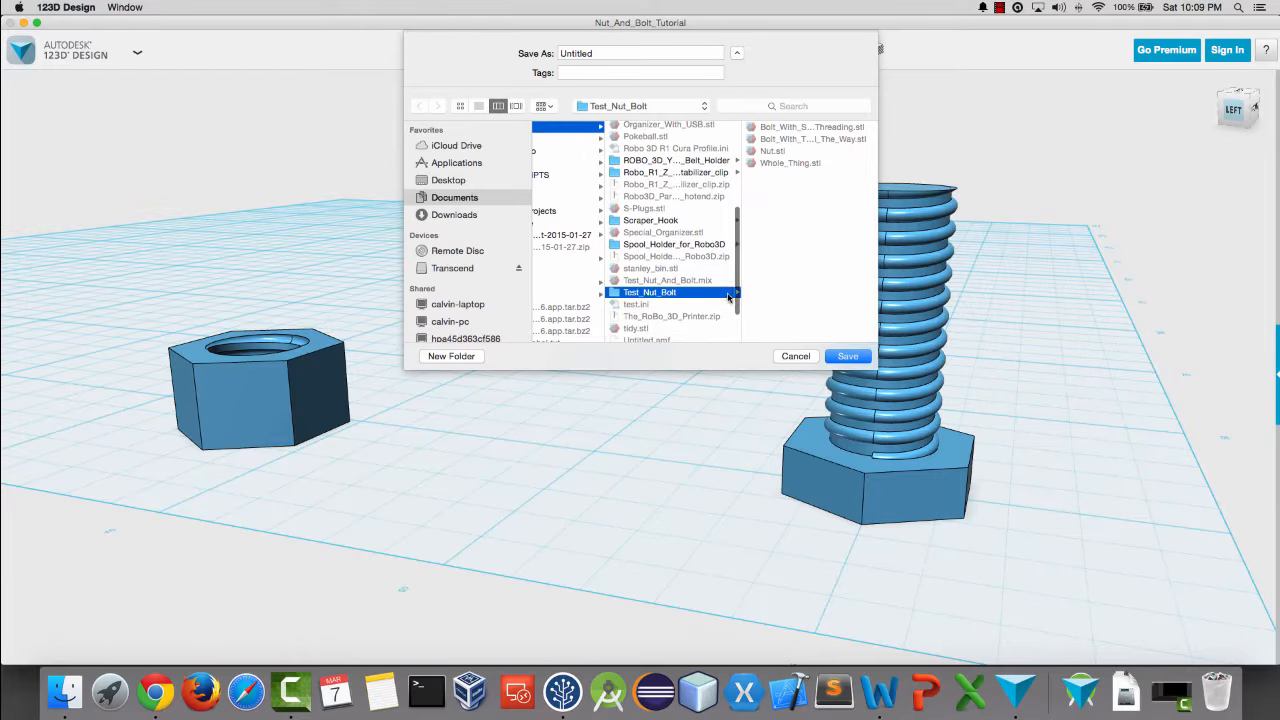
{"action": "left_click", "coordinate": [806, 130]}
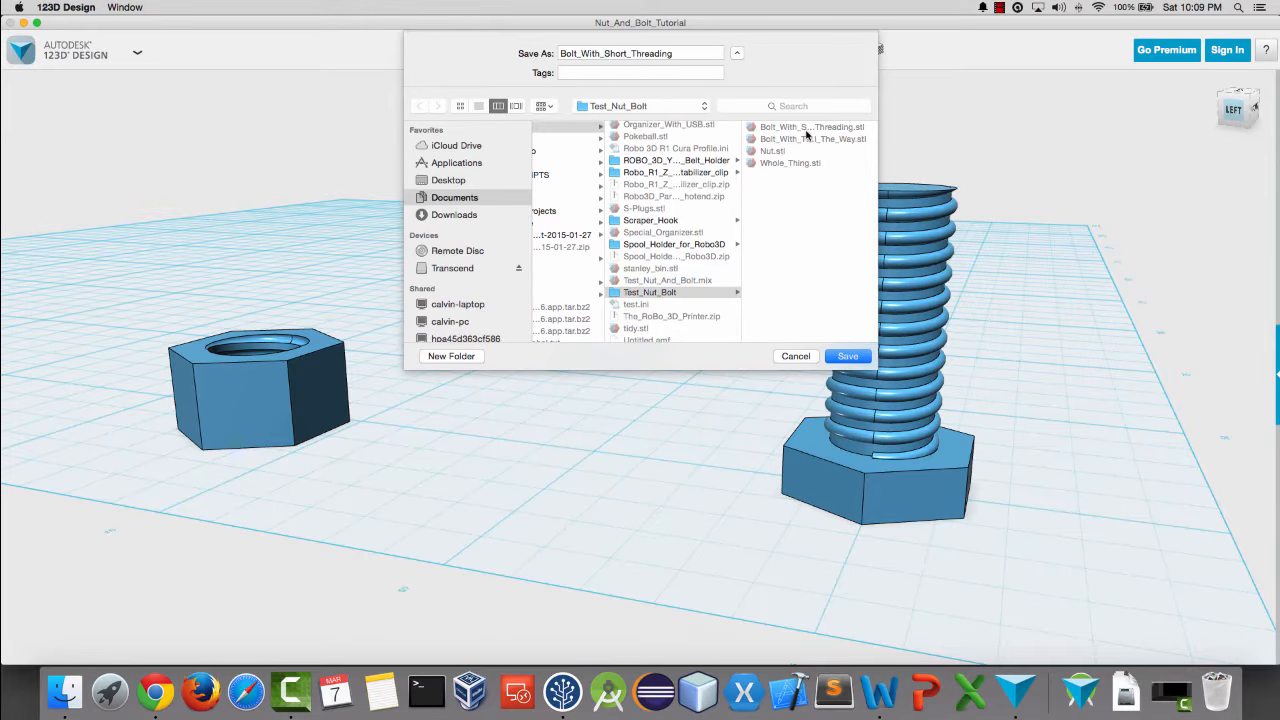
{"action": "left_click", "coordinate": [788, 166]}
{"action": "left_click", "coordinate": [852, 358]}
{"action": "left_click", "coordinate": [741, 107]}
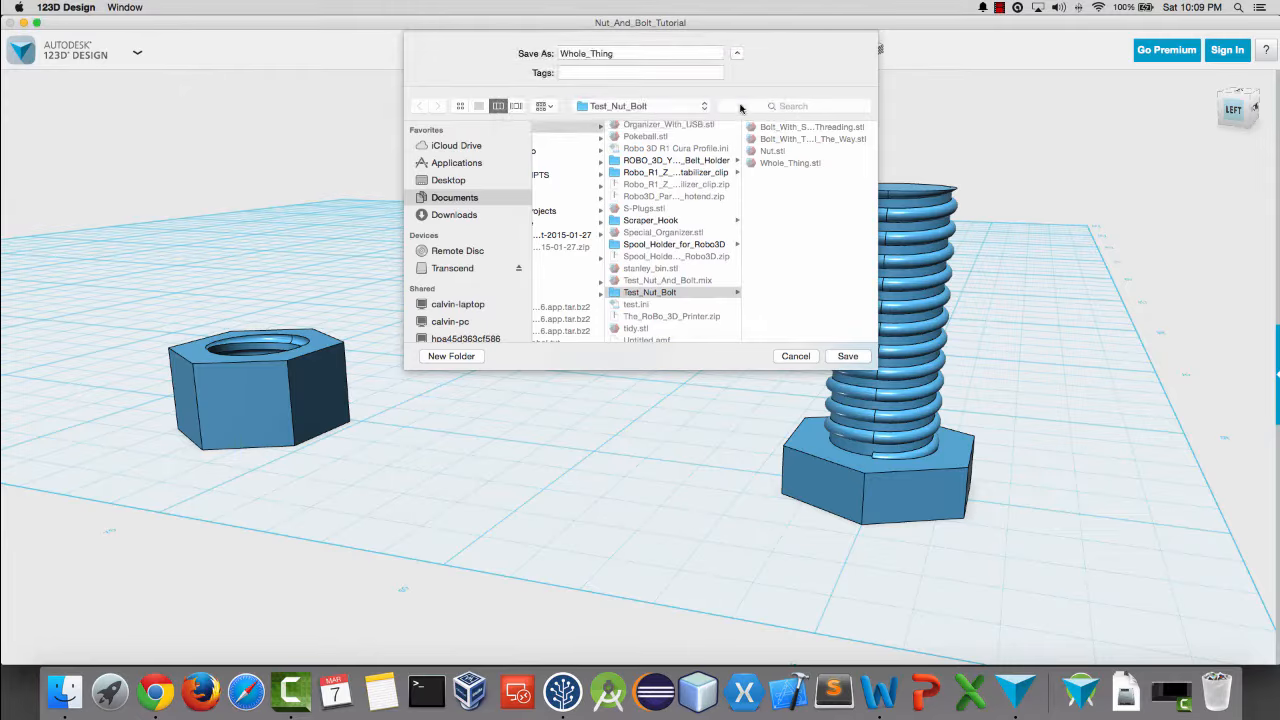
Step: In Finder, delete the two bolt STL files and Nut.stl from the Test_Nut_Bolt folder, keeping Whole_Thing.stl
{"action": "left_click", "coordinate": [84, 679]}
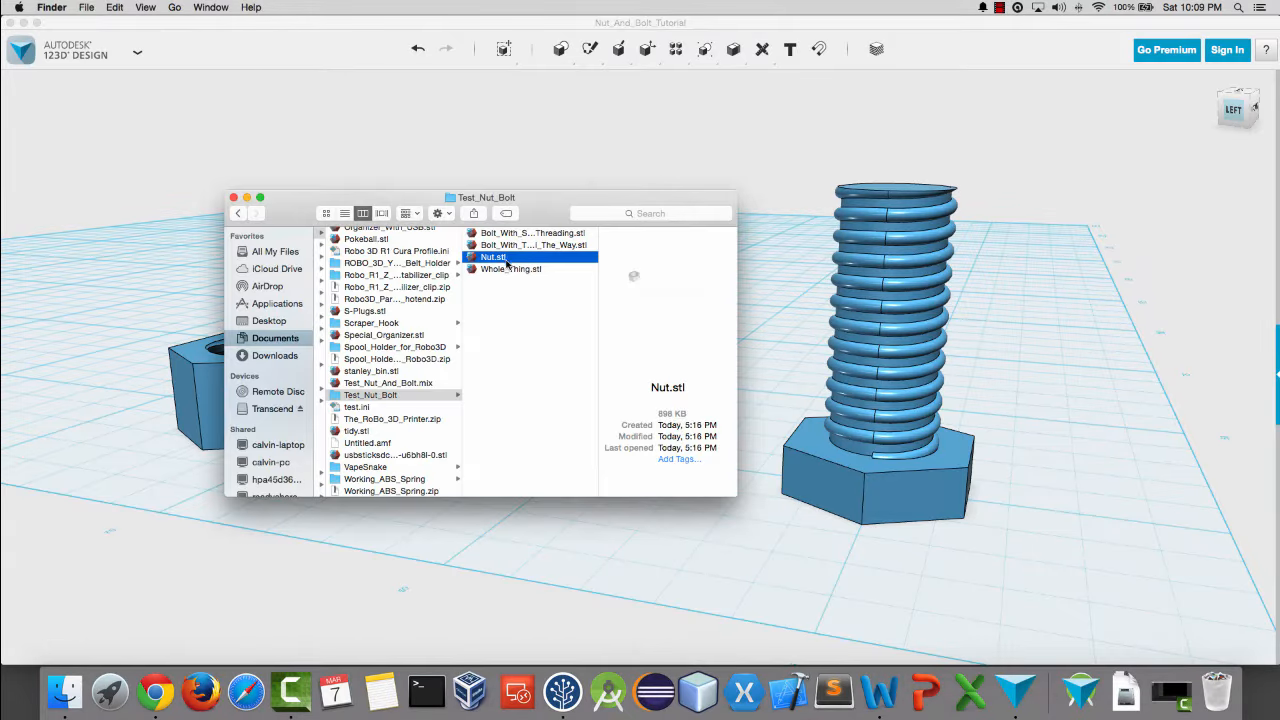
{"action": "key", "text": "shift+Up"}
{"action": "key", "text": "shift+Up"}
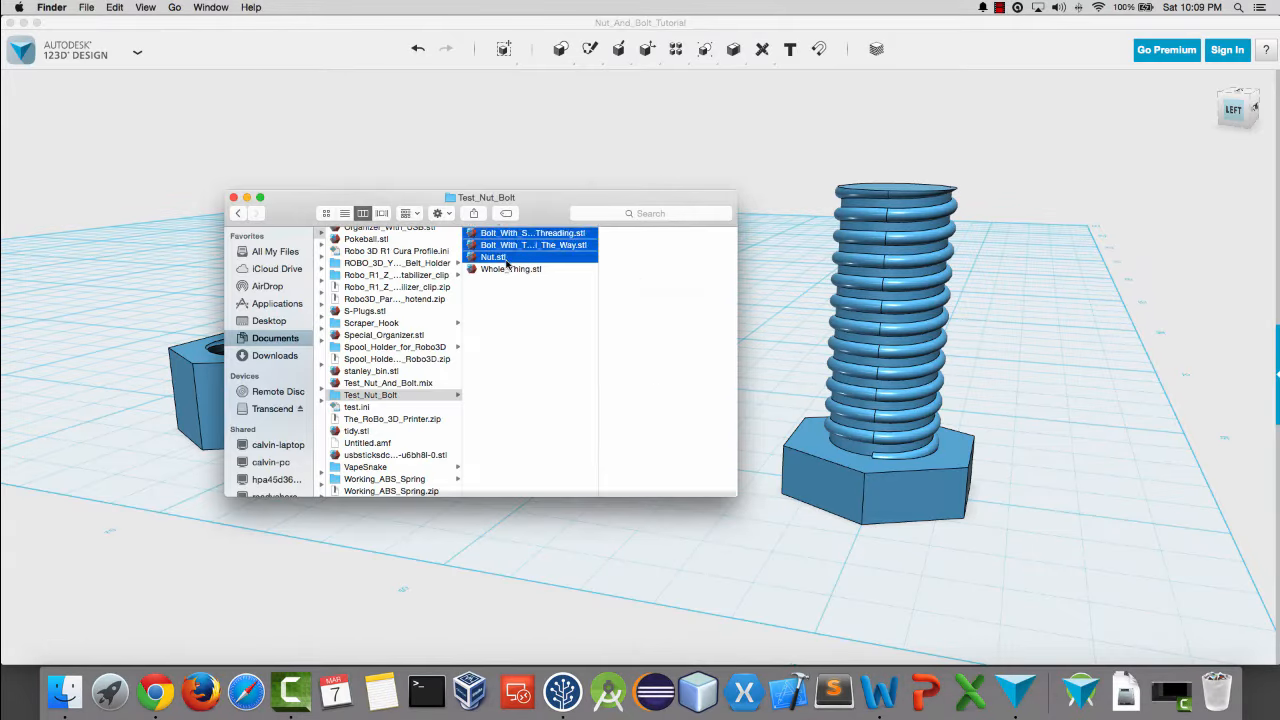
{"action": "right_click", "coordinate": [507, 263]}
{"action": "left_click", "coordinate": [551, 320]}
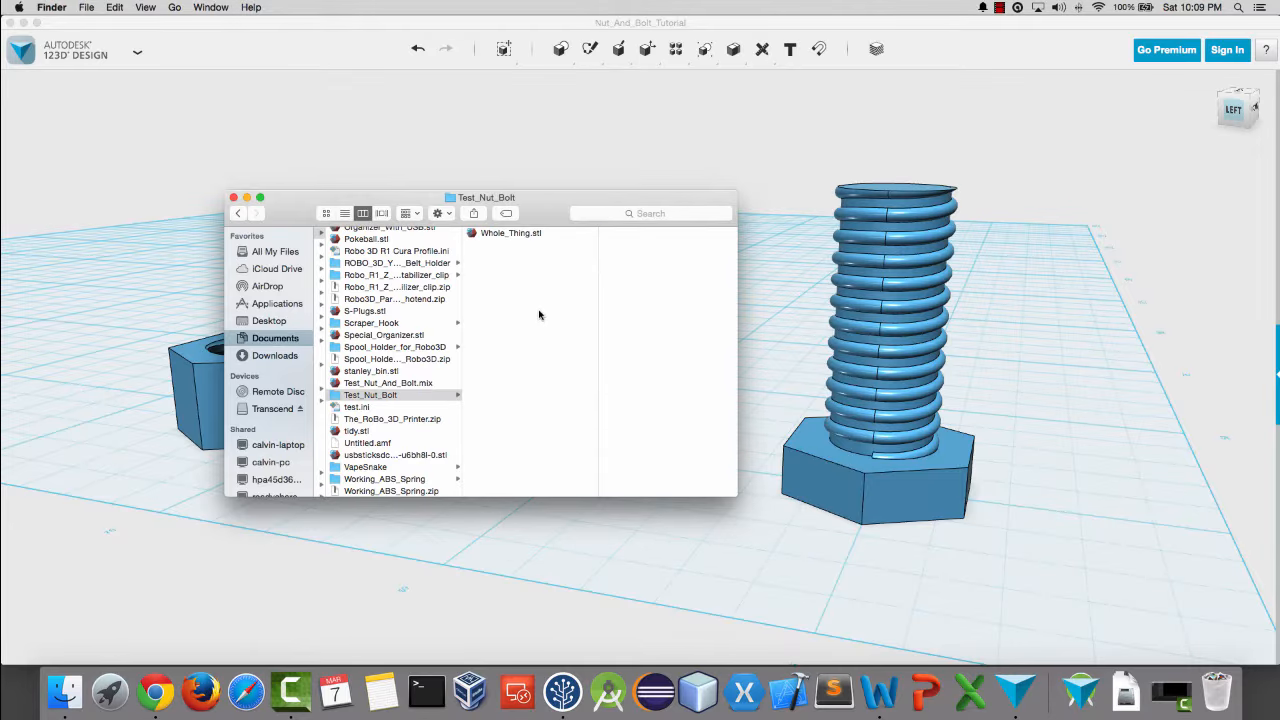
Step: Open Whole_Thing.stl in Meshmixer and bring both the nut and the bolt into view
{"action": "double_click", "coordinate": [527, 235]}
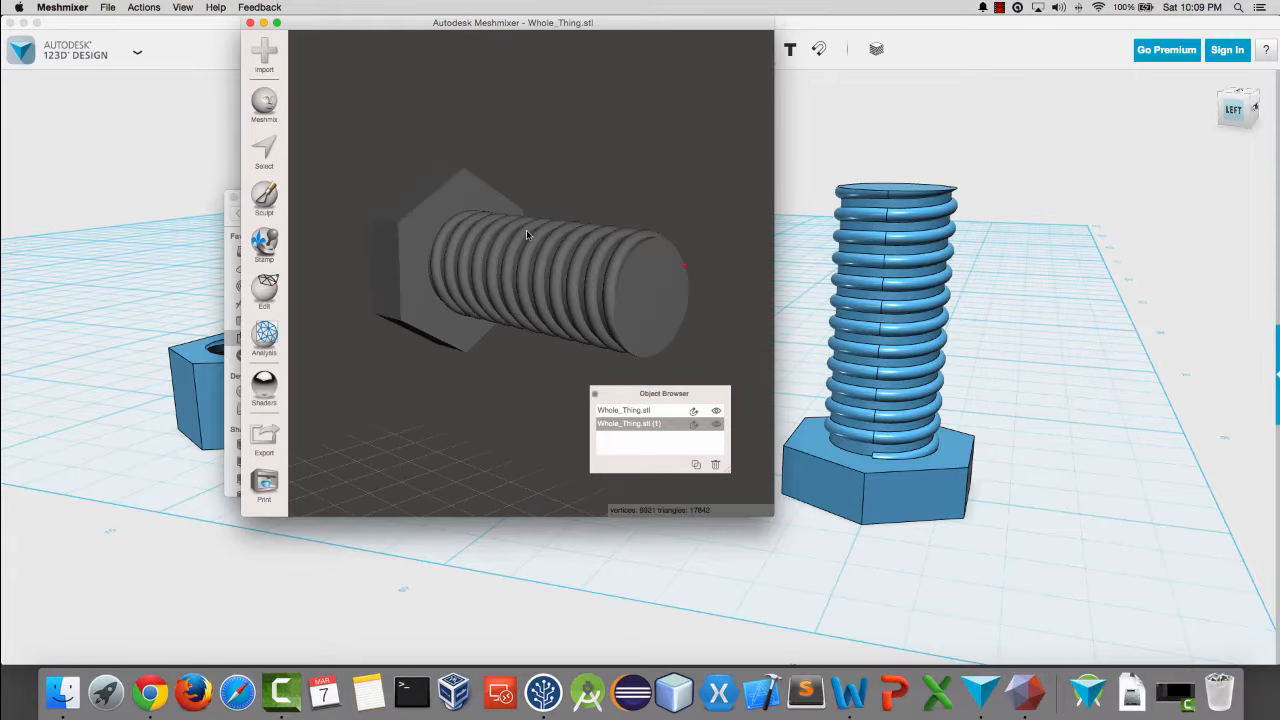
{"action": "scroll", "coordinate": [403, 270], "scroll_direction": "down", "scroll_amount": 5}
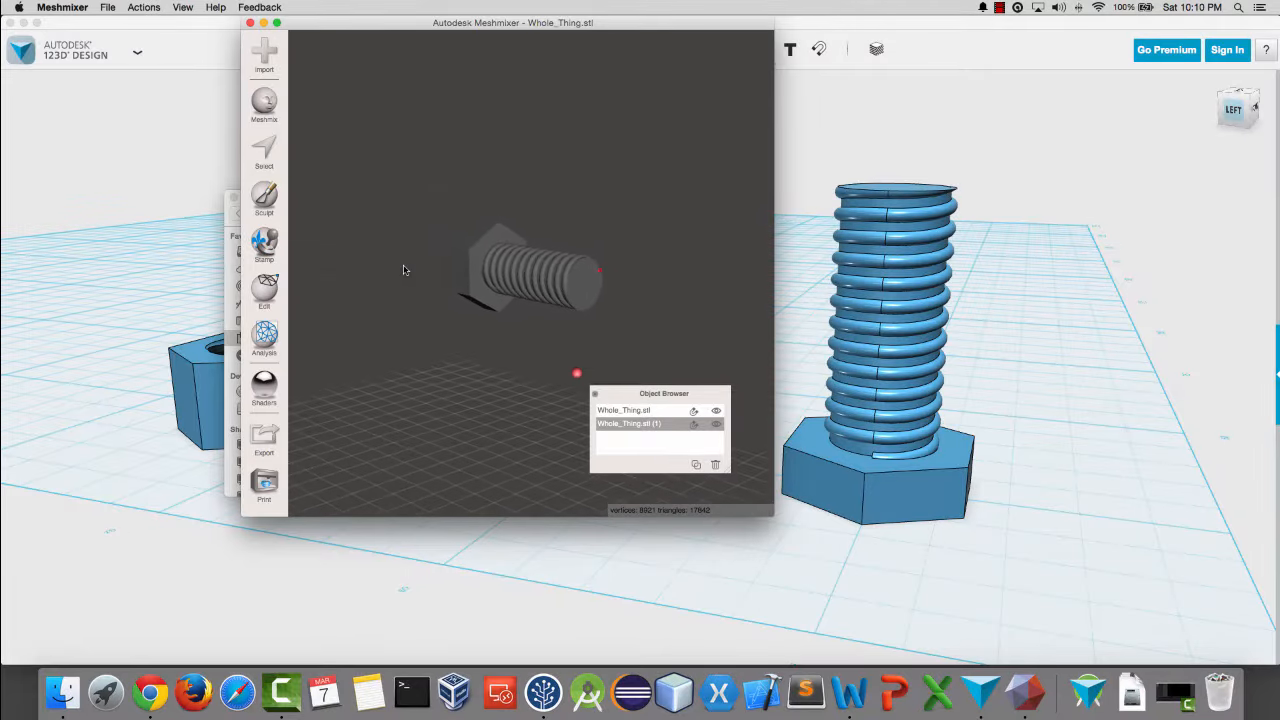
{"action": "scroll", "coordinate": [403, 270], "scroll_direction": "down", "scroll_amount": 5}
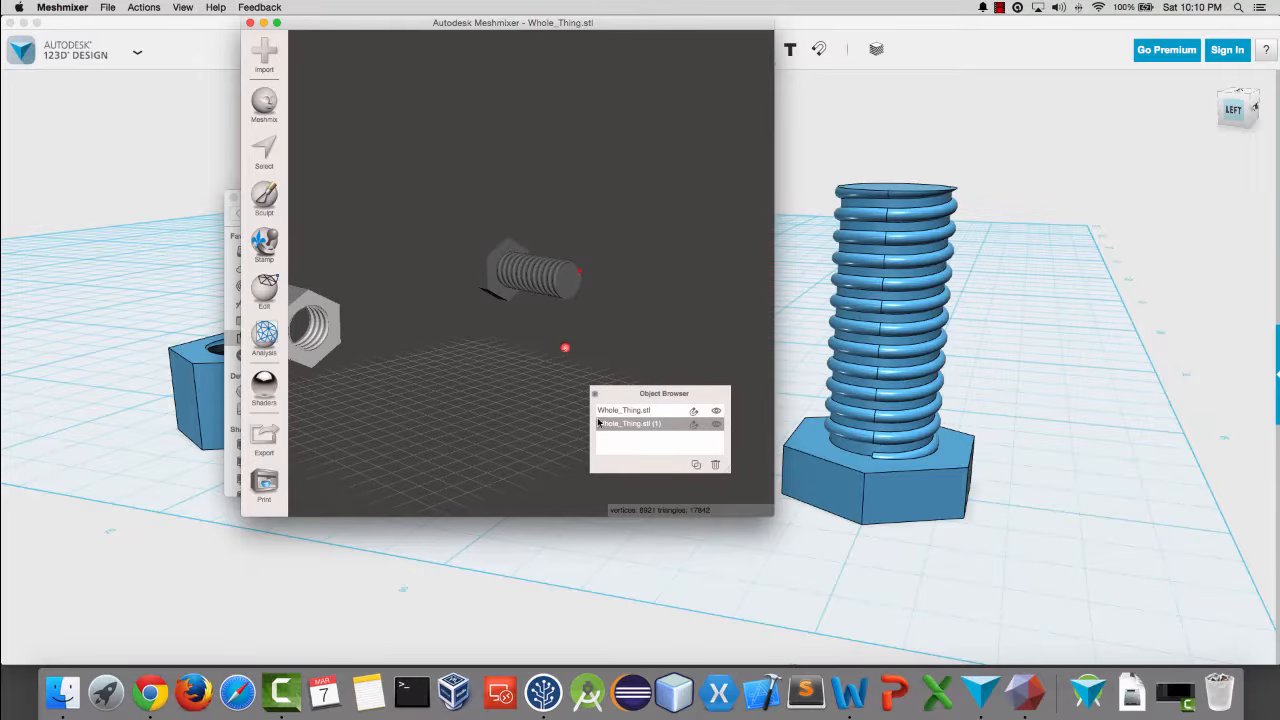
Step: Look at the mesh export options without saving, and select the bolt and nut objects in turn to identify them
{"action": "left_click", "coordinate": [264, 440]}
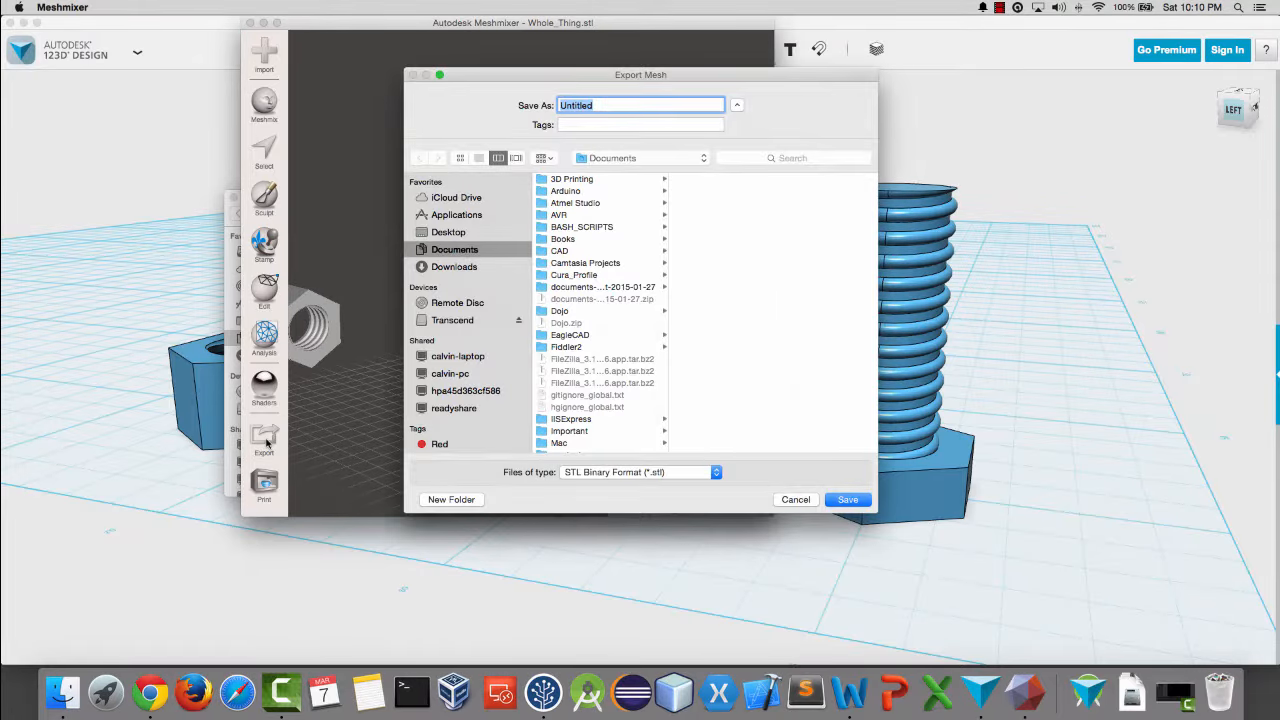
{"action": "left_click", "coordinate": [800, 503]}
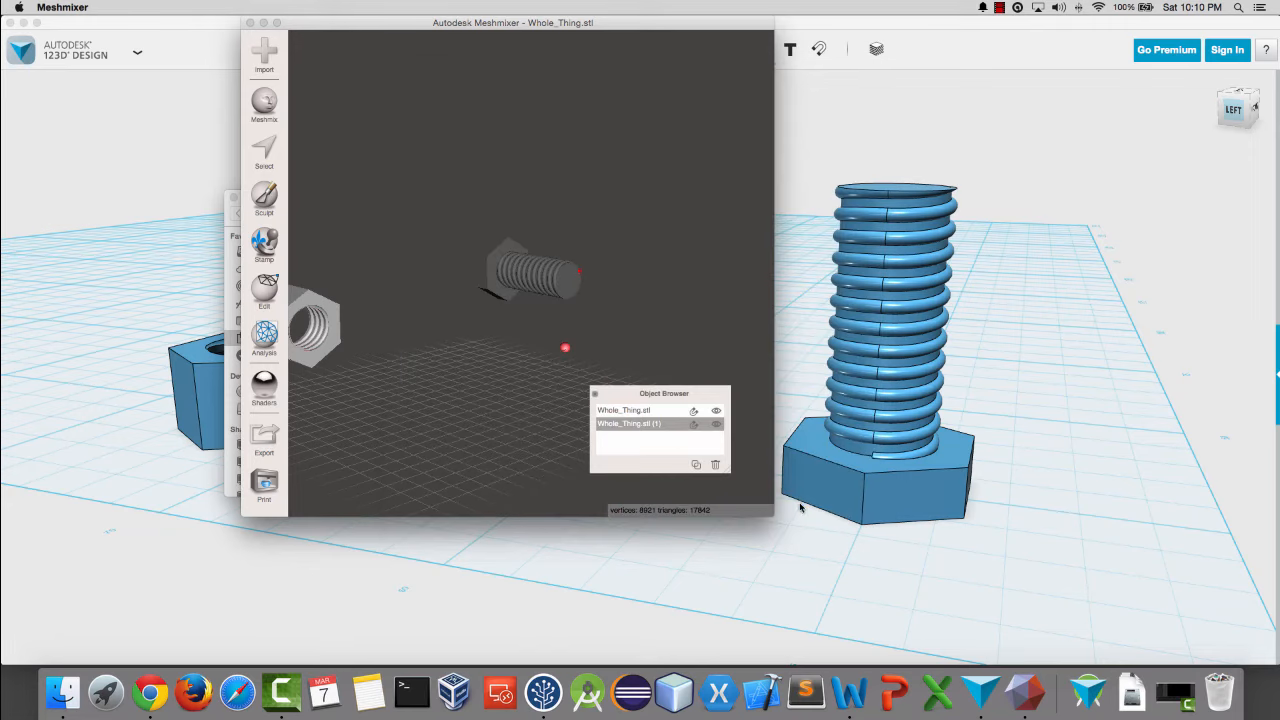
{"action": "left_click", "coordinate": [640, 411]}
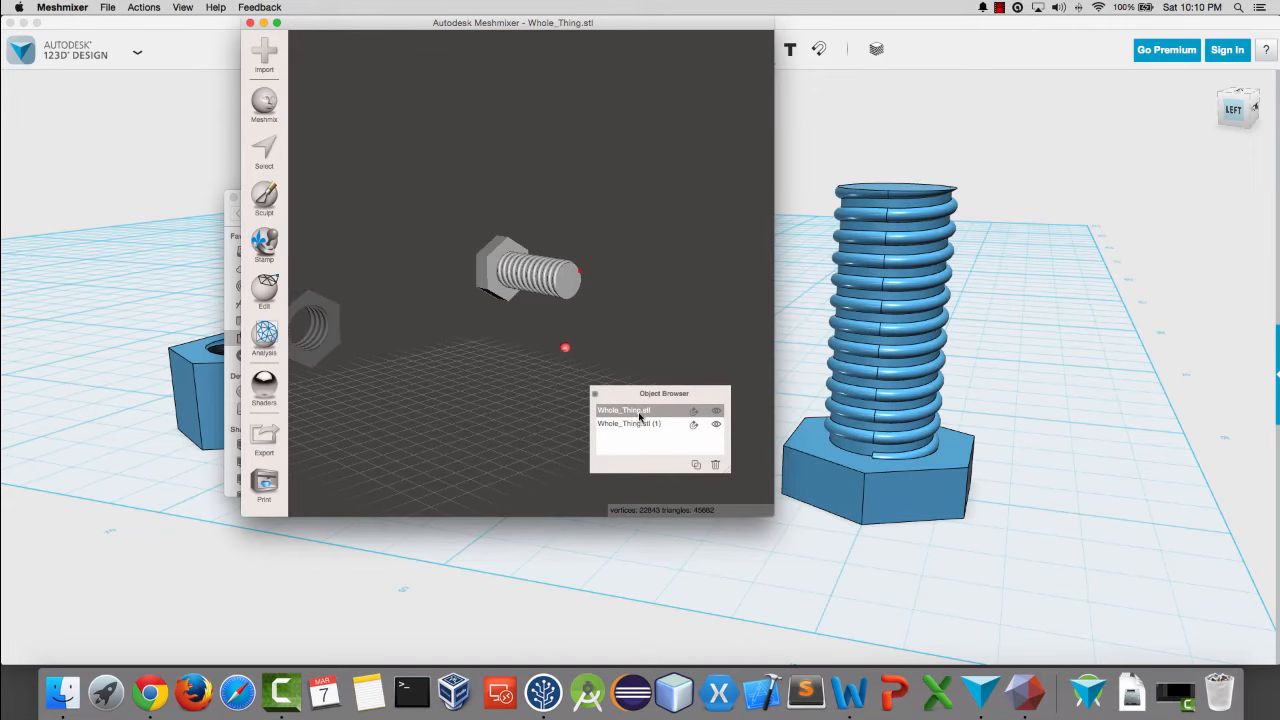
{"action": "left_click", "coordinate": [640, 426]}
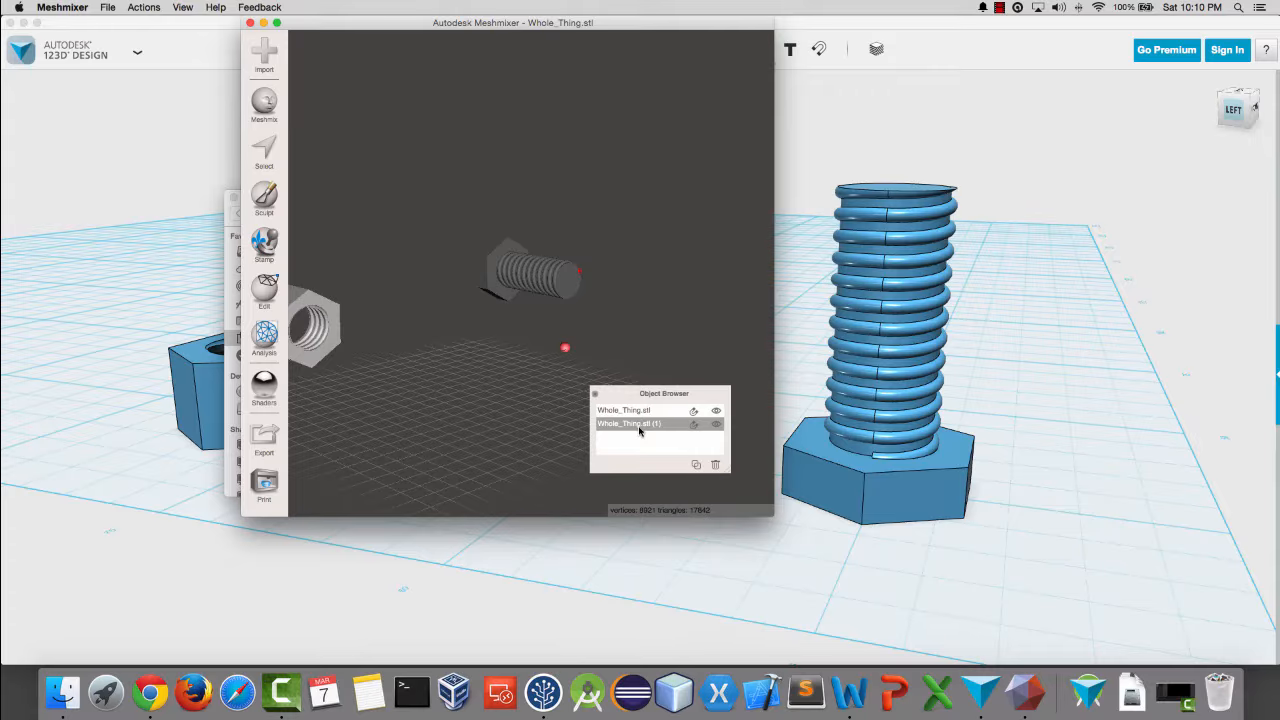
Step: Export the nut object as a binary STL named Nut in the Test_Nut_Bolt folder inside 3D Printing, and decline the software update
{"action": "left_click", "coordinate": [640, 411]}
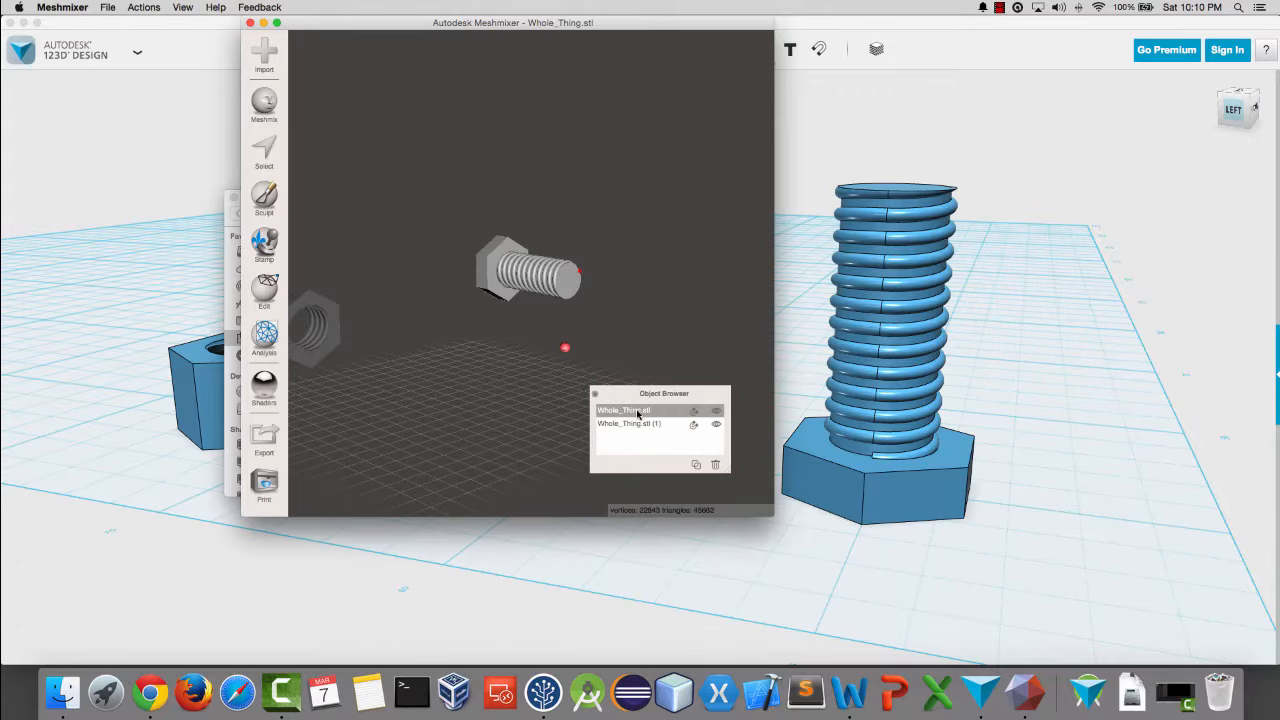
{"action": "left_click", "coordinate": [637, 425]}
{"action": "left_click", "coordinate": [265, 437]}
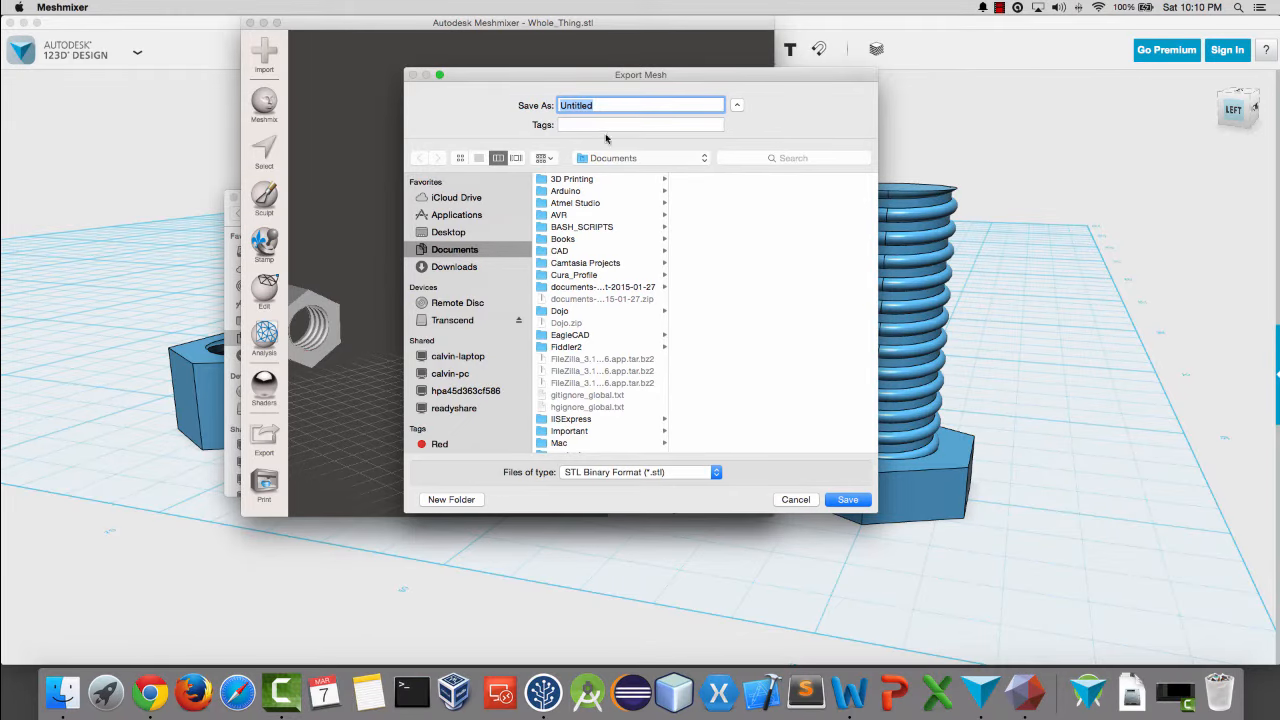
{"action": "left_click", "coordinate": [567, 180]}
{"action": "scroll", "coordinate": [740, 320], "scroll_direction": "down", "scroll_amount": 5}
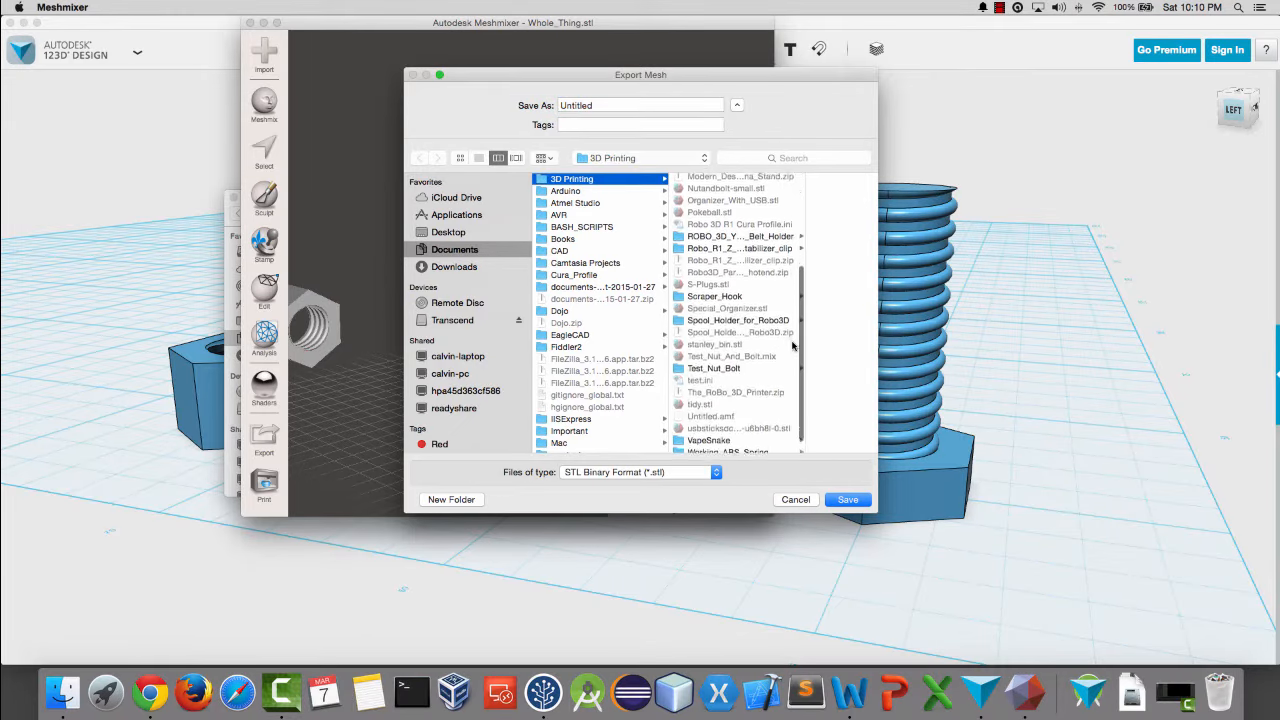
{"action": "left_click", "coordinate": [731, 366]}
{"action": "left_click", "coordinate": [612, 107]}
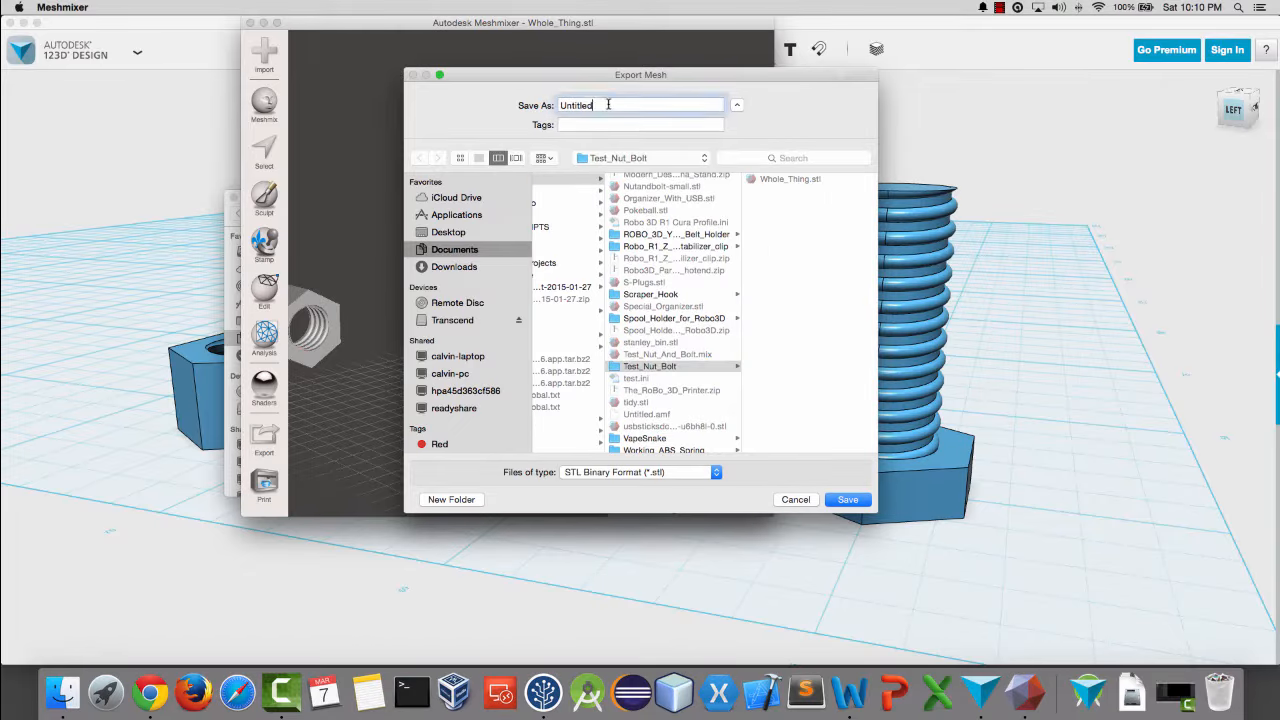
{"action": "key", "text": "super+a"}
{"action": "type", "text": "Nu"}
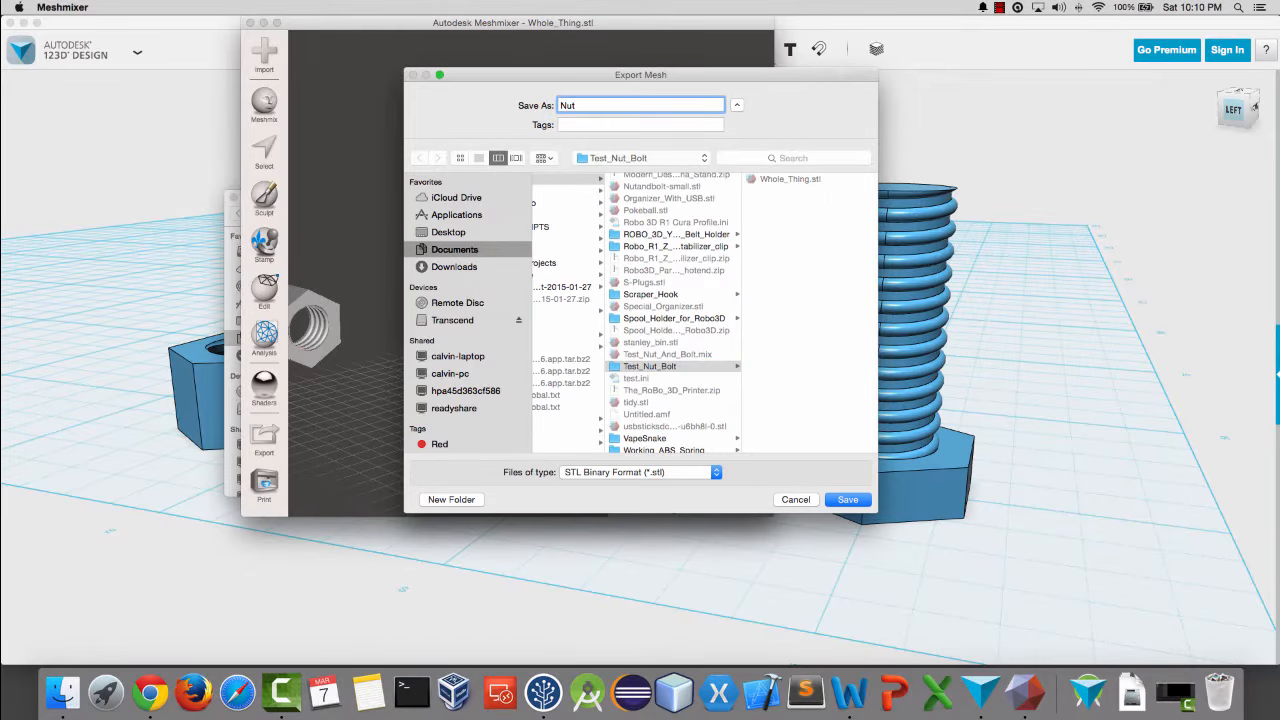
{"action": "key", "text": "Return"}
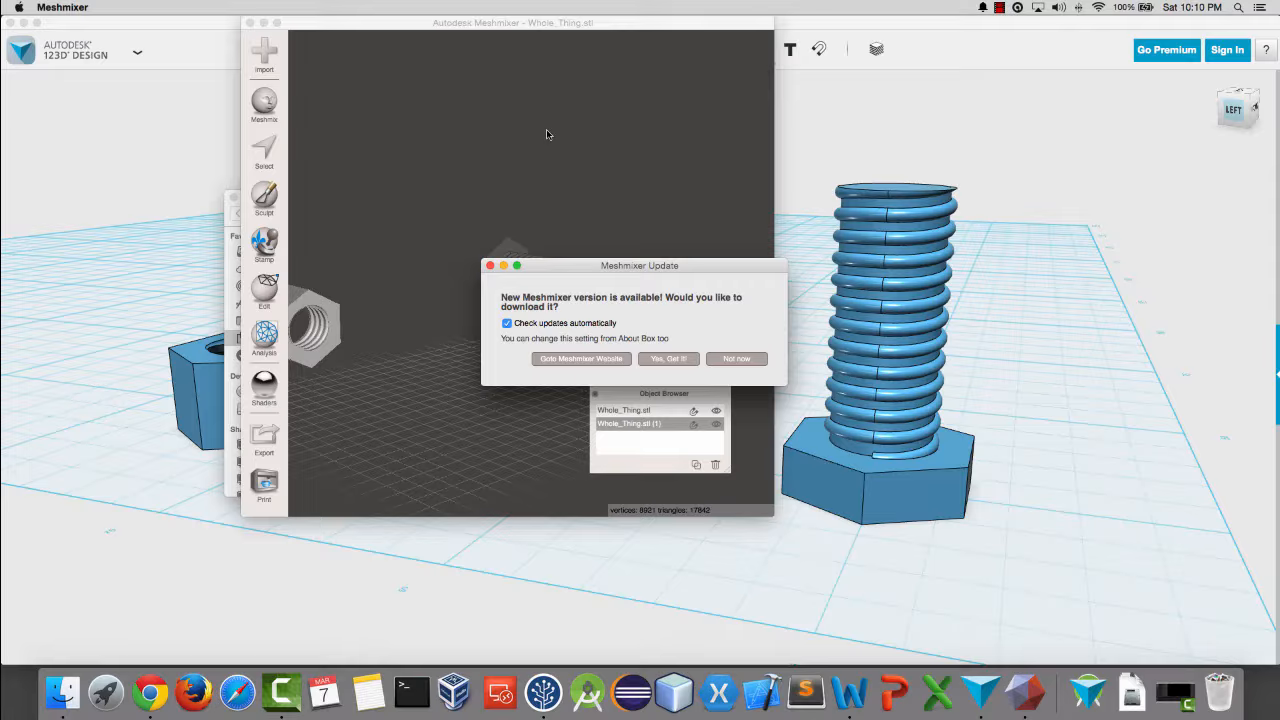
{"action": "left_click", "coordinate": [736, 359]}
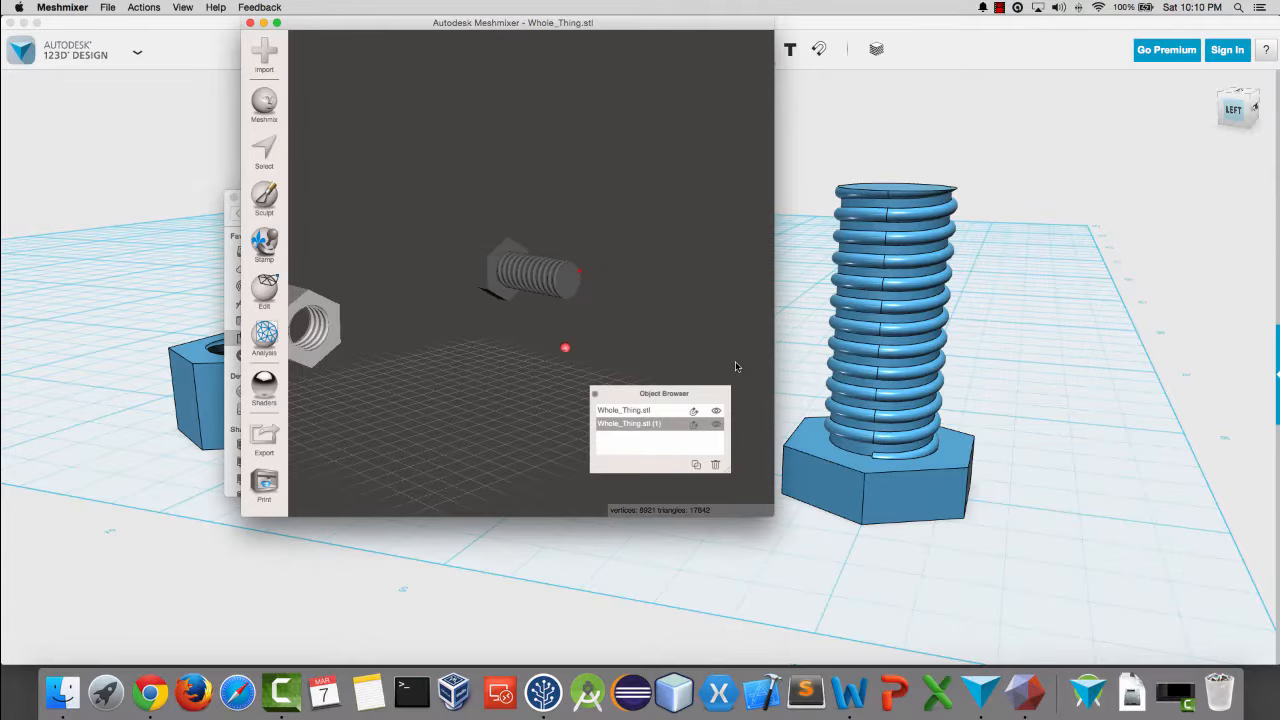
Step: Export the bolt object as a binary STL named Bolt in the Test_Nut_Bolt folder
{"action": "left_click", "coordinate": [648, 411]}
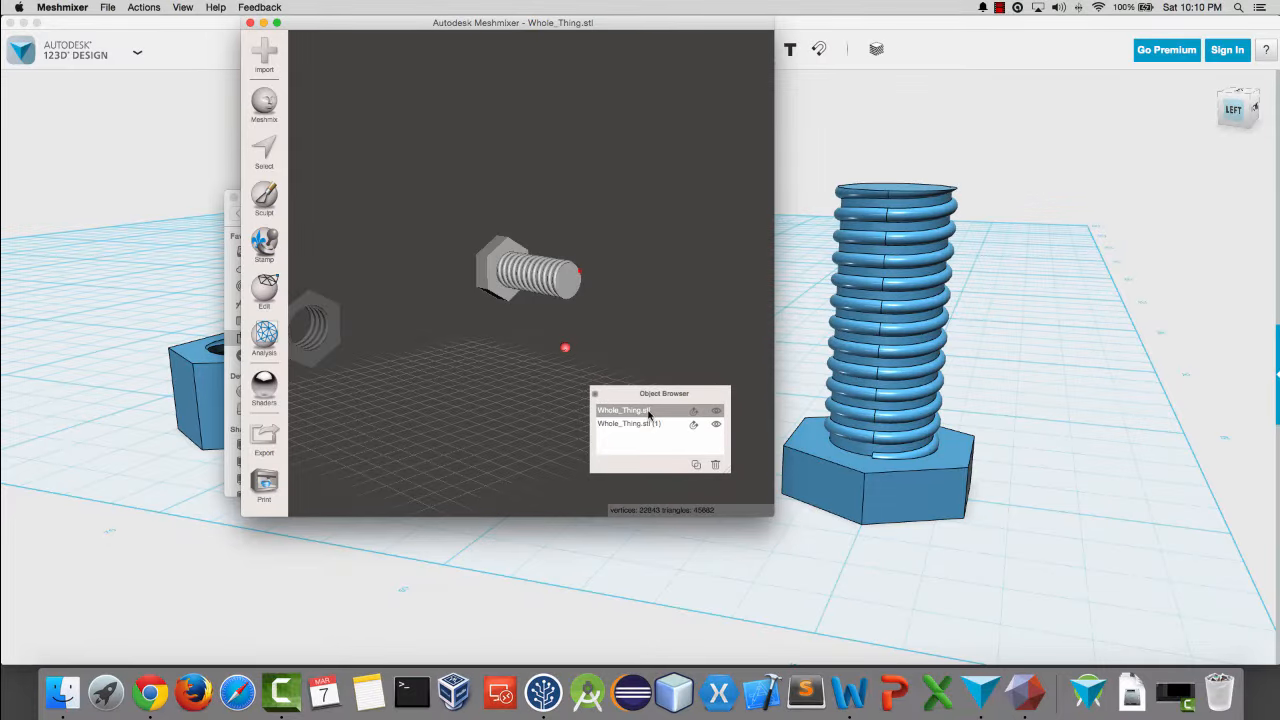
{"action": "left_click", "coordinate": [265, 440]}
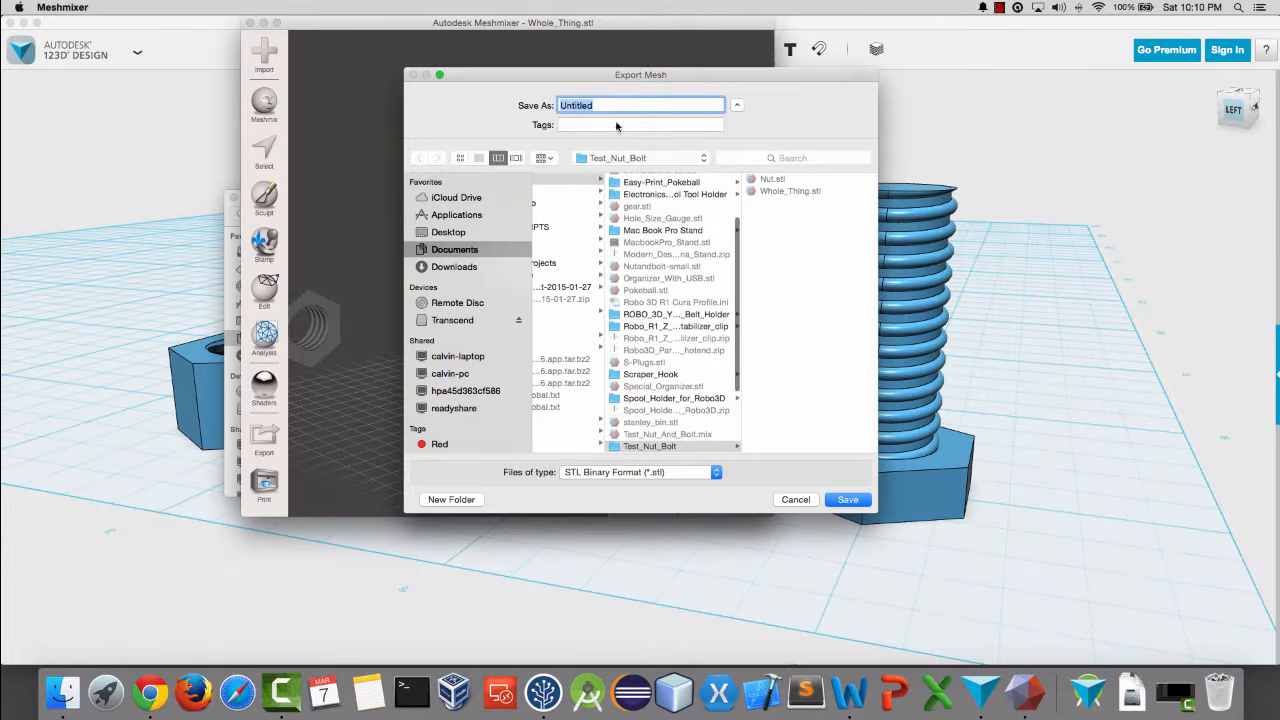
{"action": "type", "text": "Bolt"}
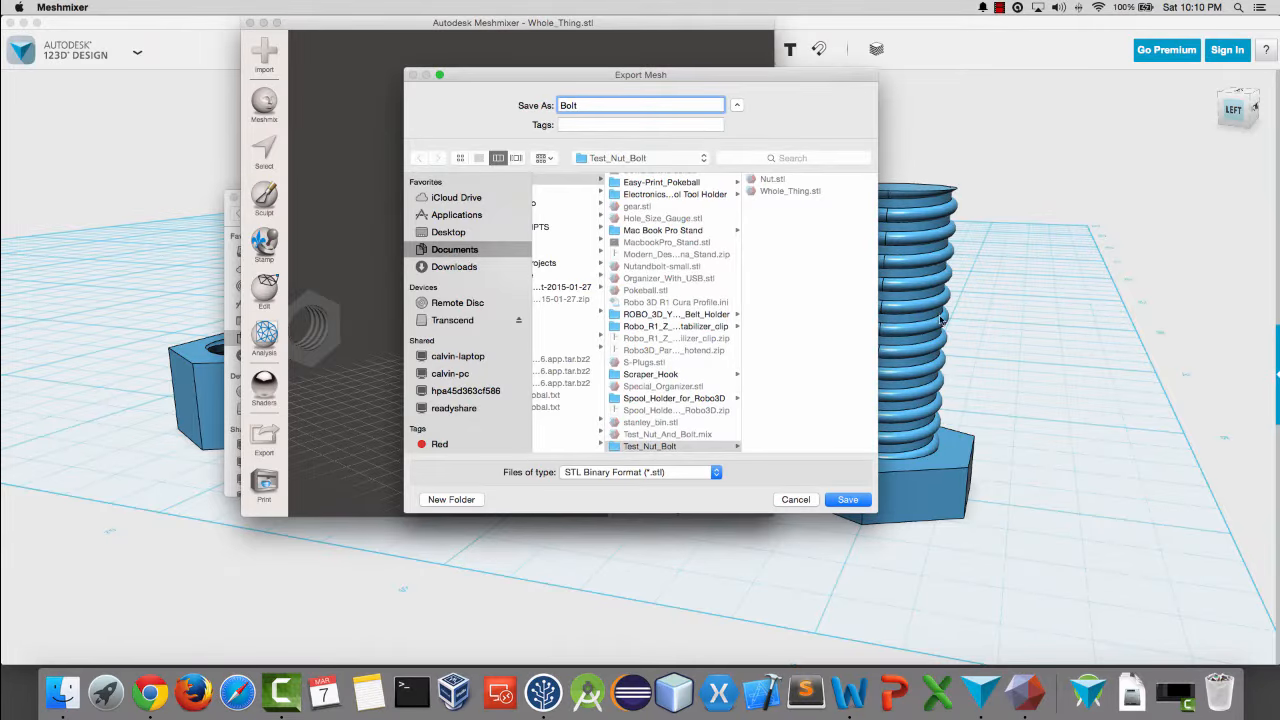
{"action": "left_click", "coordinate": [843, 499]}
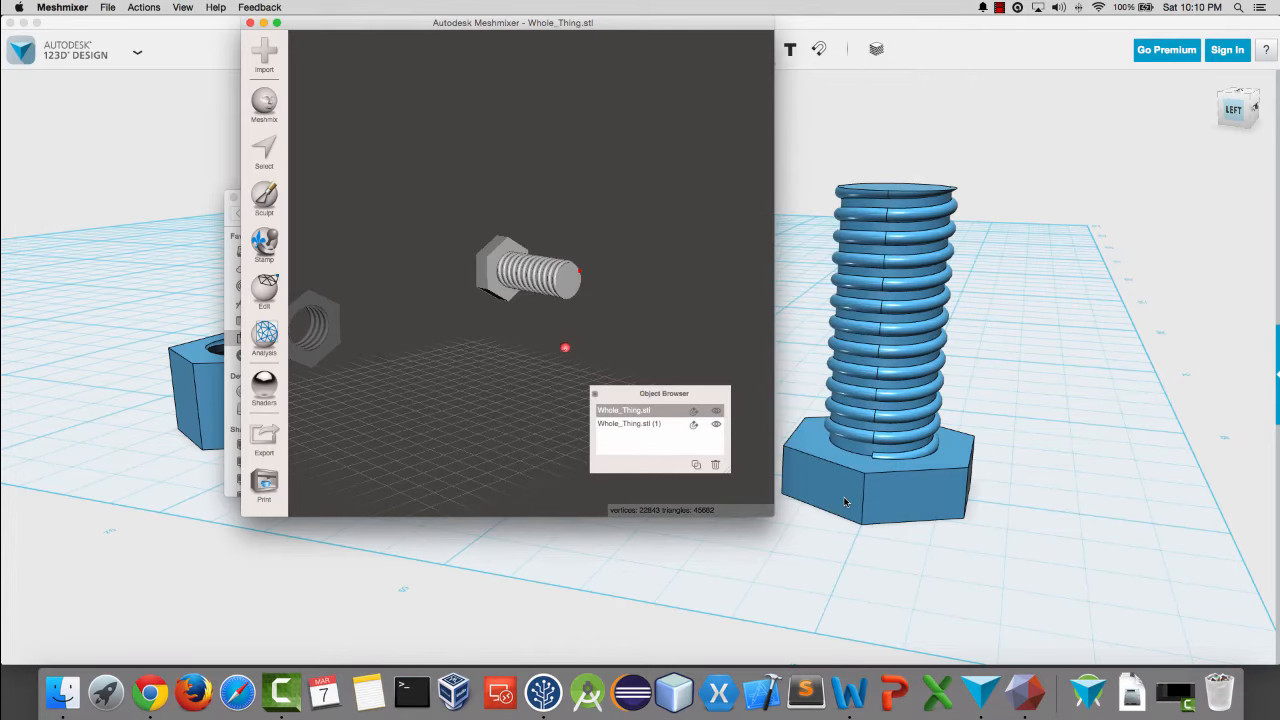
Step: Close Meshmixer without saving changes to the current document
{"action": "left_click", "coordinate": [251, 23]}
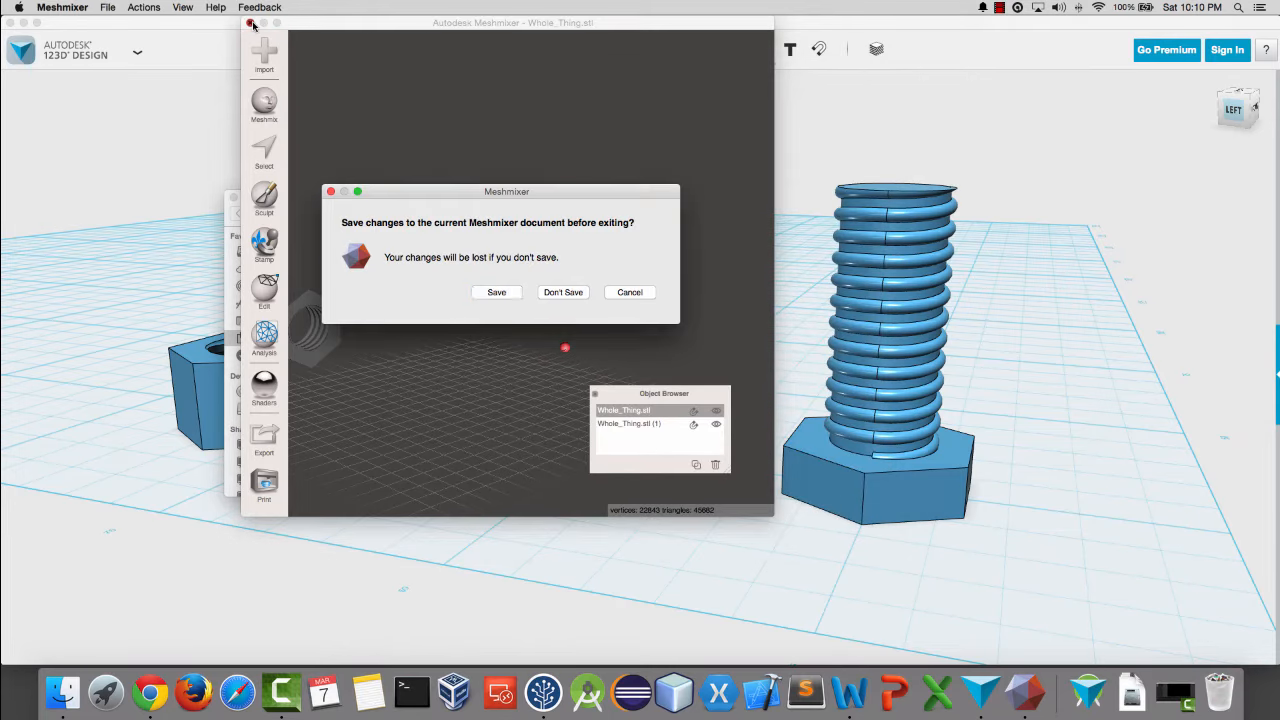
{"action": "left_click", "coordinate": [580, 294]}
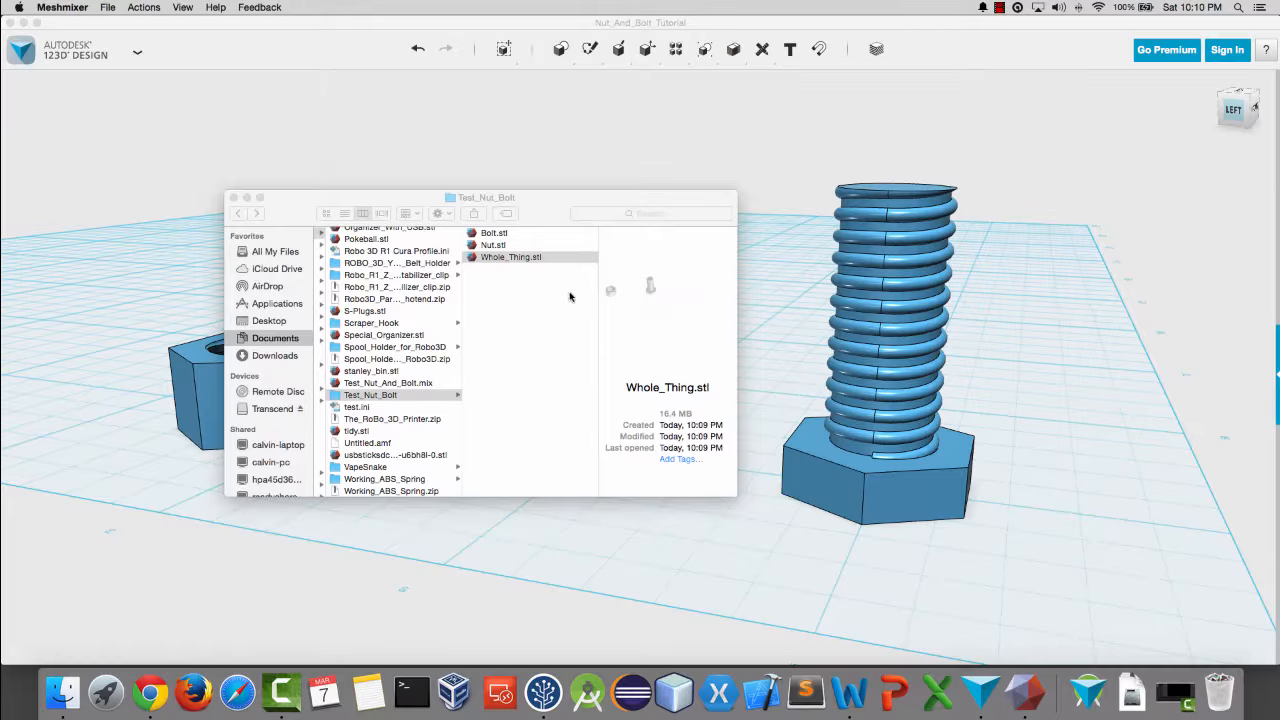